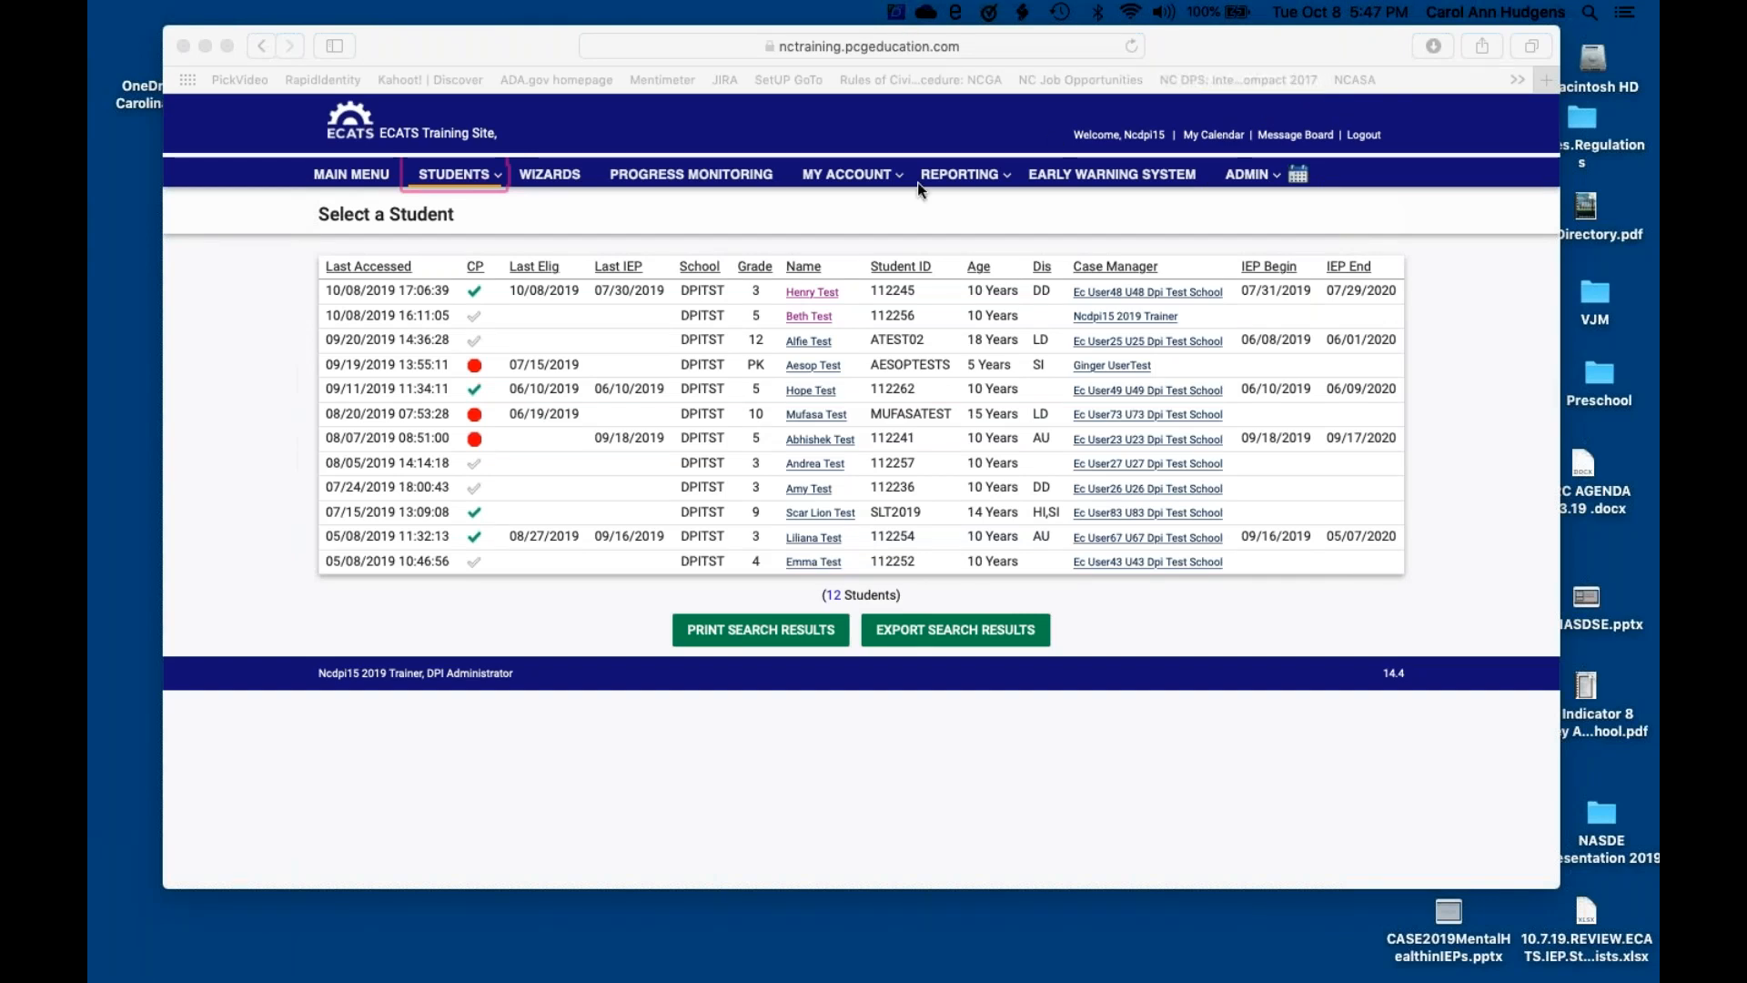
- Open the most recently accessed student's record and go to the IEP section of the EC process
{"action": "left_click", "coordinate": [835, 293]}
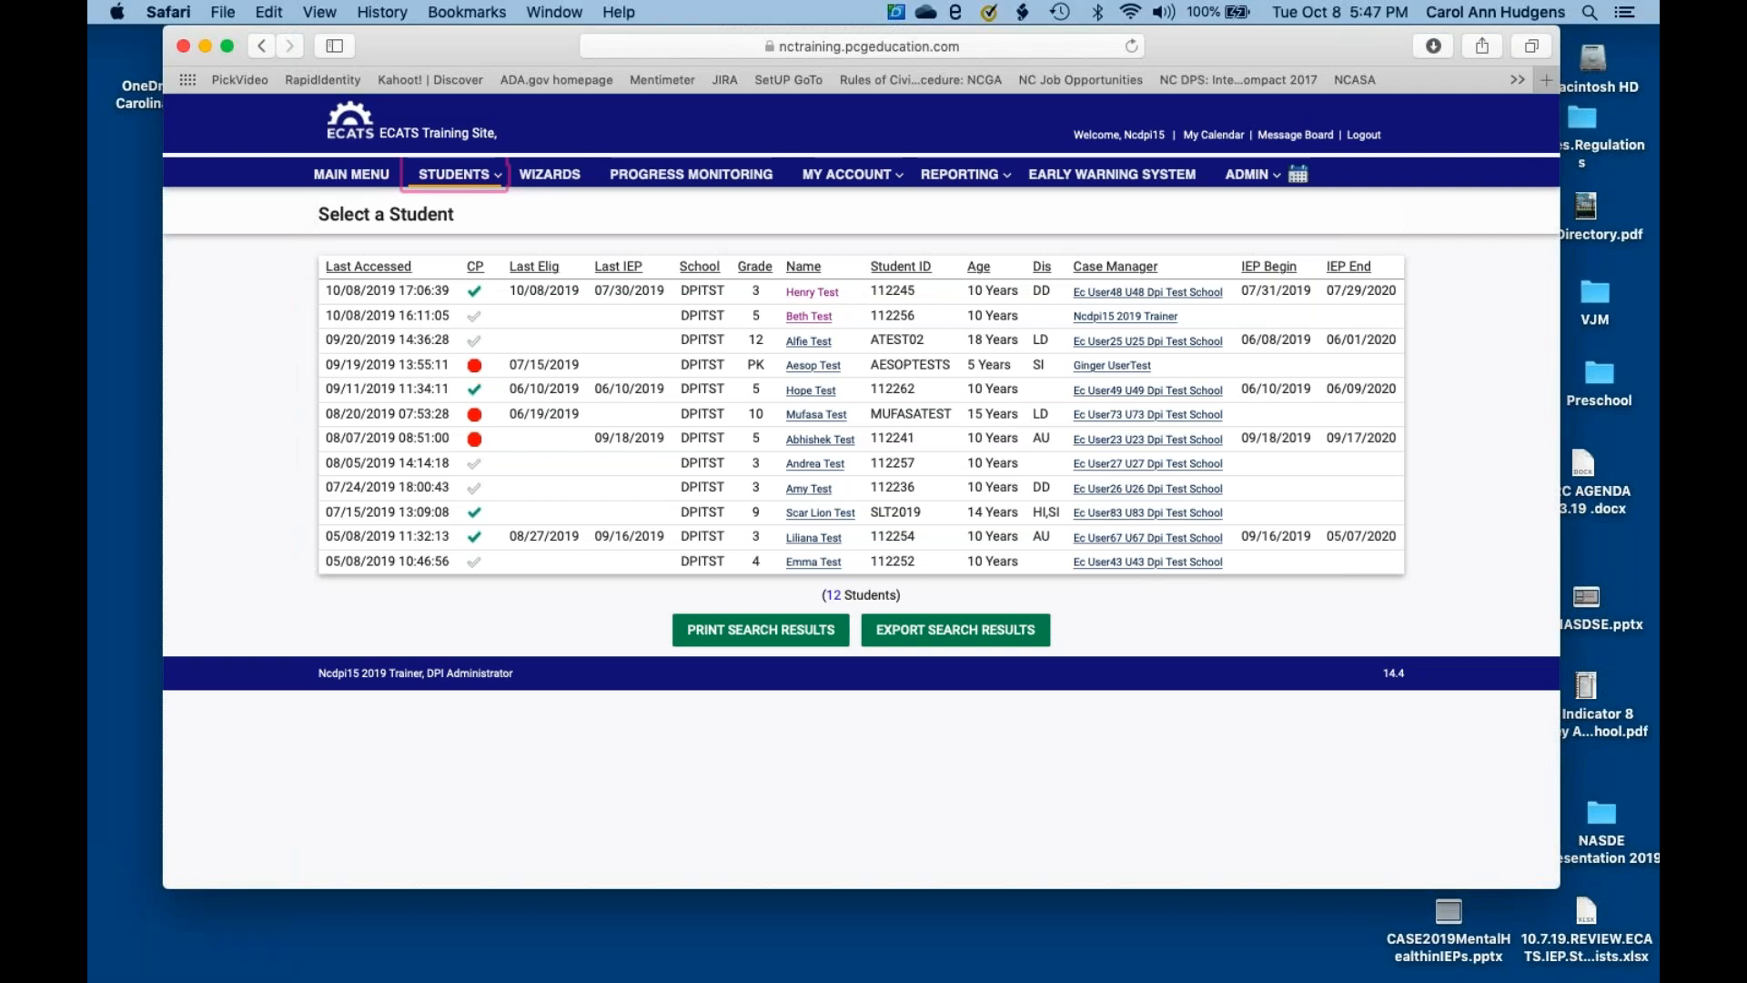
{"action": "left_click", "coordinate": [822, 296]}
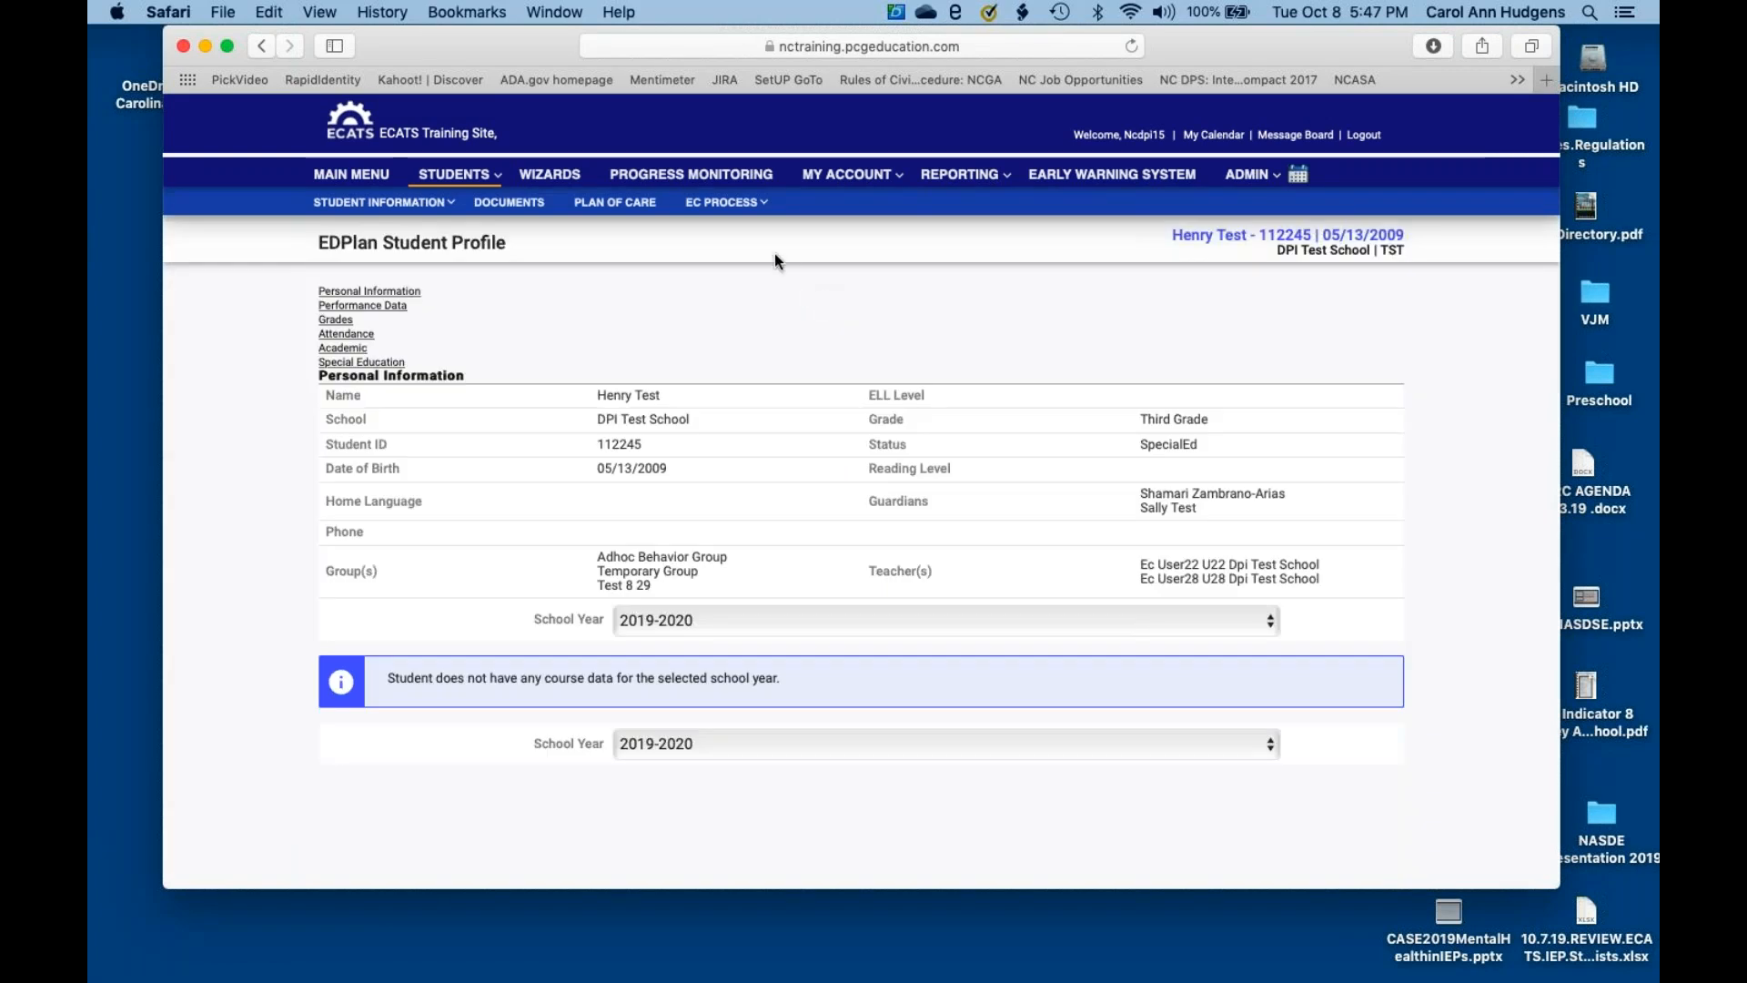
{"action": "left_click", "coordinate": [755, 203]}
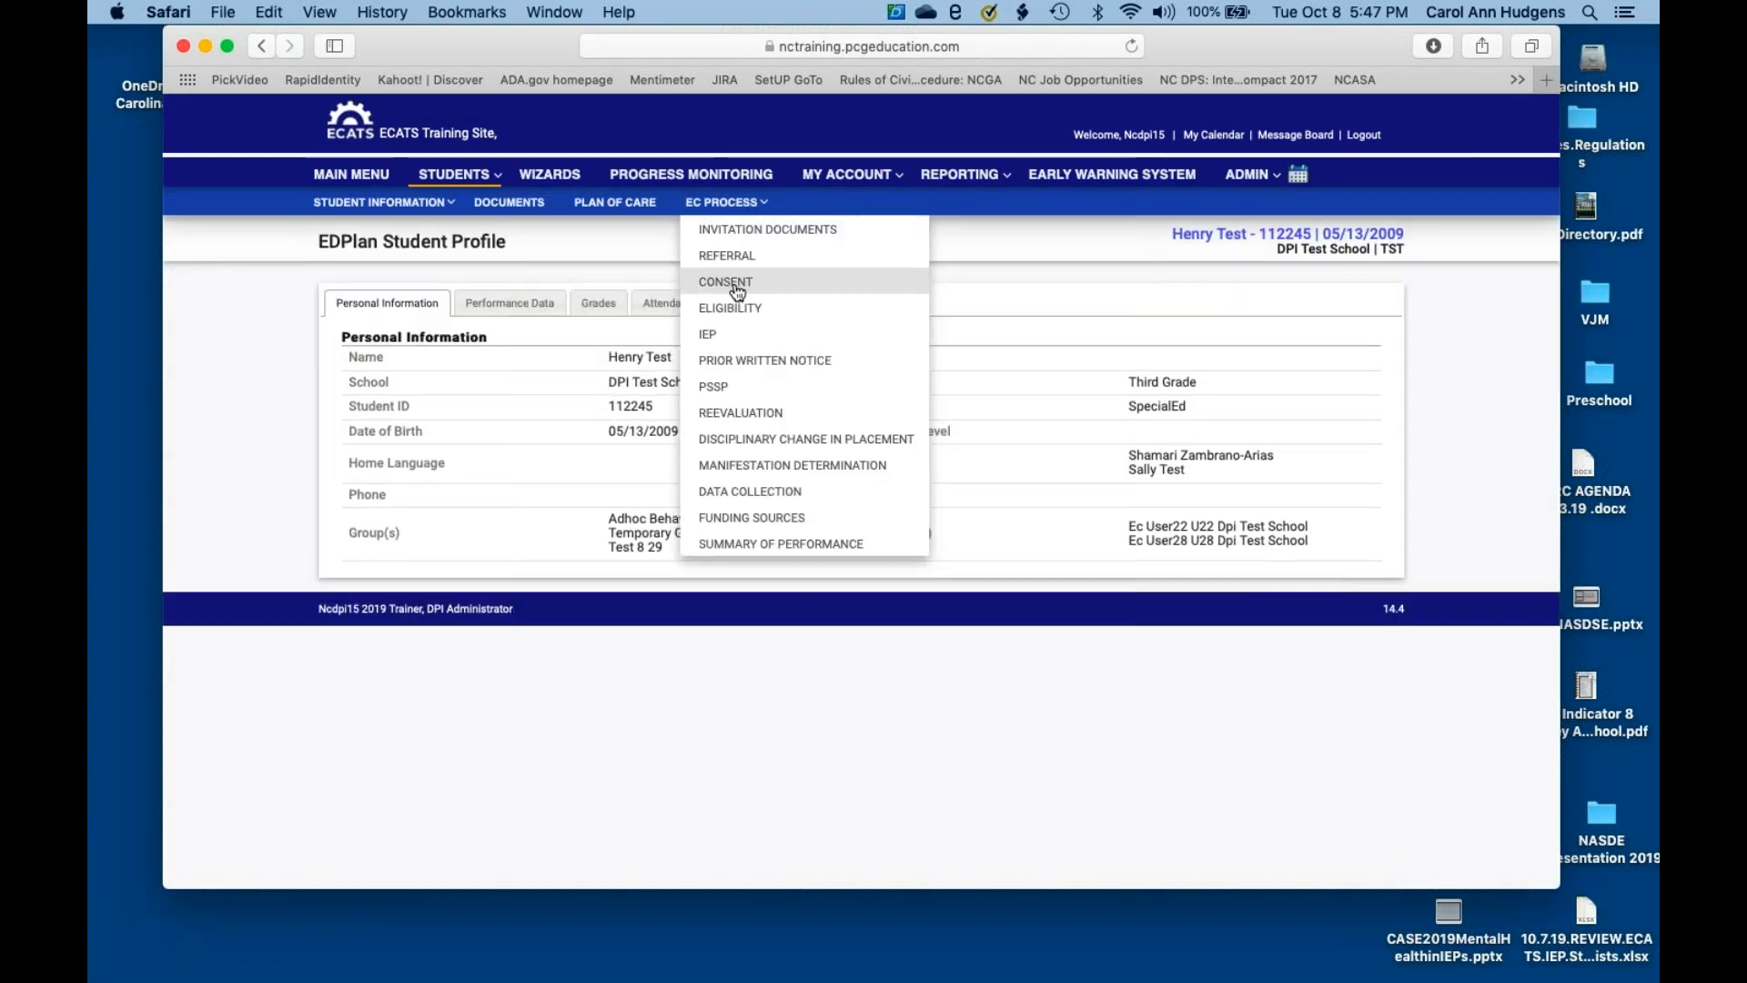
{"action": "left_click", "coordinate": [733, 334]}
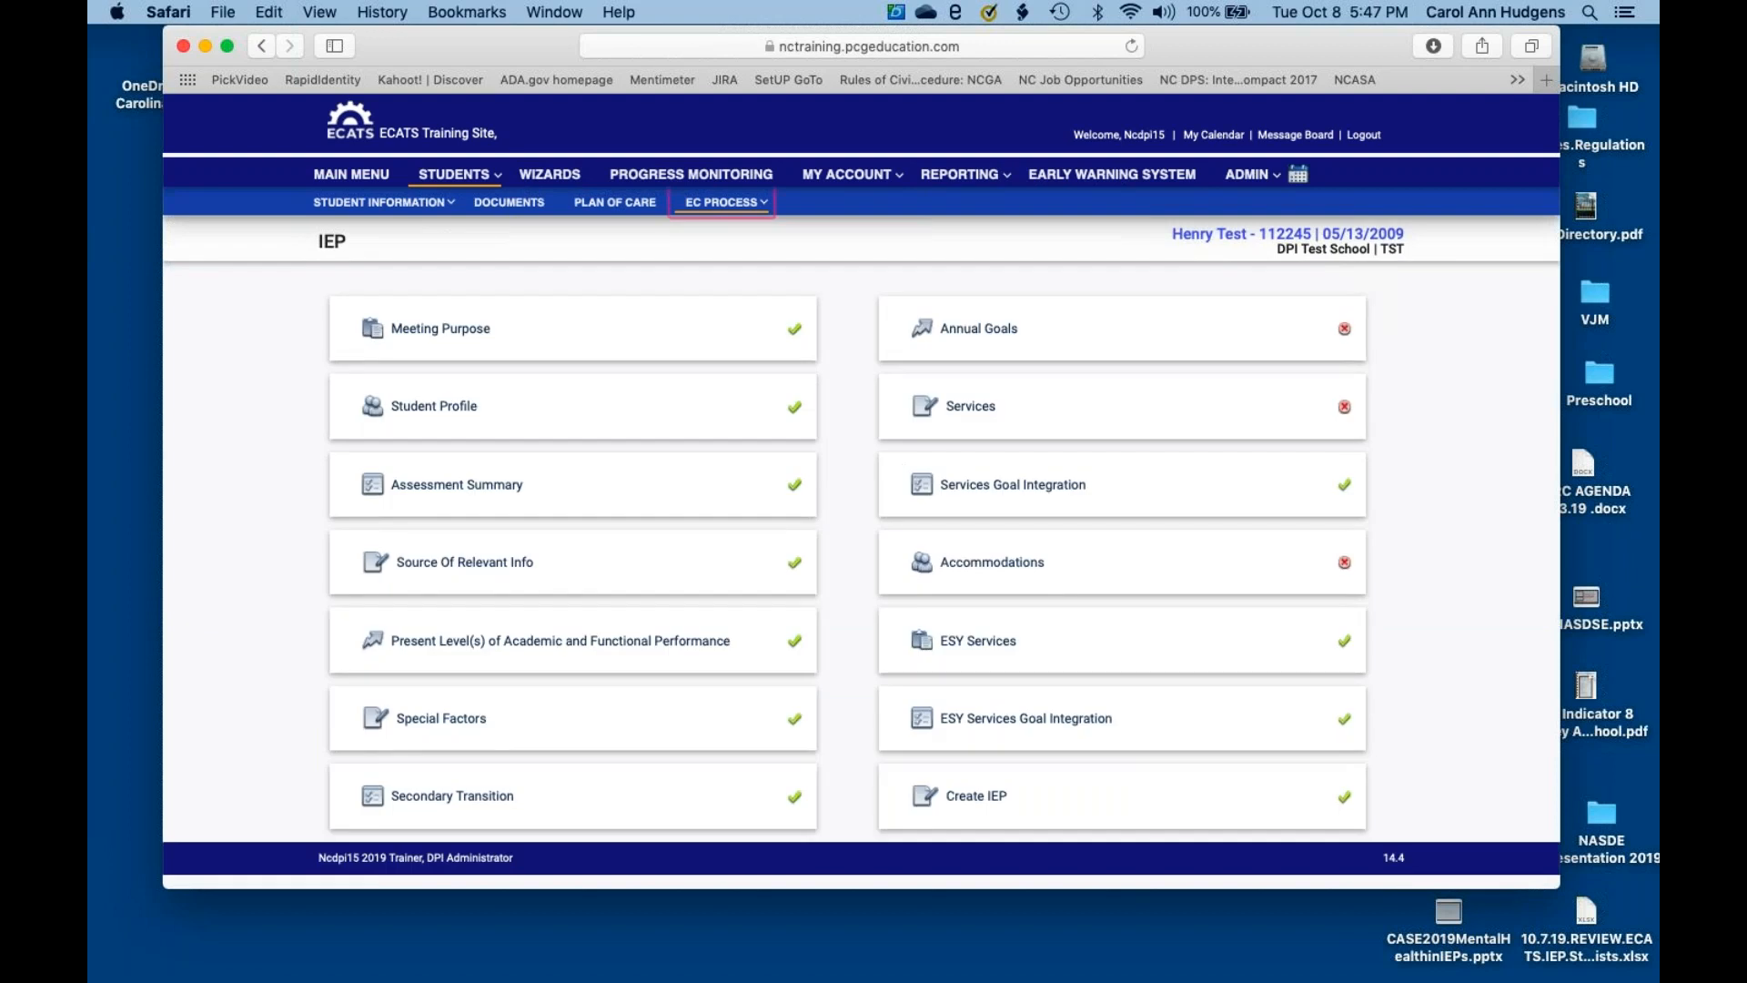
- Save the IEP's Meeting Purpose and Student Profile pages as already filled in, continuing to the Assessment Summary
{"action": "left_click", "coordinate": [482, 339]}
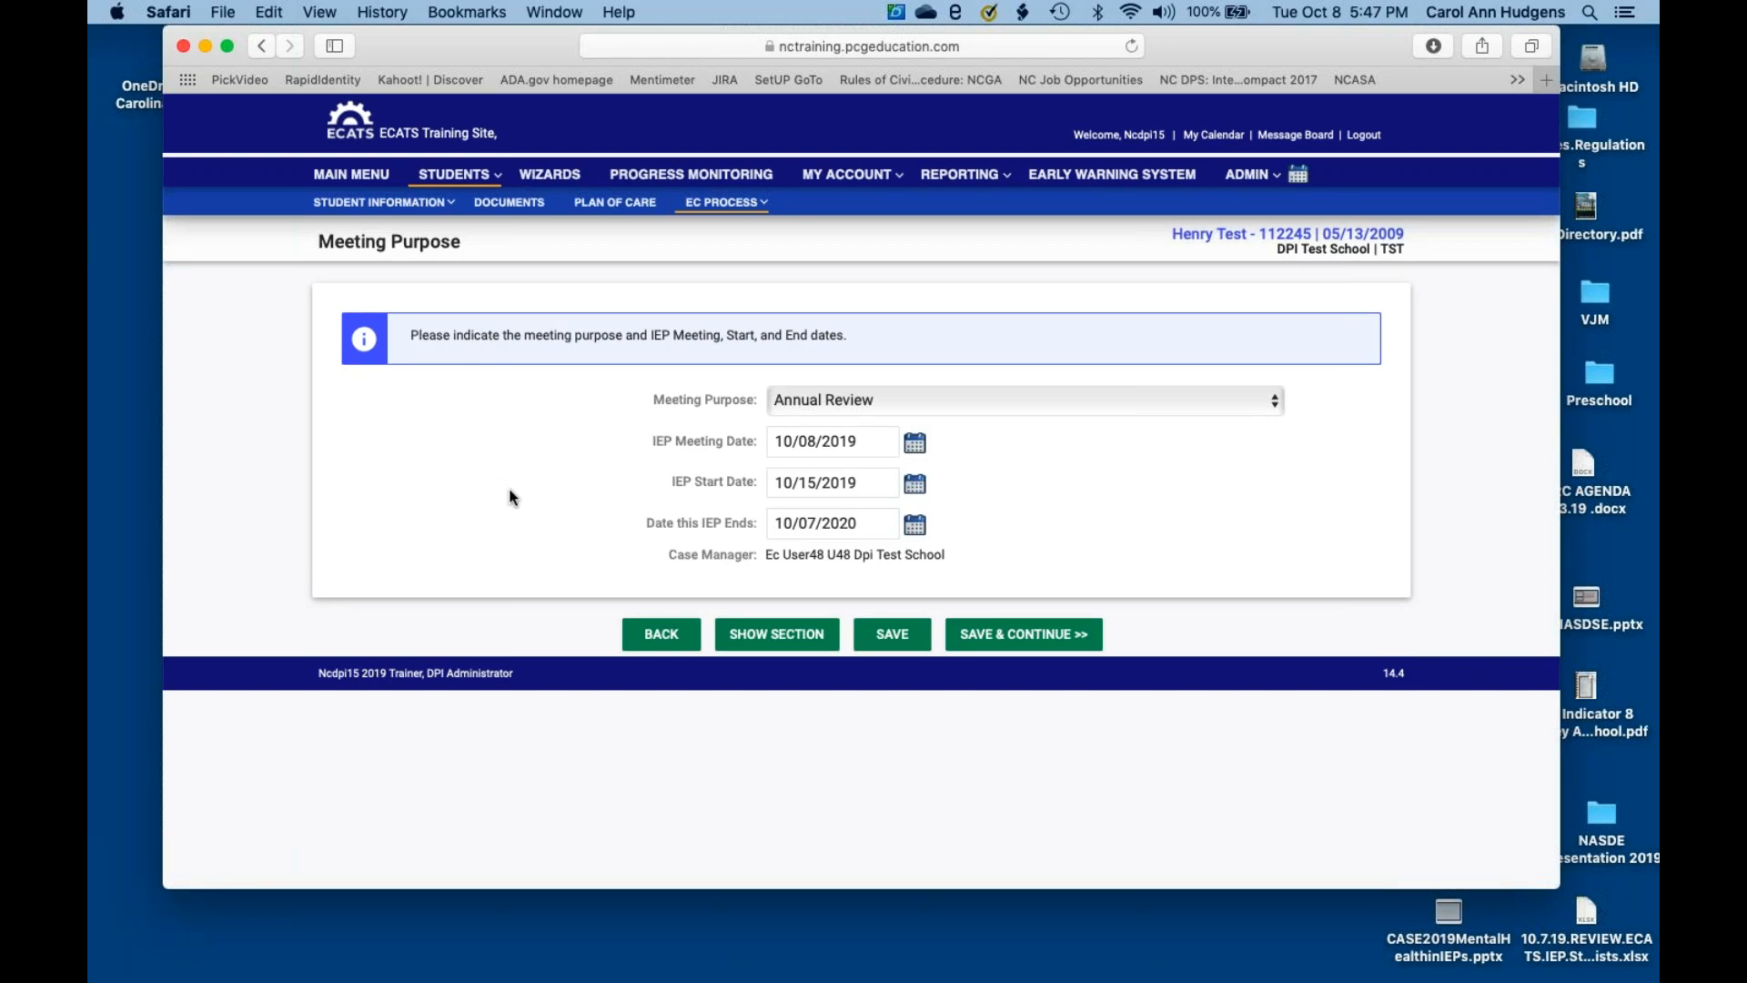
{"action": "left_click", "coordinate": [1008, 634]}
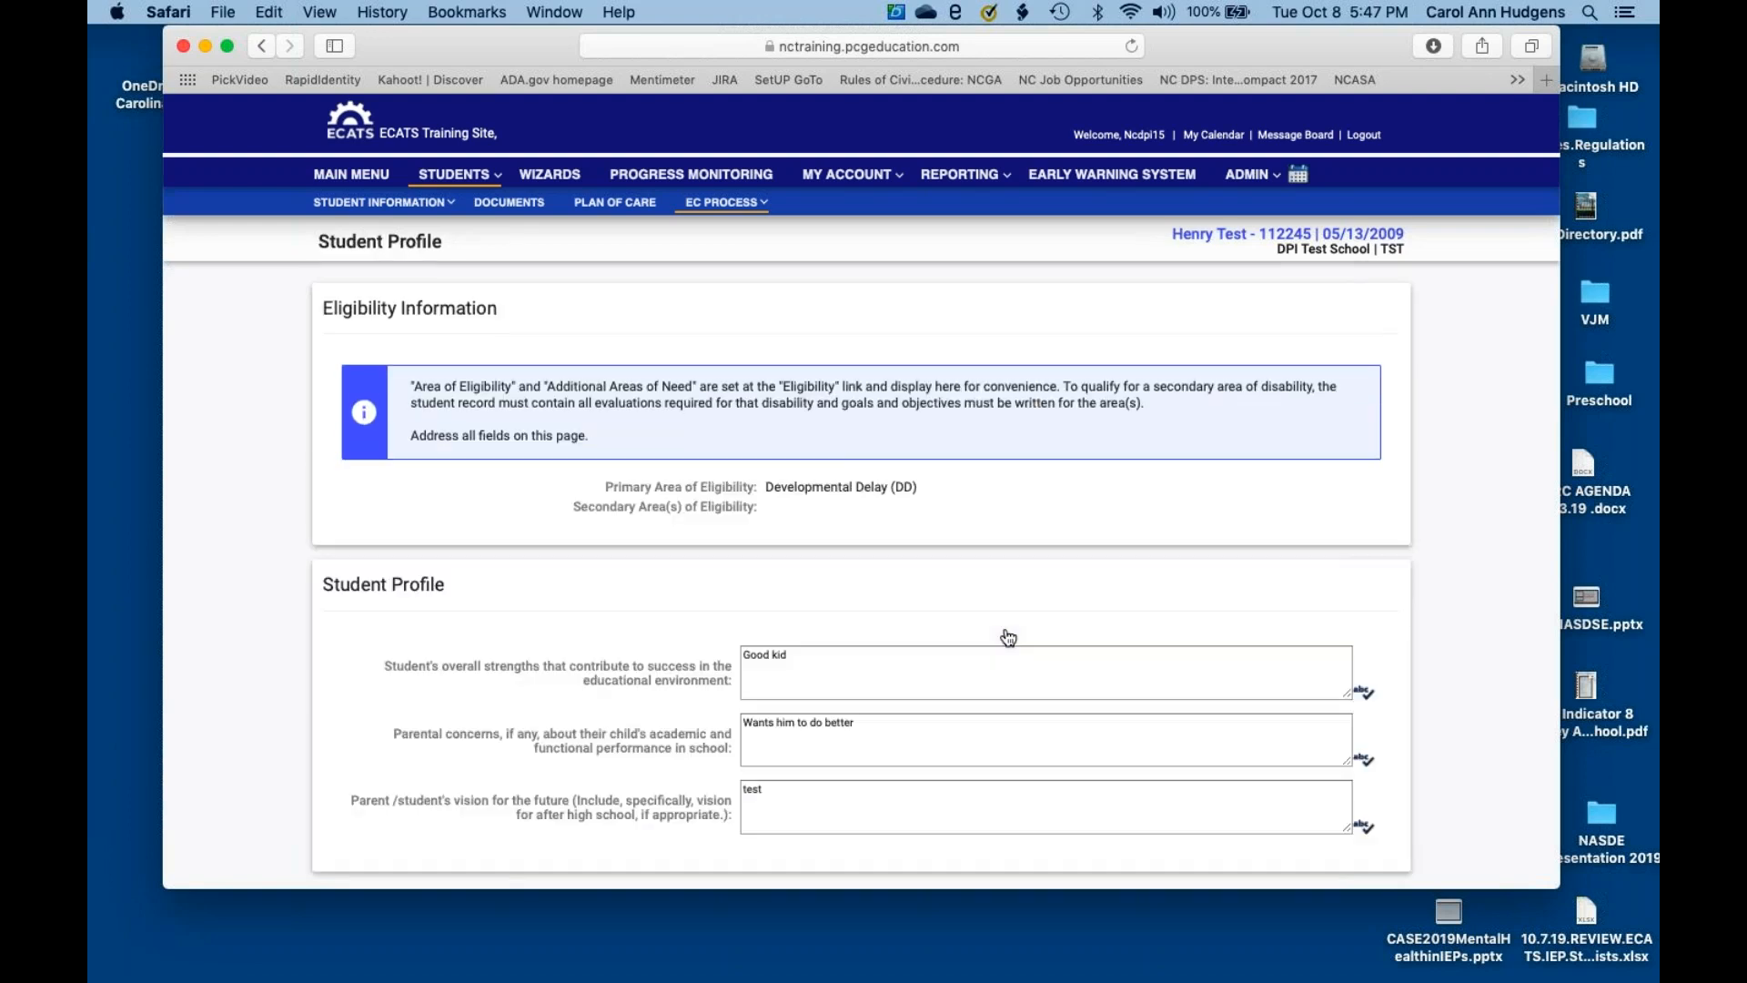
{"action": "scroll", "coordinate": [1002, 593], "scroll_direction": "down", "scroll_amount": 2}
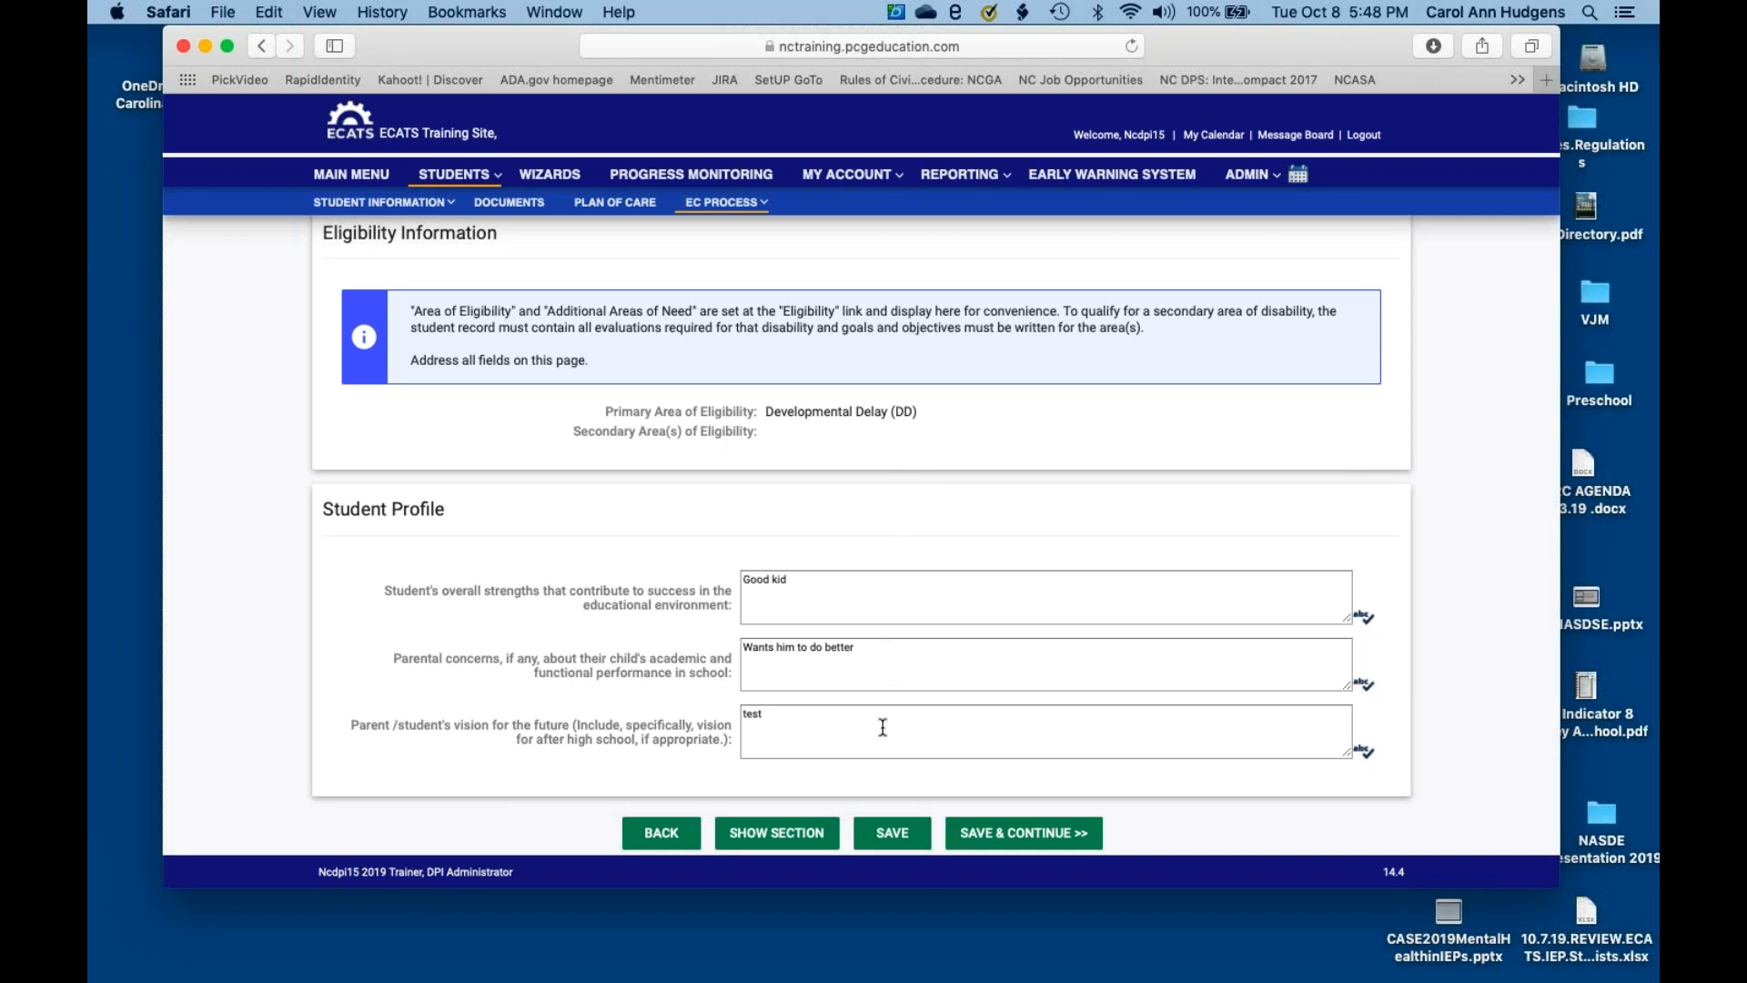
{"action": "left_click", "coordinate": [979, 830]}
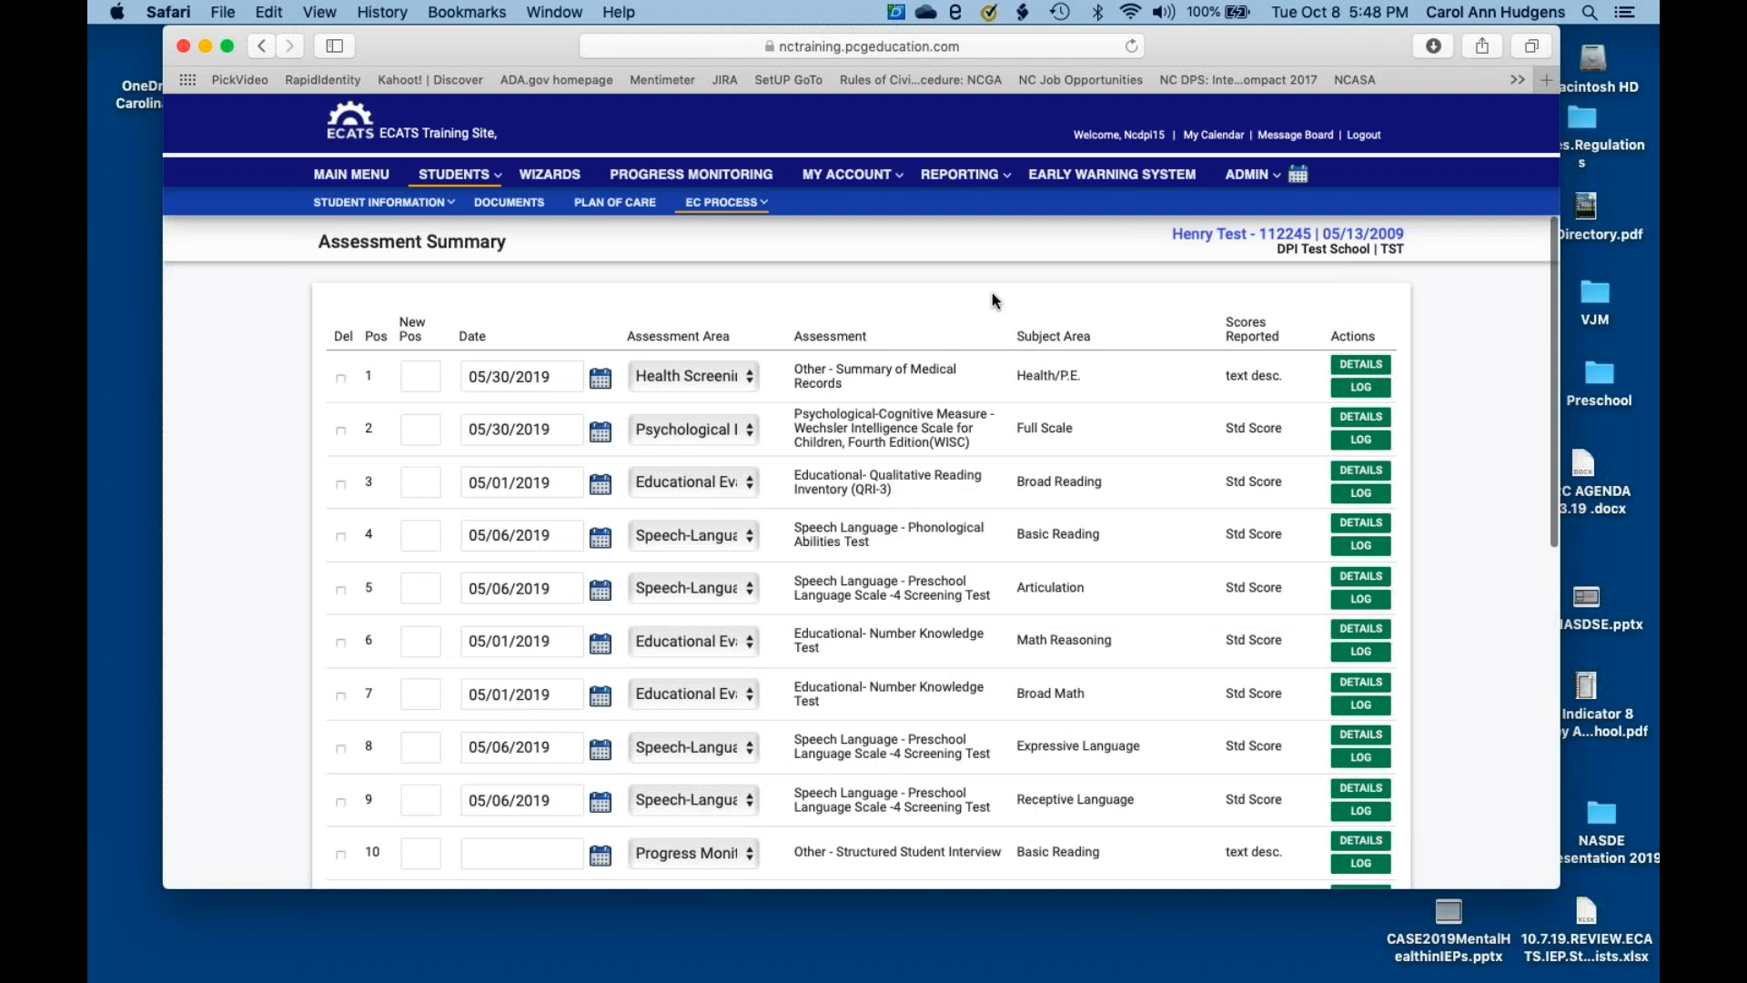
- Start a custom assessment from the Assessment Summary, named "Progress Monitoring-Math", with the subject area "Math Calculation"
{"action": "scroll", "coordinate": [991, 296], "scroll_direction": "down", "scroll_amount": 3}
{"action": "scroll", "coordinate": [994, 298], "scroll_direction": "down", "scroll_amount": 5}
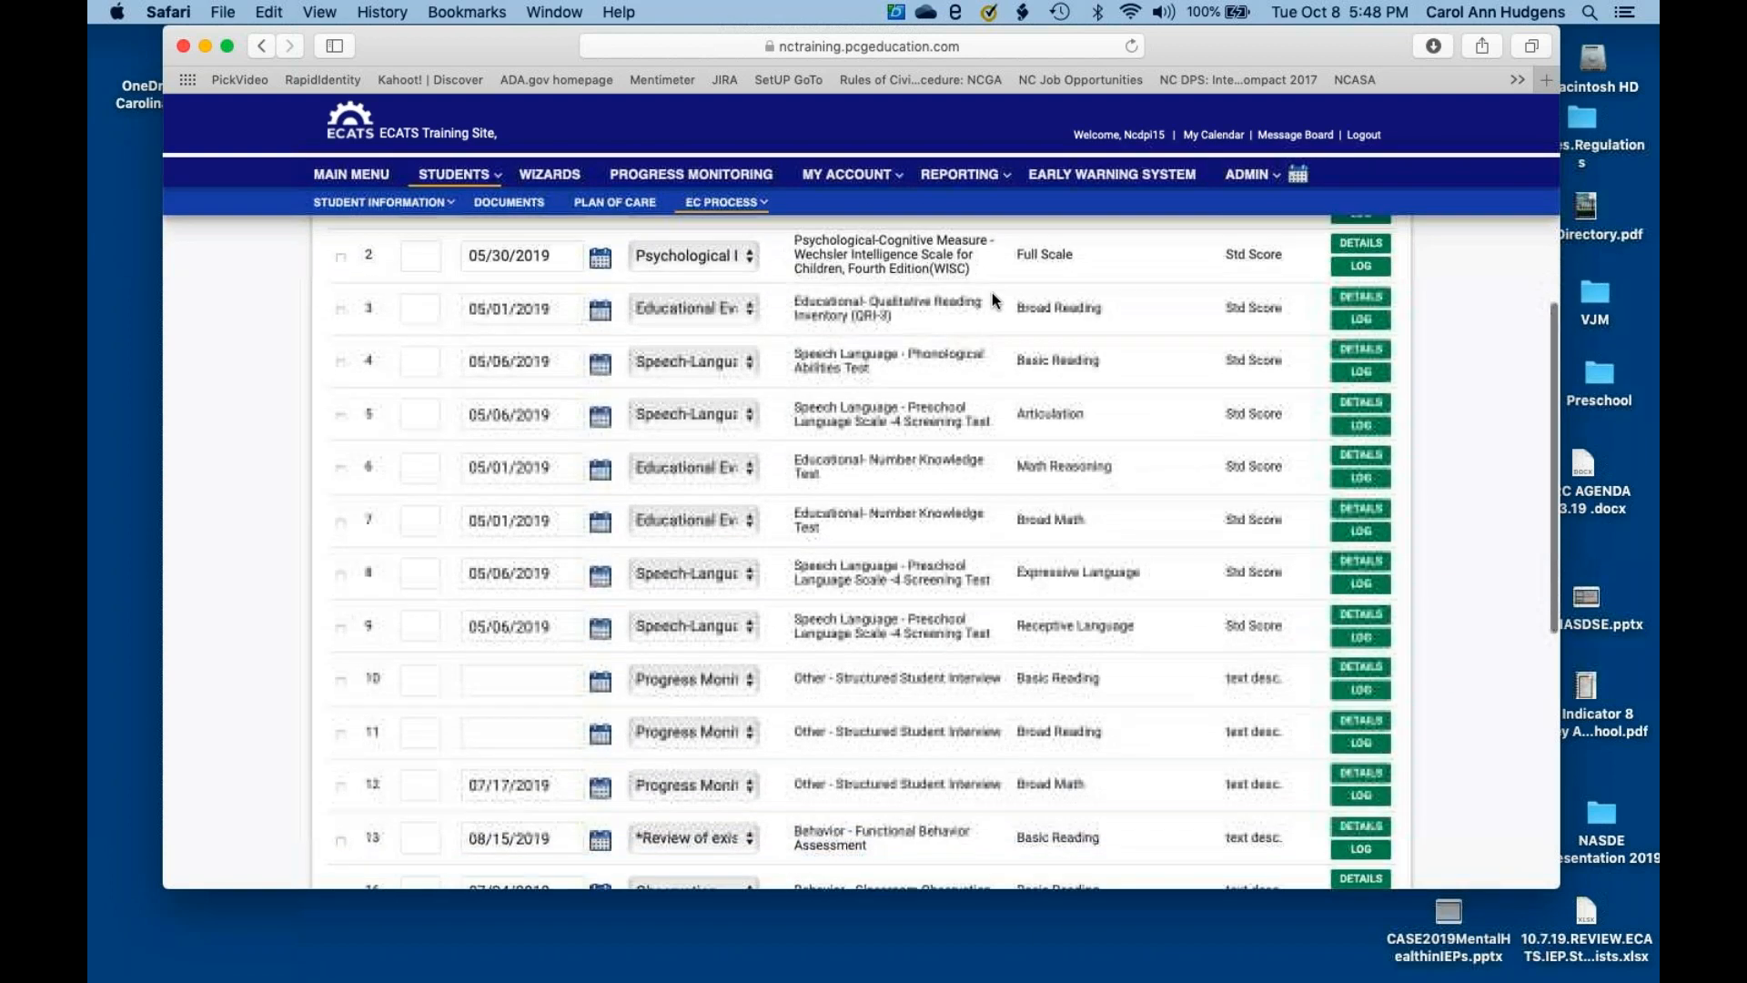
{"action": "scroll", "coordinate": [991, 300], "scroll_direction": "down", "scroll_amount": 10}
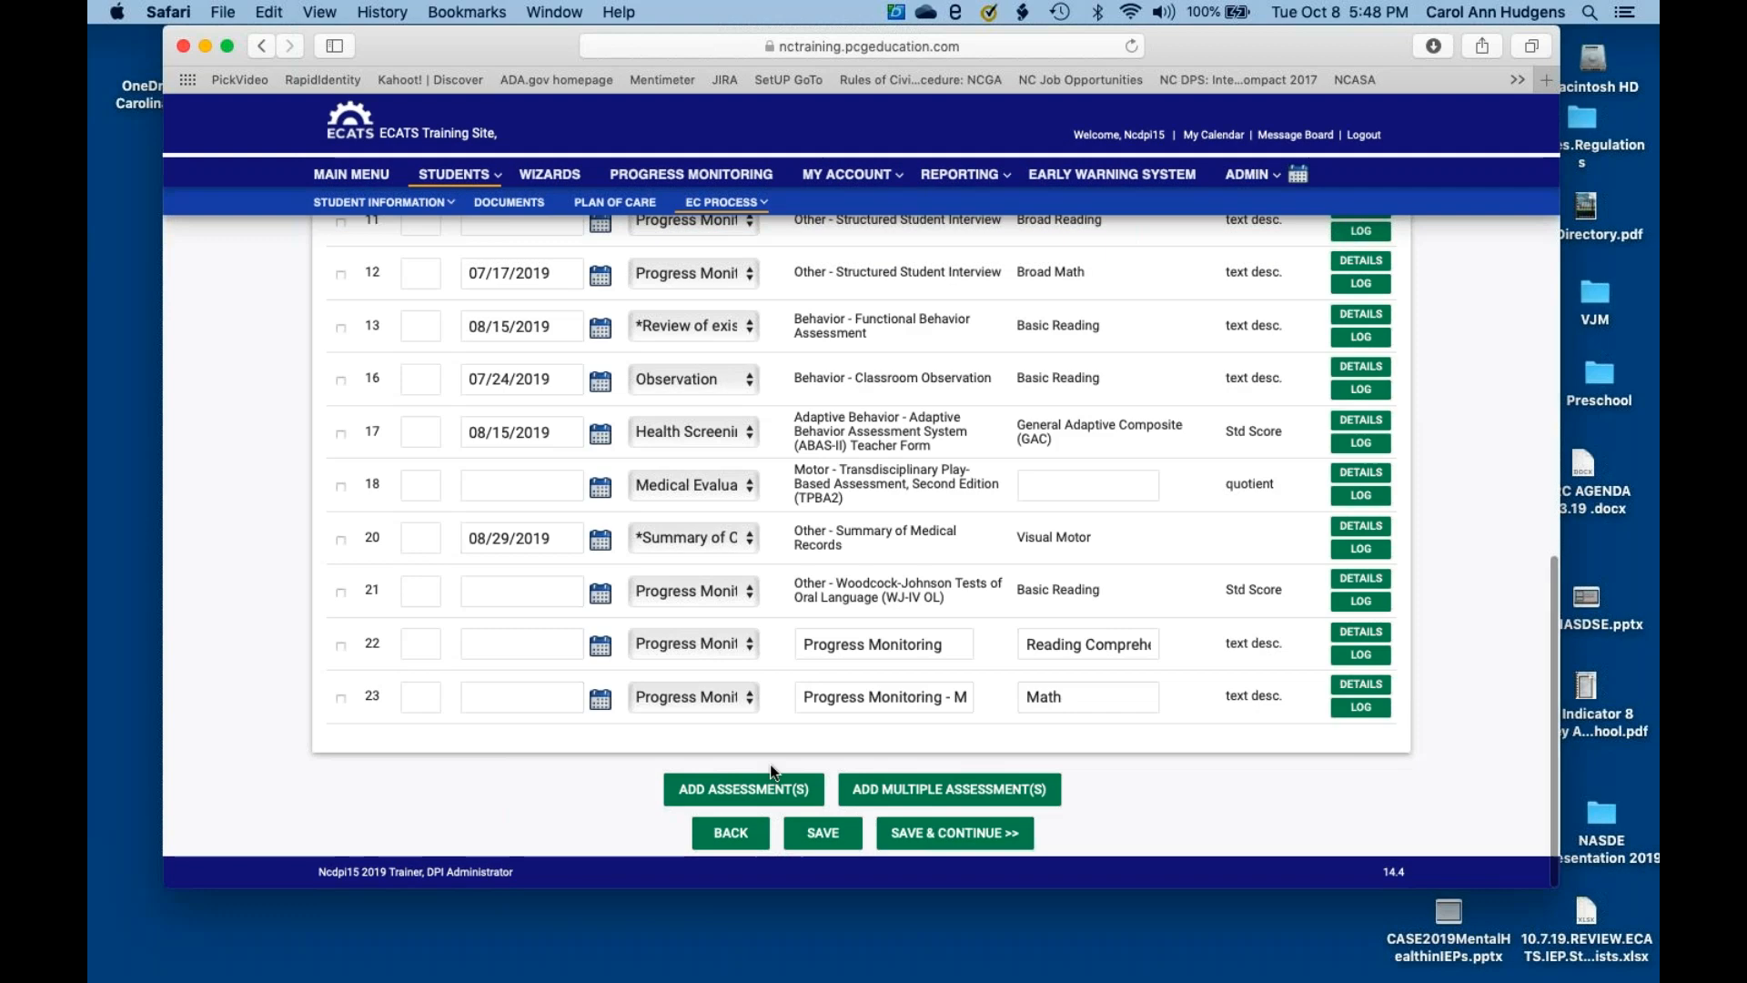
{"action": "left_click", "coordinate": [775, 791]}
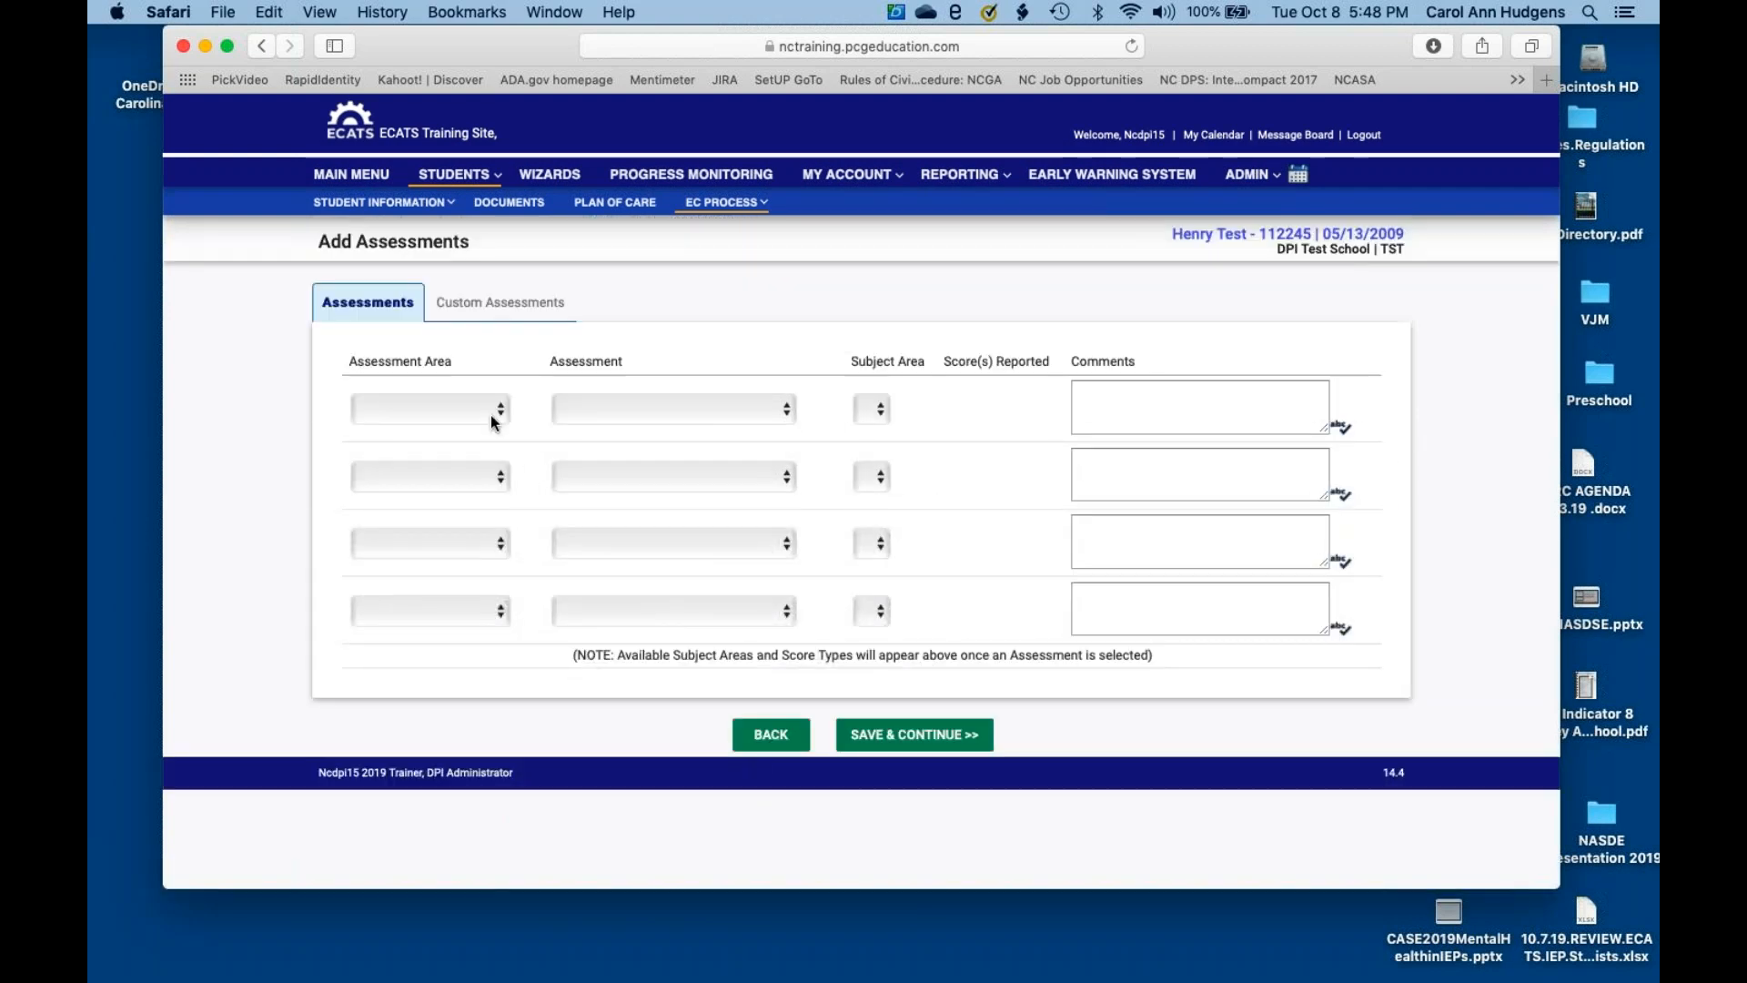
{"action": "left_click", "coordinate": [509, 314]}
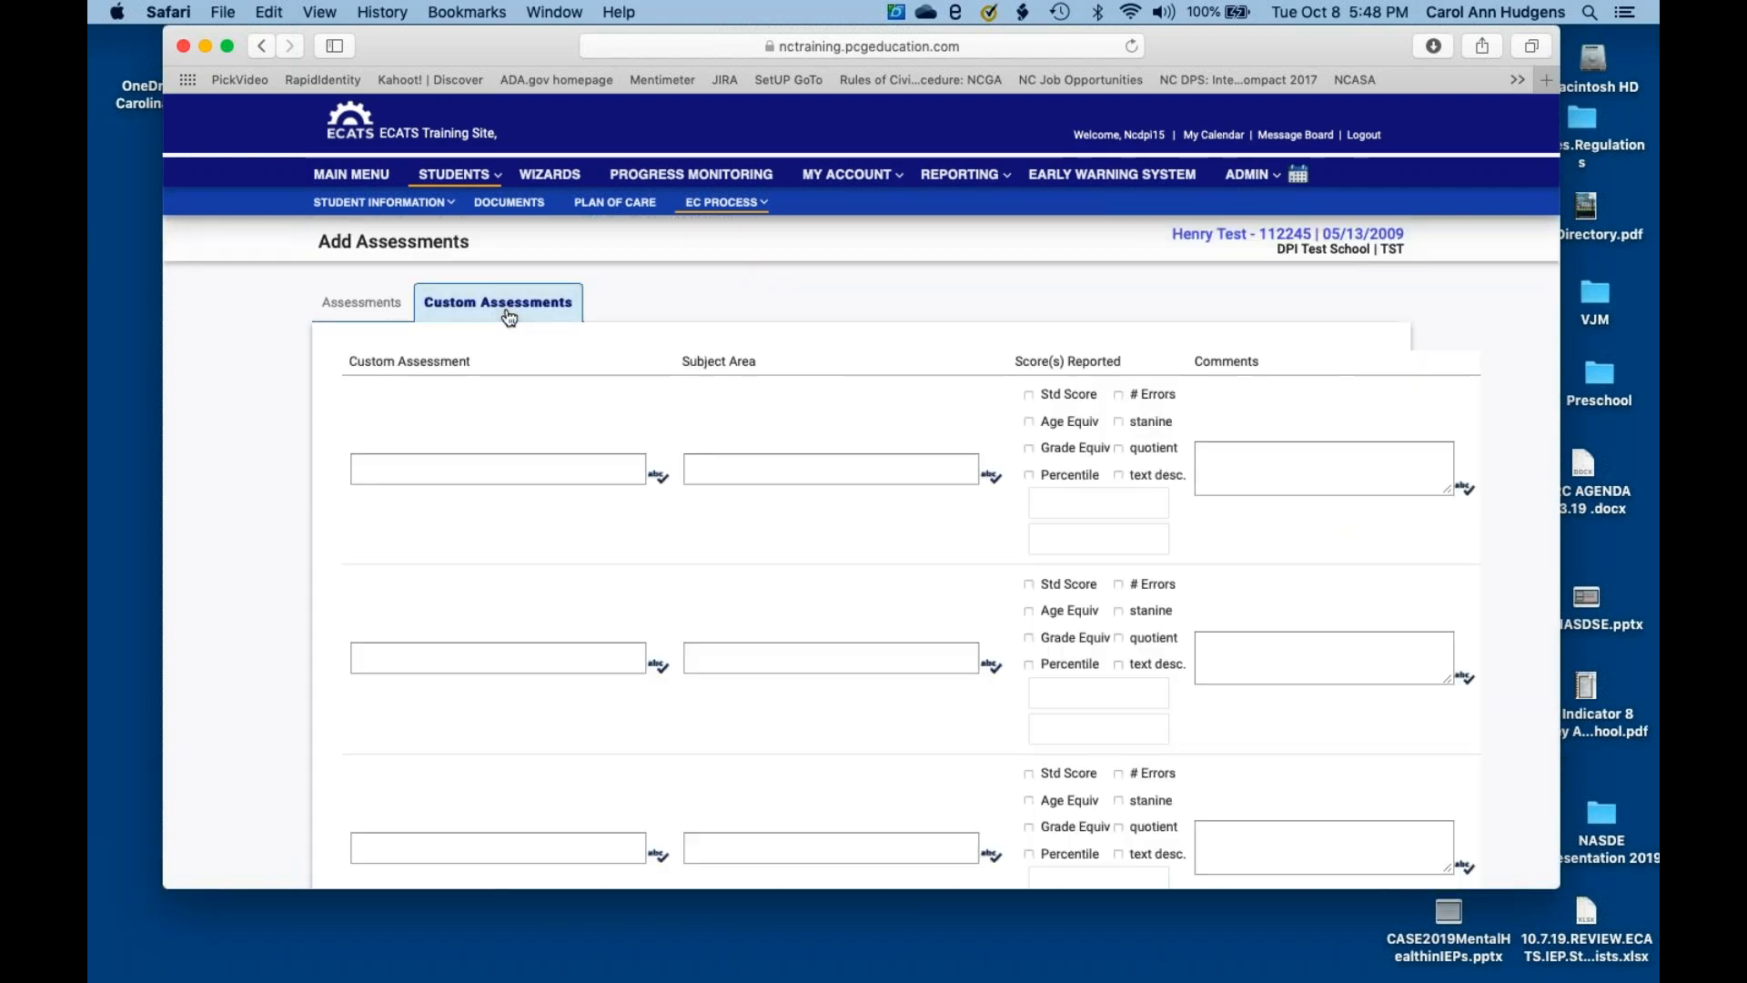
{"action": "left_click", "coordinate": [500, 468]}
{"action": "type", "text": "P"}
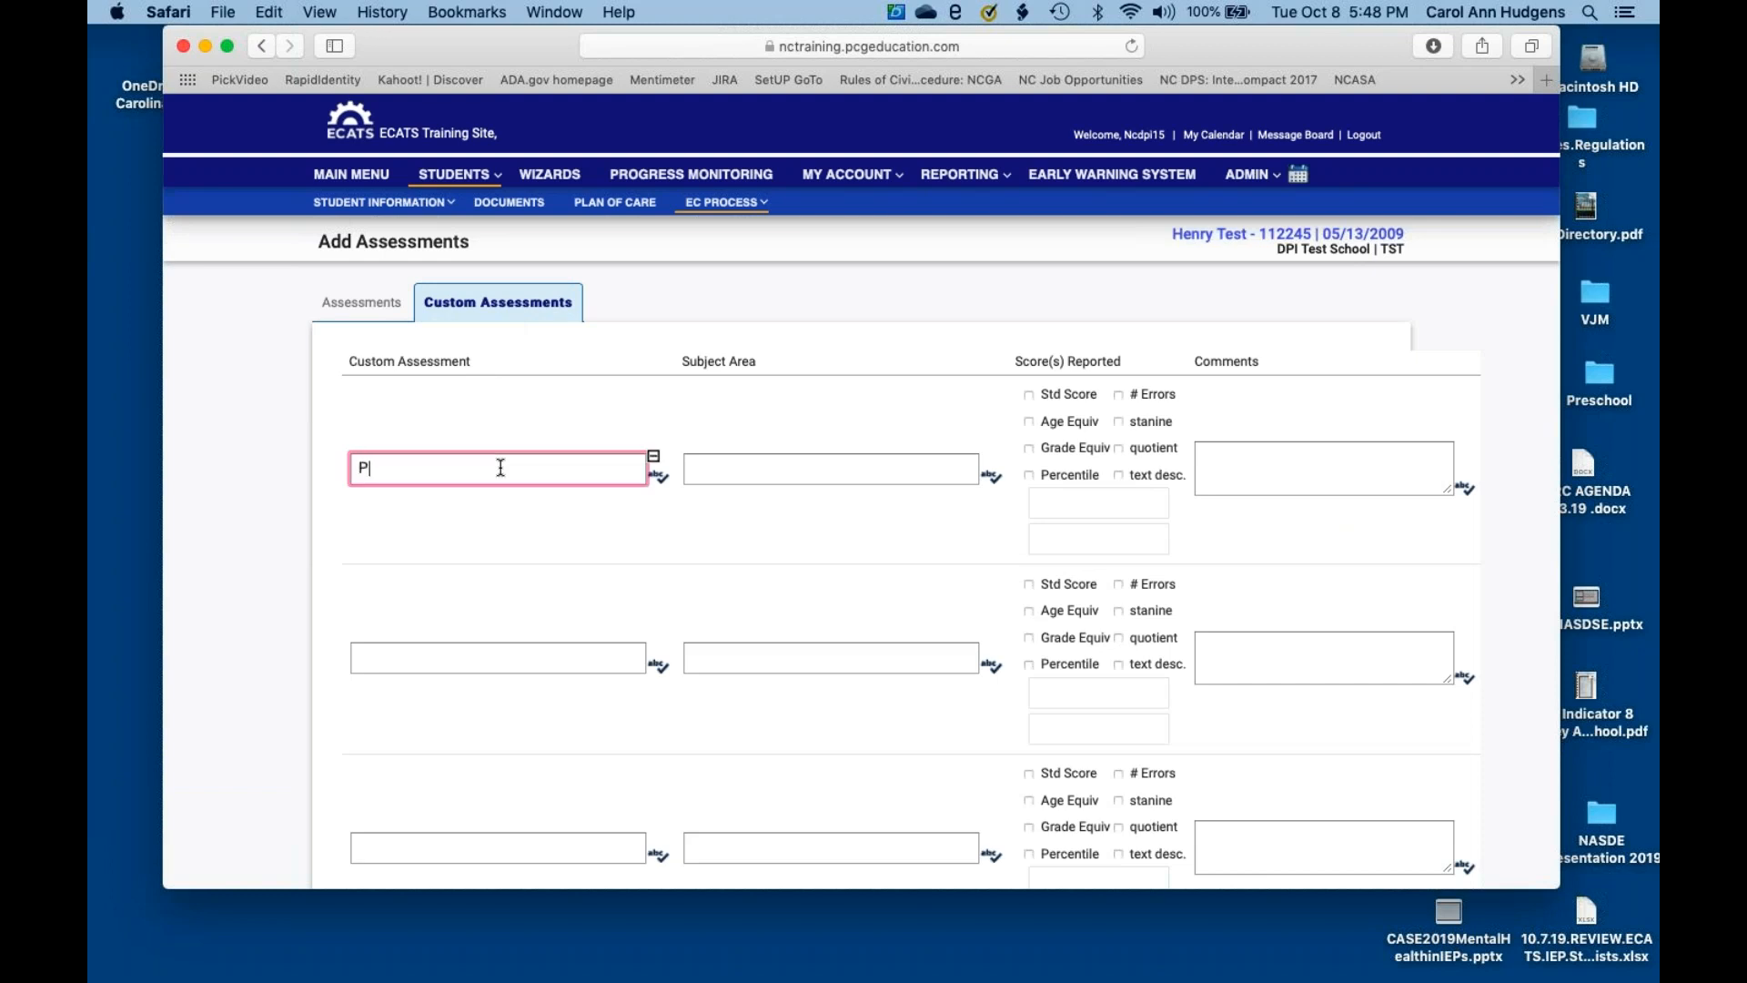
{"action": "type", "text": "rogress Monitoring Math"}
{"action": "key", "text": "Tab"}
{"action": "type", "text": "Math C"}
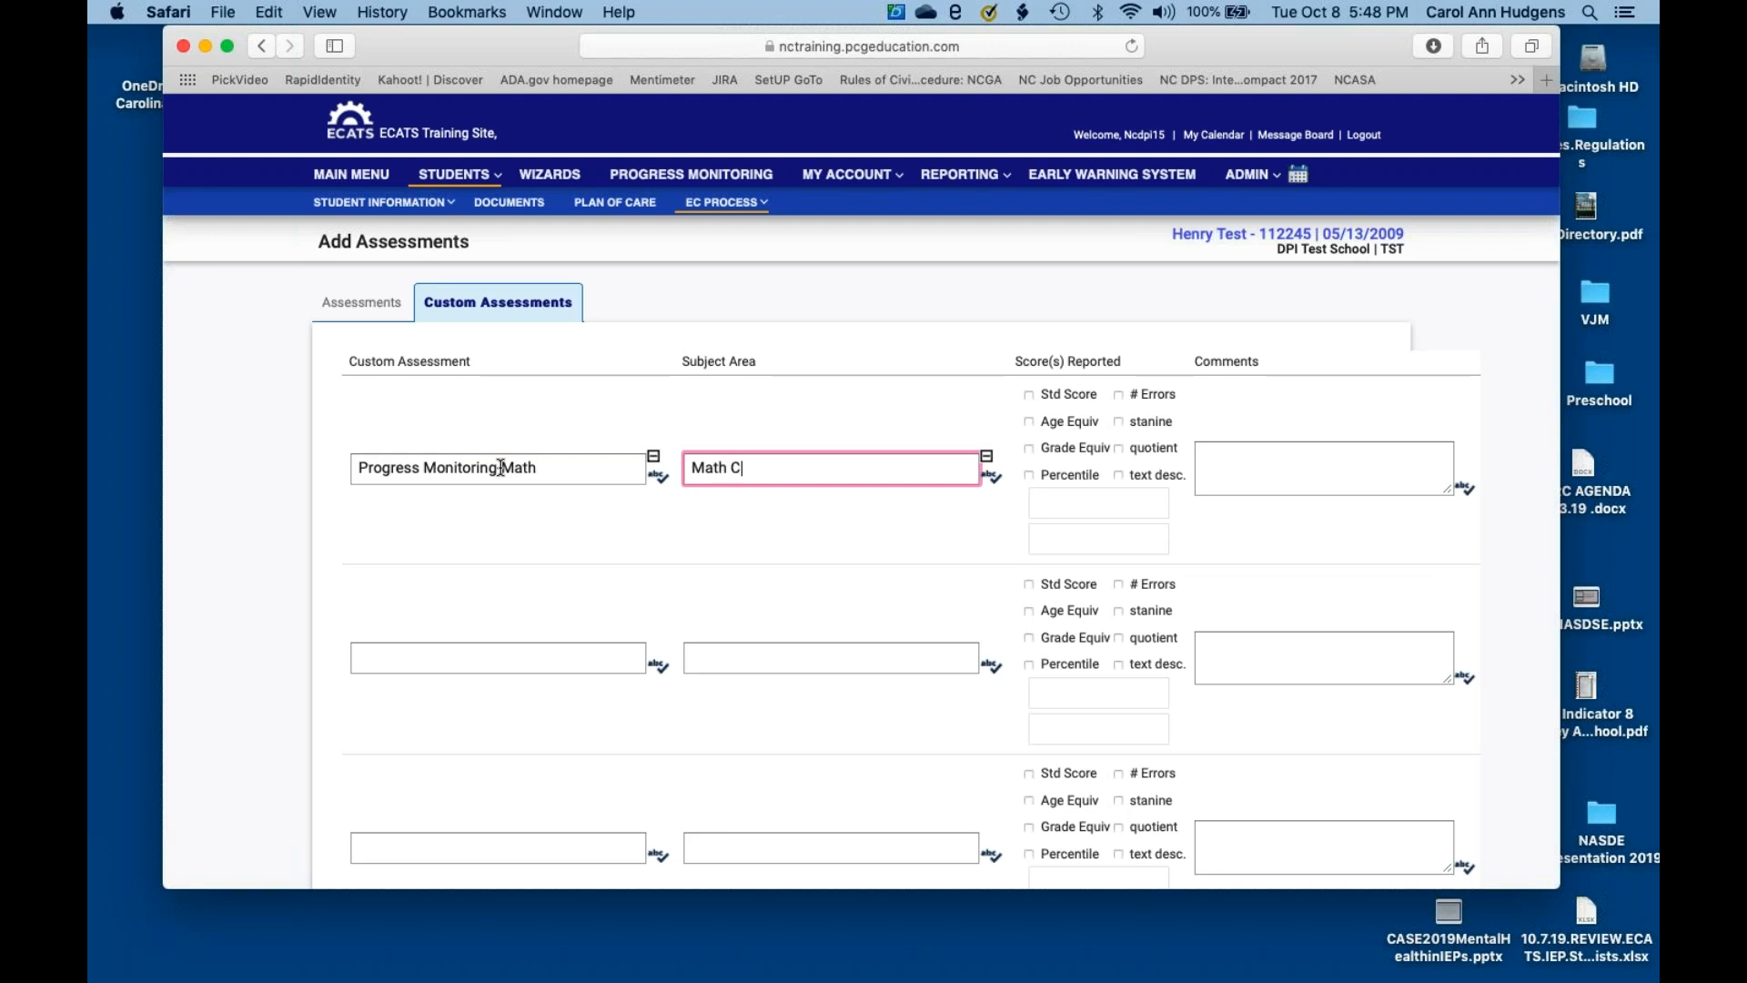
{"action": "type", "text": "alculation"}
- Report the custom assessment's score as text desc., add the comment "Can add and subtract two digits", and save it
{"action": "left_click", "coordinate": [1119, 474]}
{"action": "left_click", "coordinate": [1222, 465]}
{"action": "type", "text": "Can add and subtract two digits"}
{"action": "scroll", "coordinate": [1221, 465], "scroll_direction": "down", "scroll_amount": 3}
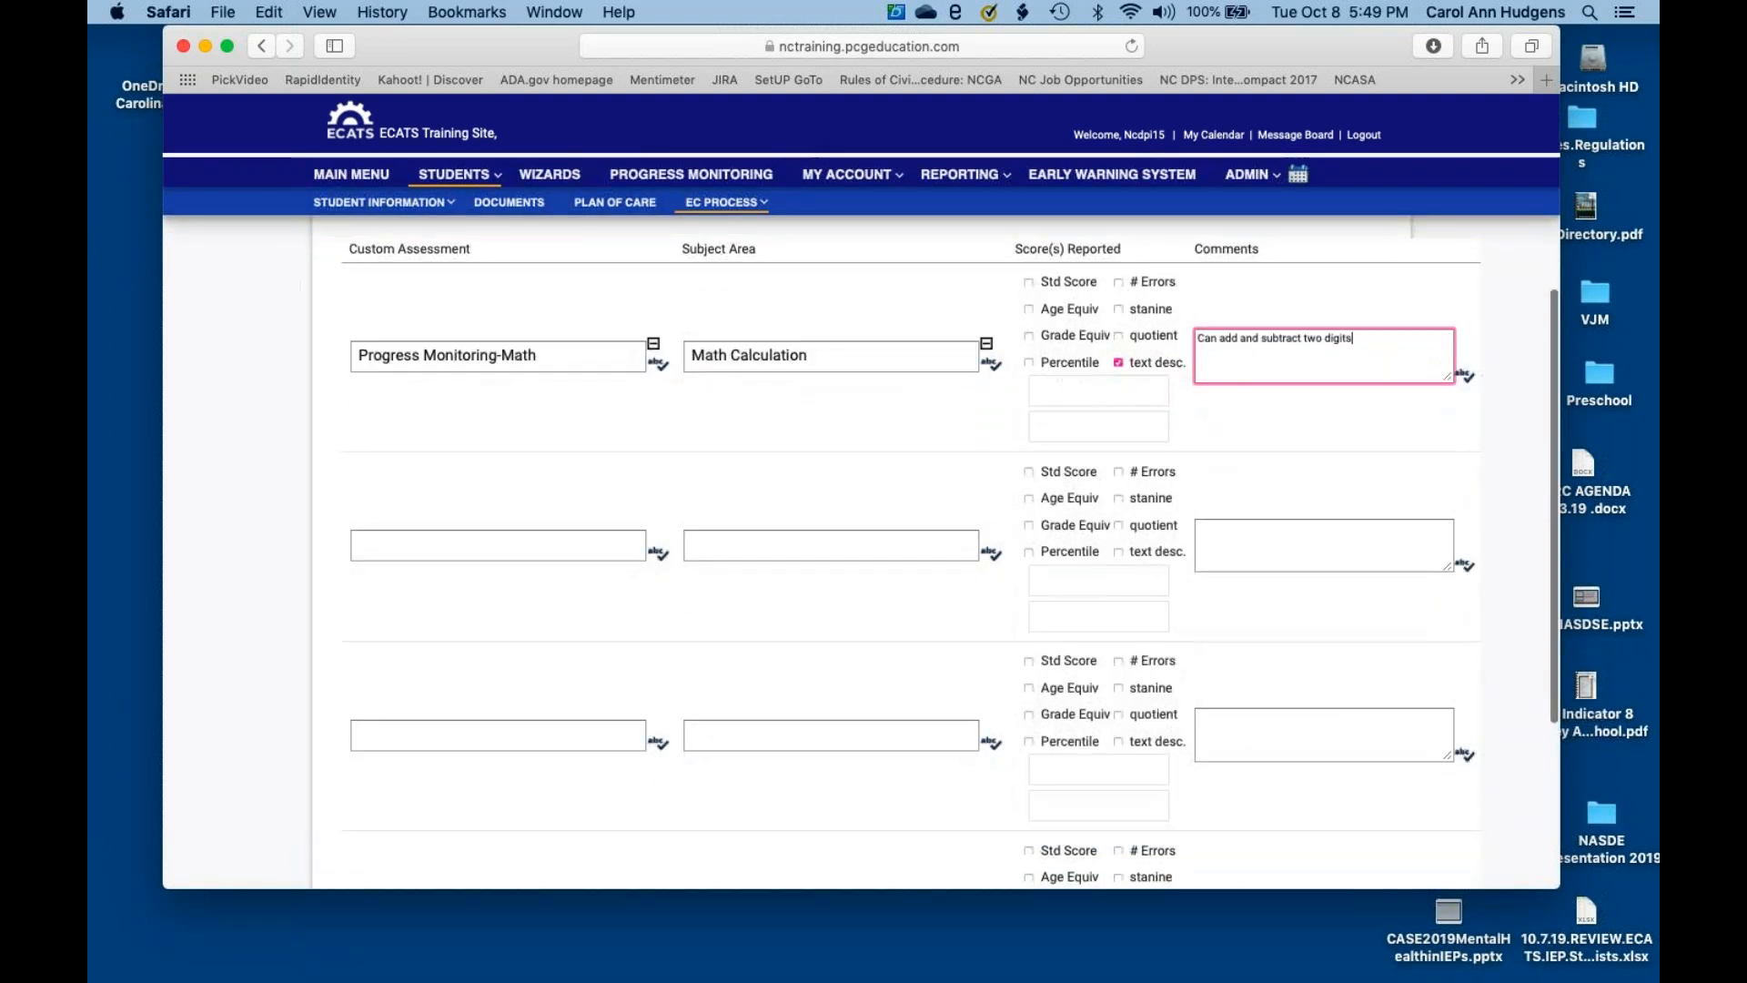
{"action": "scroll", "coordinate": [949, 551], "scroll_direction": "down", "scroll_amount": 5}
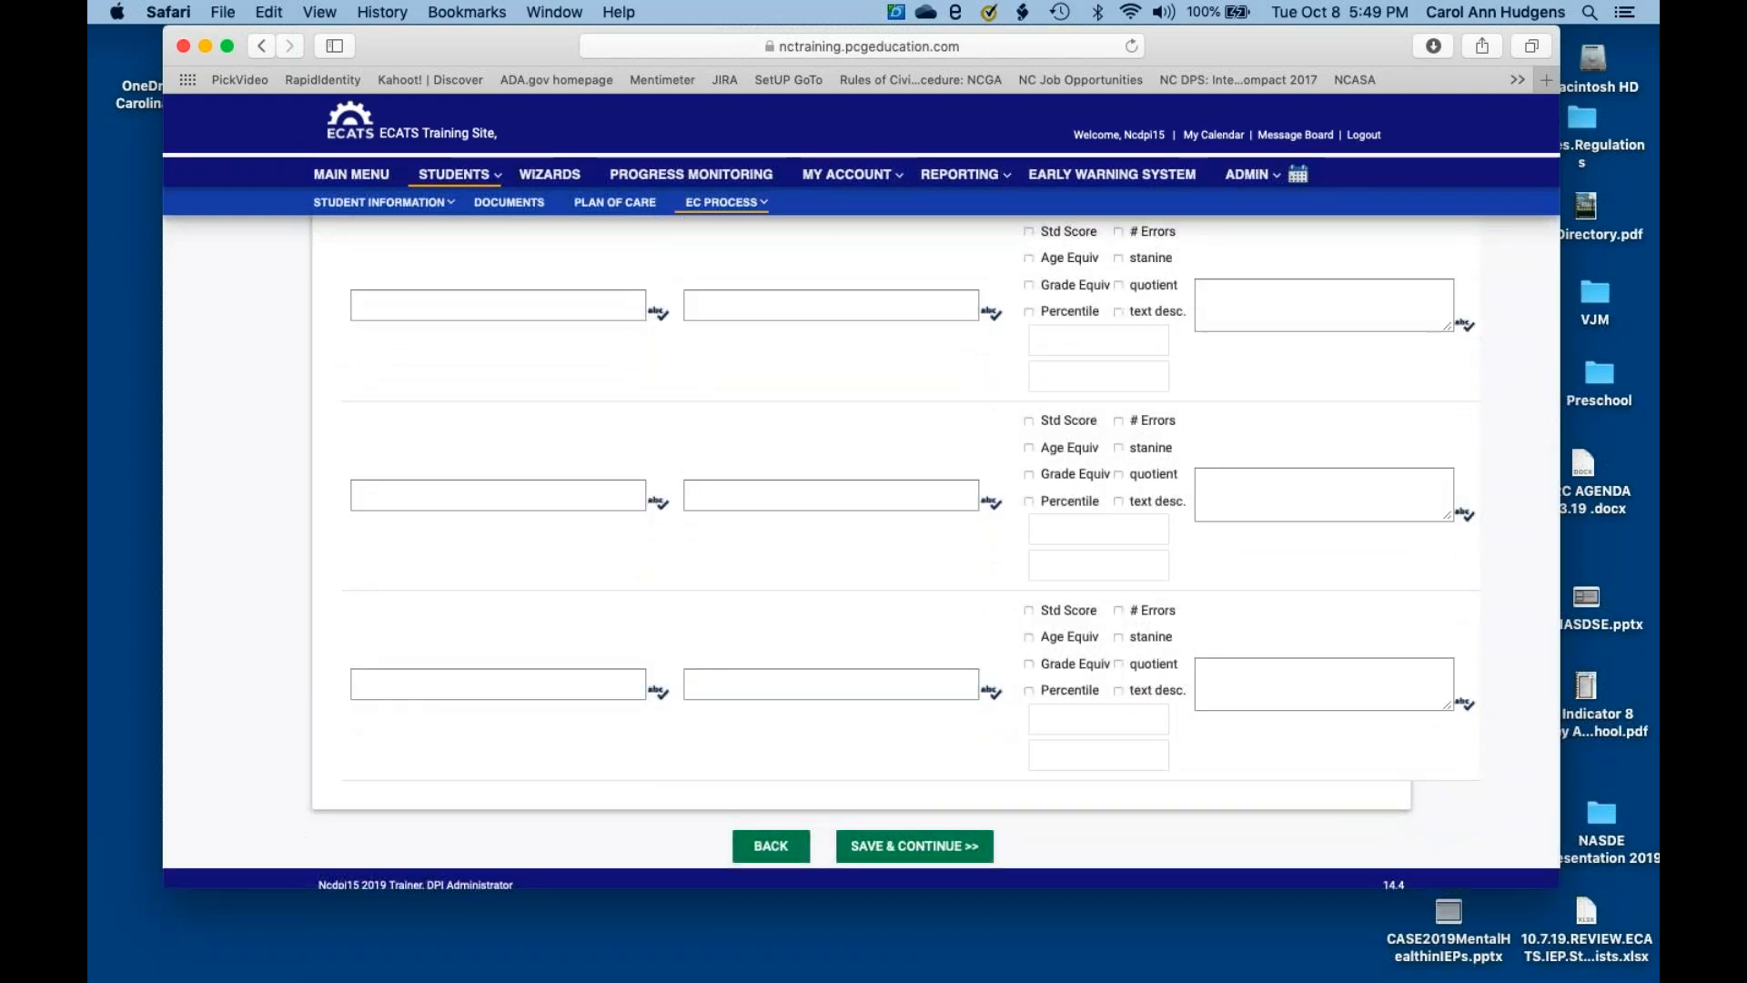
{"action": "left_click", "coordinate": [970, 846]}
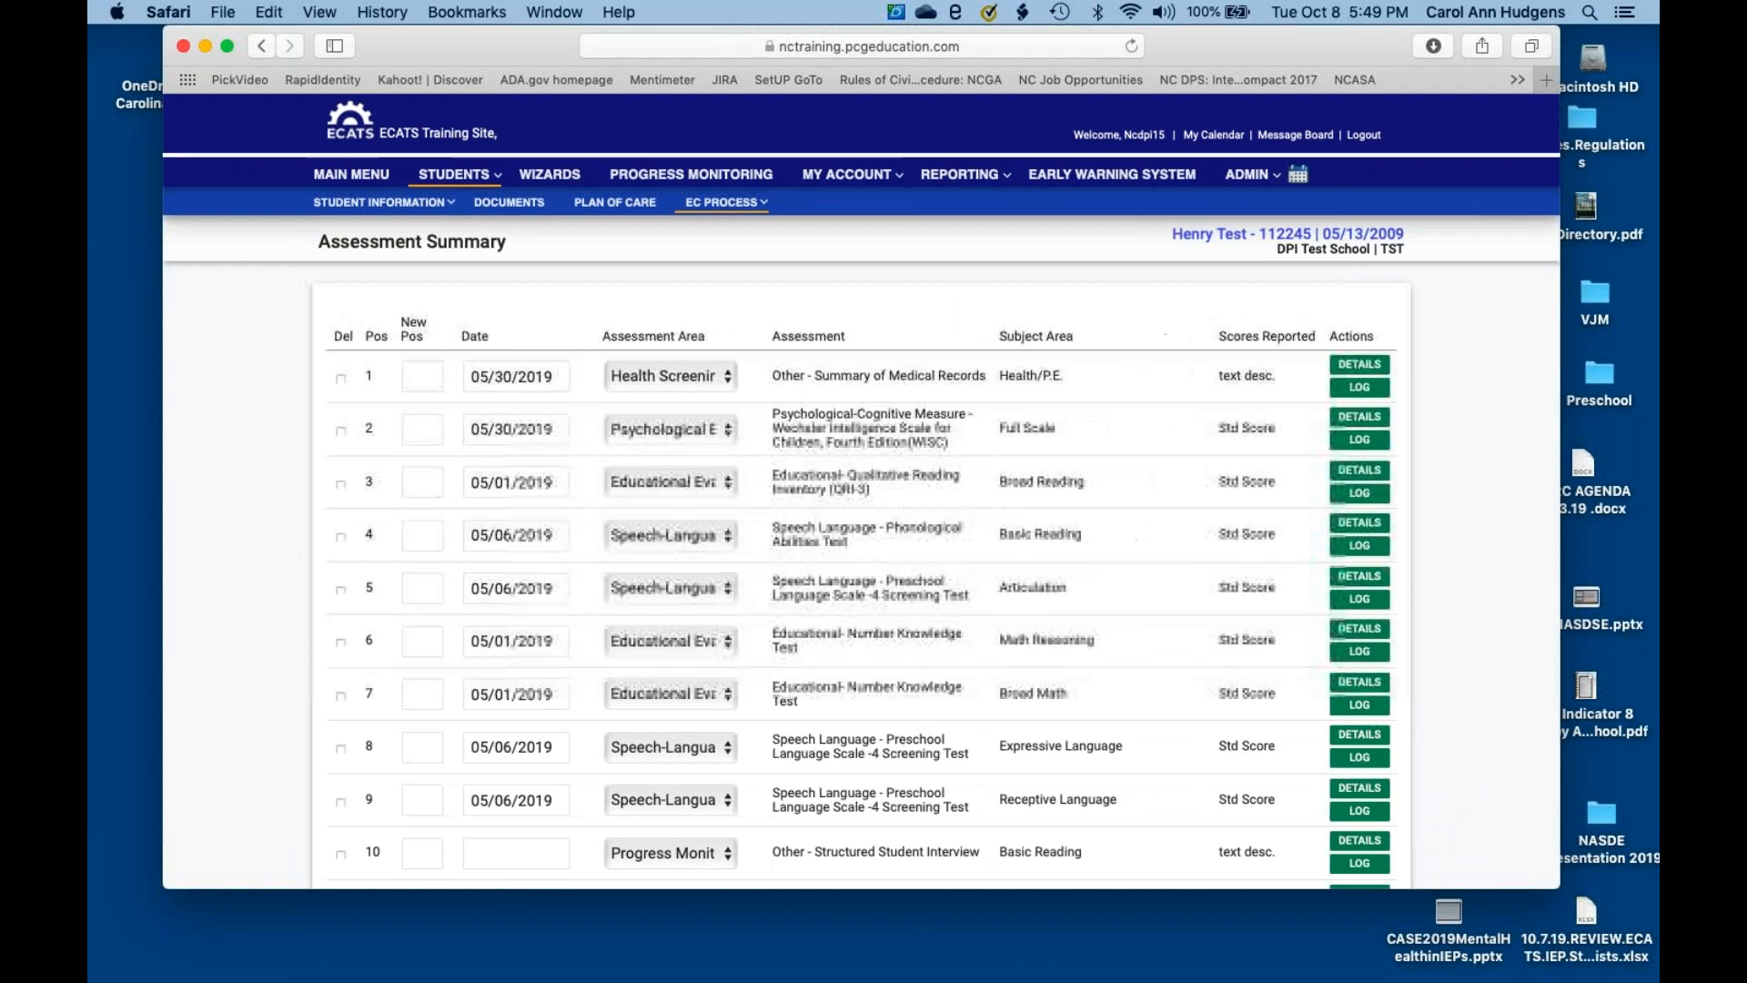
- Set the assessment area of the new Math Calculation entry to Progress Monitoring
{"action": "scroll", "coordinate": [975, 722], "scroll_direction": "down", "scroll_amount": 3}
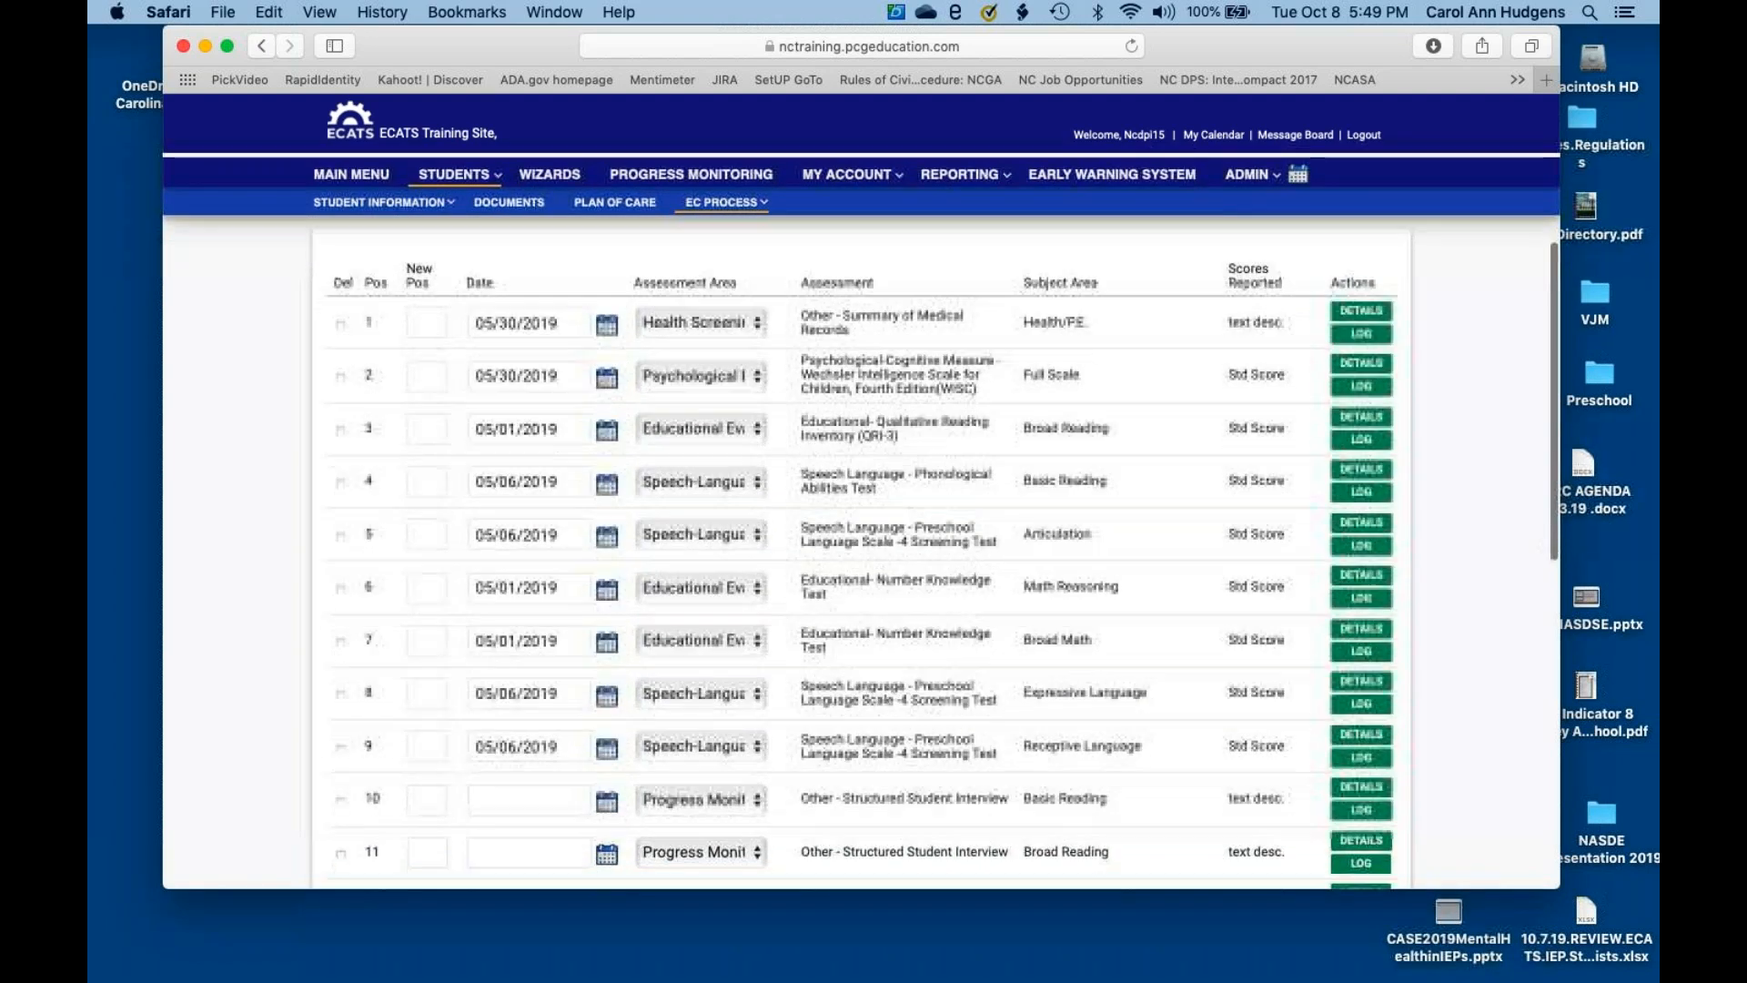
{"action": "scroll", "coordinate": [861, 550], "scroll_direction": "down", "scroll_amount": 5}
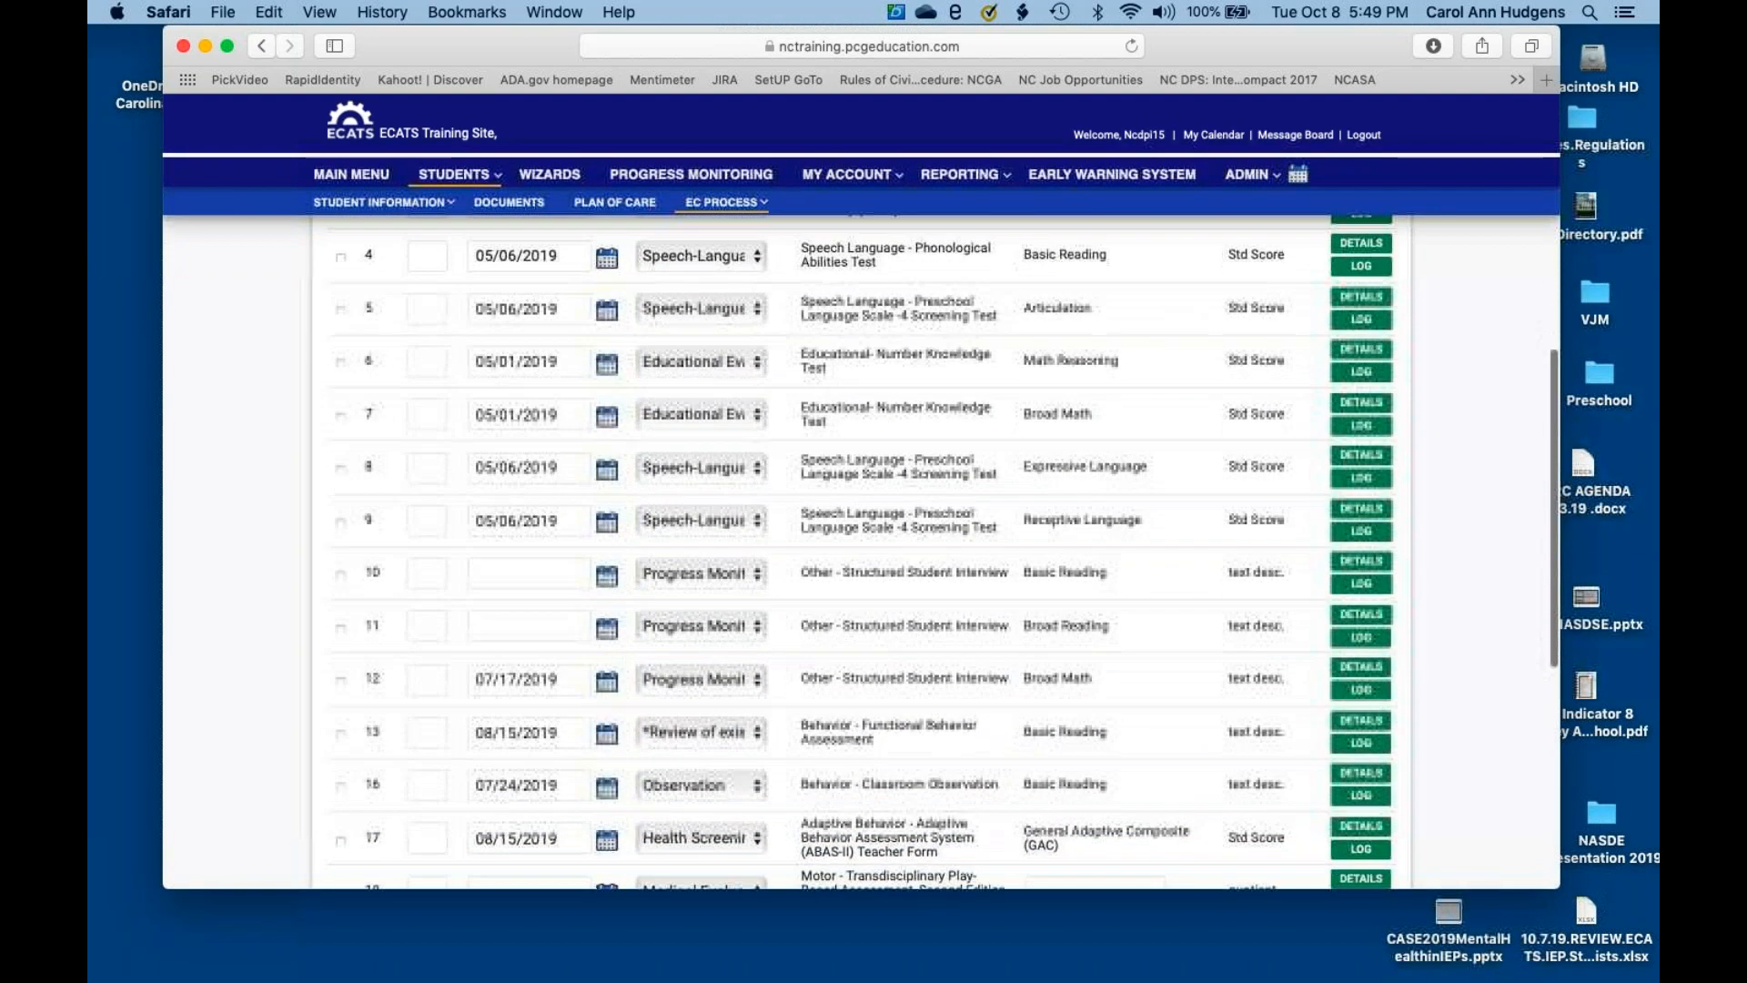
{"action": "scroll", "coordinate": [861, 551], "scroll_direction": "down", "scroll_amount": 4}
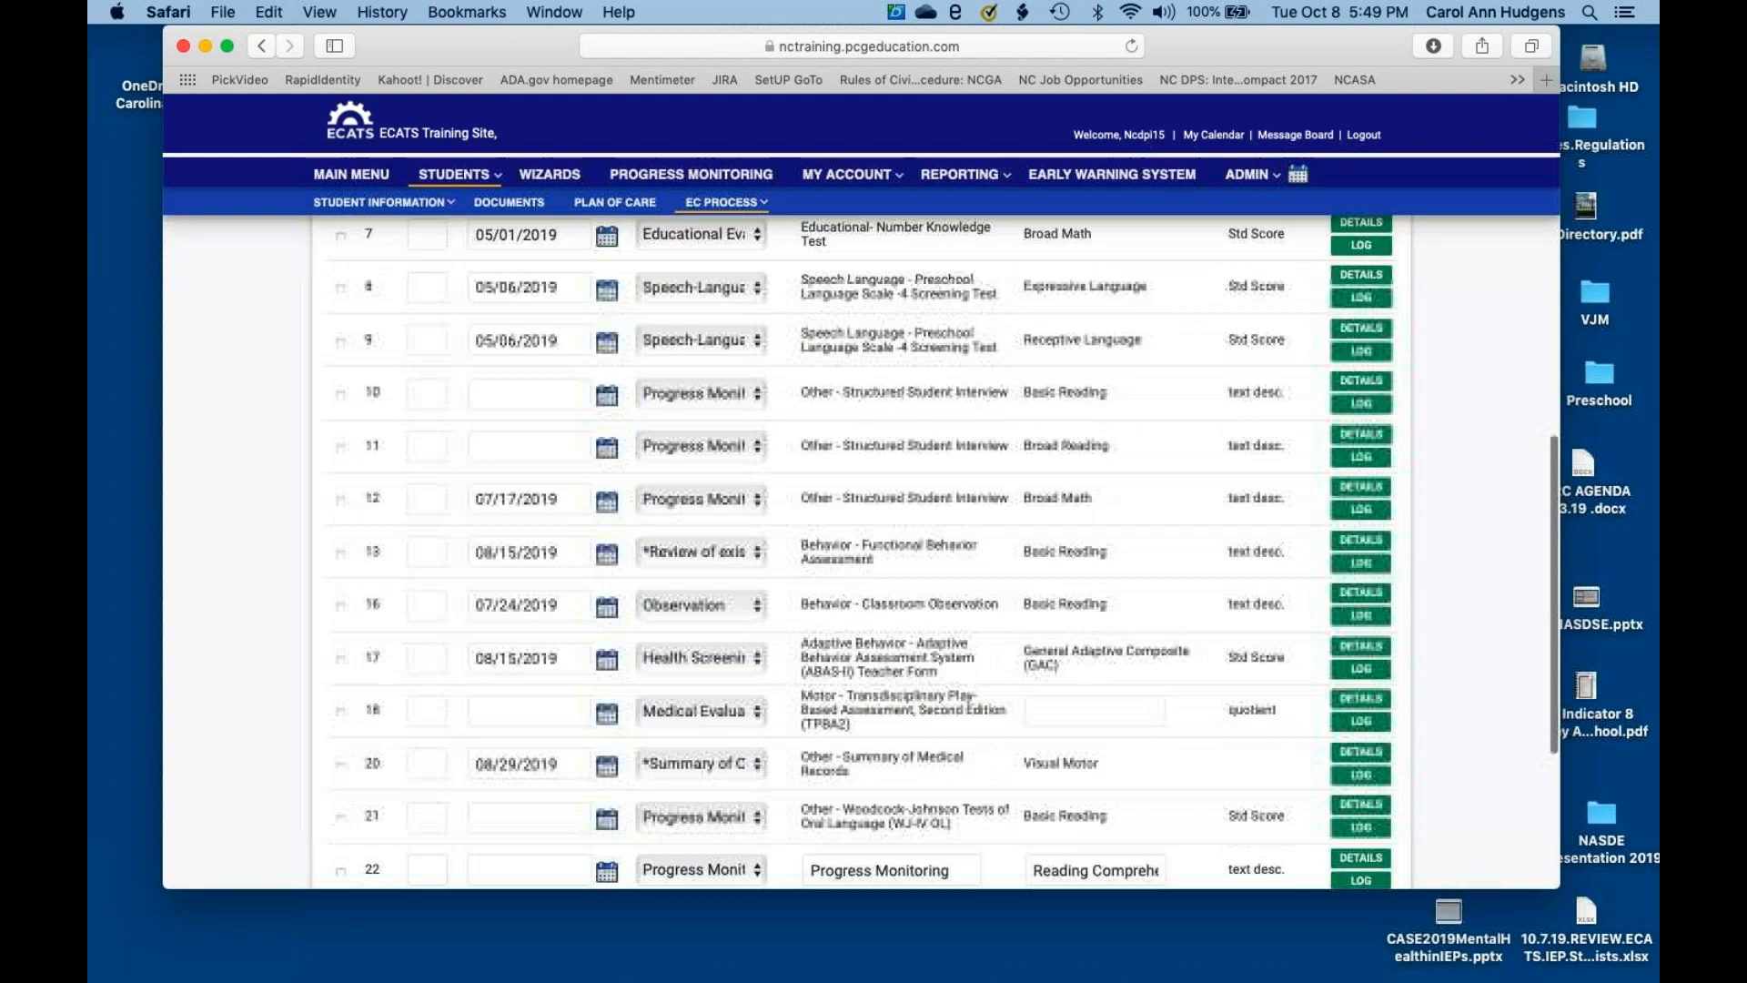
{"action": "scroll", "coordinate": [746, 720], "scroll_direction": "down", "scroll_amount": 4}
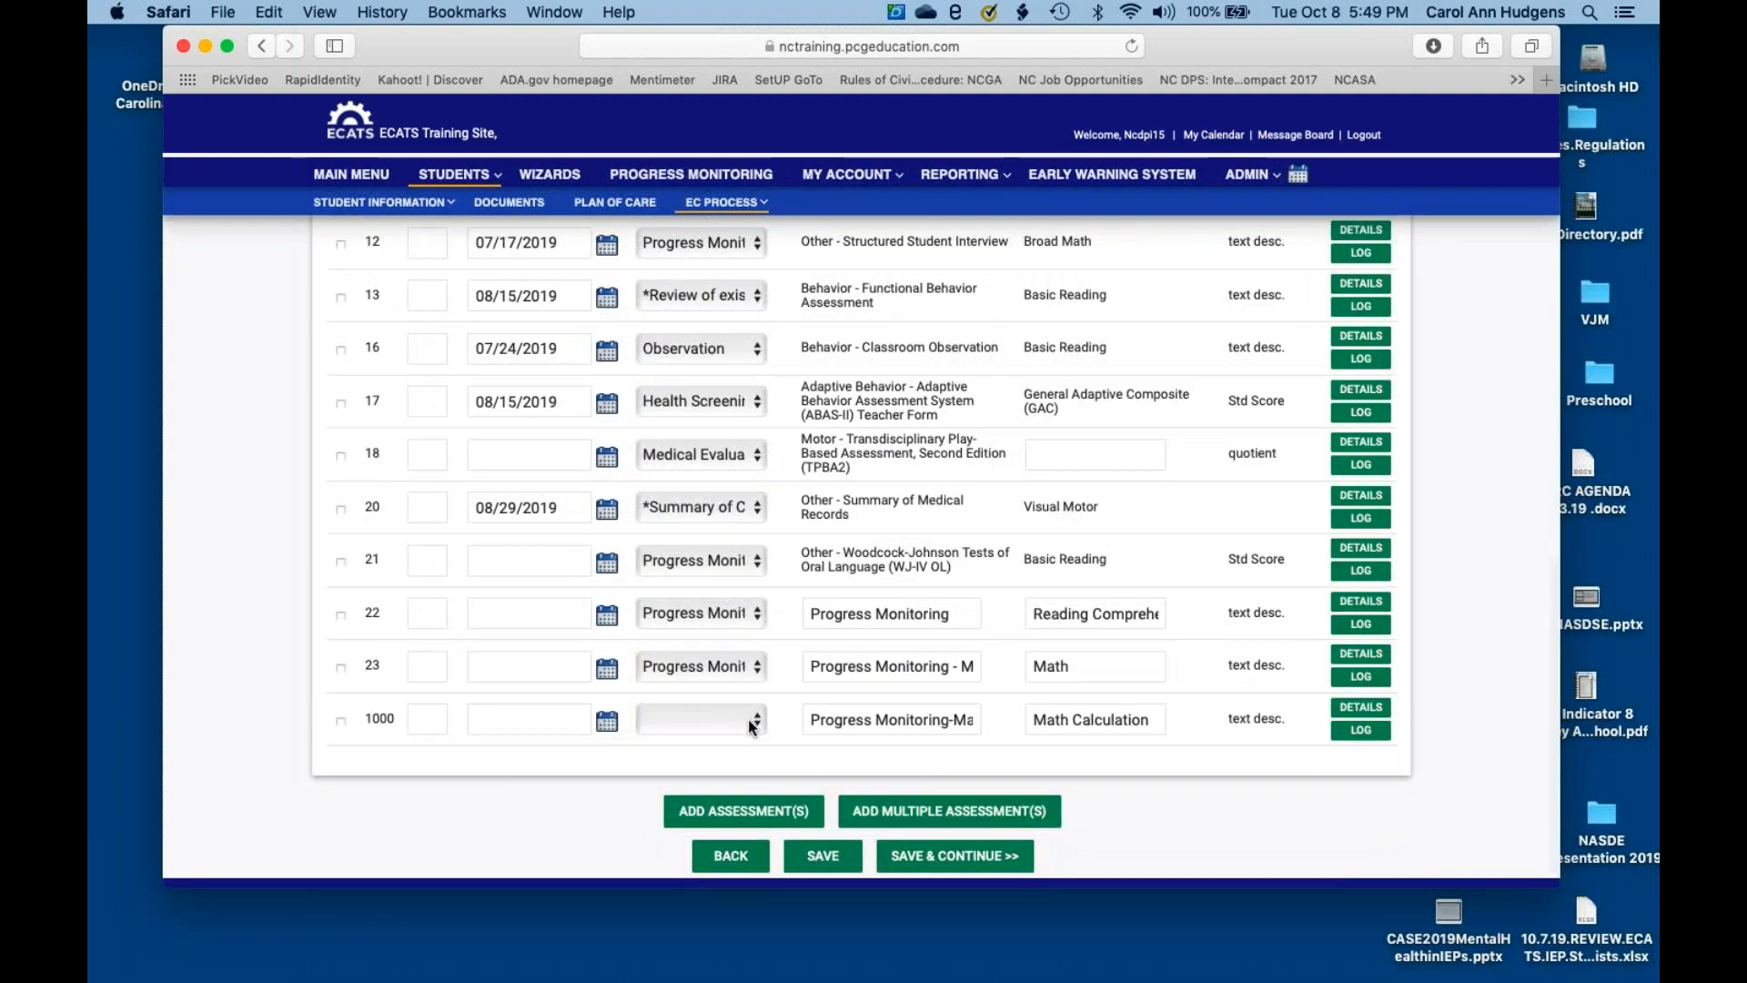
{"action": "left_click", "coordinate": [750, 719]}
{"action": "mouse_move", "coordinate": [748, 971]}
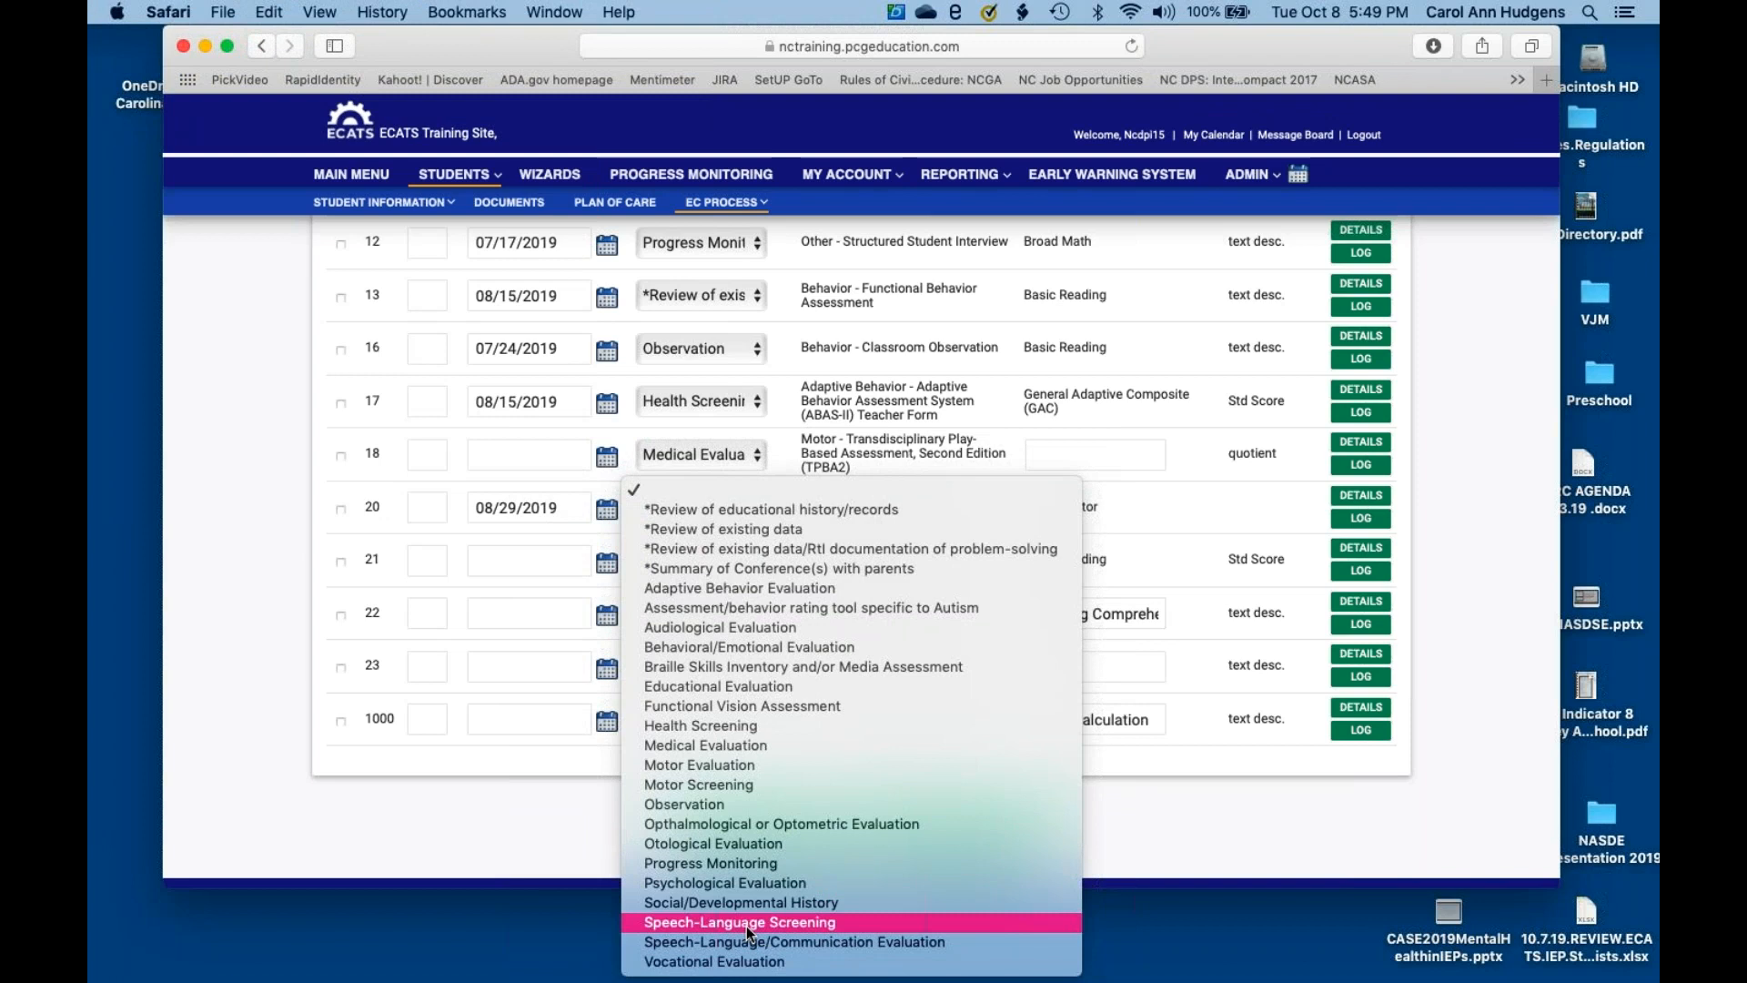
{"action": "left_click", "coordinate": [742, 865]}
- Date the Math Calculation assessment 10/08/2019 and save the Assessment Summary, continuing to Source Of Relevant Info
{"action": "left_click", "coordinate": [568, 723]}
{"action": "left_click", "coordinate": [607, 722]}
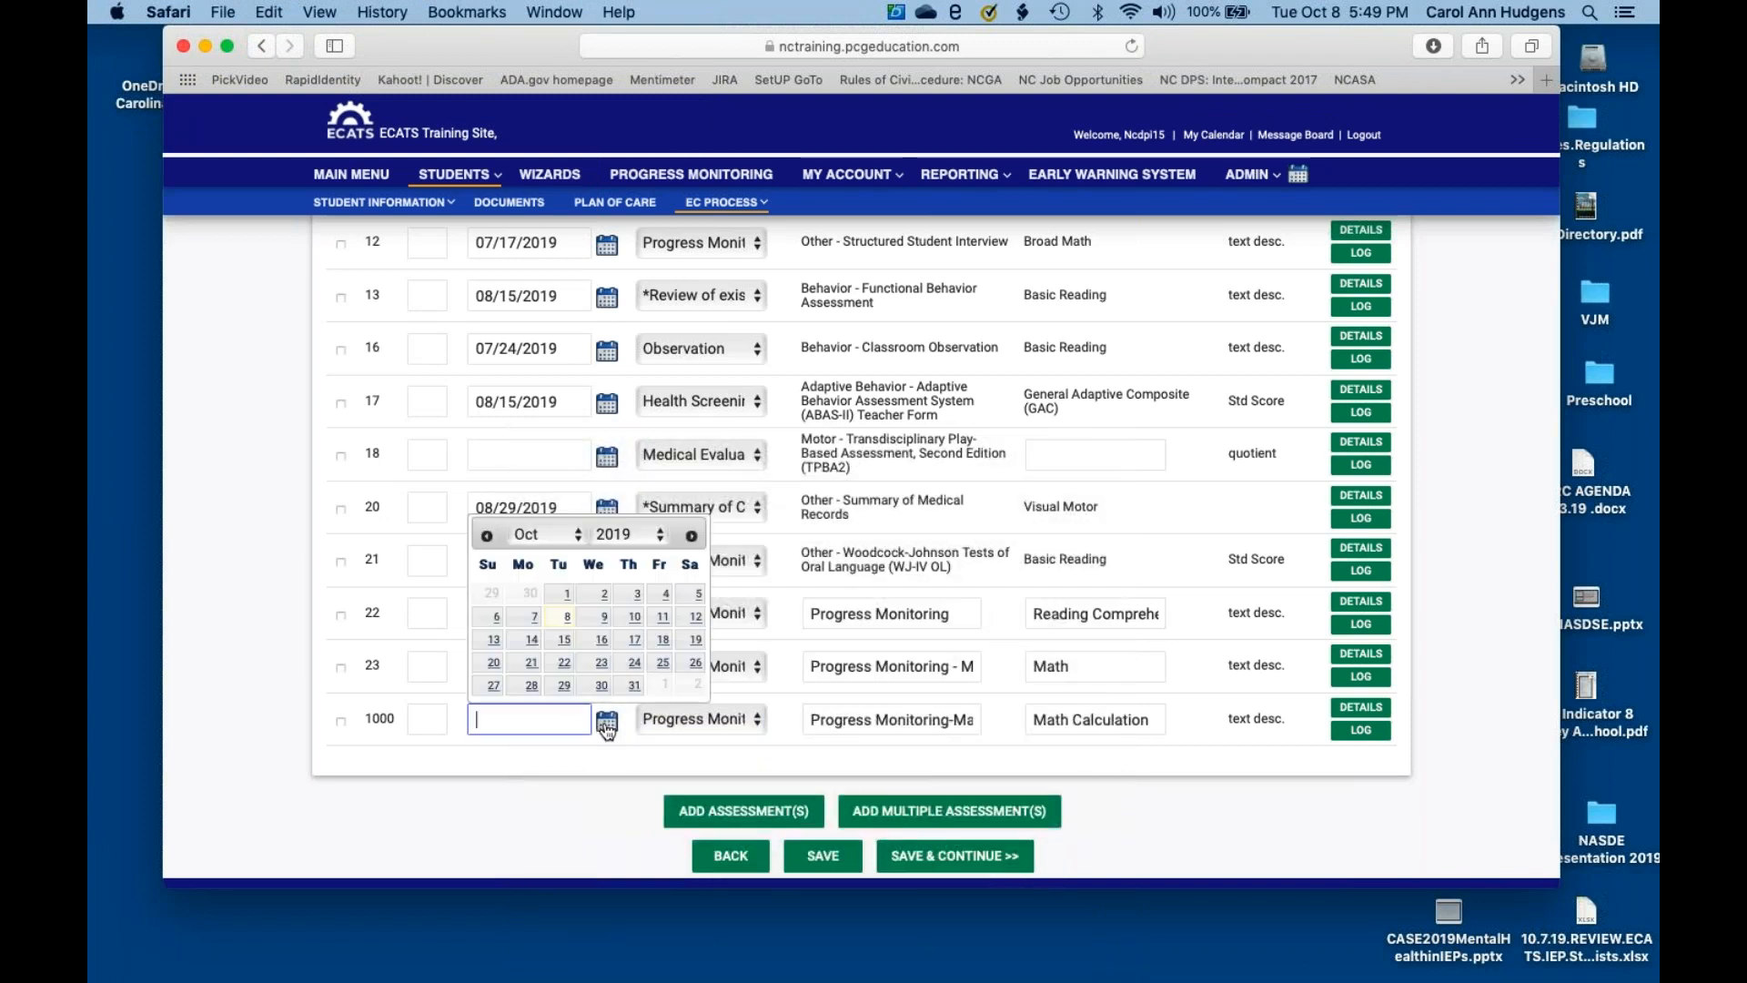
{"action": "left_click", "coordinate": [567, 617]}
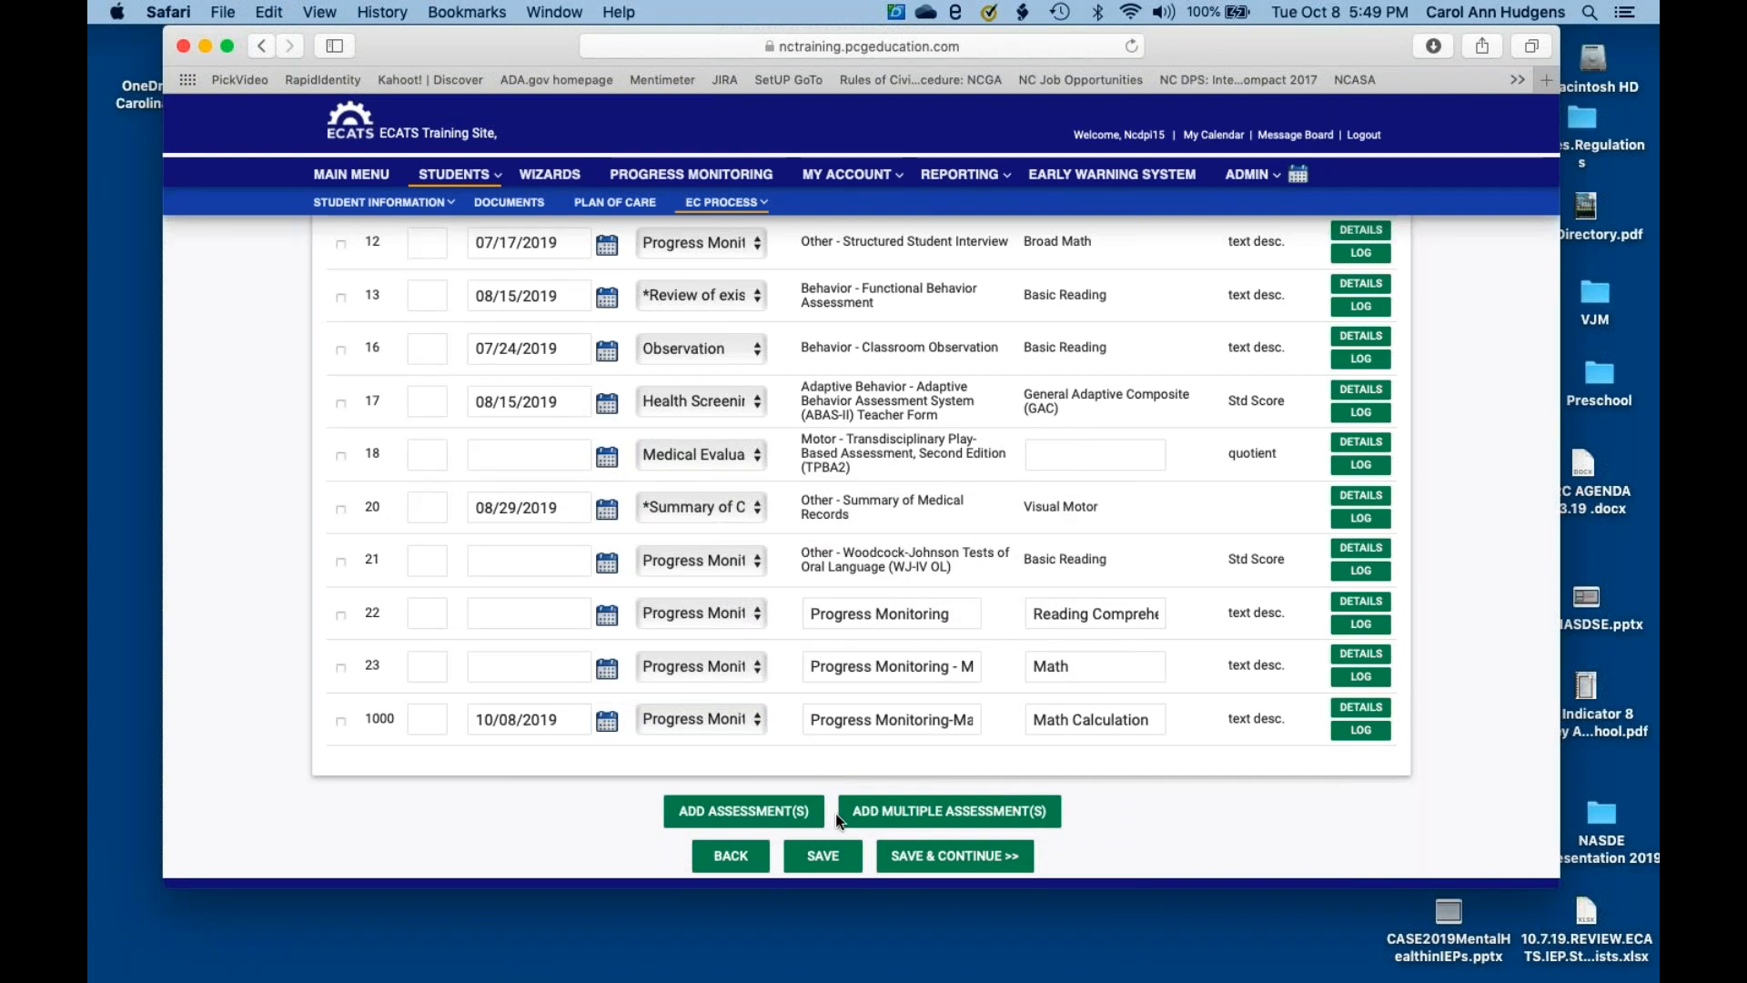
{"action": "left_click", "coordinate": [913, 859]}
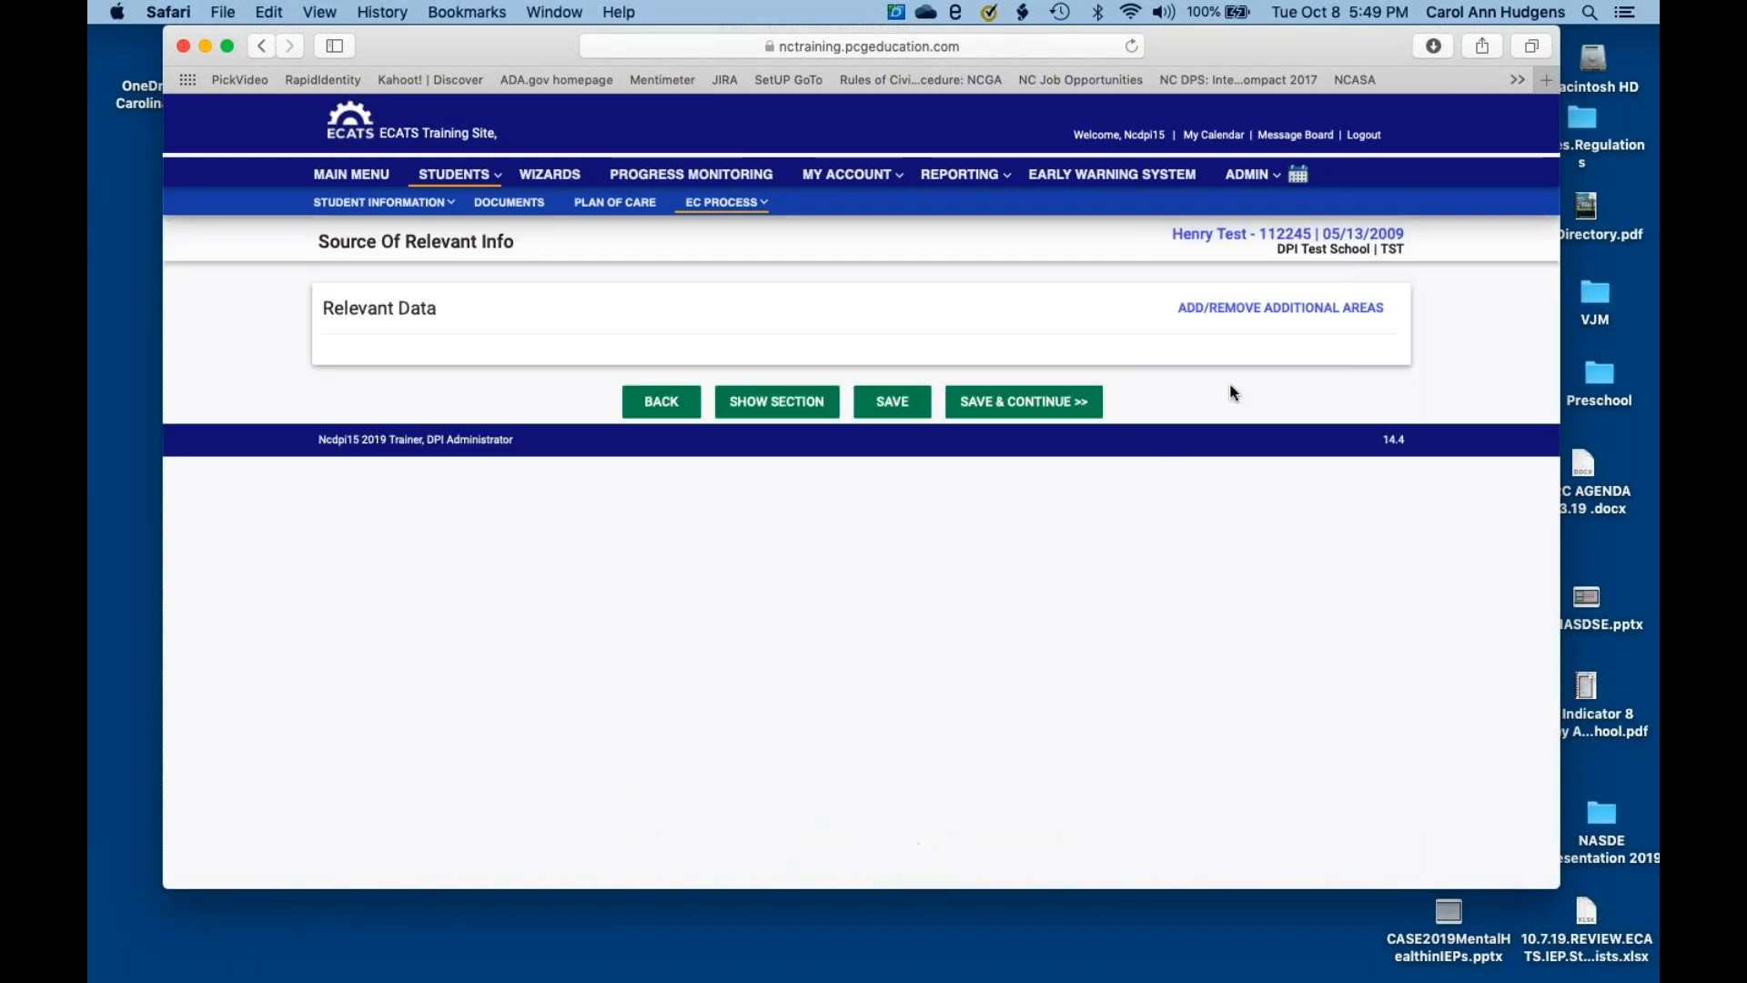
- Add Math as an assessed area under Relevant Data and save it with the area order unchanged
{"action": "left_click", "coordinate": [1271, 323]}
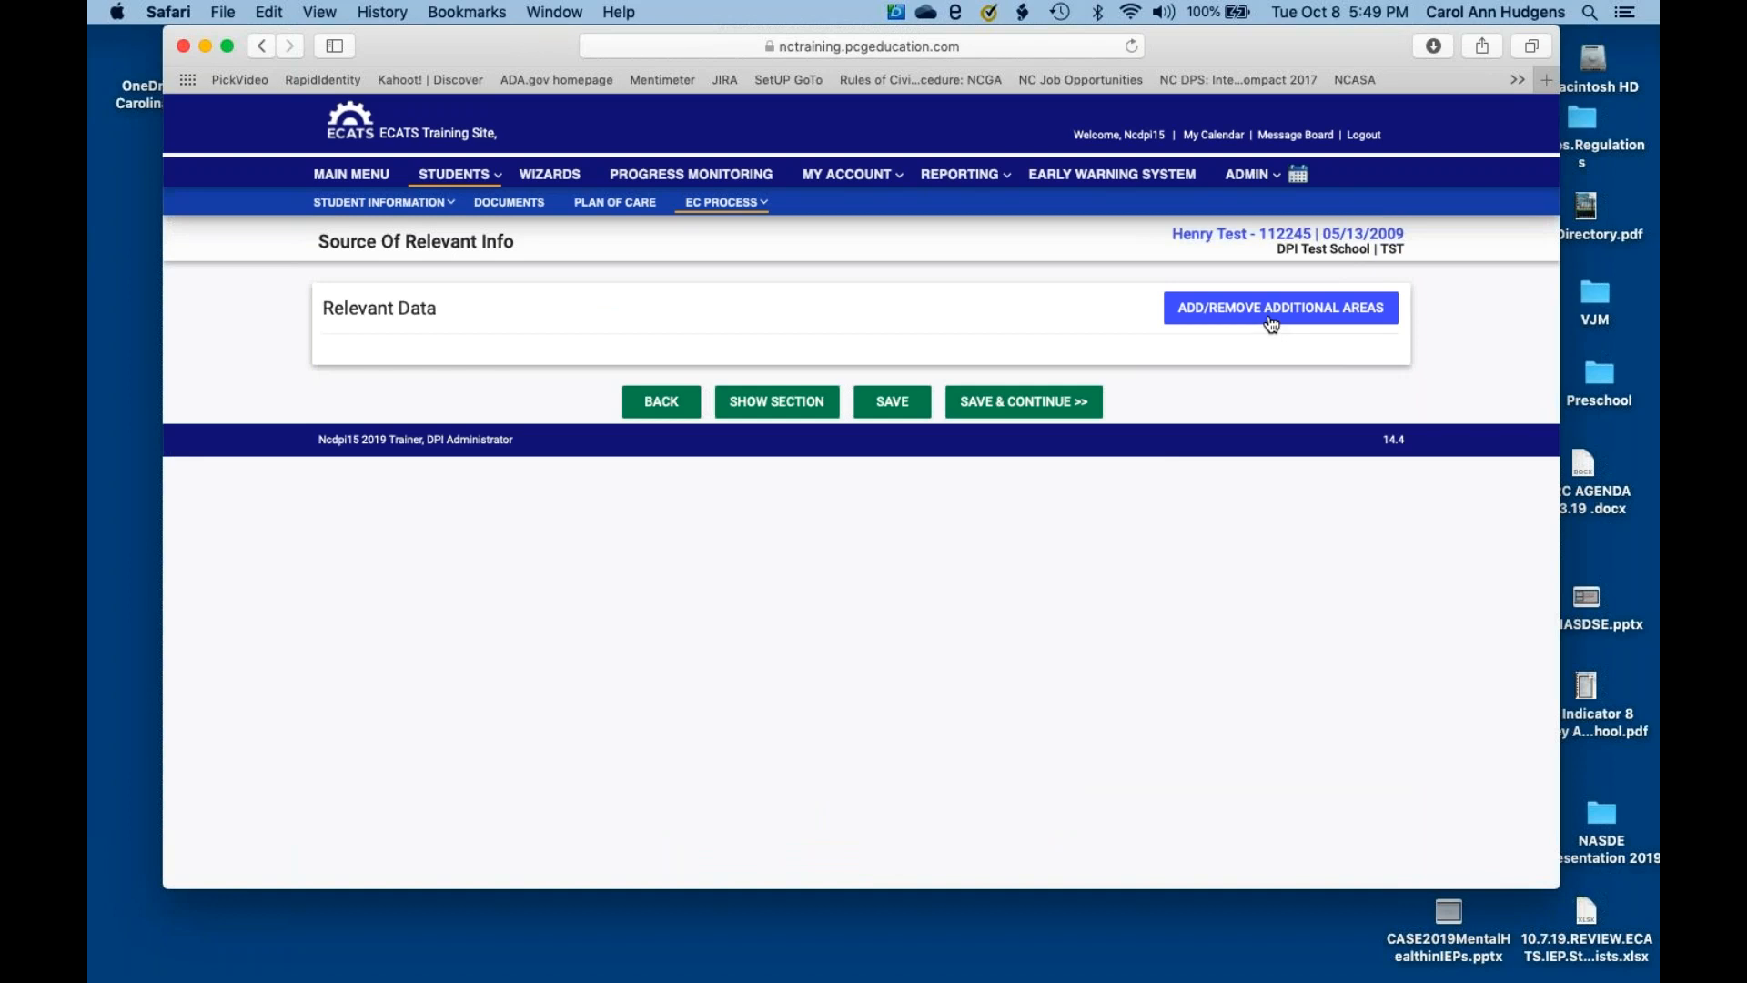
{"action": "left_click", "coordinate": [1271, 323]}
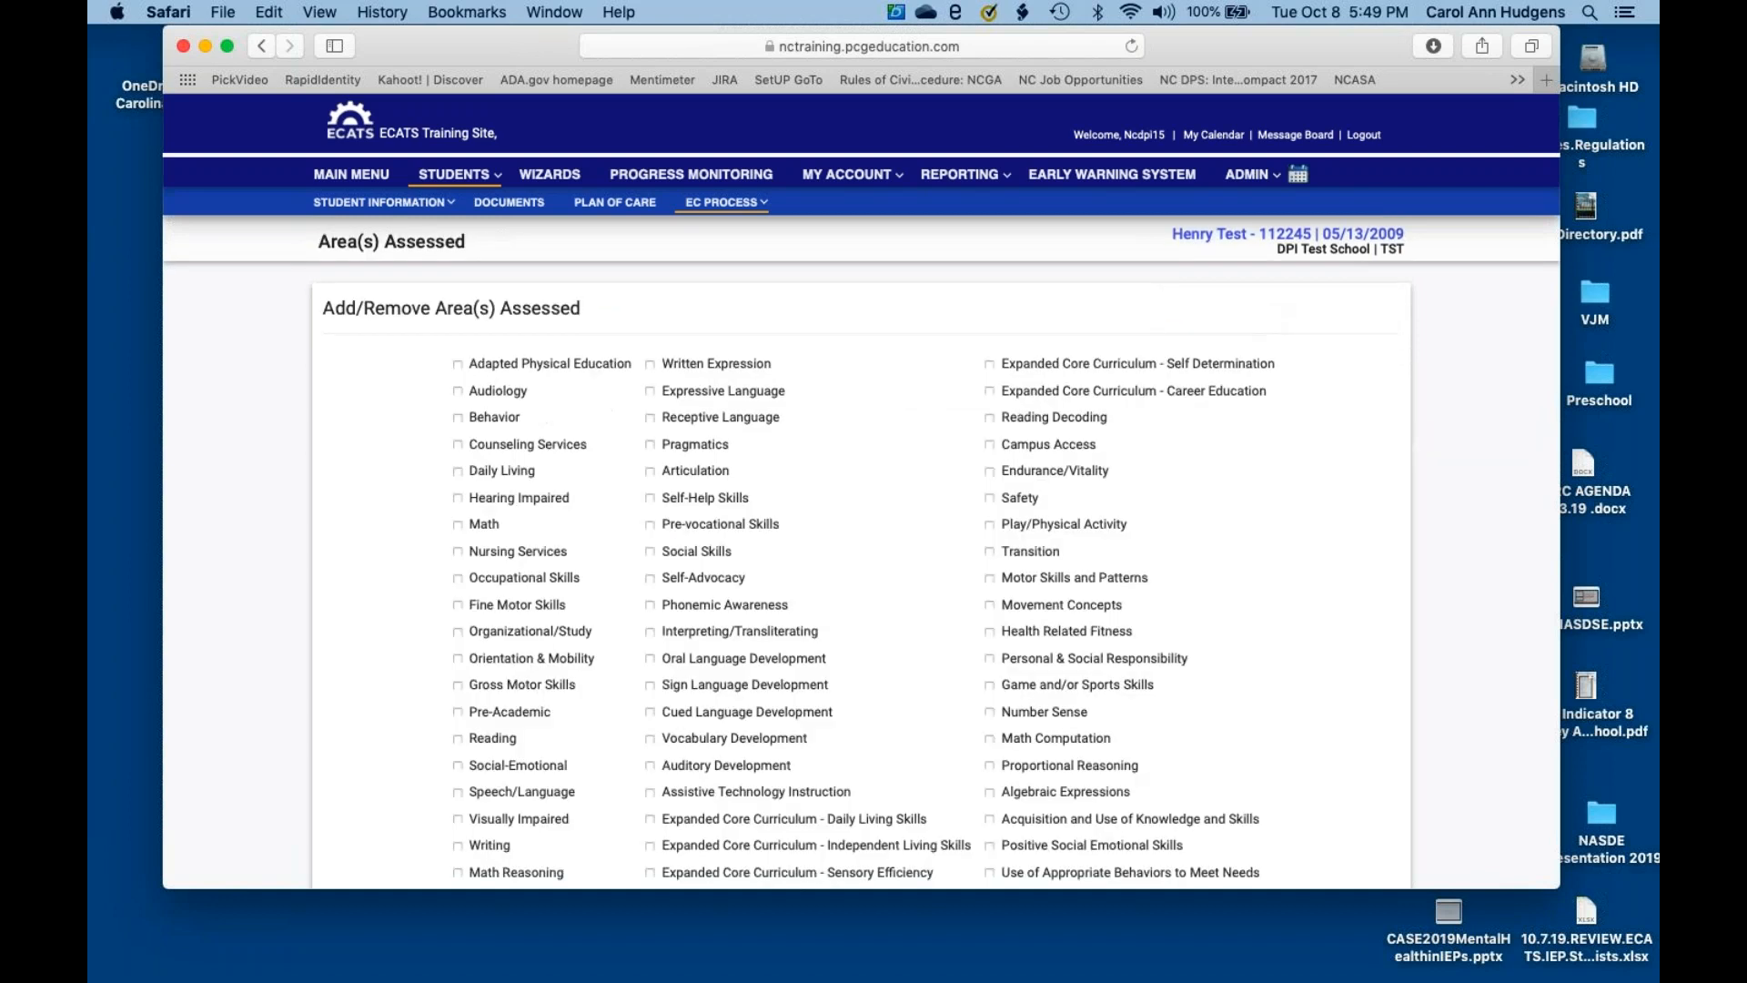
{"action": "left_click", "coordinate": [460, 527]}
{"action": "scroll", "coordinate": [873, 459], "scroll_direction": "down", "scroll_amount": 3}
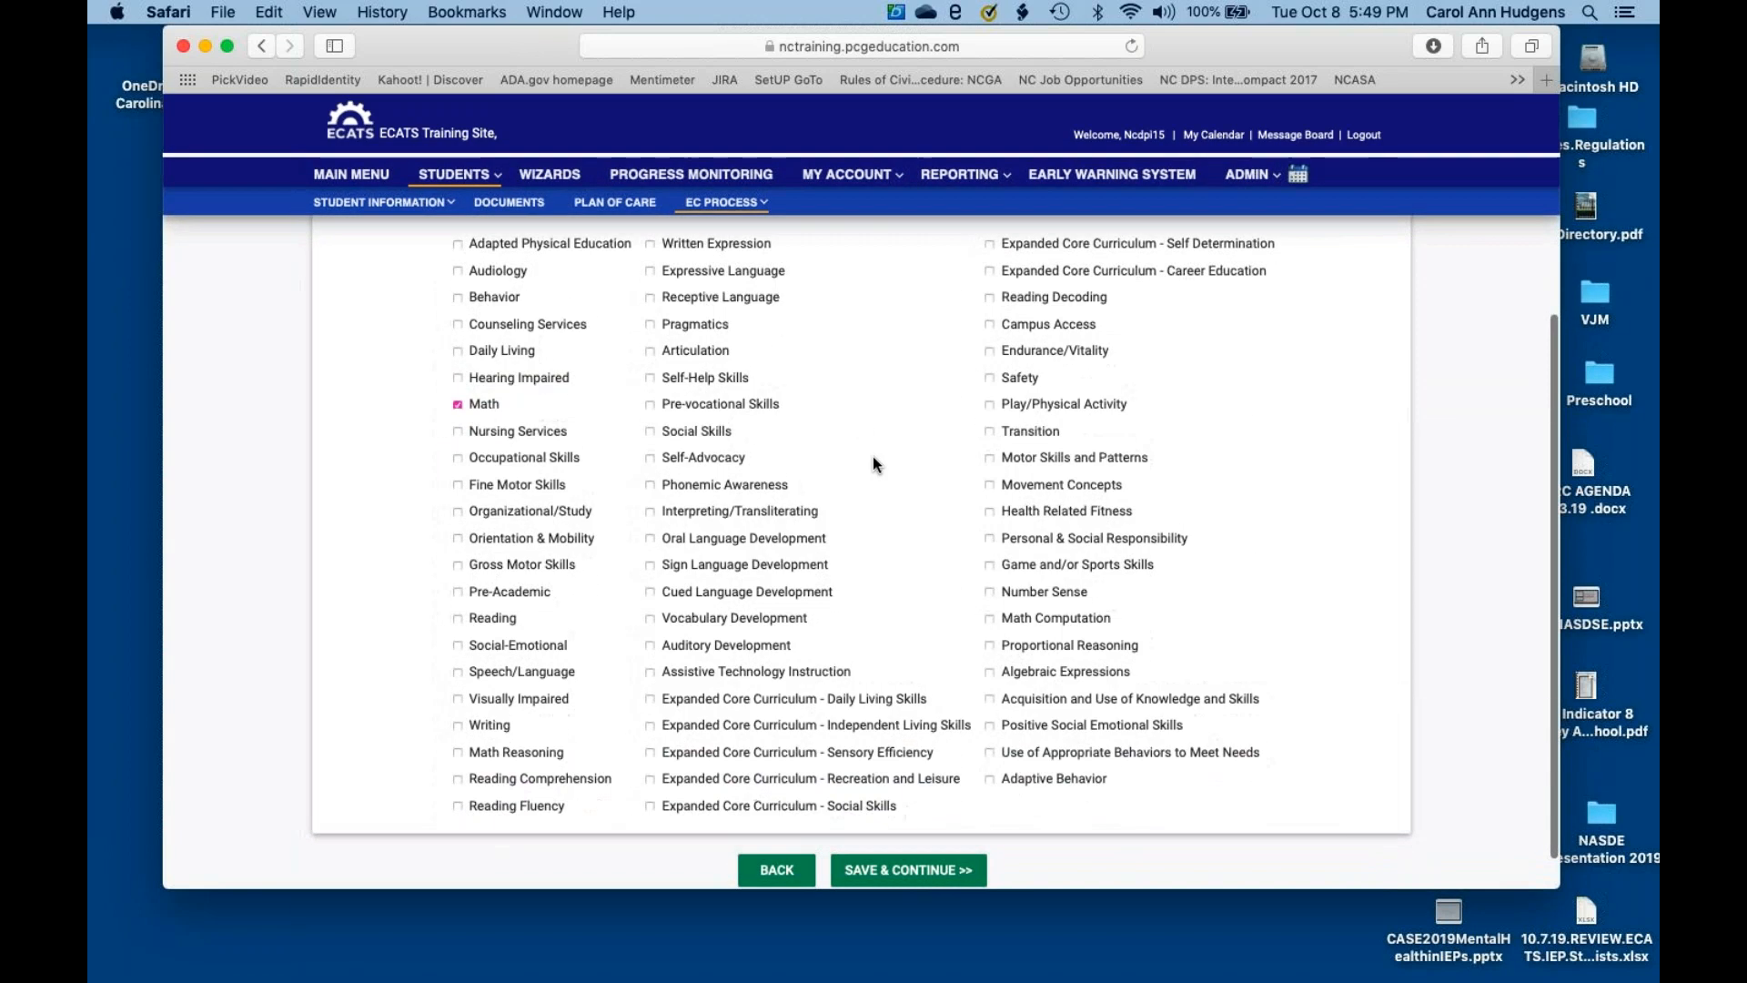
{"action": "left_click", "coordinate": [880, 871]}
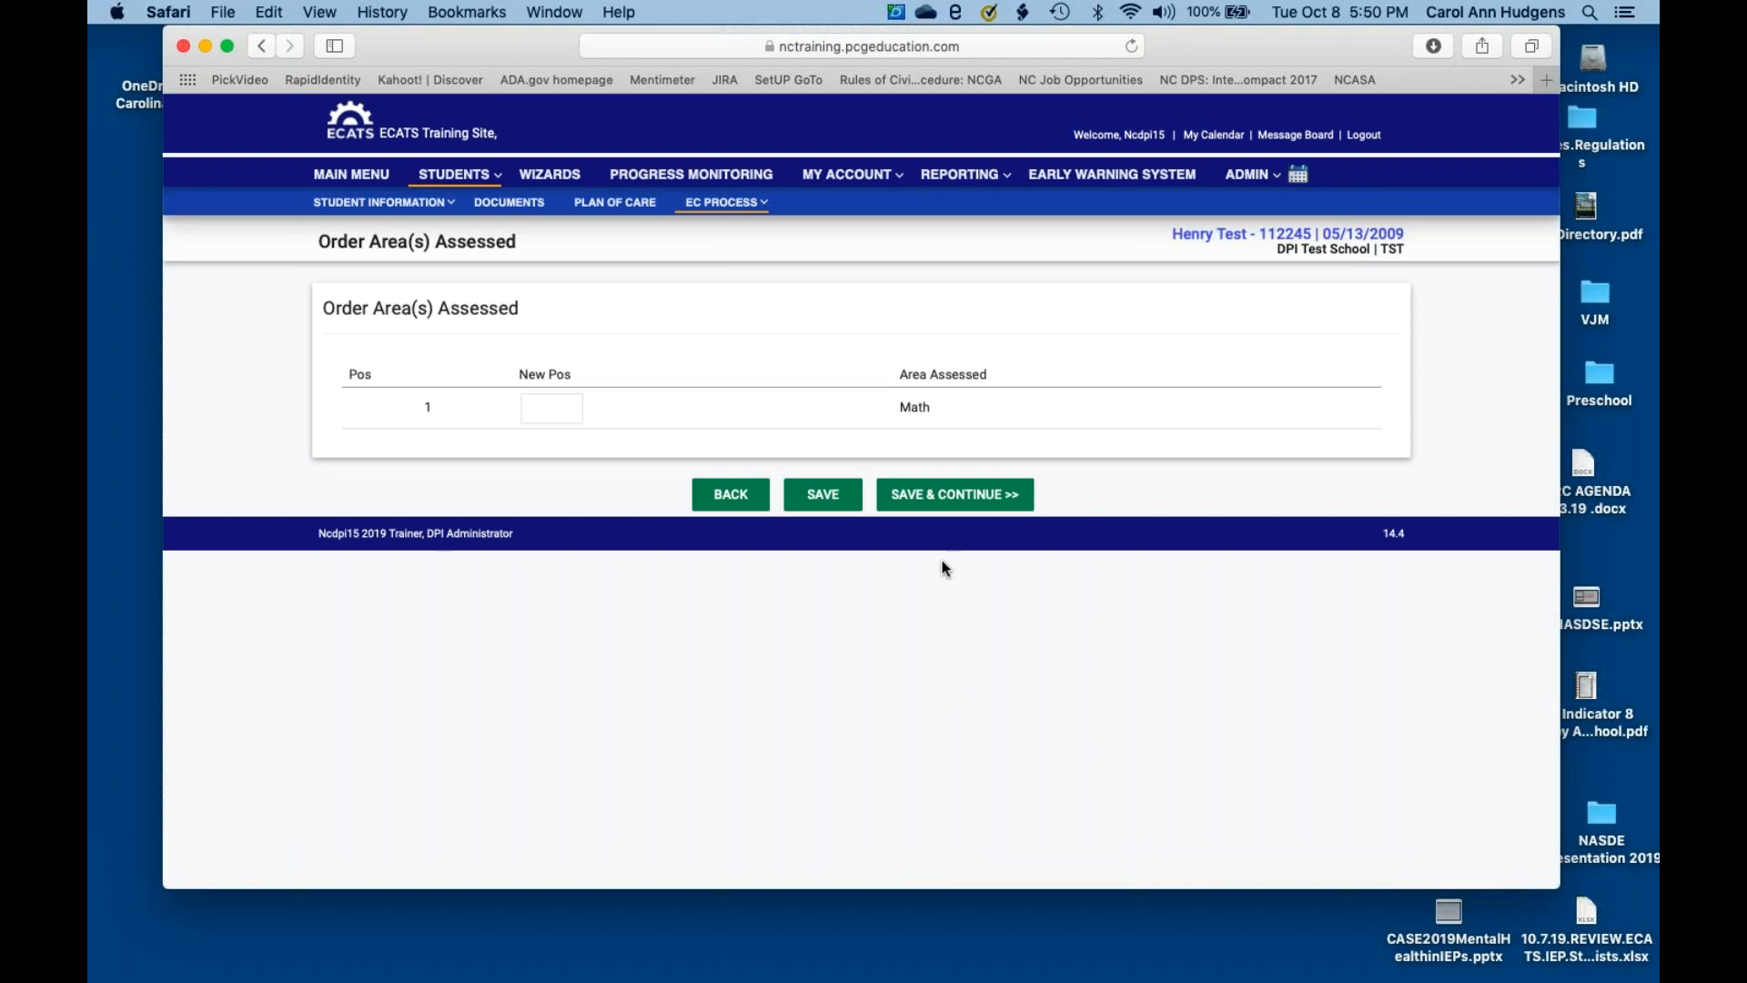
{"action": "left_click", "coordinate": [966, 503]}
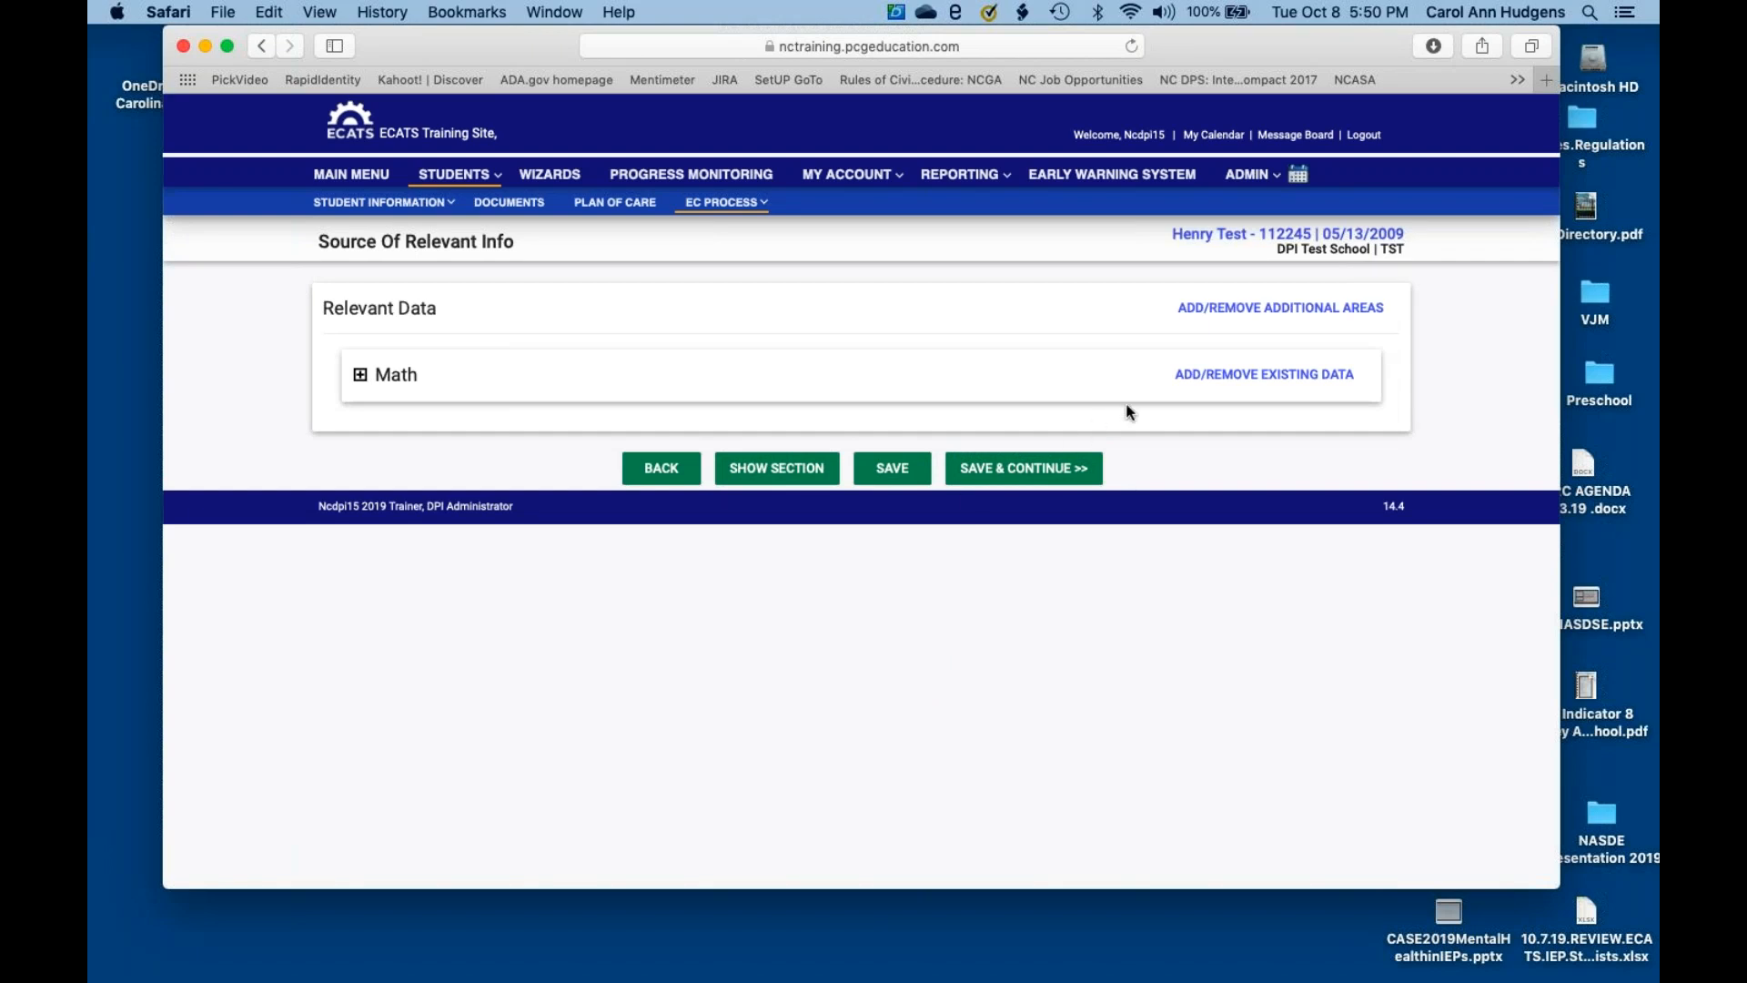
- Attach the existing assessments "Progress Monitoring - Math" and "Progress Monitoring-Math" dated 10/08/2019 to the Math area and save
{"action": "left_click", "coordinate": [1199, 390]}
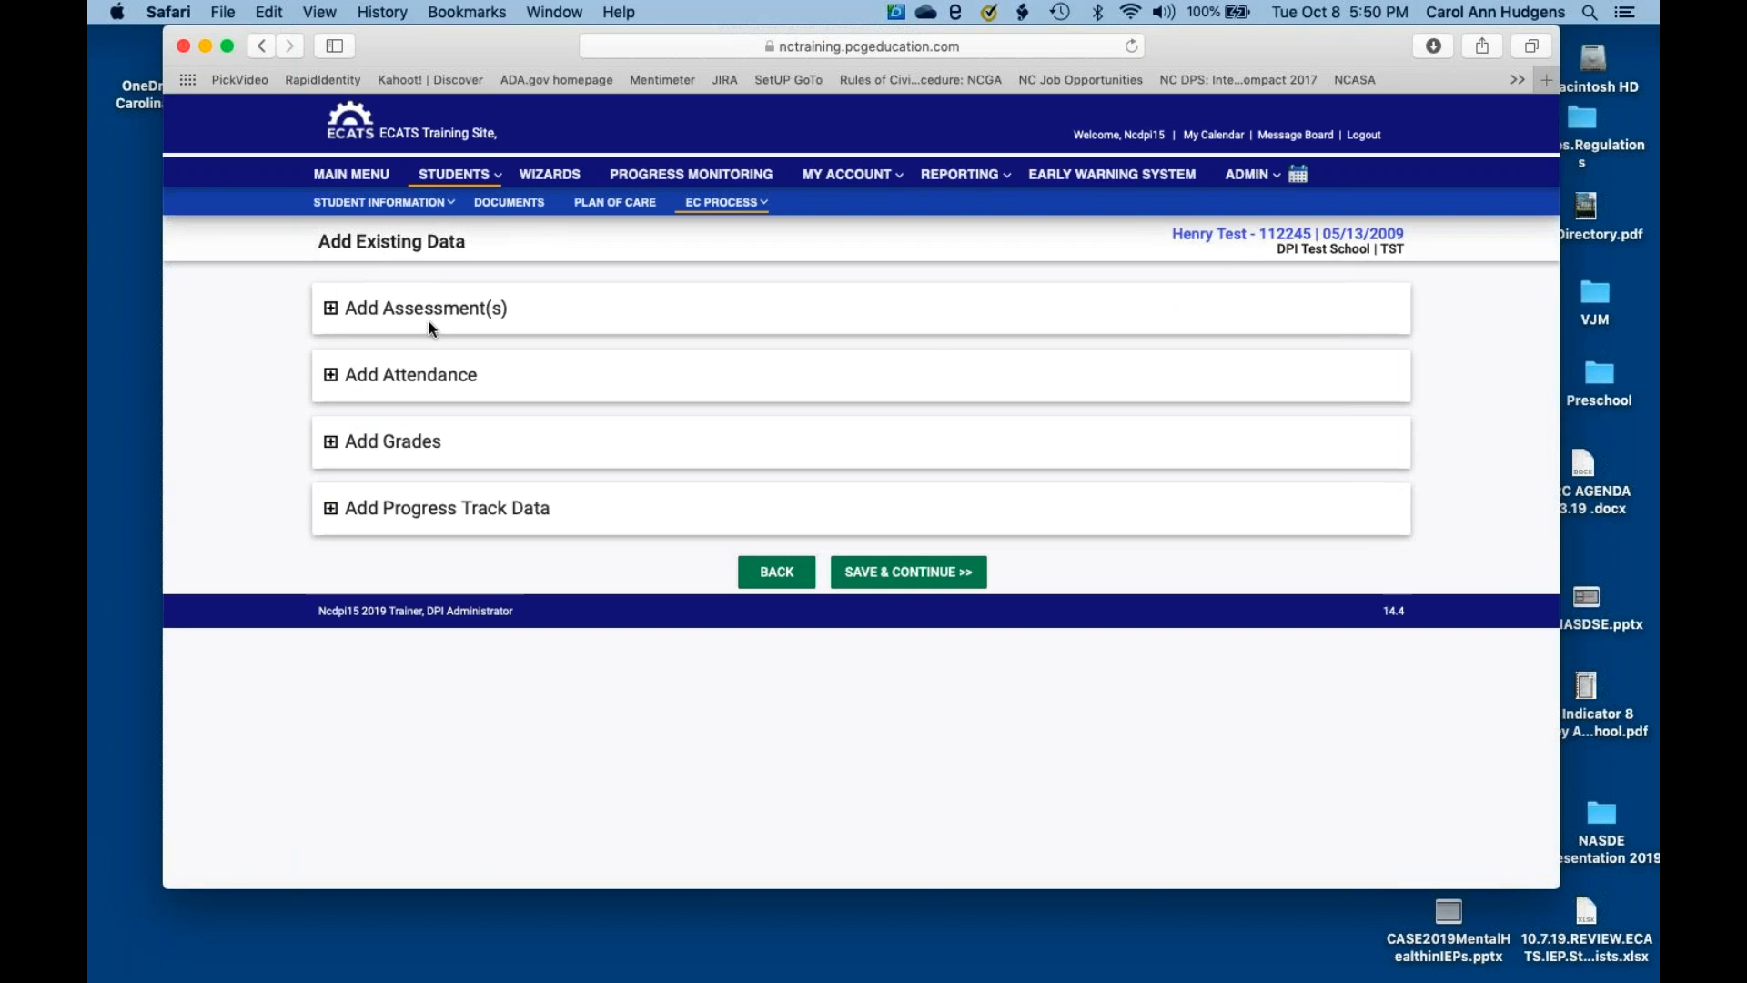
{"action": "left_click", "coordinate": [331, 310]}
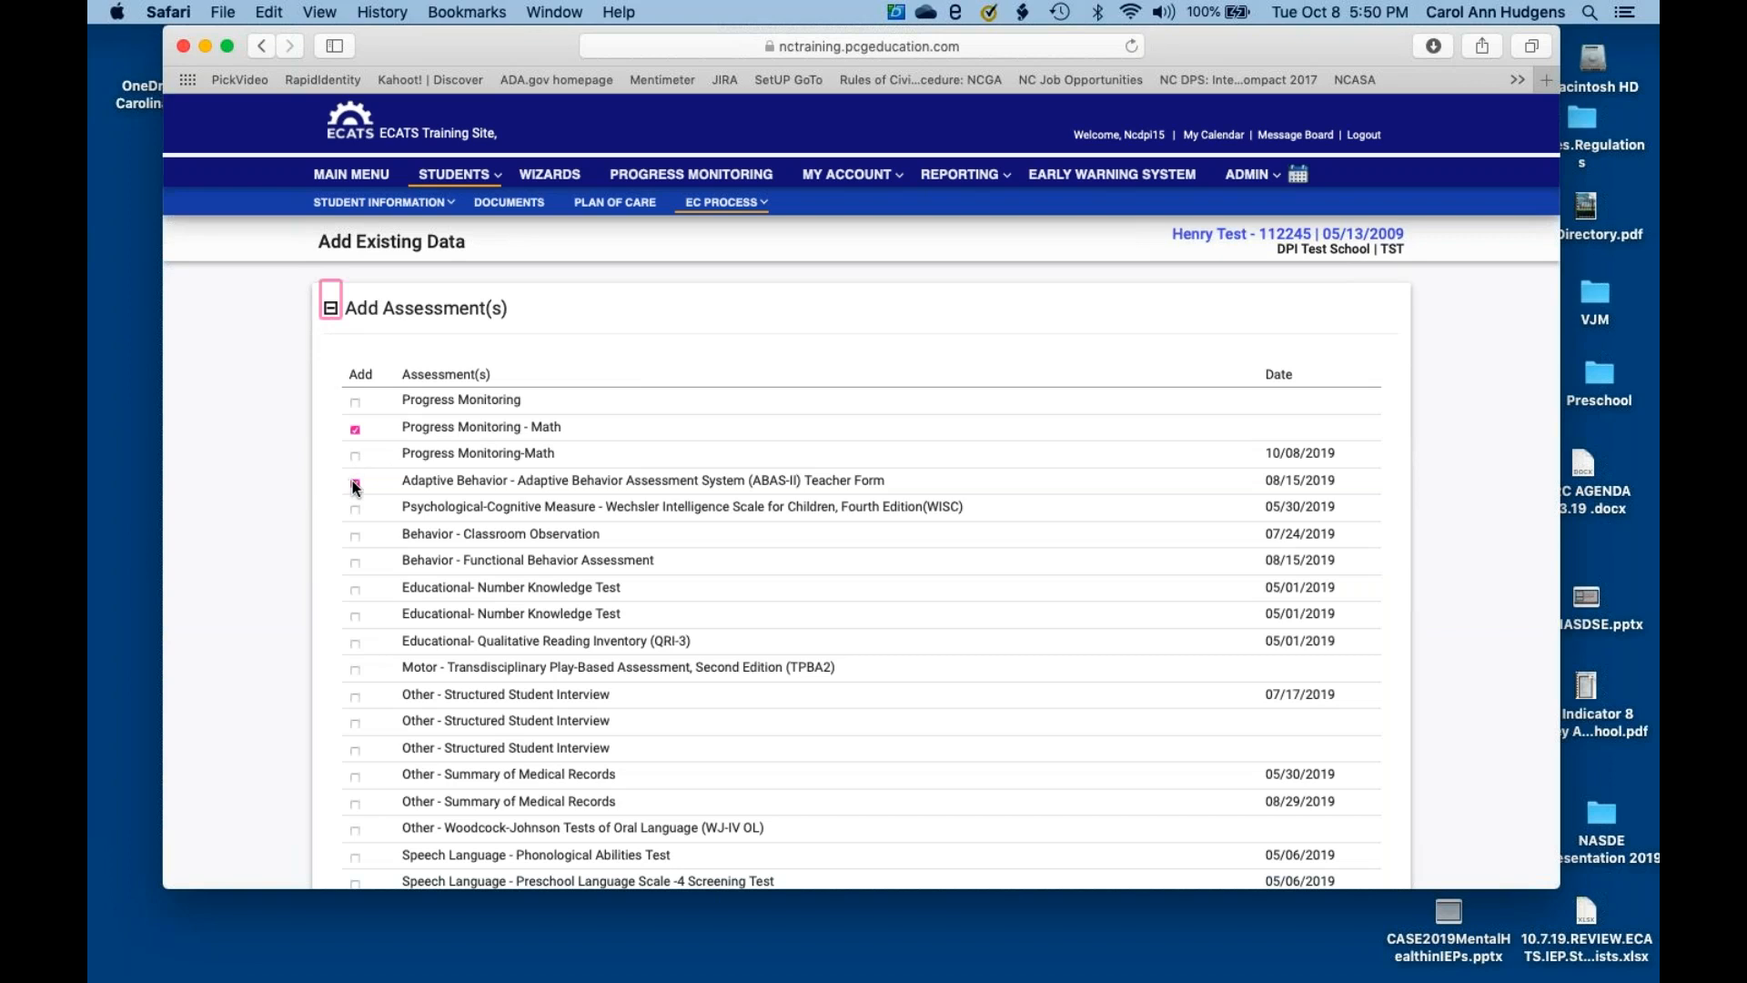
{"action": "left_click", "coordinate": [355, 484]}
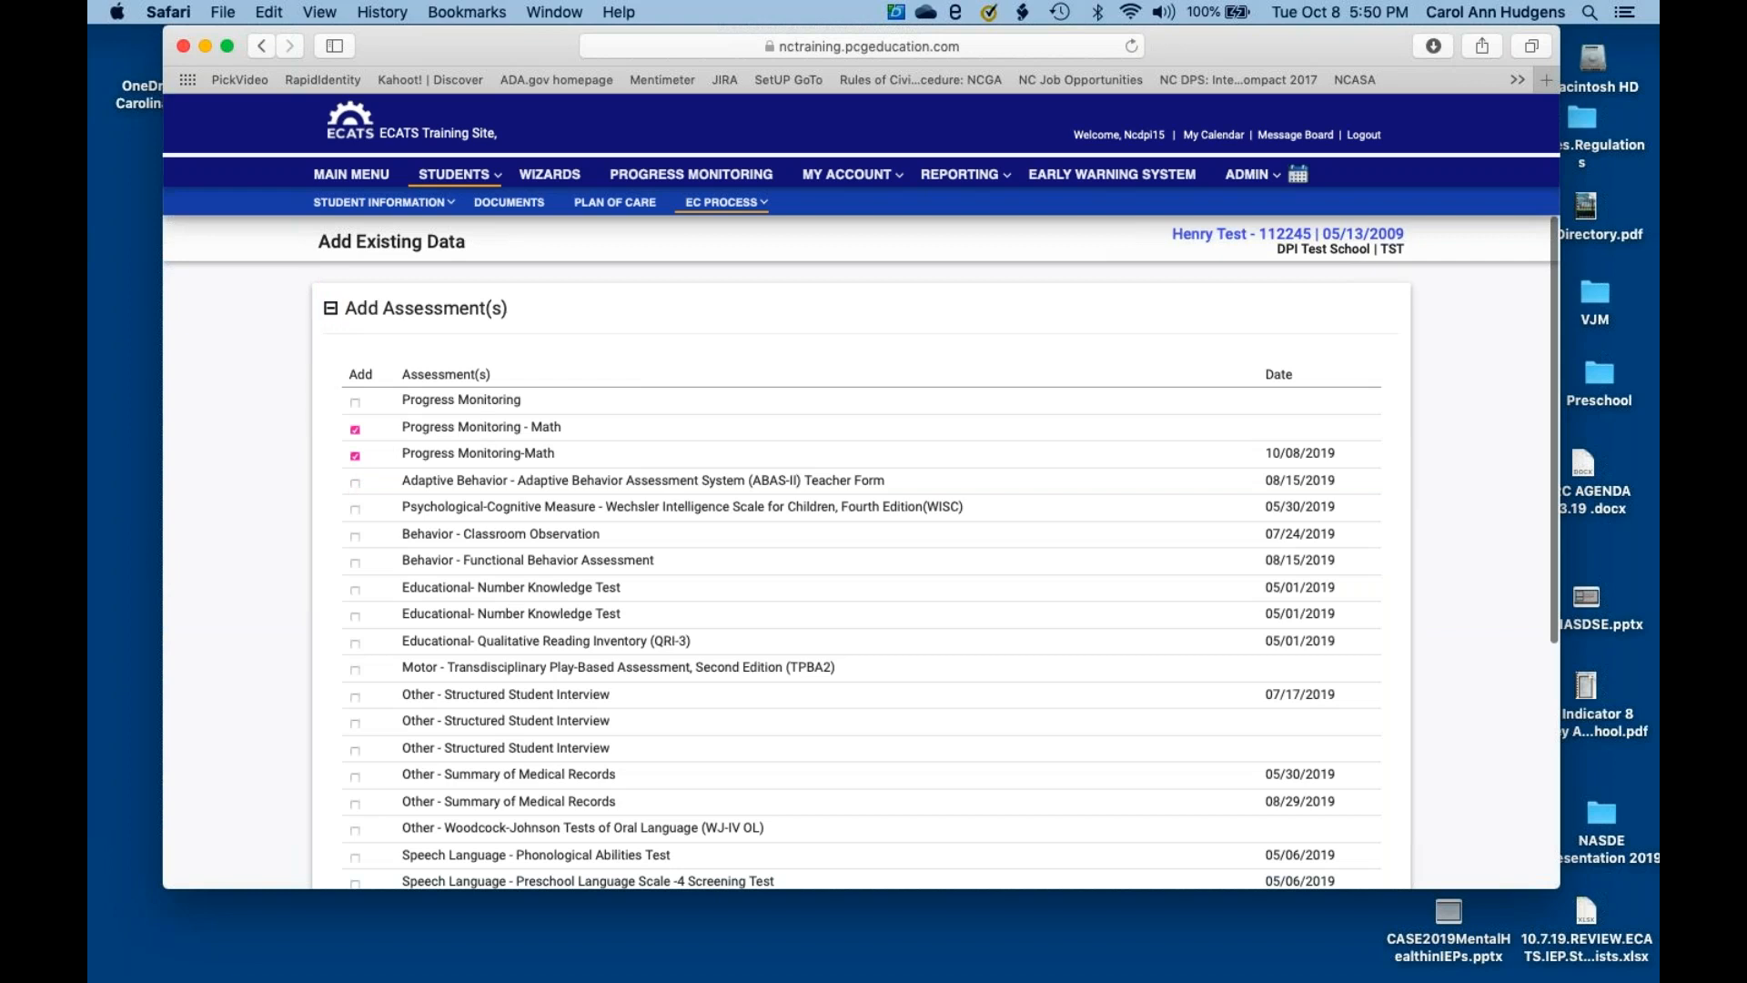
{"action": "scroll", "coordinate": [861, 546], "scroll_direction": "down", "scroll_amount": 3}
{"action": "scroll", "coordinate": [539, 474], "scroll_direction": "down", "scroll_amount": 6}
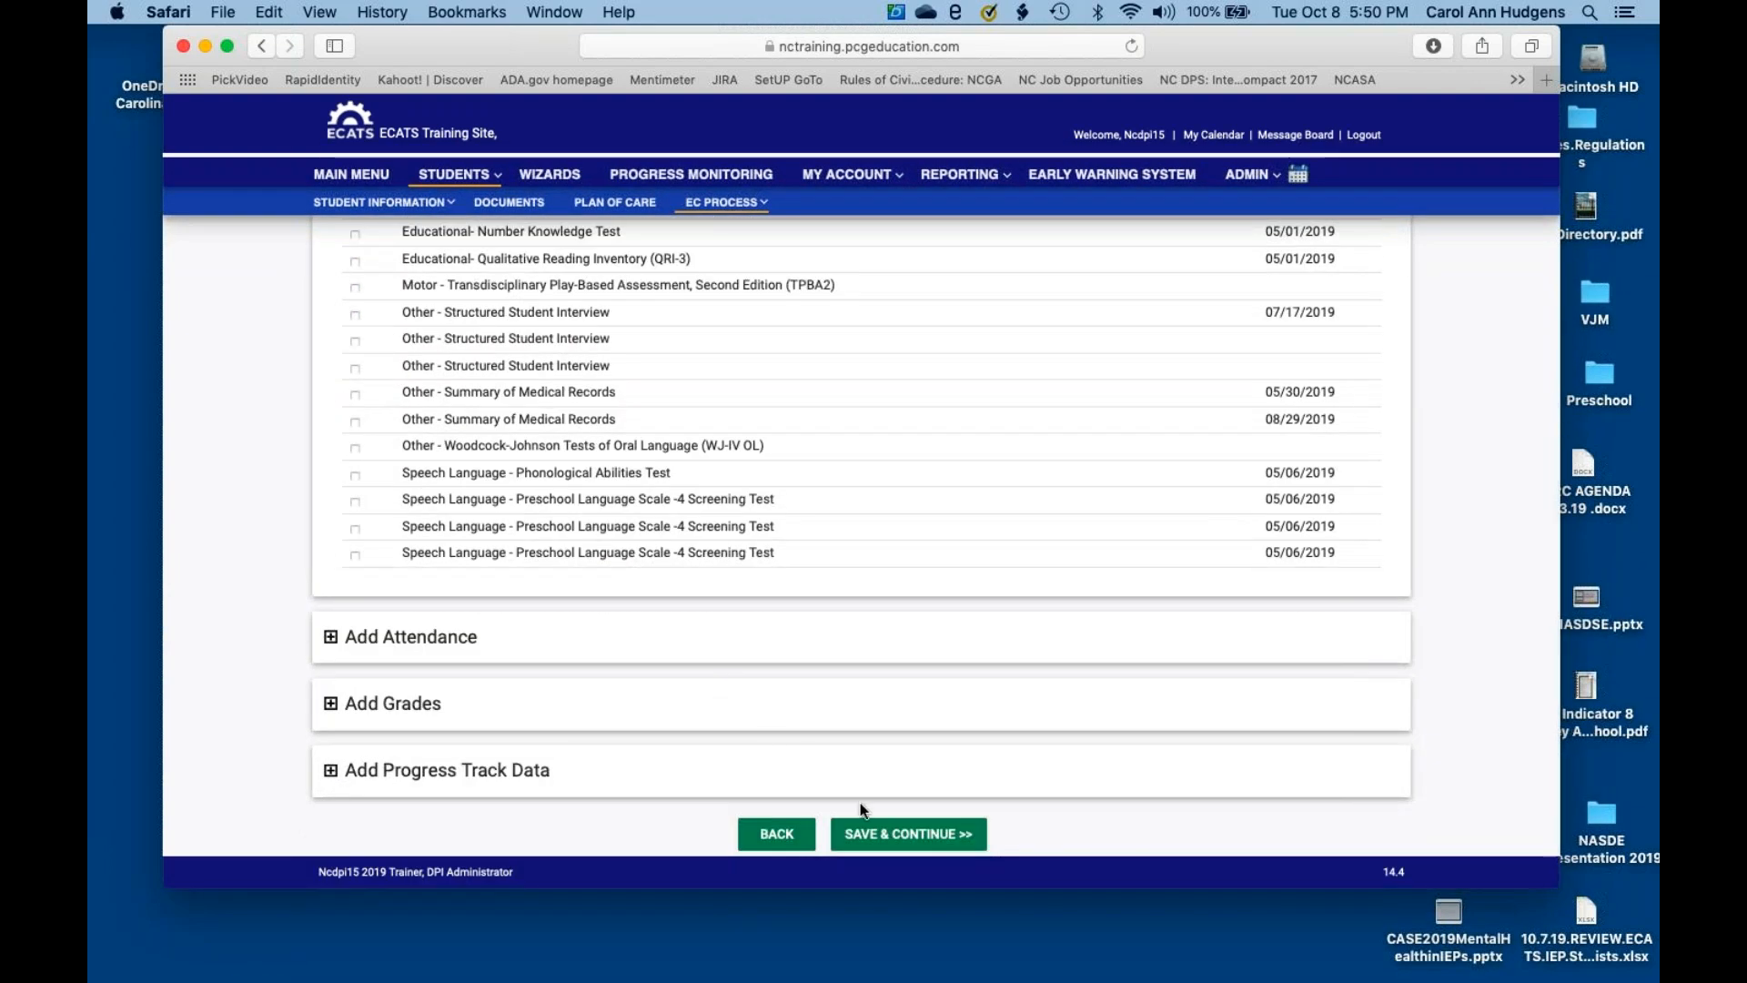
{"action": "left_click", "coordinate": [880, 835]}
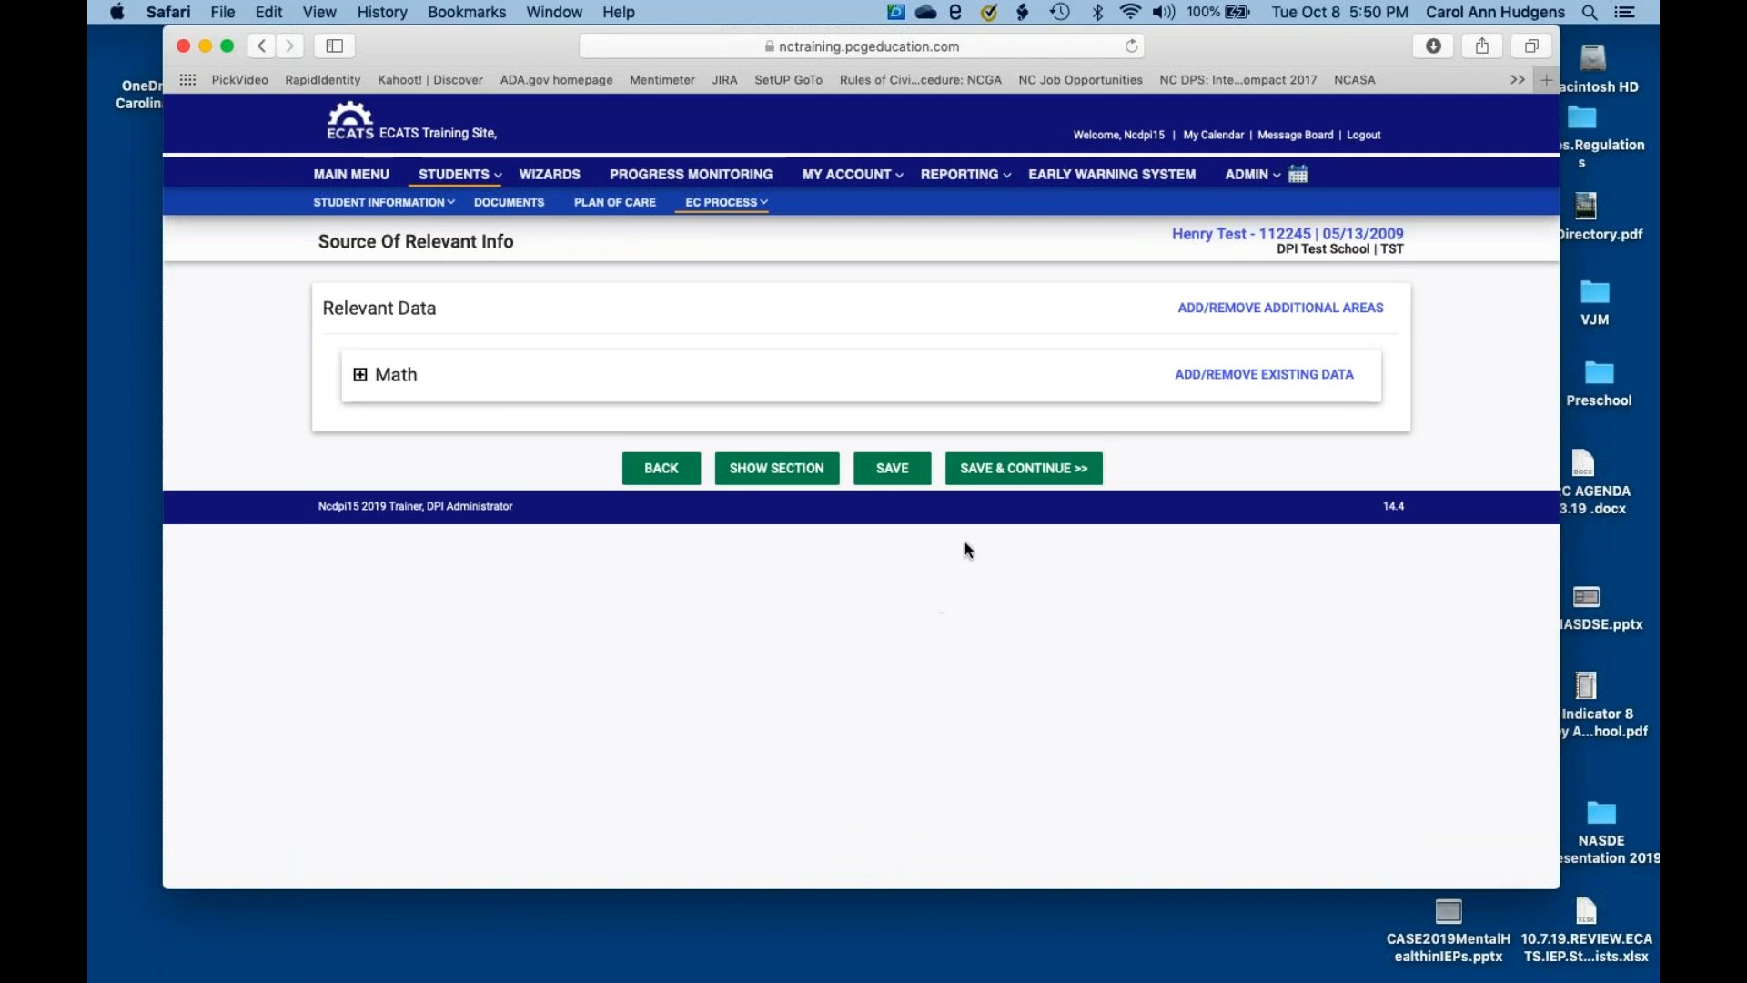
- Expand the Math area to check its attached assessments, and save Source Of Relevant Info, continuing to Present Levels
{"action": "left_click", "coordinate": [361, 376]}
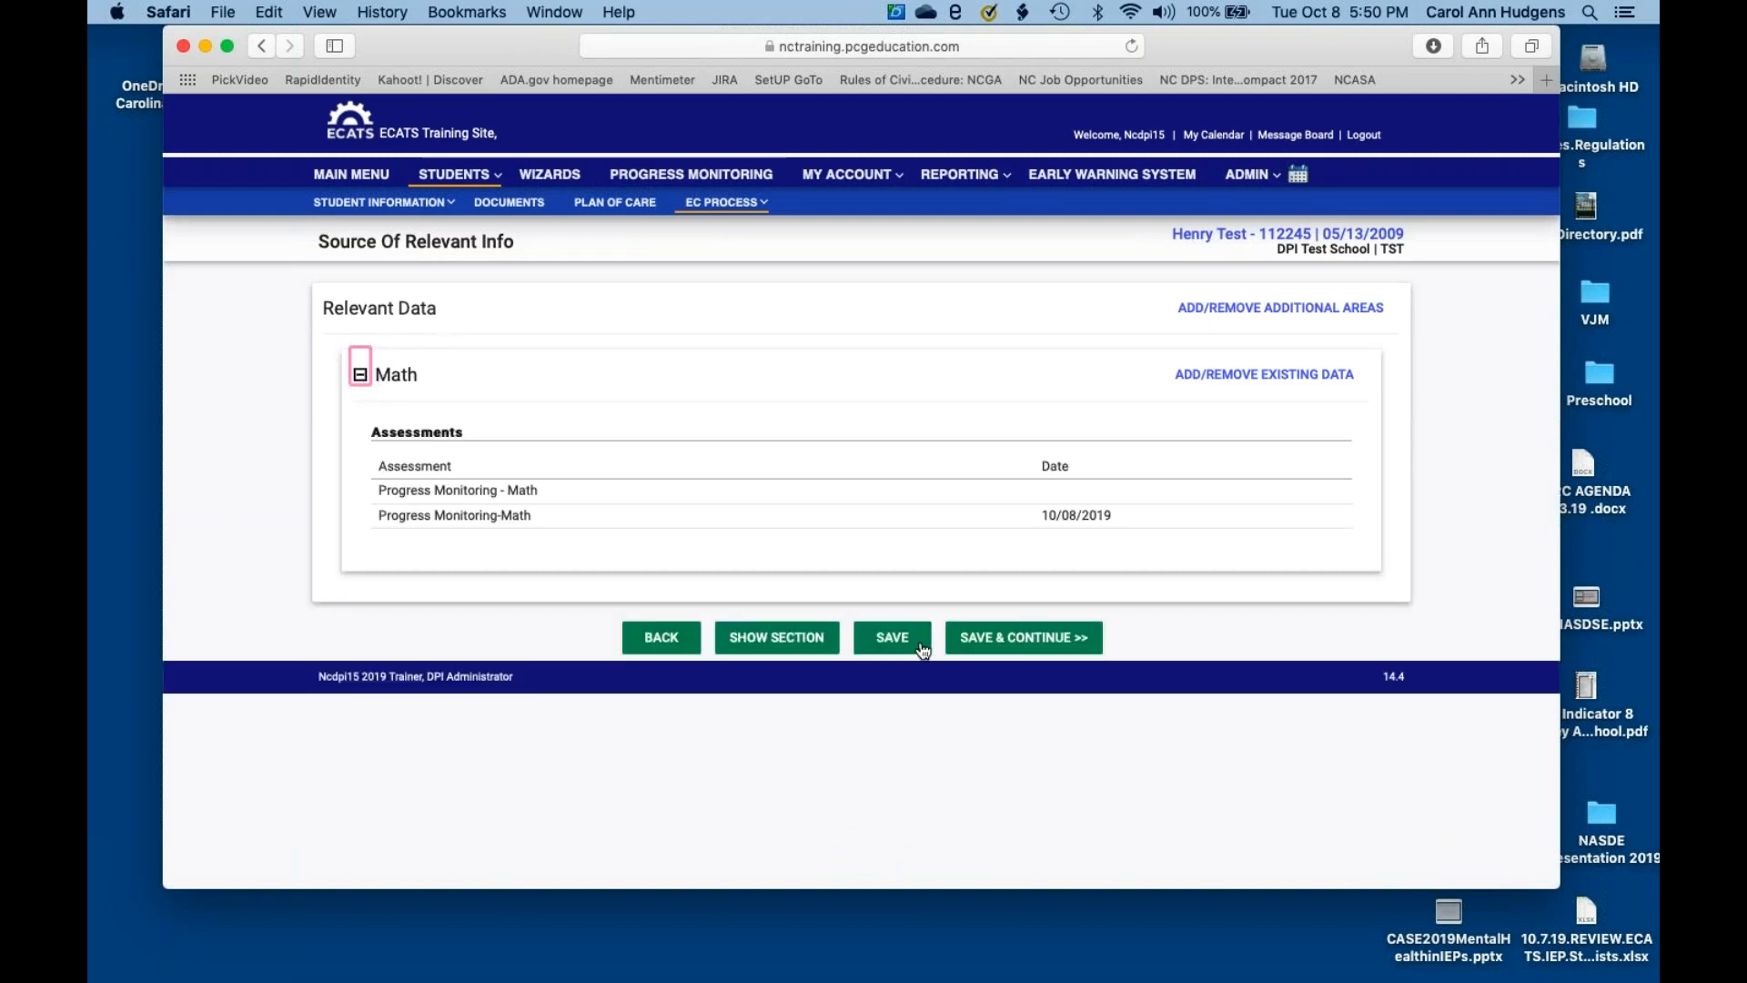
{"action": "left_click", "coordinate": [1034, 640]}
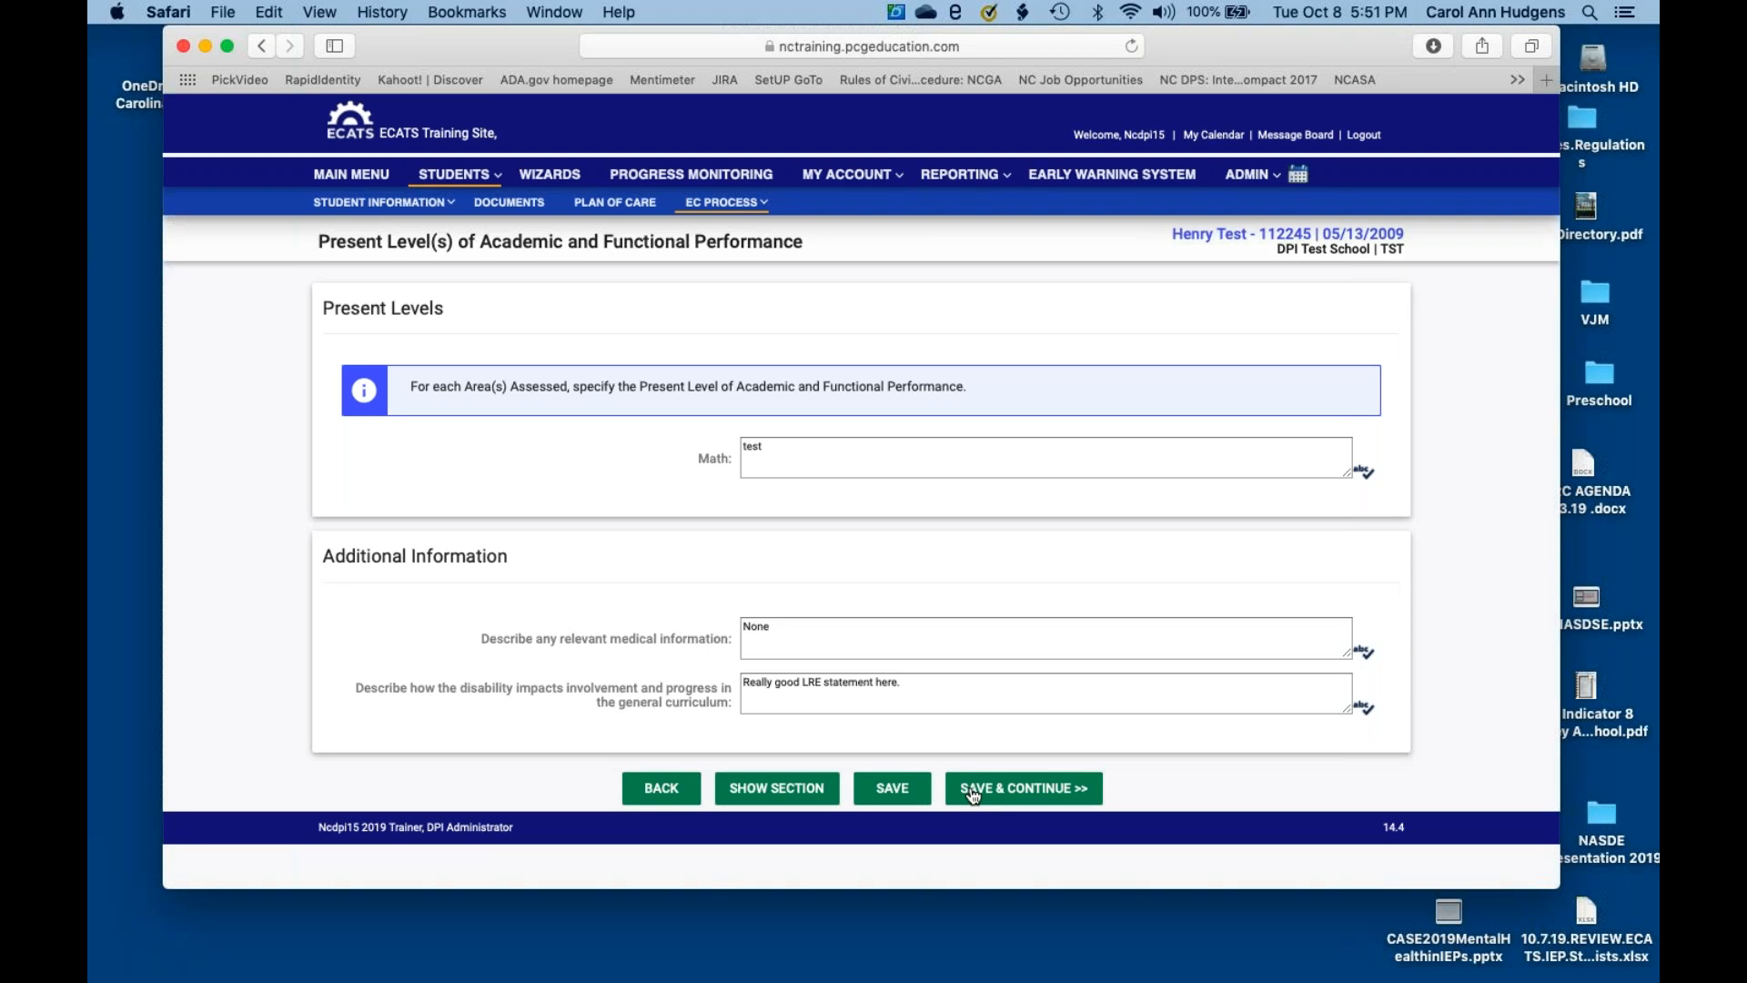
- Show the Present Levels section as an IEP document and read it down to the general curriculum statement
{"action": "left_click", "coordinate": [795, 801]}
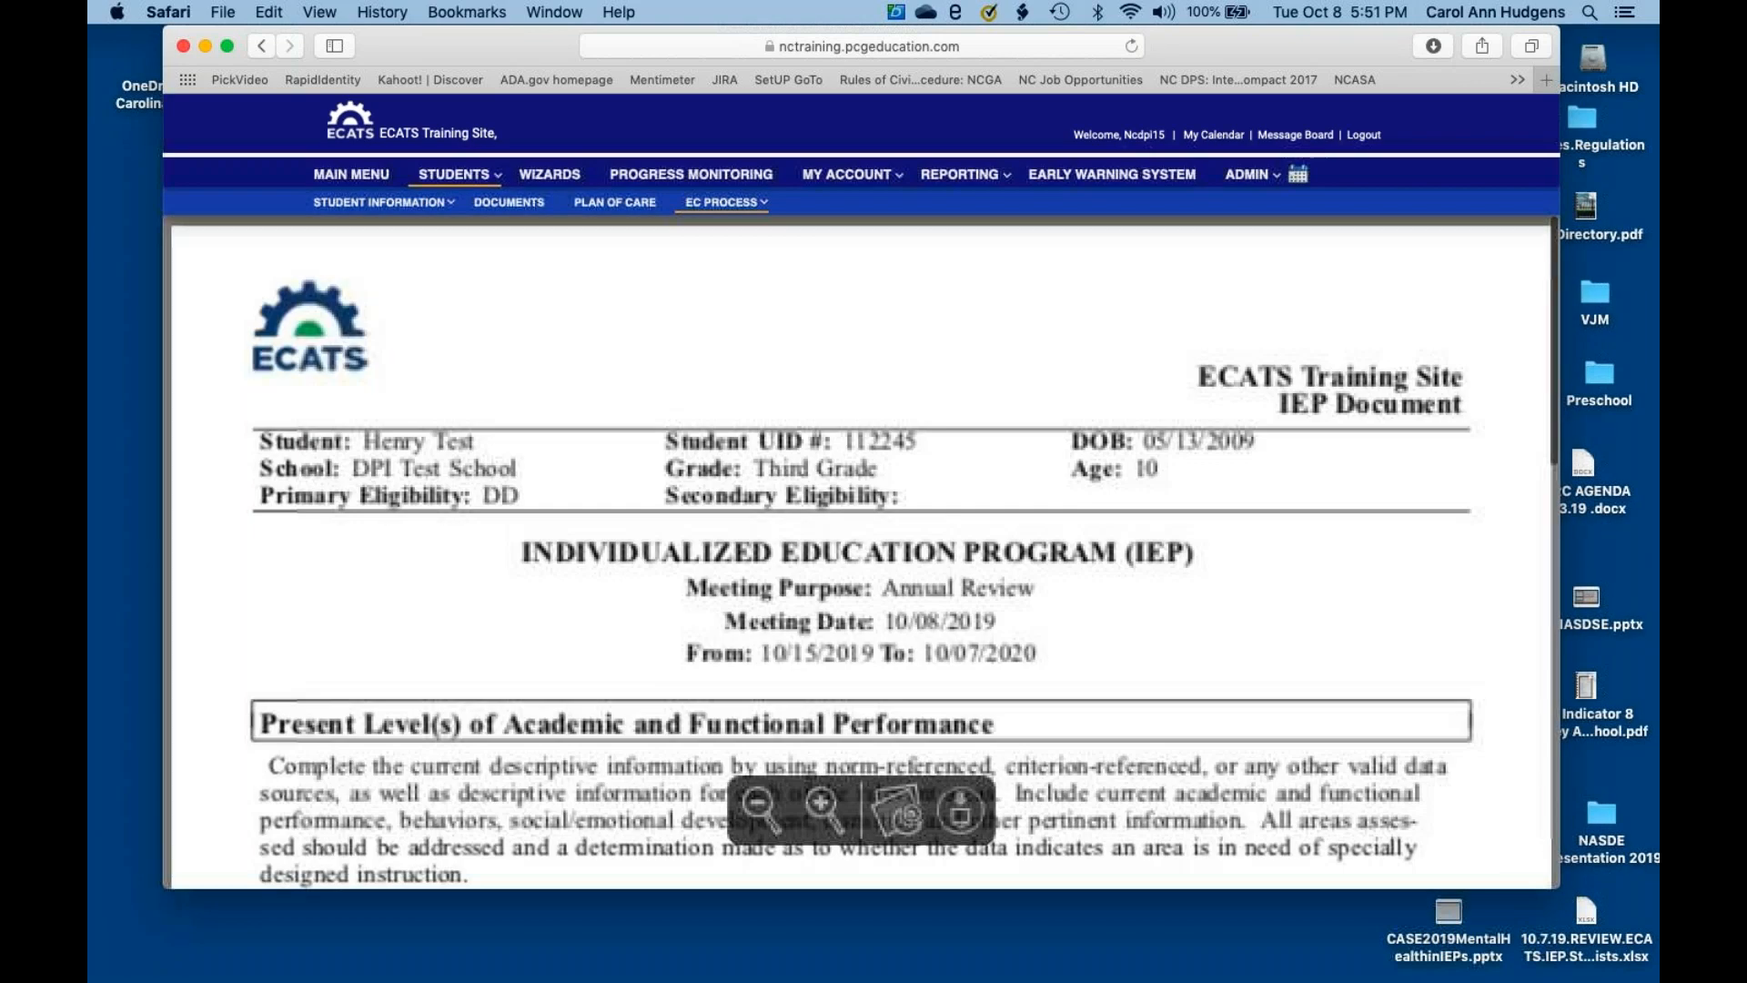
{"action": "scroll", "coordinate": [1024, 637], "scroll_direction": "down", "scroll_amount": 5}
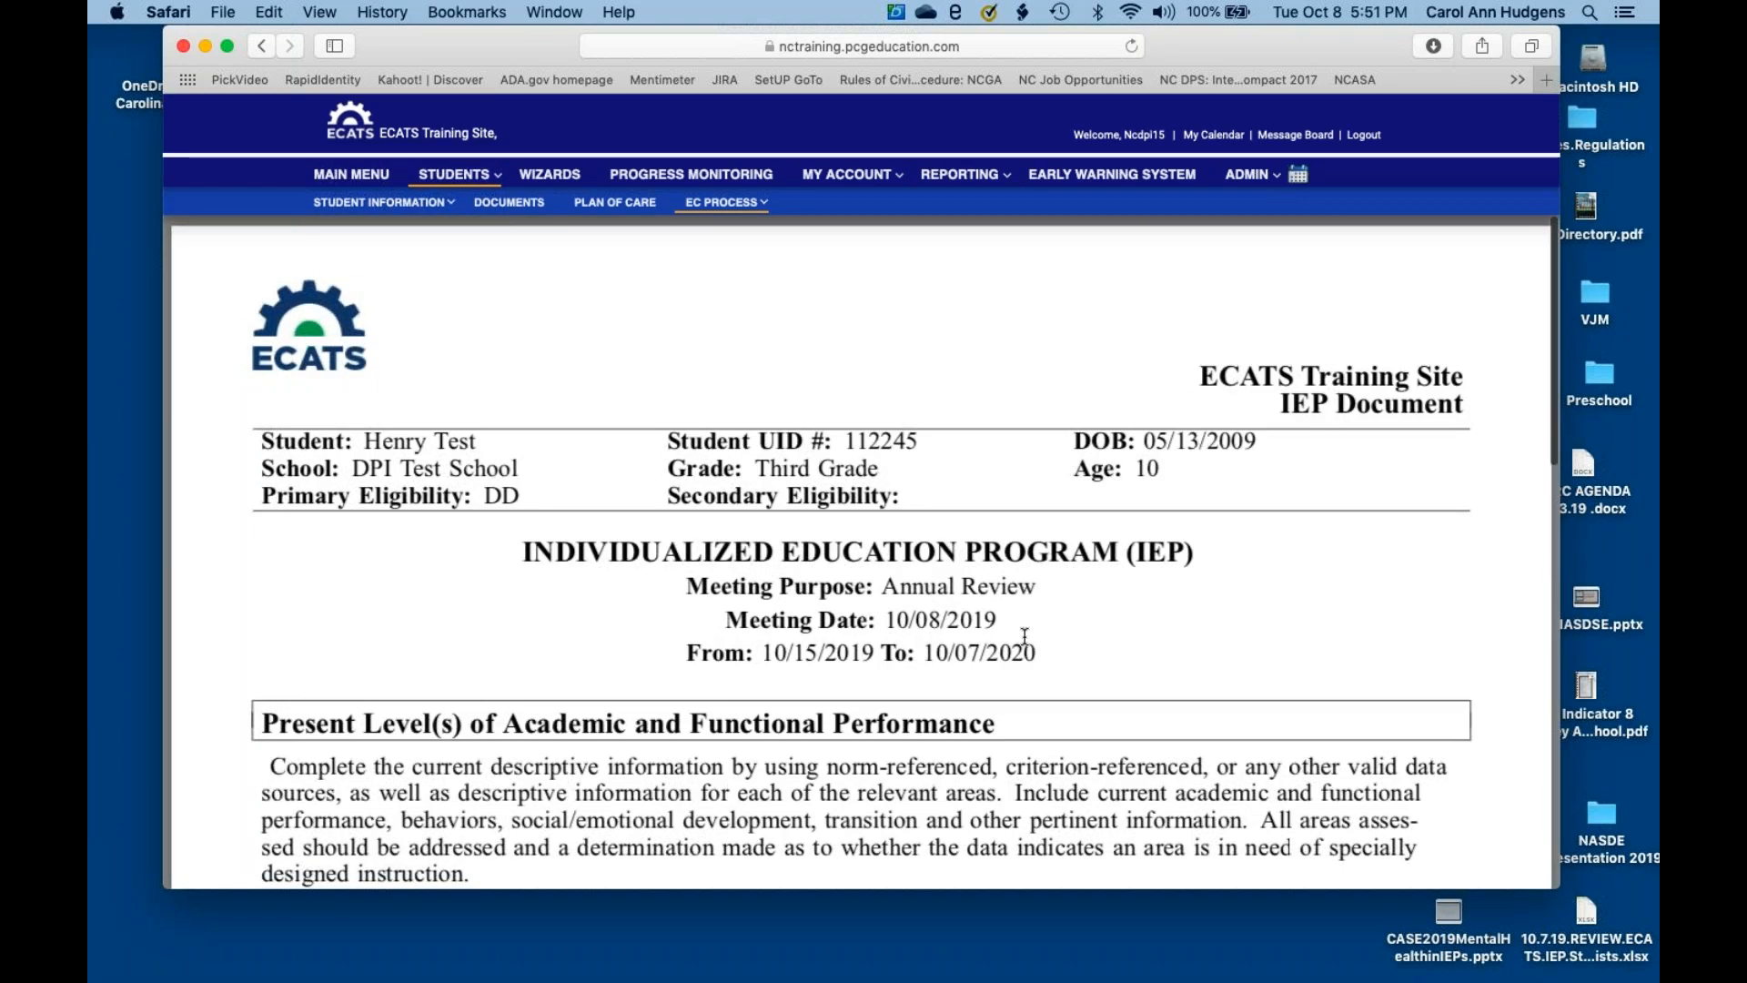
{"action": "scroll", "coordinate": [1024, 637], "scroll_direction": "down", "scroll_amount": 5}
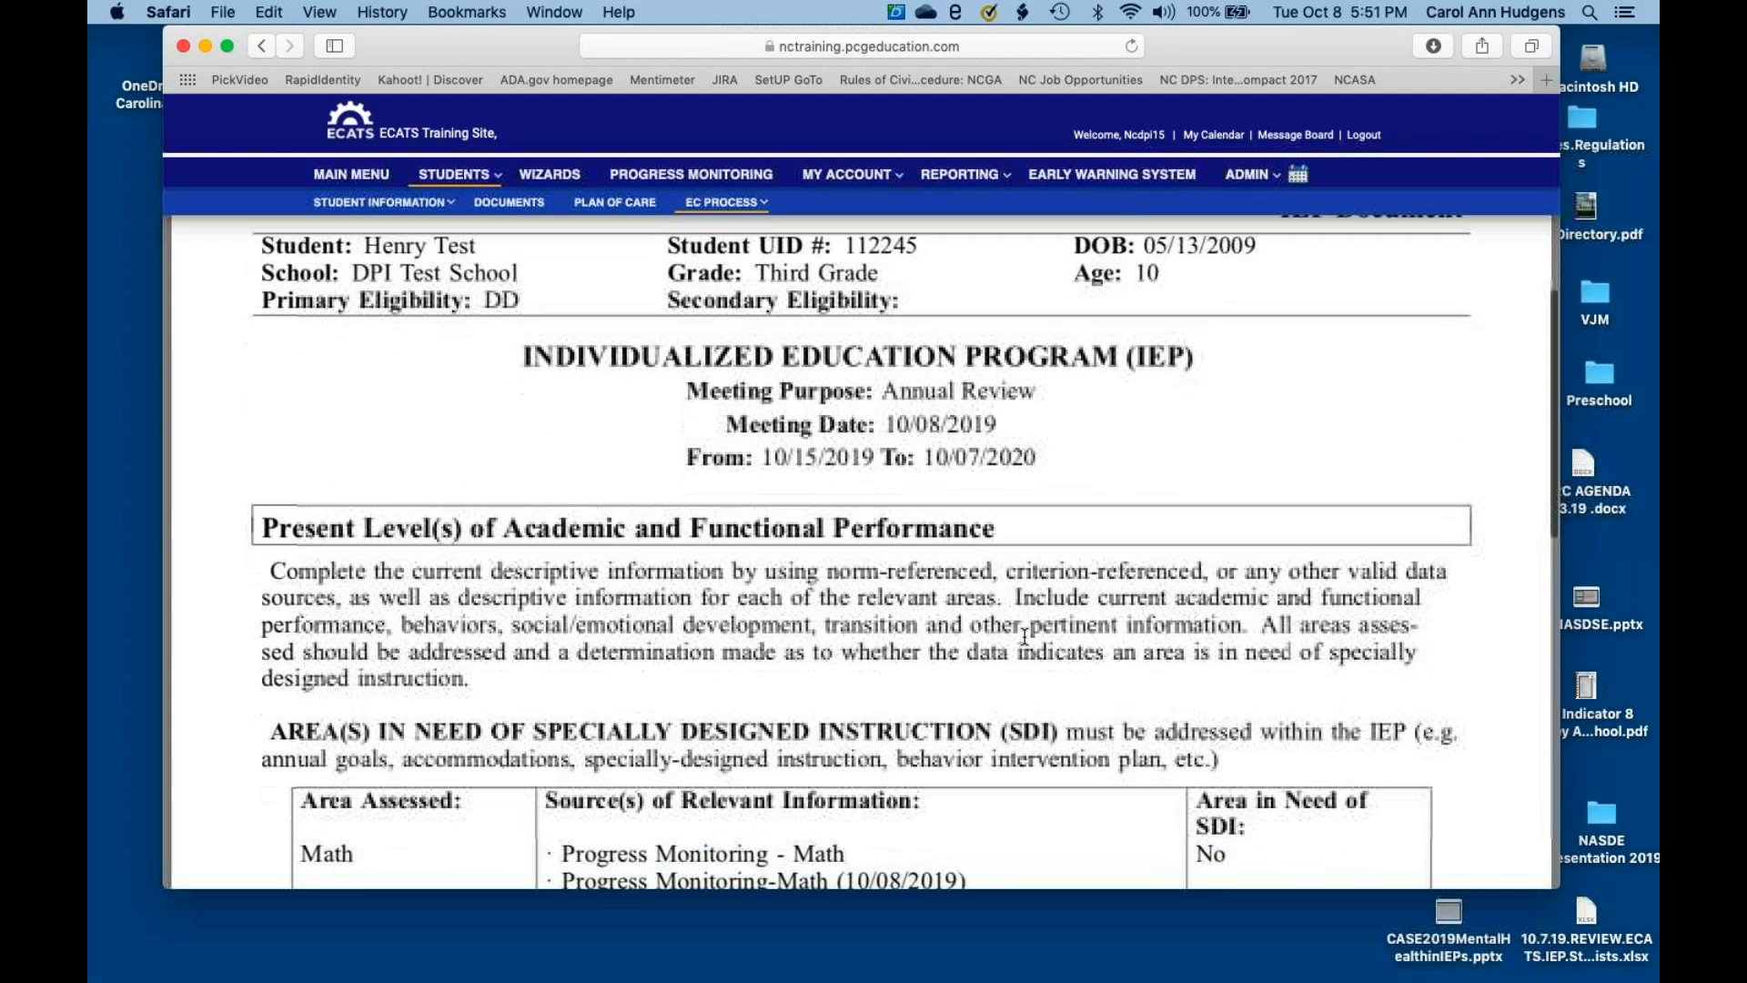
{"action": "scroll", "coordinate": [1025, 637], "scroll_direction": "down", "scroll_amount": 3}
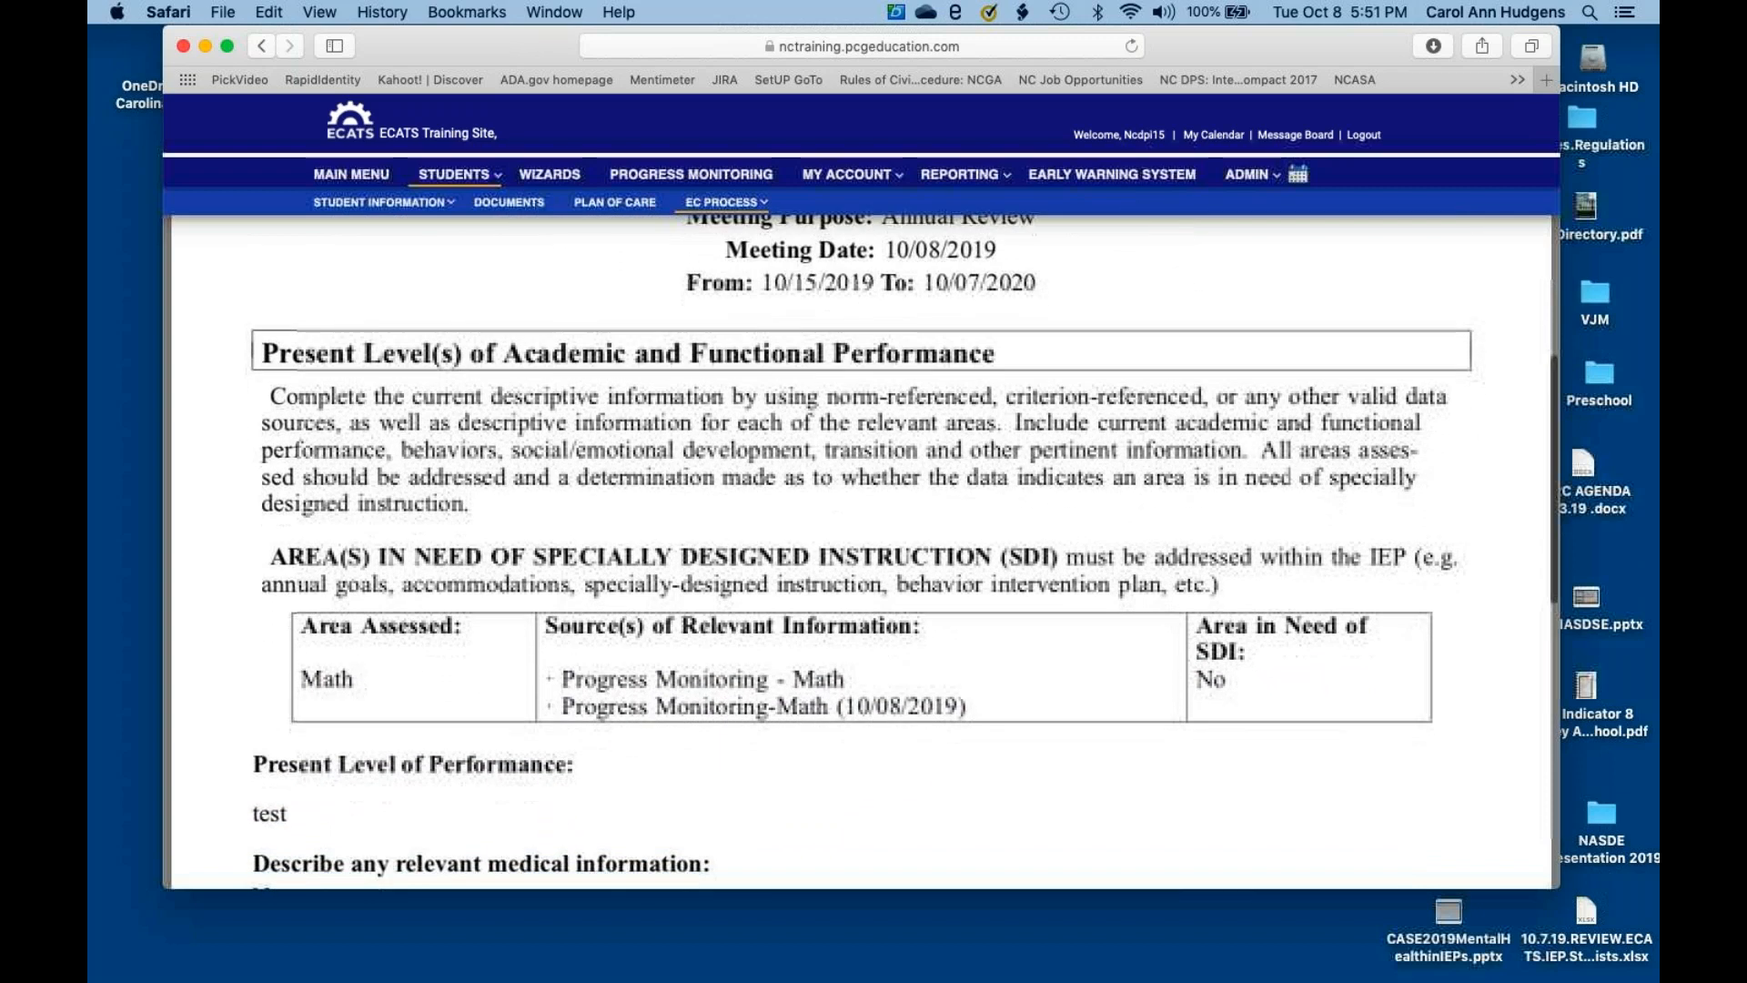
{"action": "scroll", "coordinate": [990, 595], "scroll_direction": "down", "scroll_amount": 2}
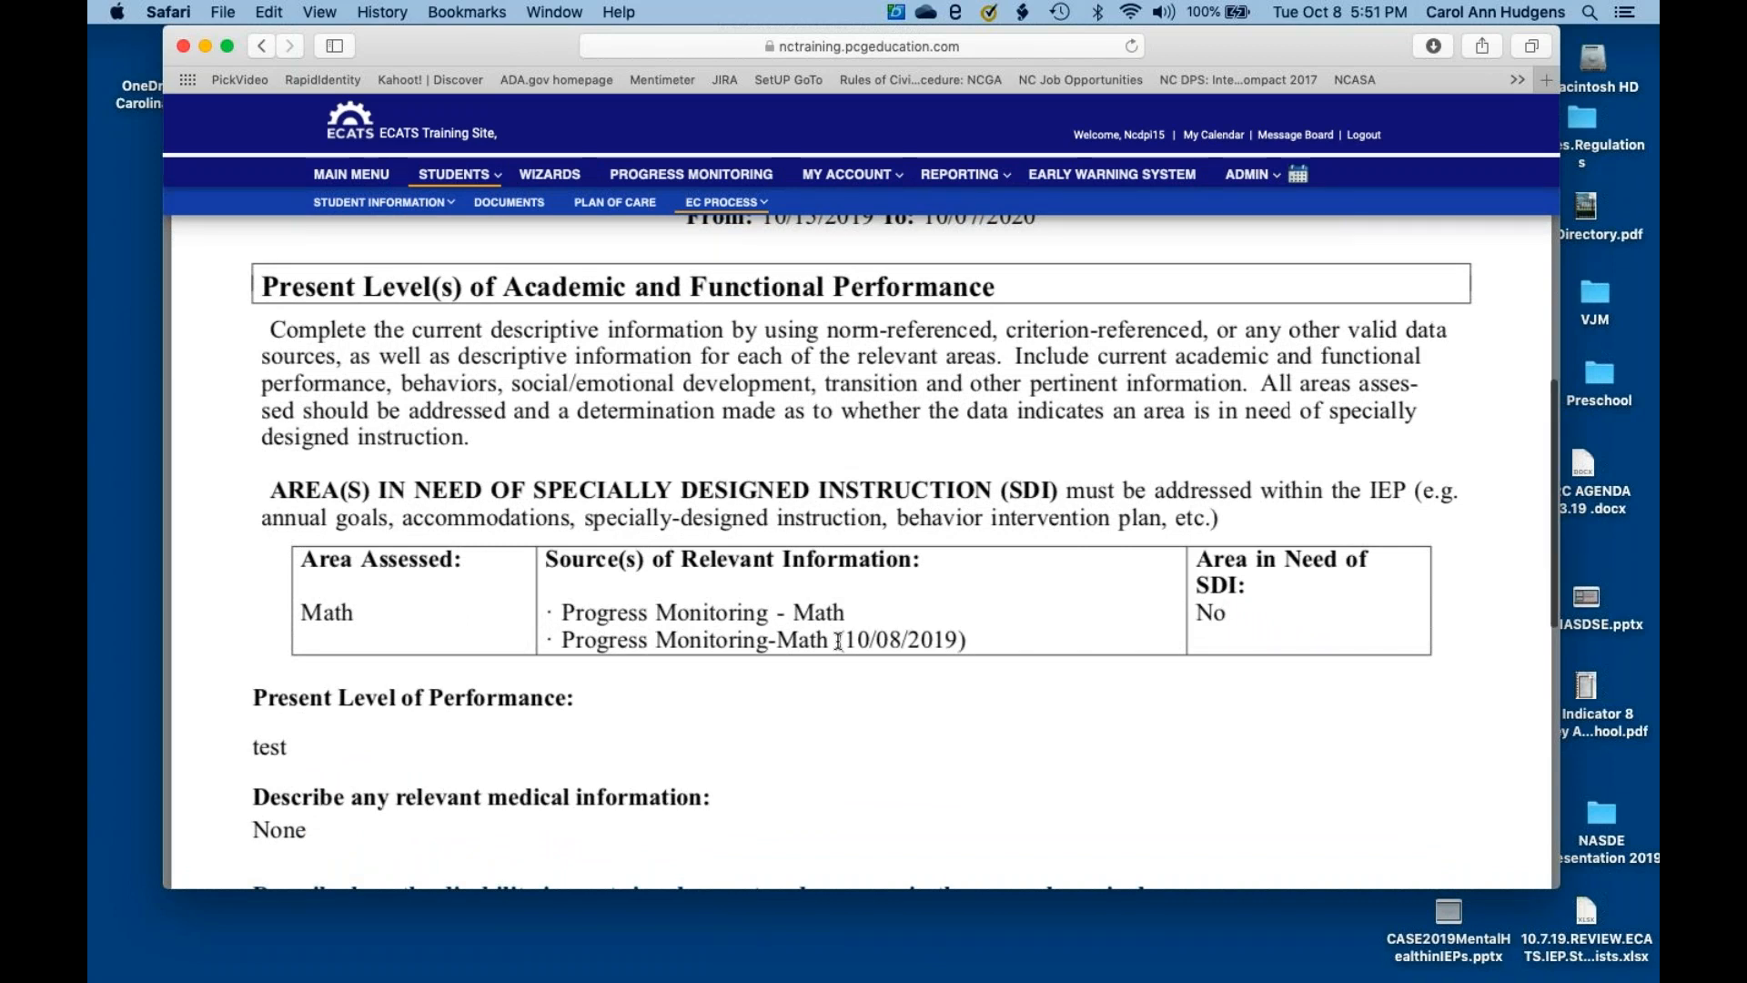
{"action": "scroll", "coordinate": [838, 641], "scroll_direction": "down", "scroll_amount": 4}
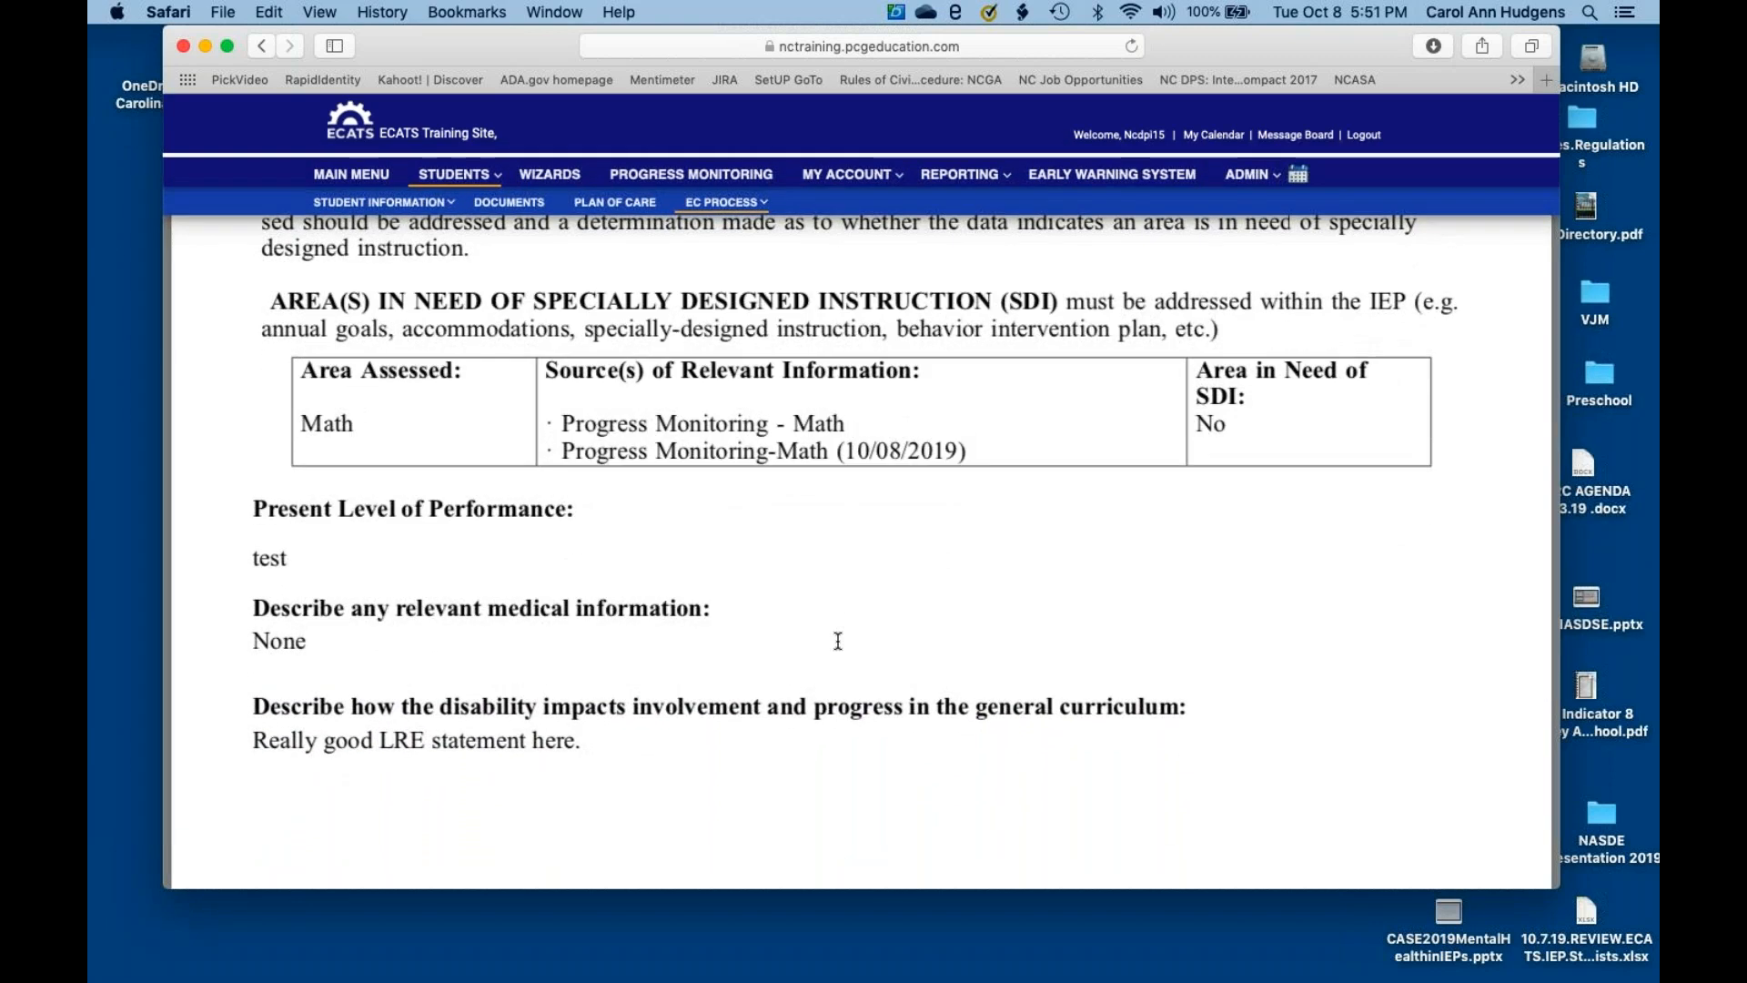
{"action": "scroll", "coordinate": [836, 639], "scroll_direction": "down", "scroll_amount": 1}
{"action": "scroll", "coordinate": [836, 640], "scroll_direction": "up", "scroll_amount": 1}
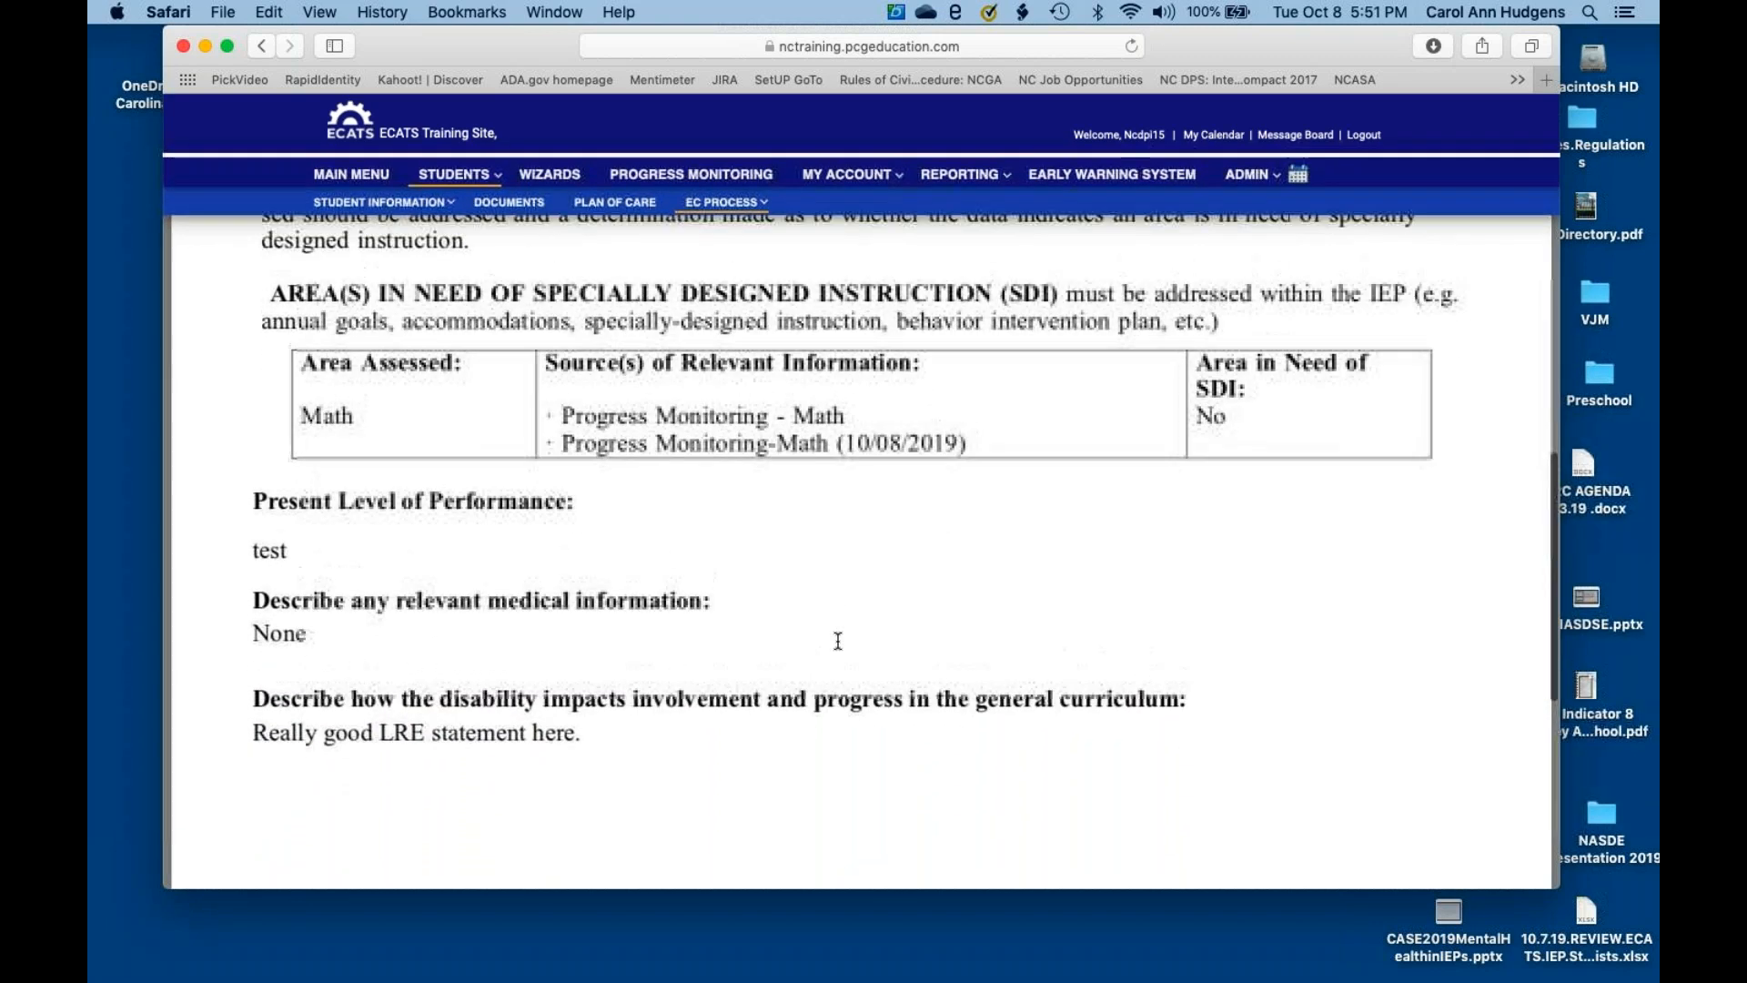
- Return to the IEP section list and open Special Factors, keeping the special communication needs answer at No
{"action": "mouse_move", "coordinate": [763, 207]}
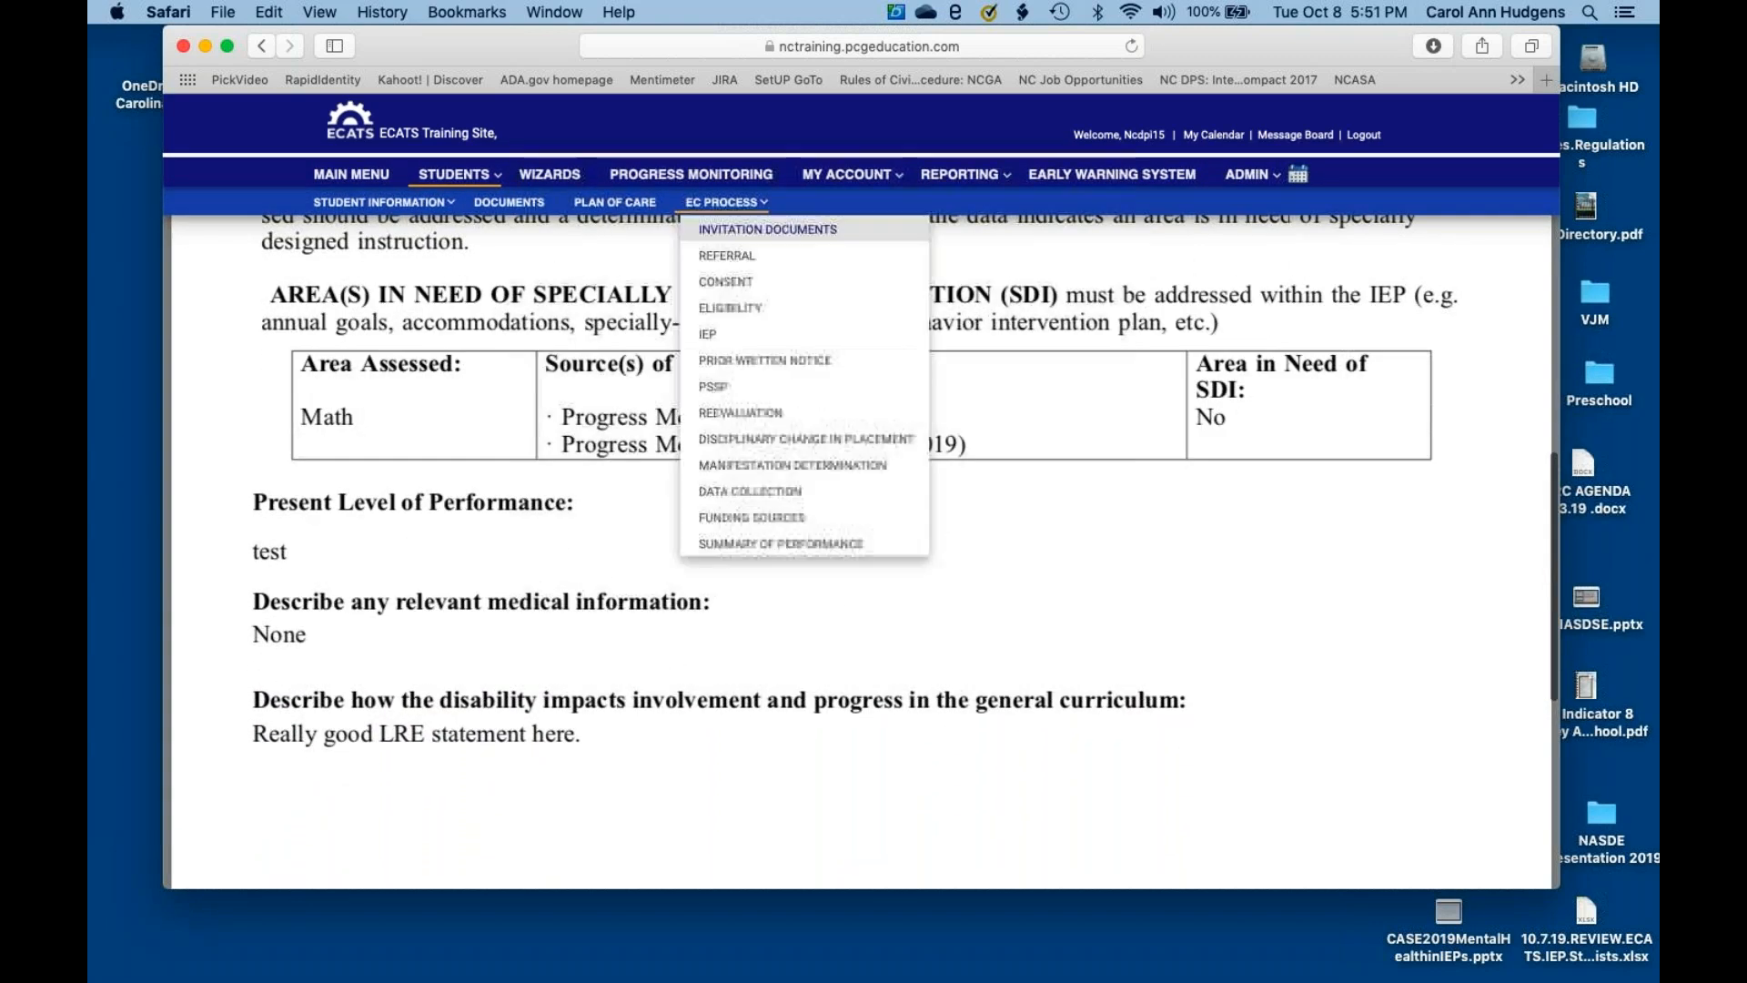
{"action": "left_click", "coordinate": [724, 335]}
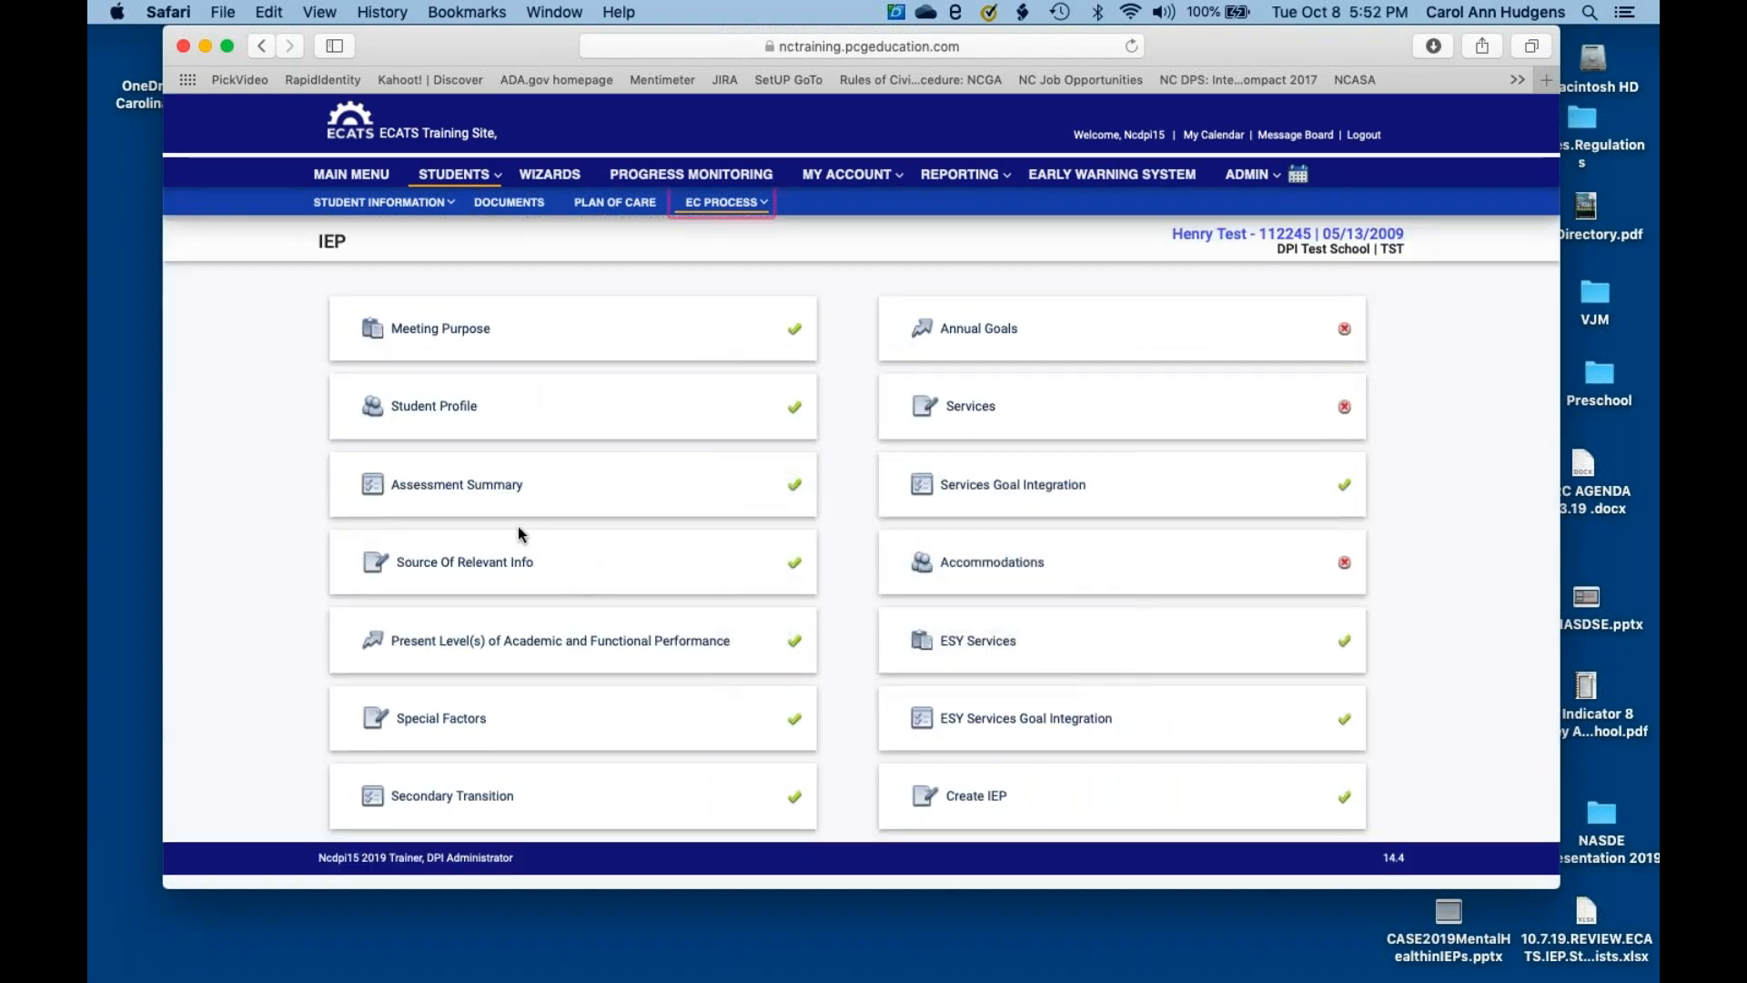
{"action": "left_click", "coordinate": [475, 719]}
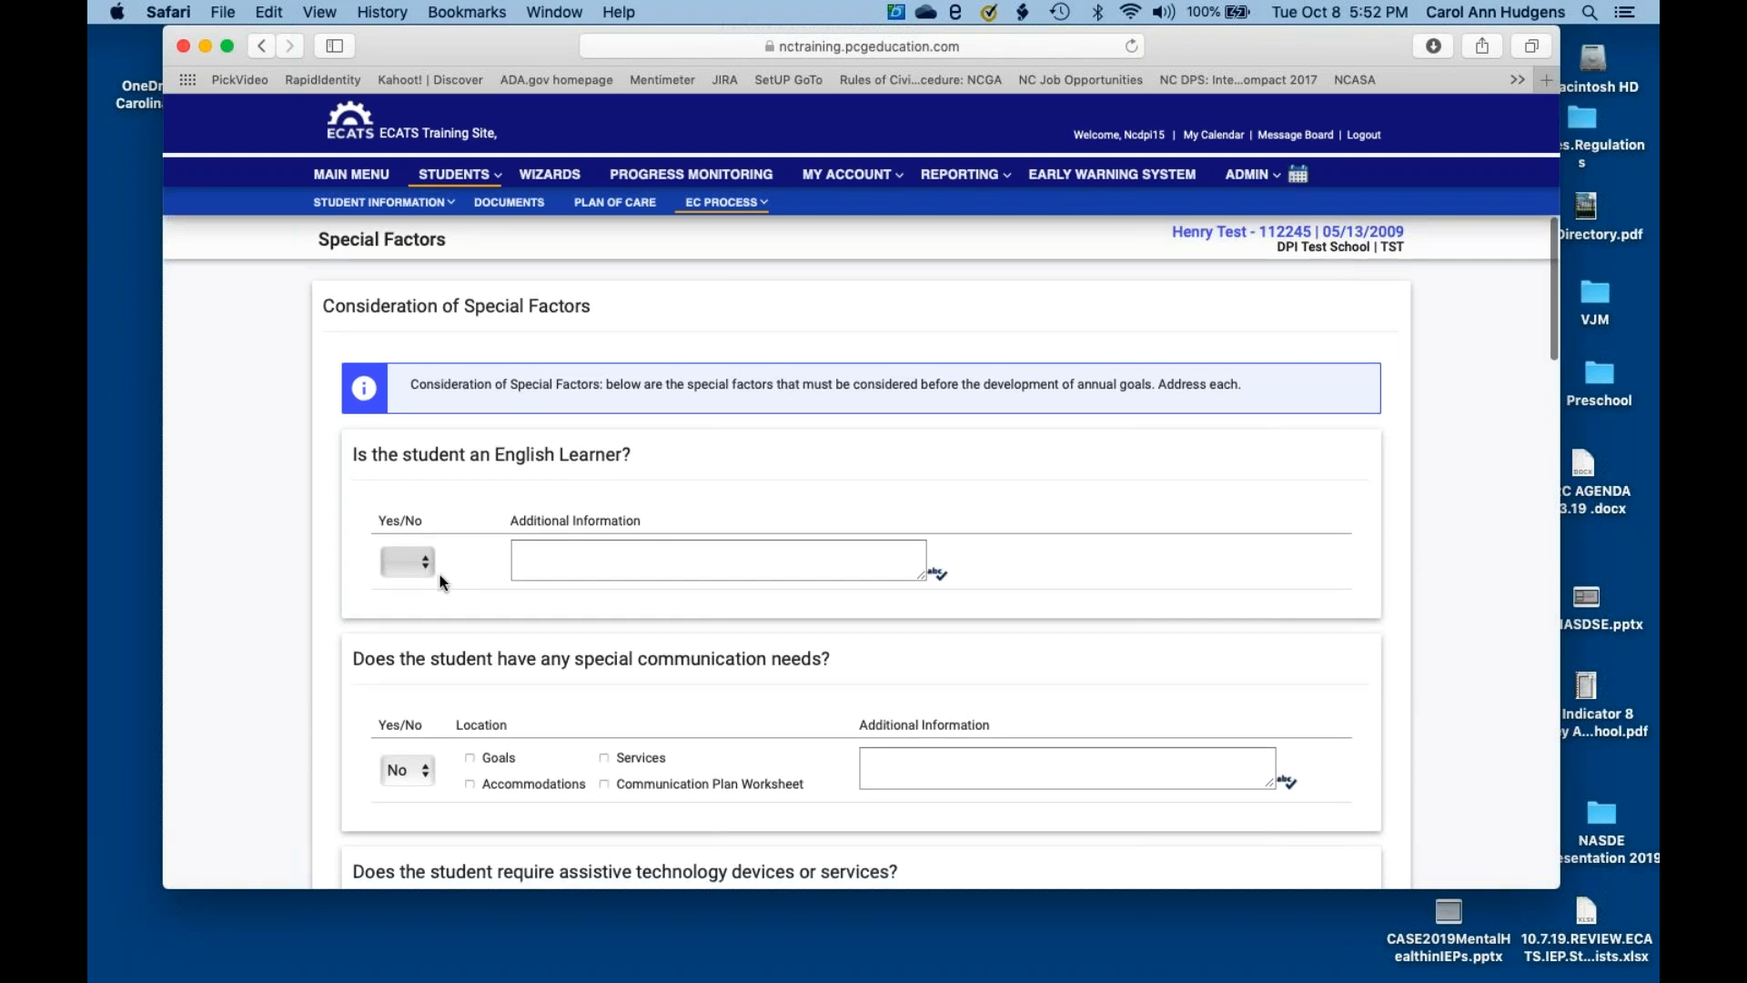
{"action": "scroll", "coordinate": [440, 575], "scroll_direction": "down", "scroll_amount": 1}
{"action": "scroll", "coordinate": [439, 583], "scroll_direction": "down", "scroll_amount": 4}
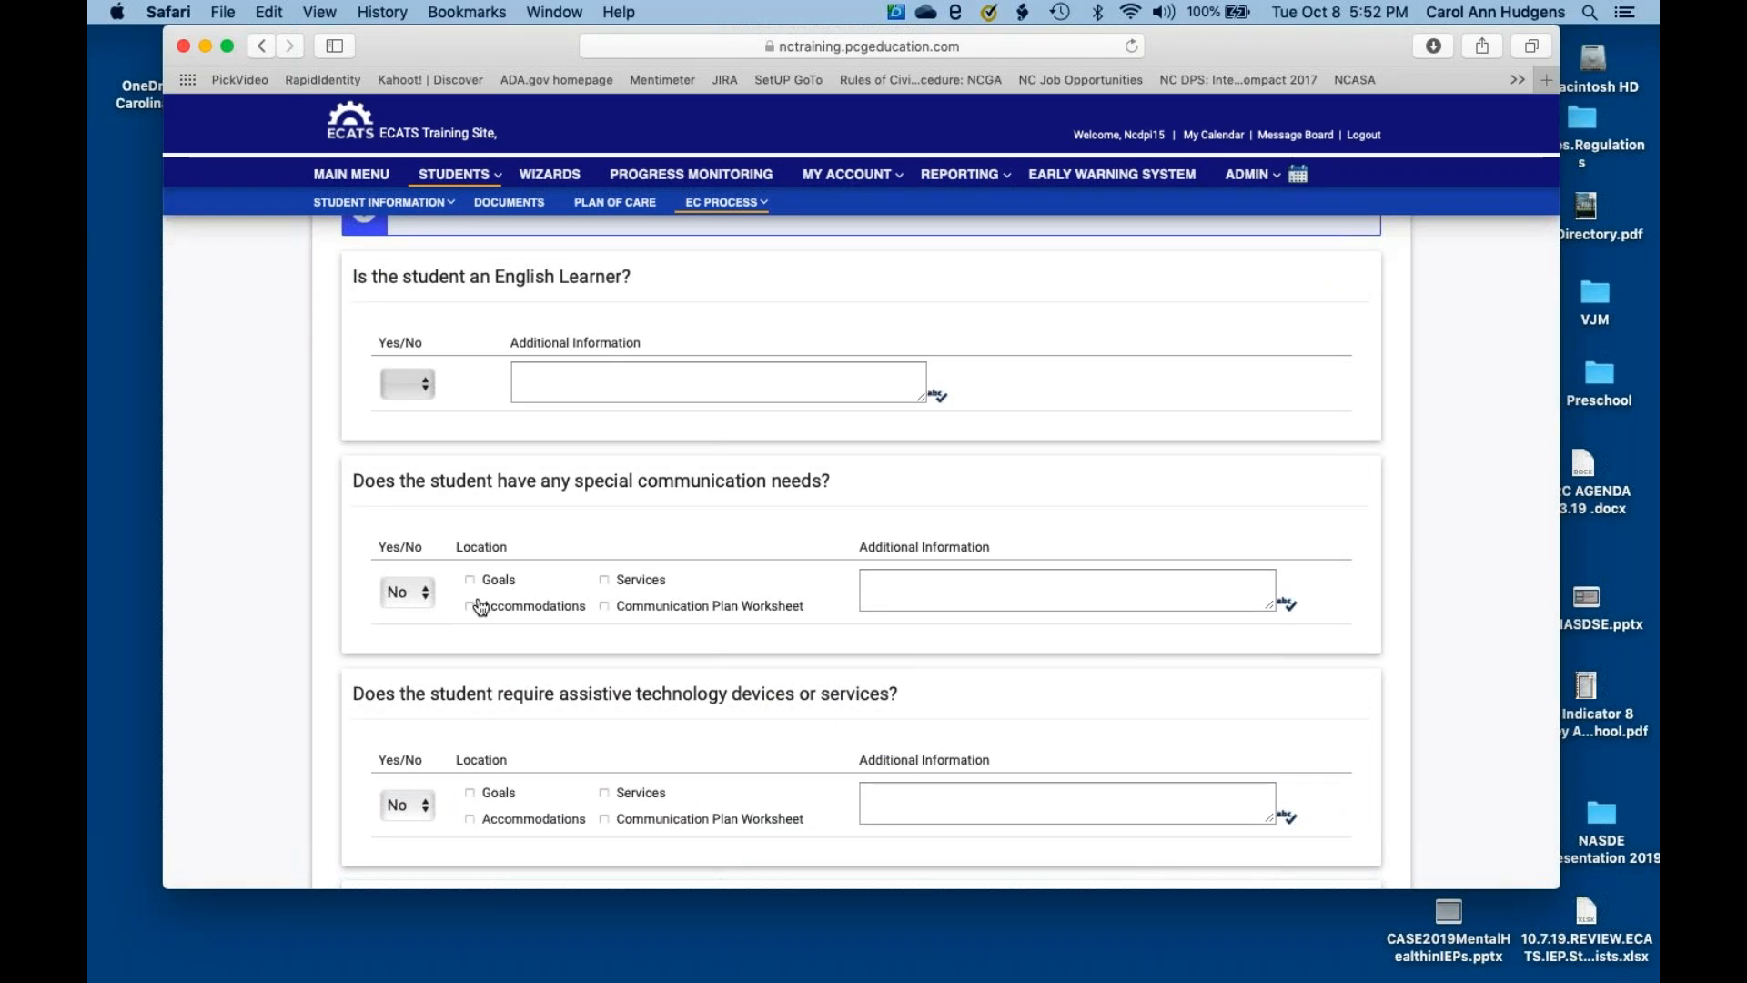
{"action": "left_click", "coordinate": [425, 596]}
{"action": "left_click", "coordinate": [425, 596]}
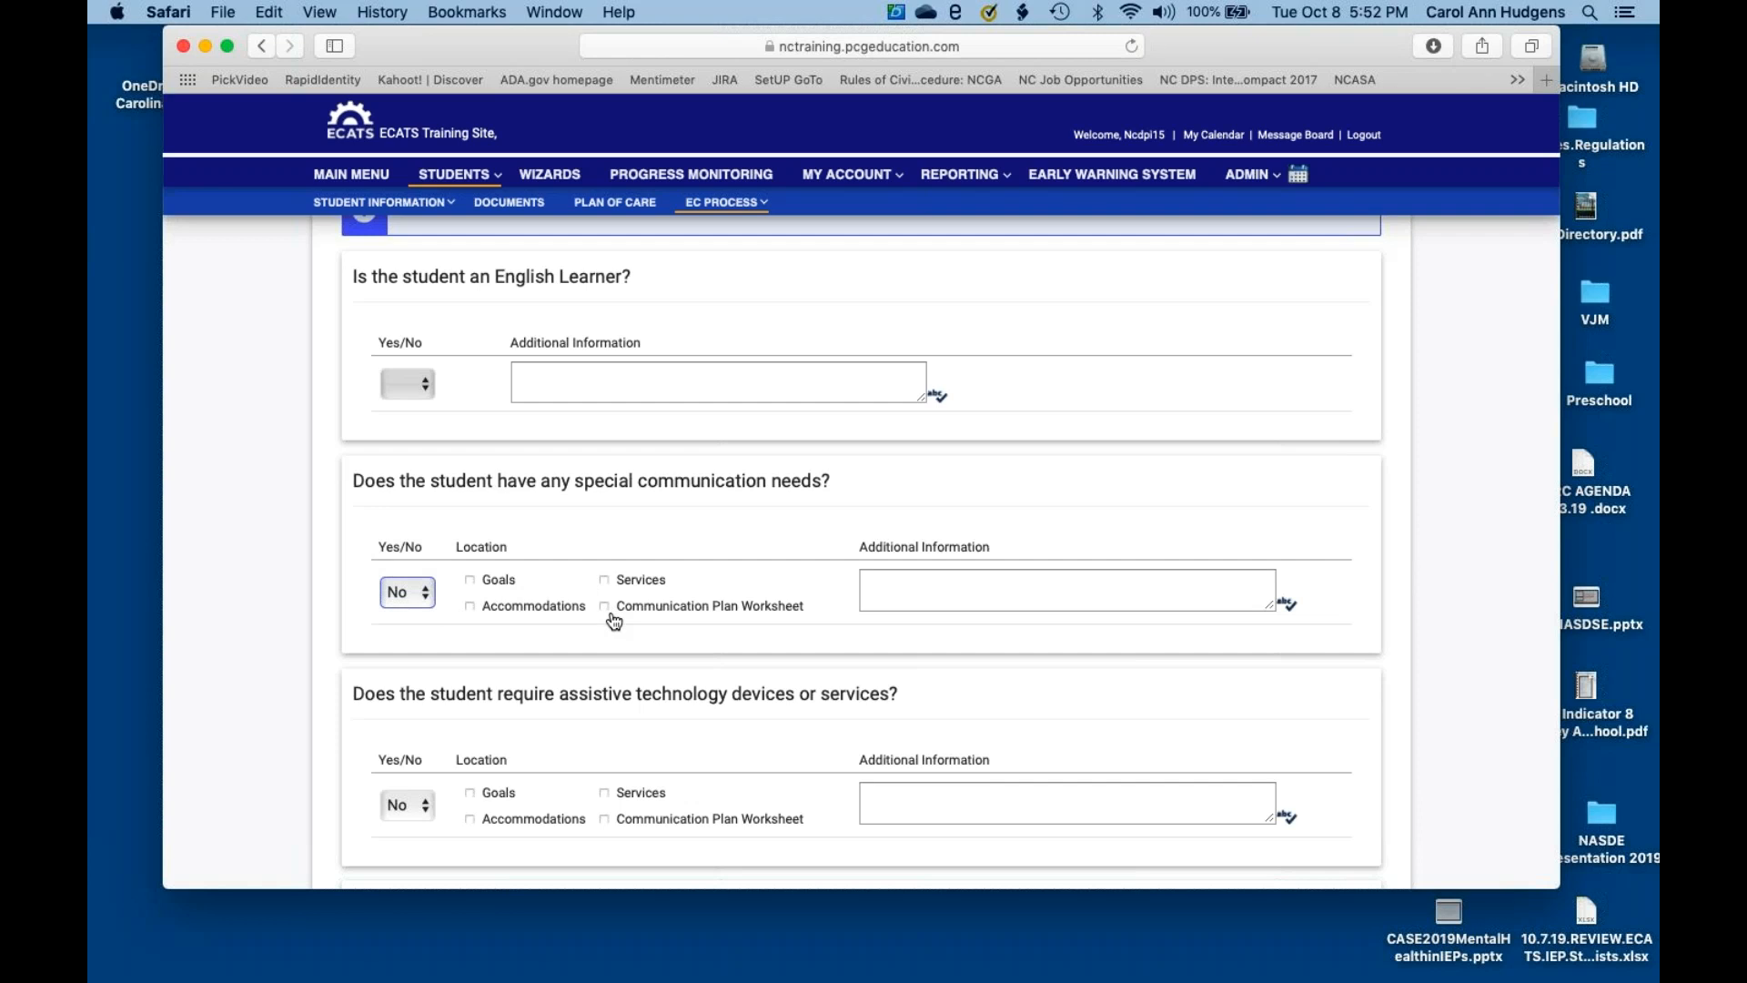
- Answer No to whether the student has a documented hearing loss
{"action": "scroll", "coordinate": [614, 621], "scroll_direction": "down", "scroll_amount": 3}
{"action": "scroll", "coordinate": [860, 546], "scroll_direction": "down", "scroll_amount": 5}
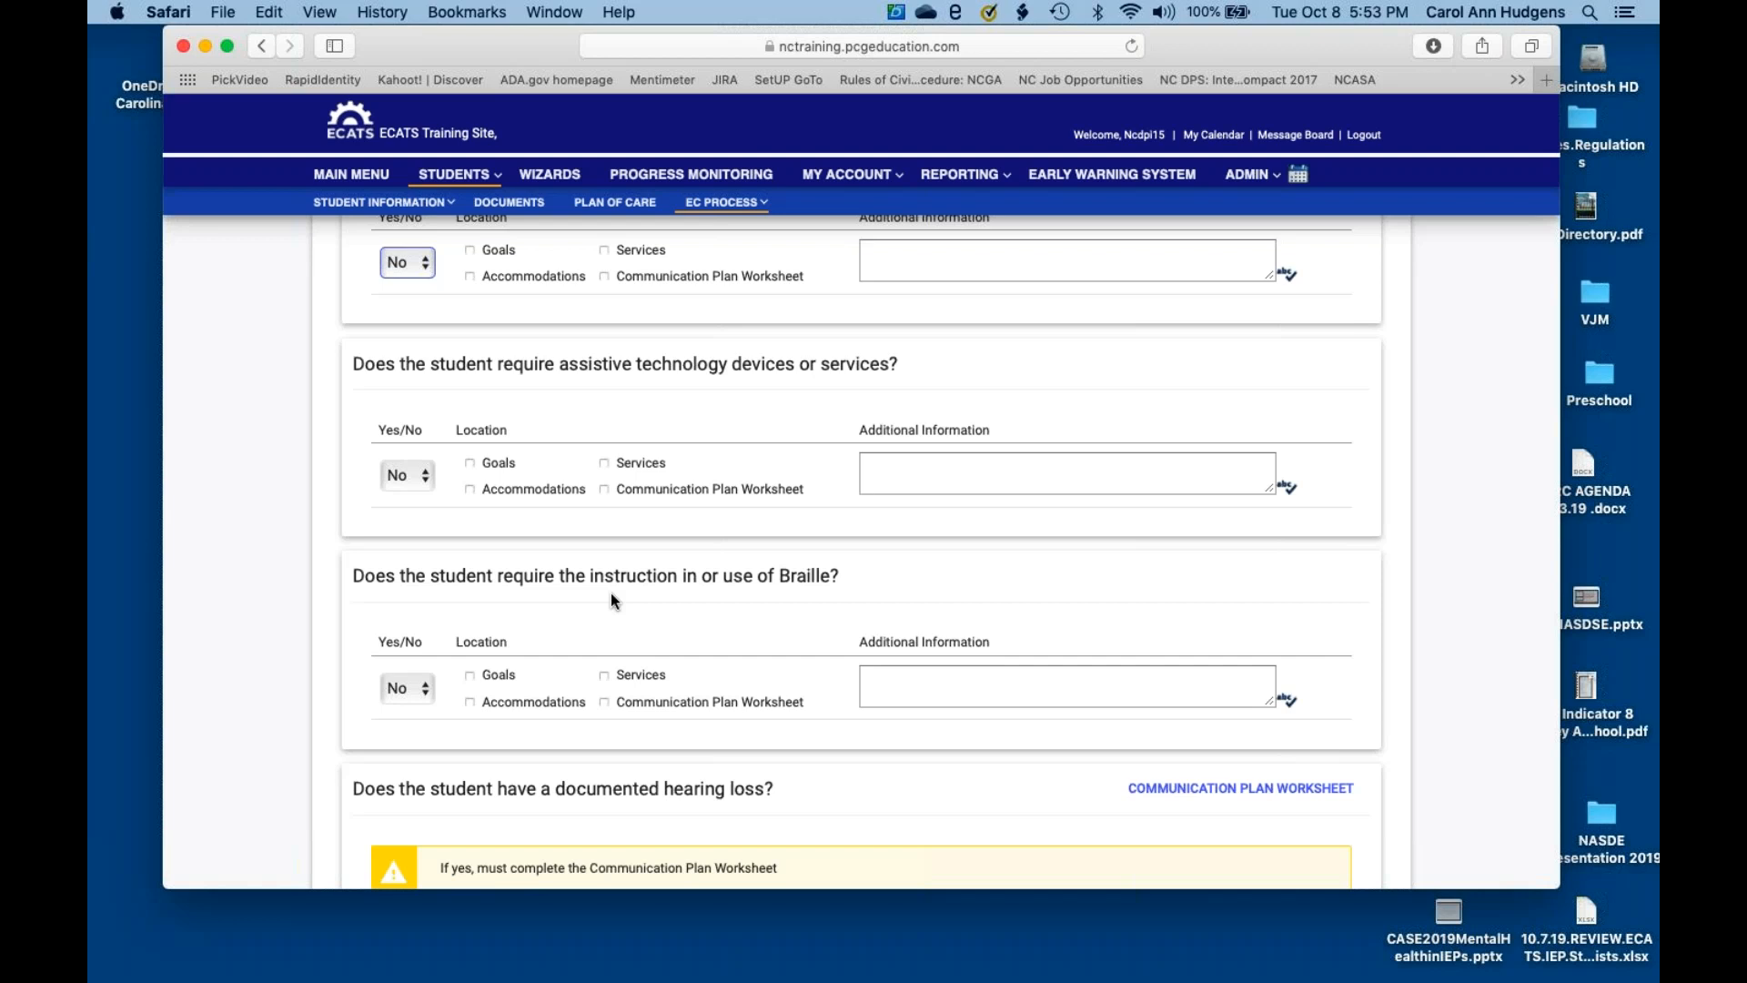
{"action": "scroll", "coordinate": [611, 598], "scroll_direction": "down", "scroll_amount": 3}
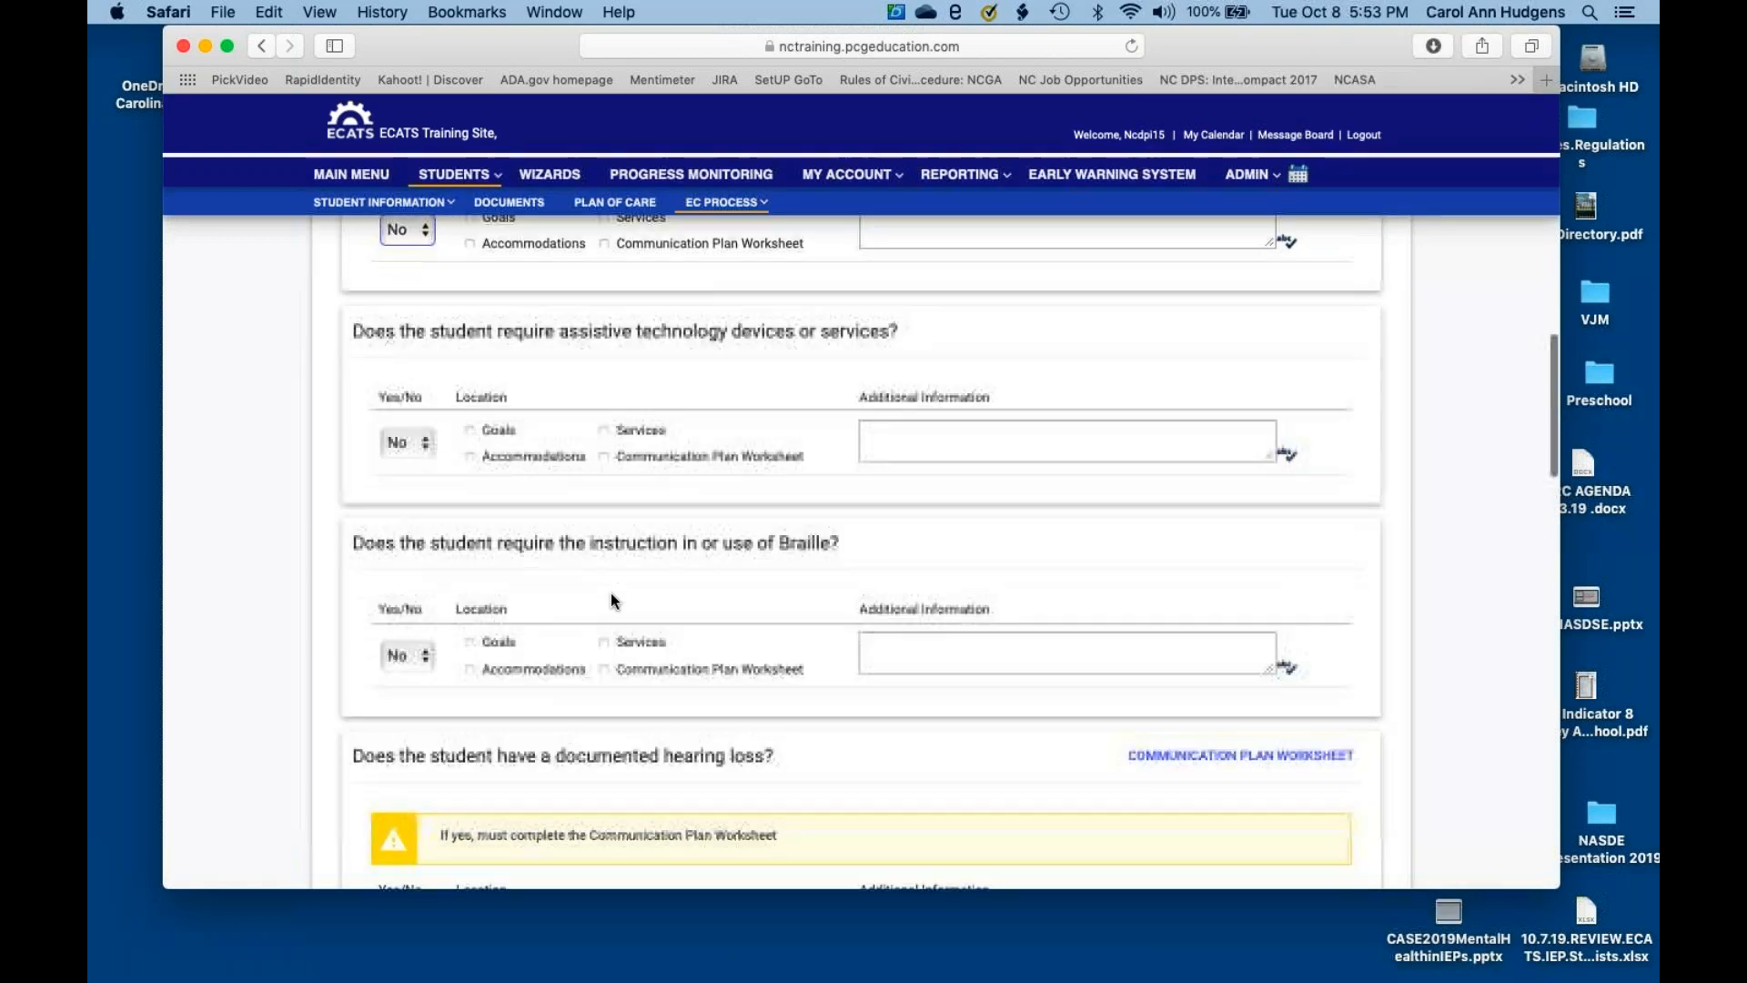
{"action": "scroll", "coordinate": [611, 595], "scroll_direction": "down", "scroll_amount": 4}
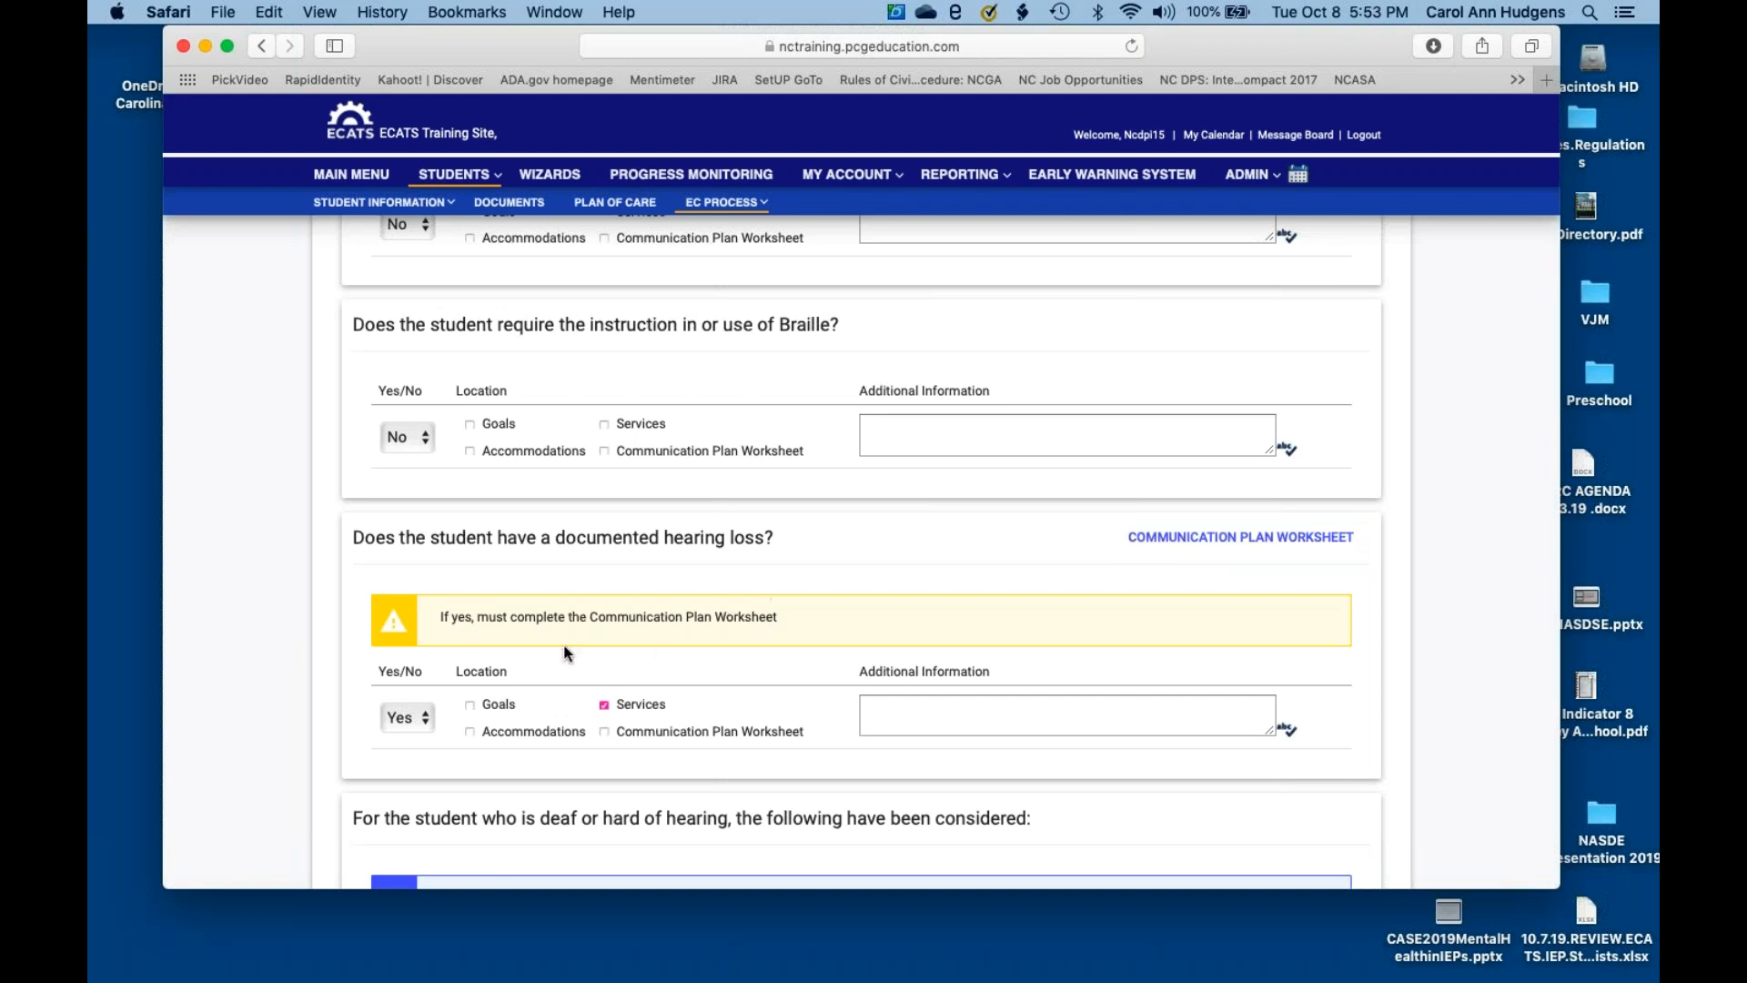
{"action": "left_click", "coordinate": [425, 721]}
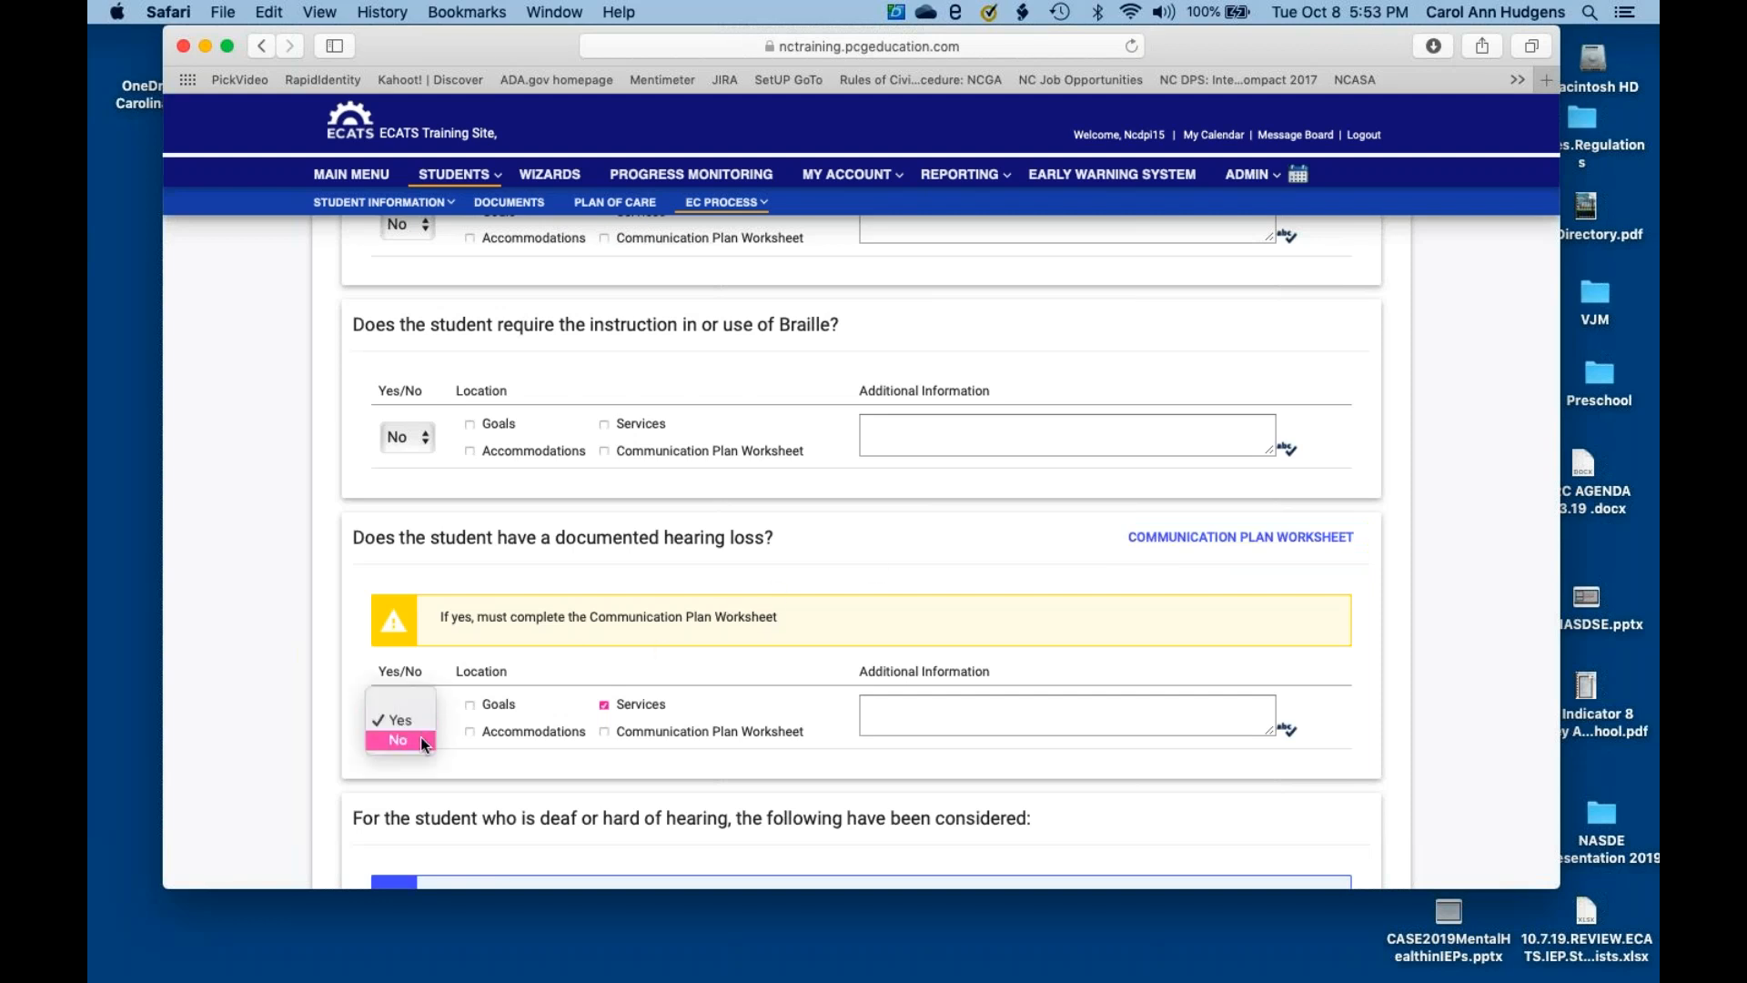
{"action": "left_click", "coordinate": [420, 736]}
- Check the remaining special factor answers and set the additional parent concerns answer to No
{"action": "scroll", "coordinate": [537, 648], "scroll_direction": "down", "scroll_amount": 3}
{"action": "scroll", "coordinate": [537, 648], "scroll_direction": "down", "scroll_amount": 5}
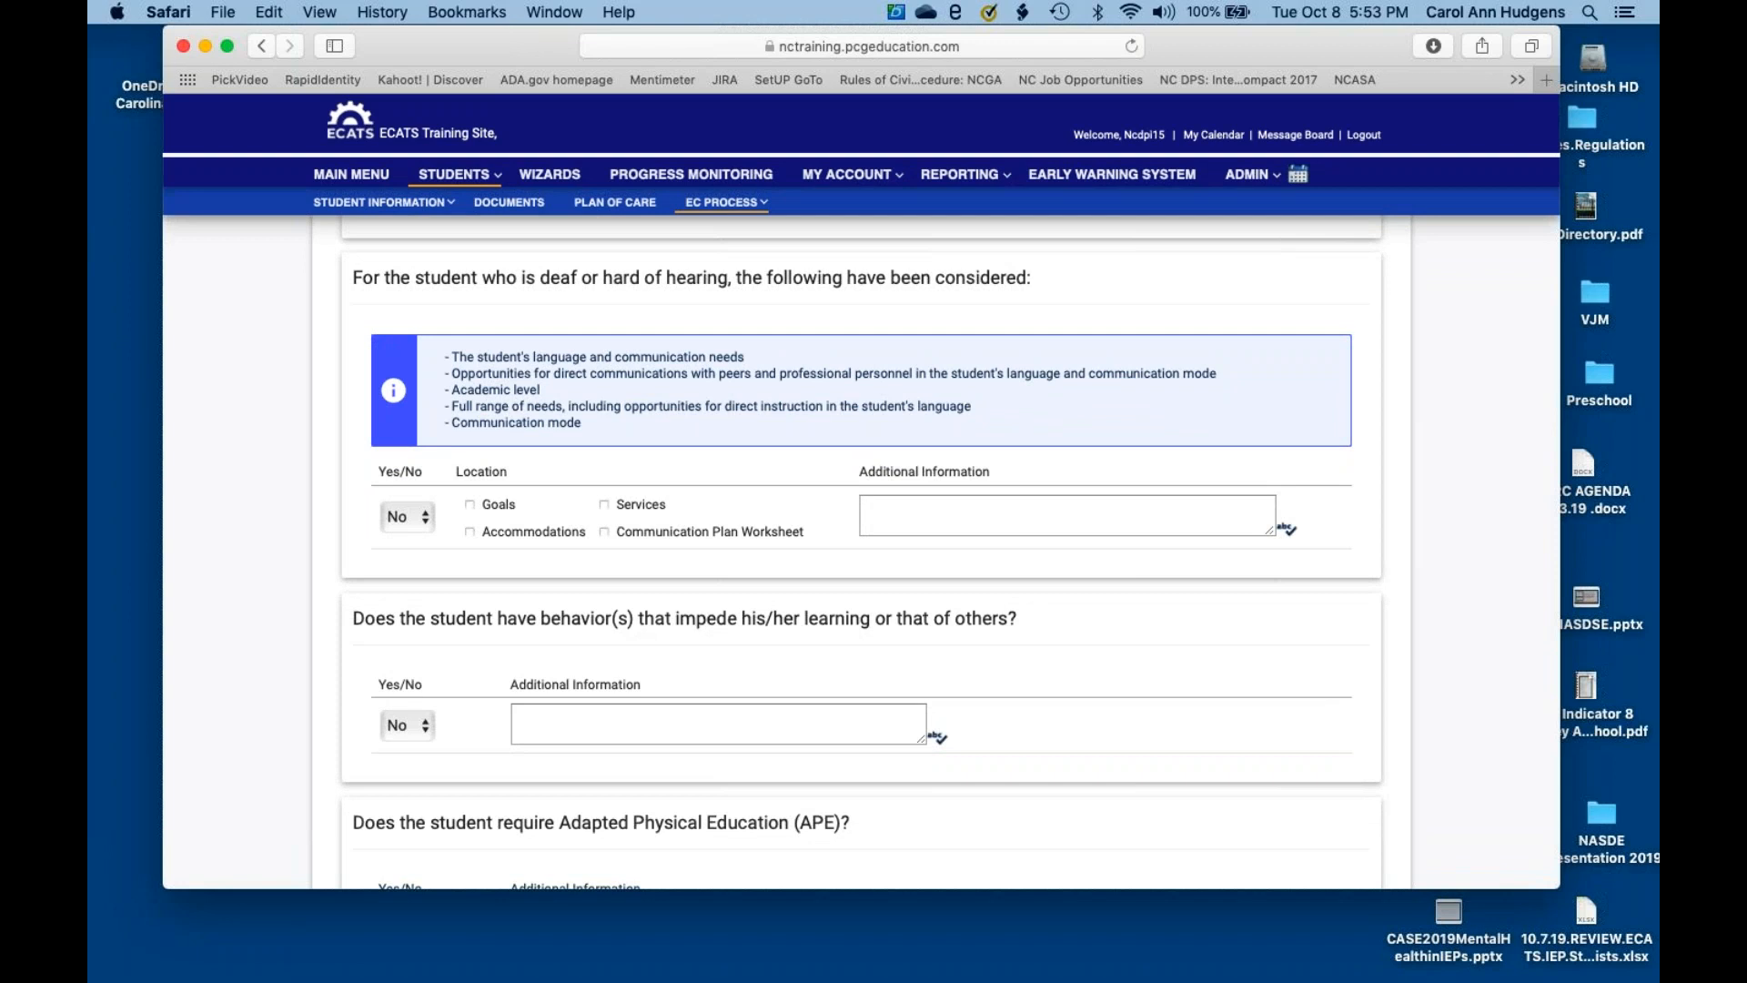
{"action": "scroll", "coordinate": [861, 555], "scroll_direction": "down", "scroll_amount": 5}
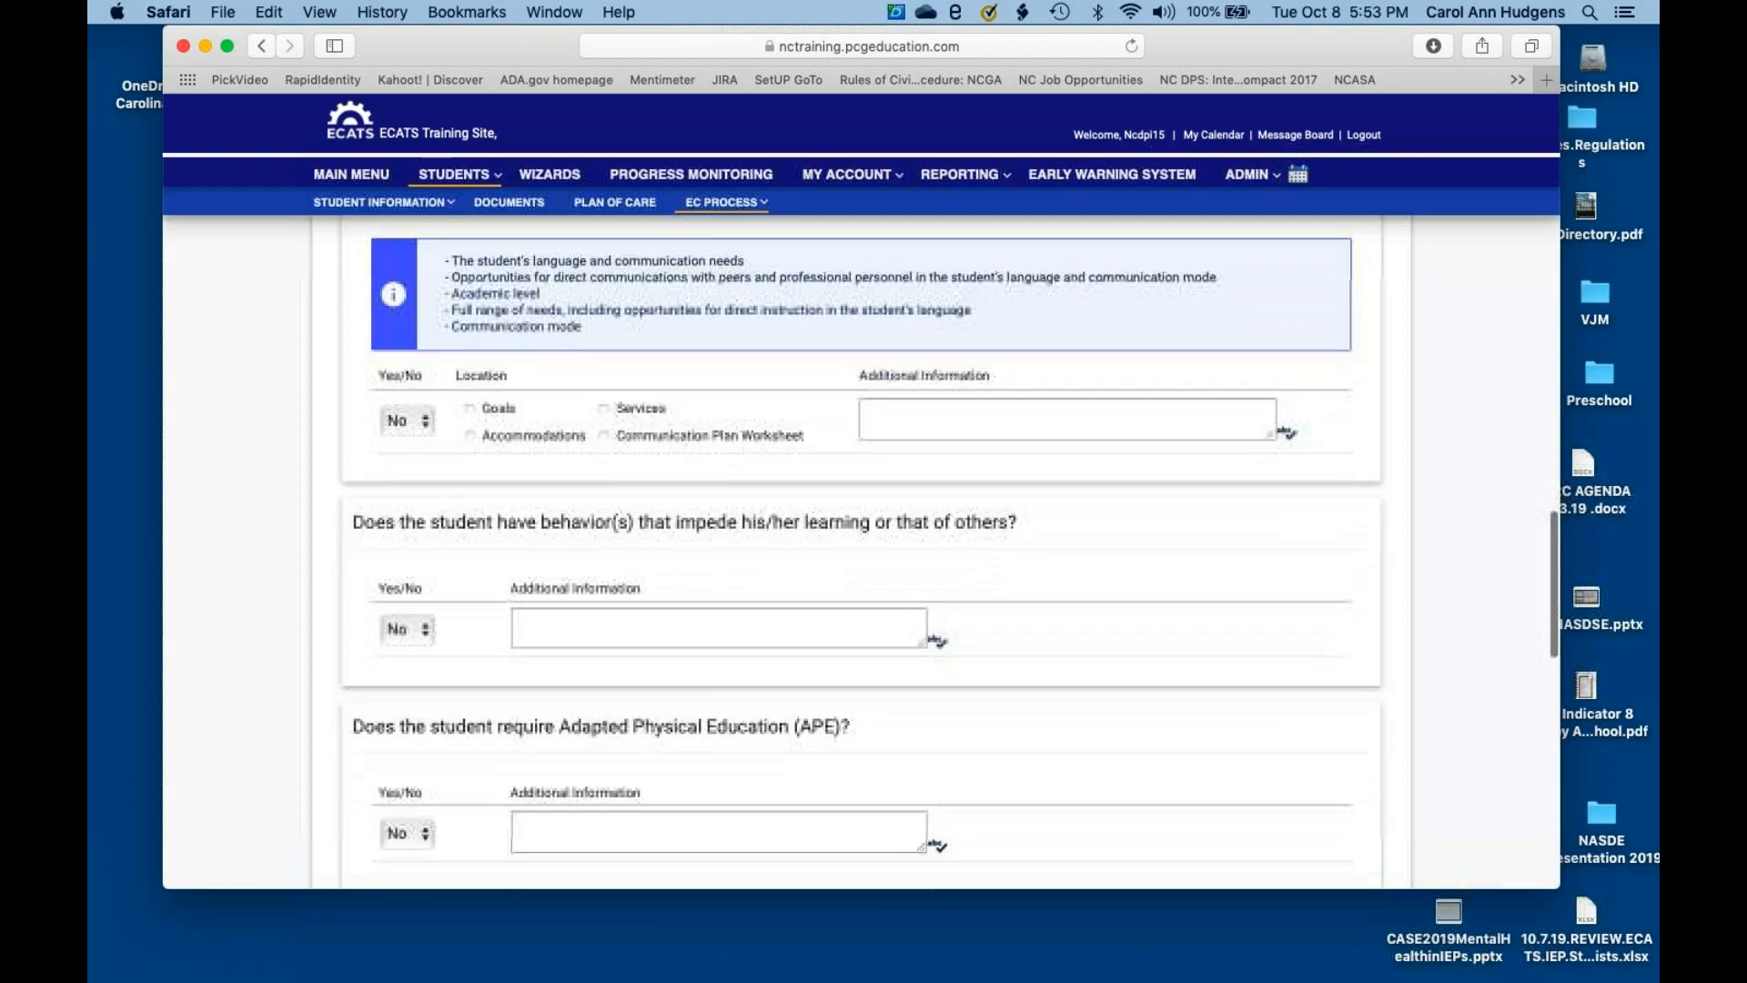
{"action": "scroll", "coordinate": [860, 555], "scroll_direction": "down", "scroll_amount": 6}
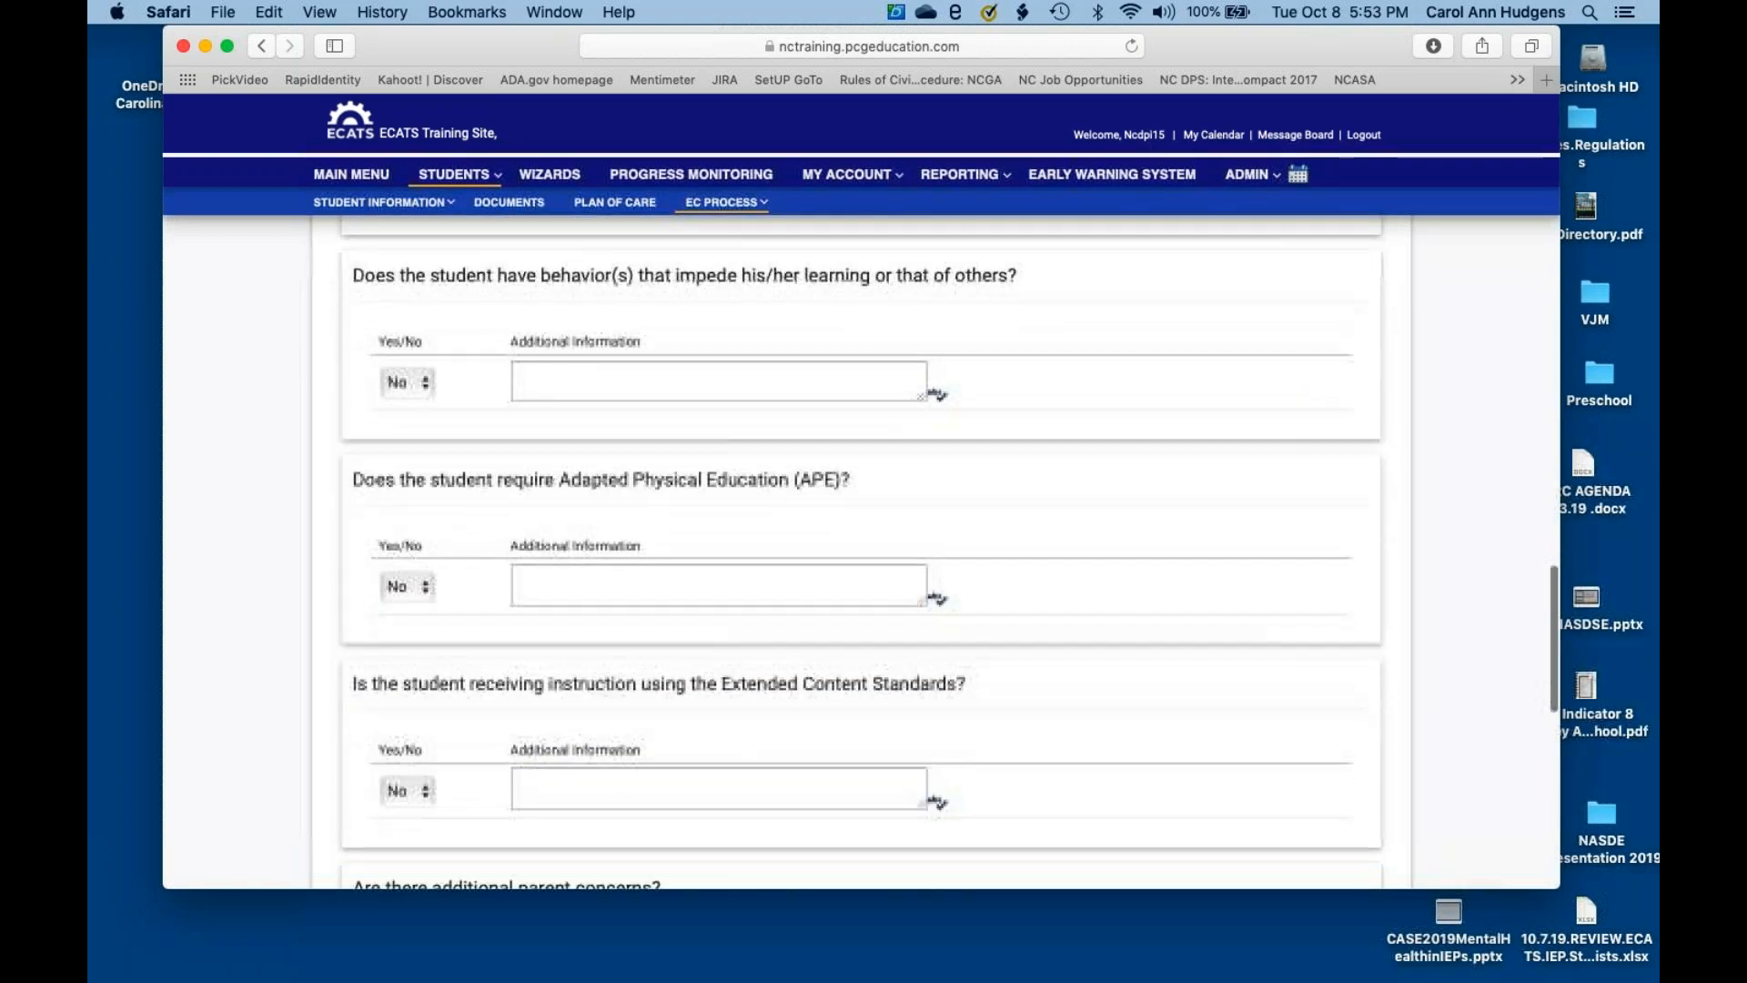
{"action": "scroll", "coordinate": [860, 555], "scroll_direction": "down", "scroll_amount": 3}
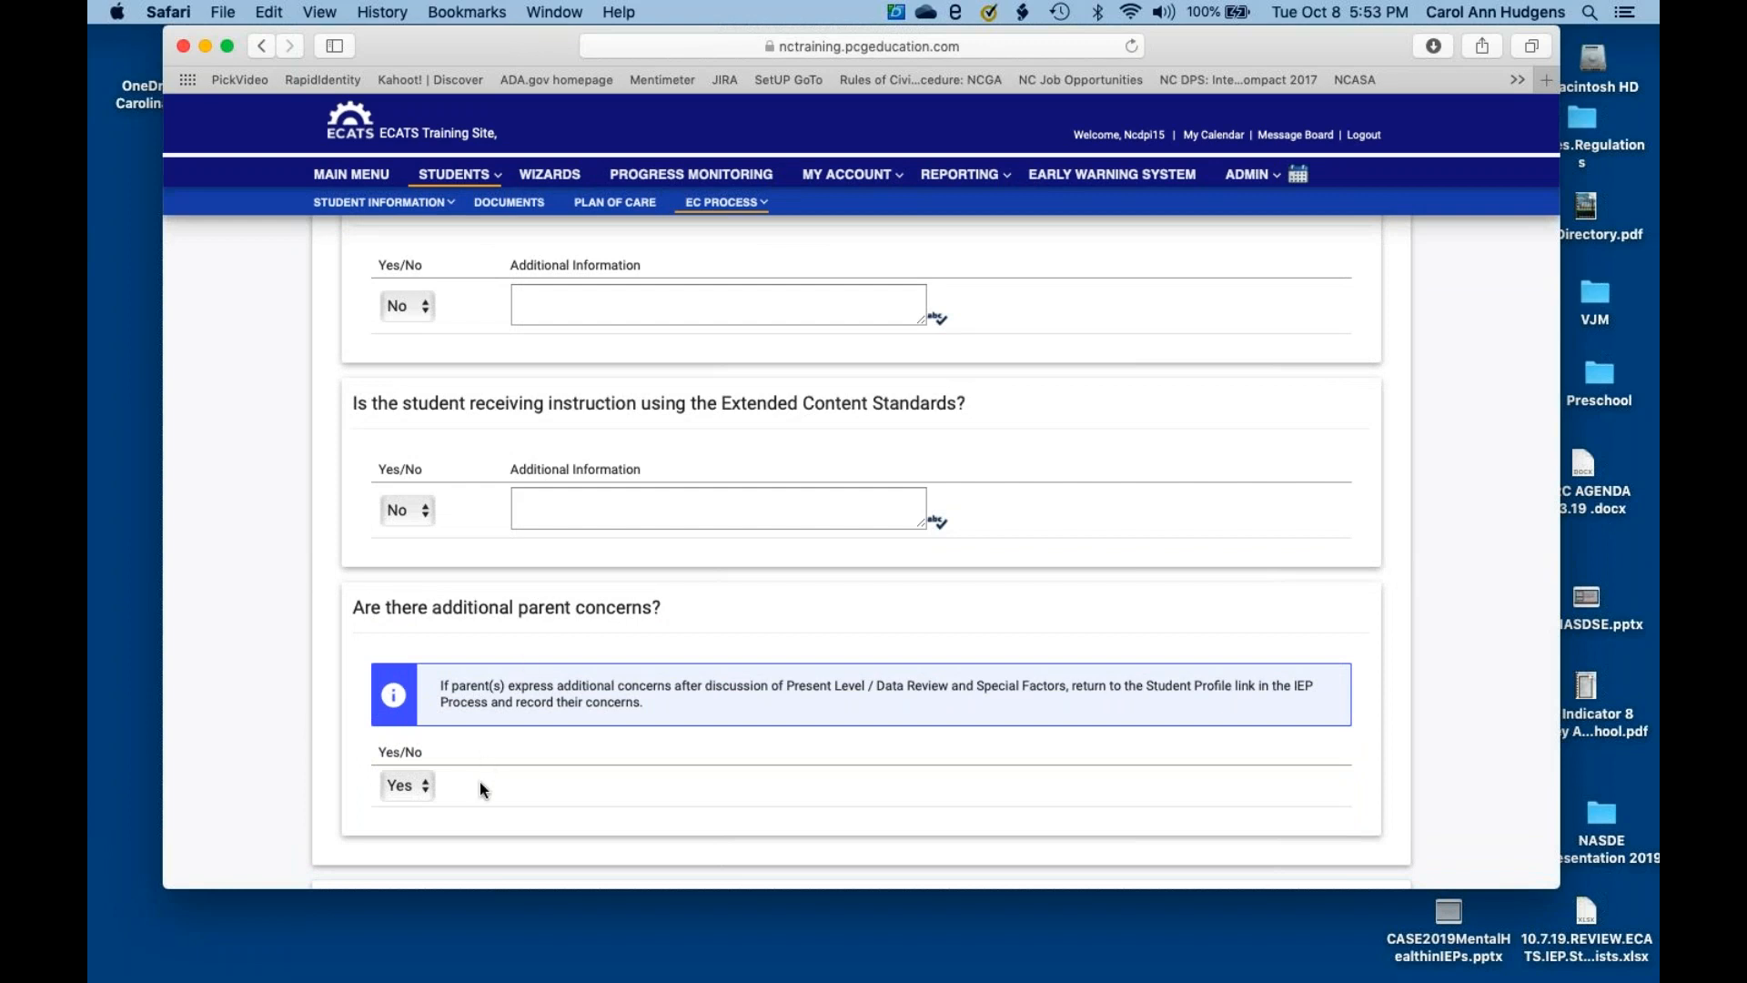
{"action": "scroll", "coordinate": [479, 782], "scroll_direction": "down", "scroll_amount": 2}
{"action": "left_click", "coordinate": [428, 719]}
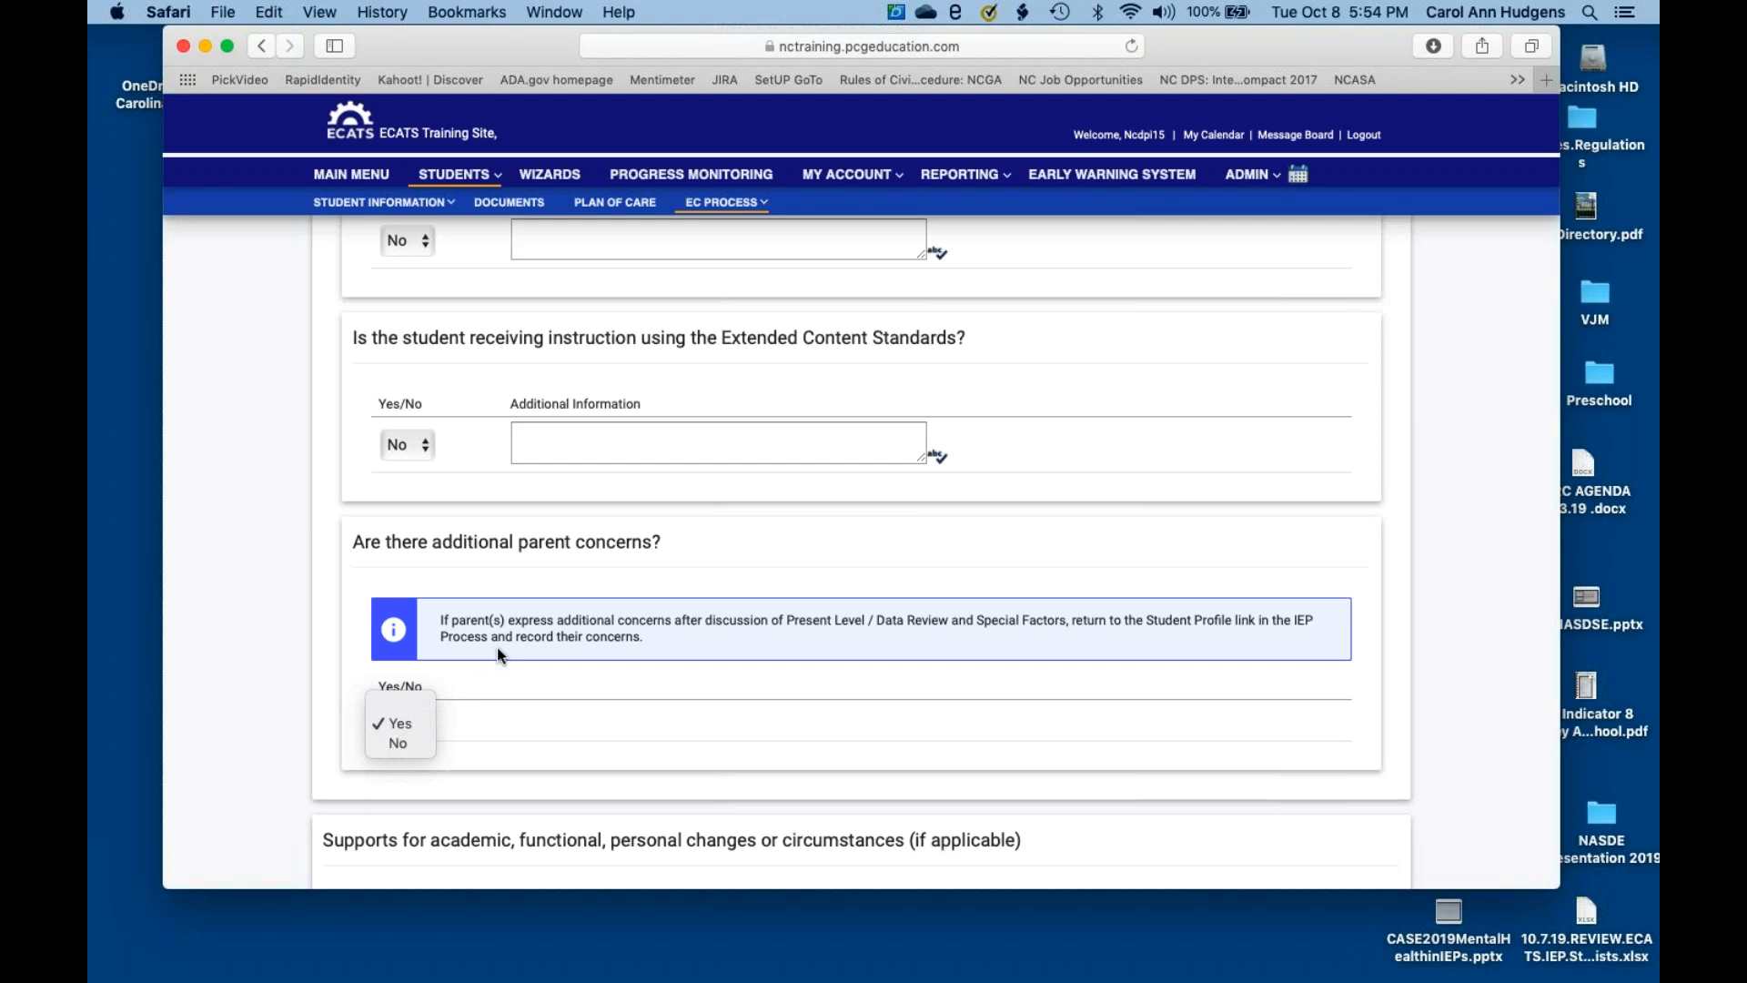
{"action": "left_click", "coordinate": [398, 745]}
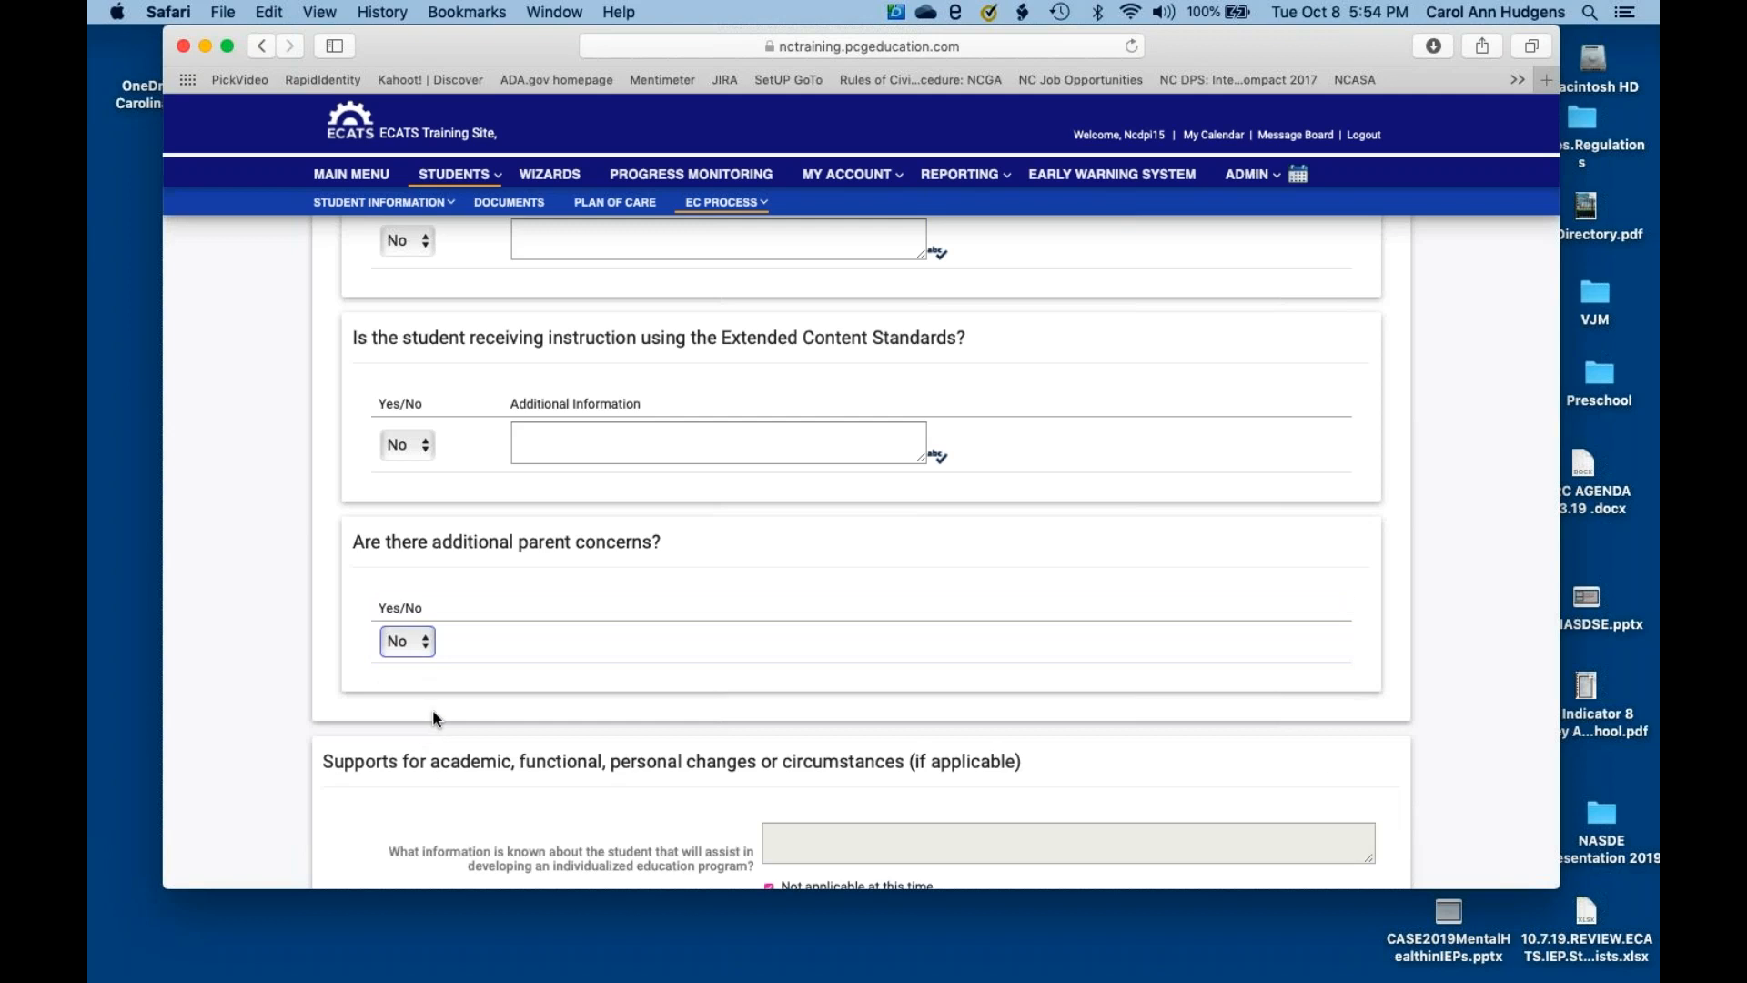
- Set Math to Yes under Area in Need of SDI and save Special Factors, continuing to Secondary Transition
{"action": "scroll", "coordinate": [427, 718], "scroll_direction": "down", "scroll_amount": 5}
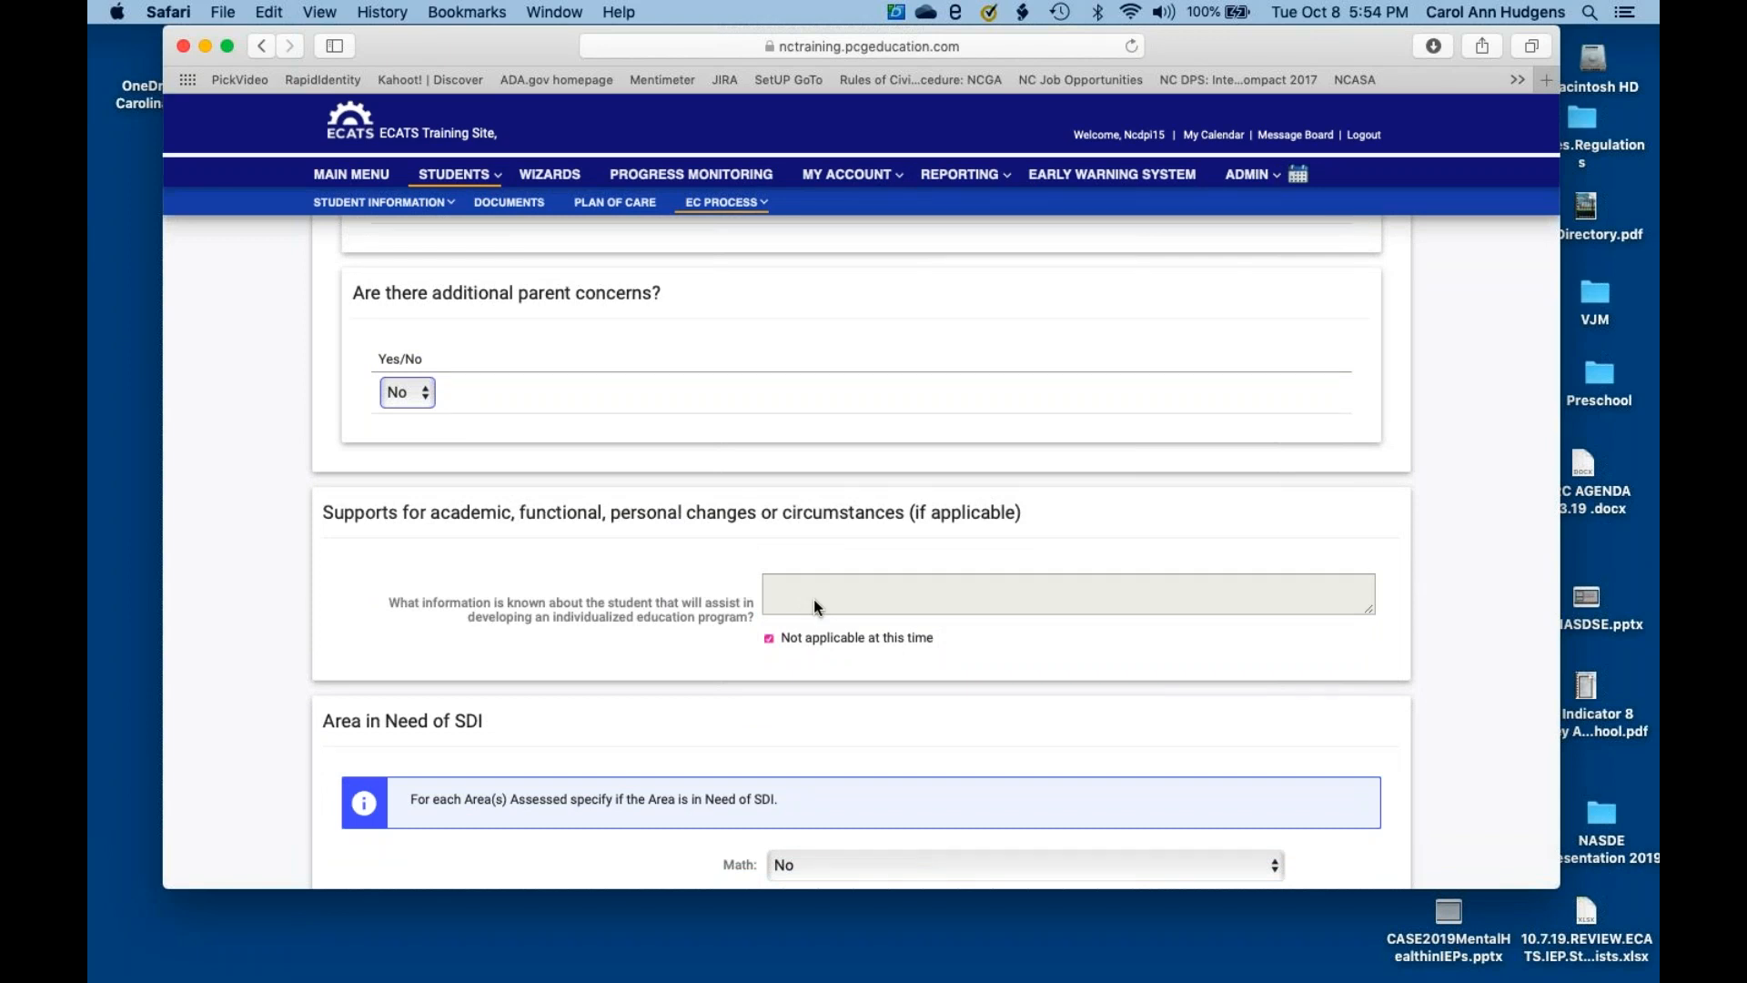
{"action": "left_click", "coordinate": [814, 598]}
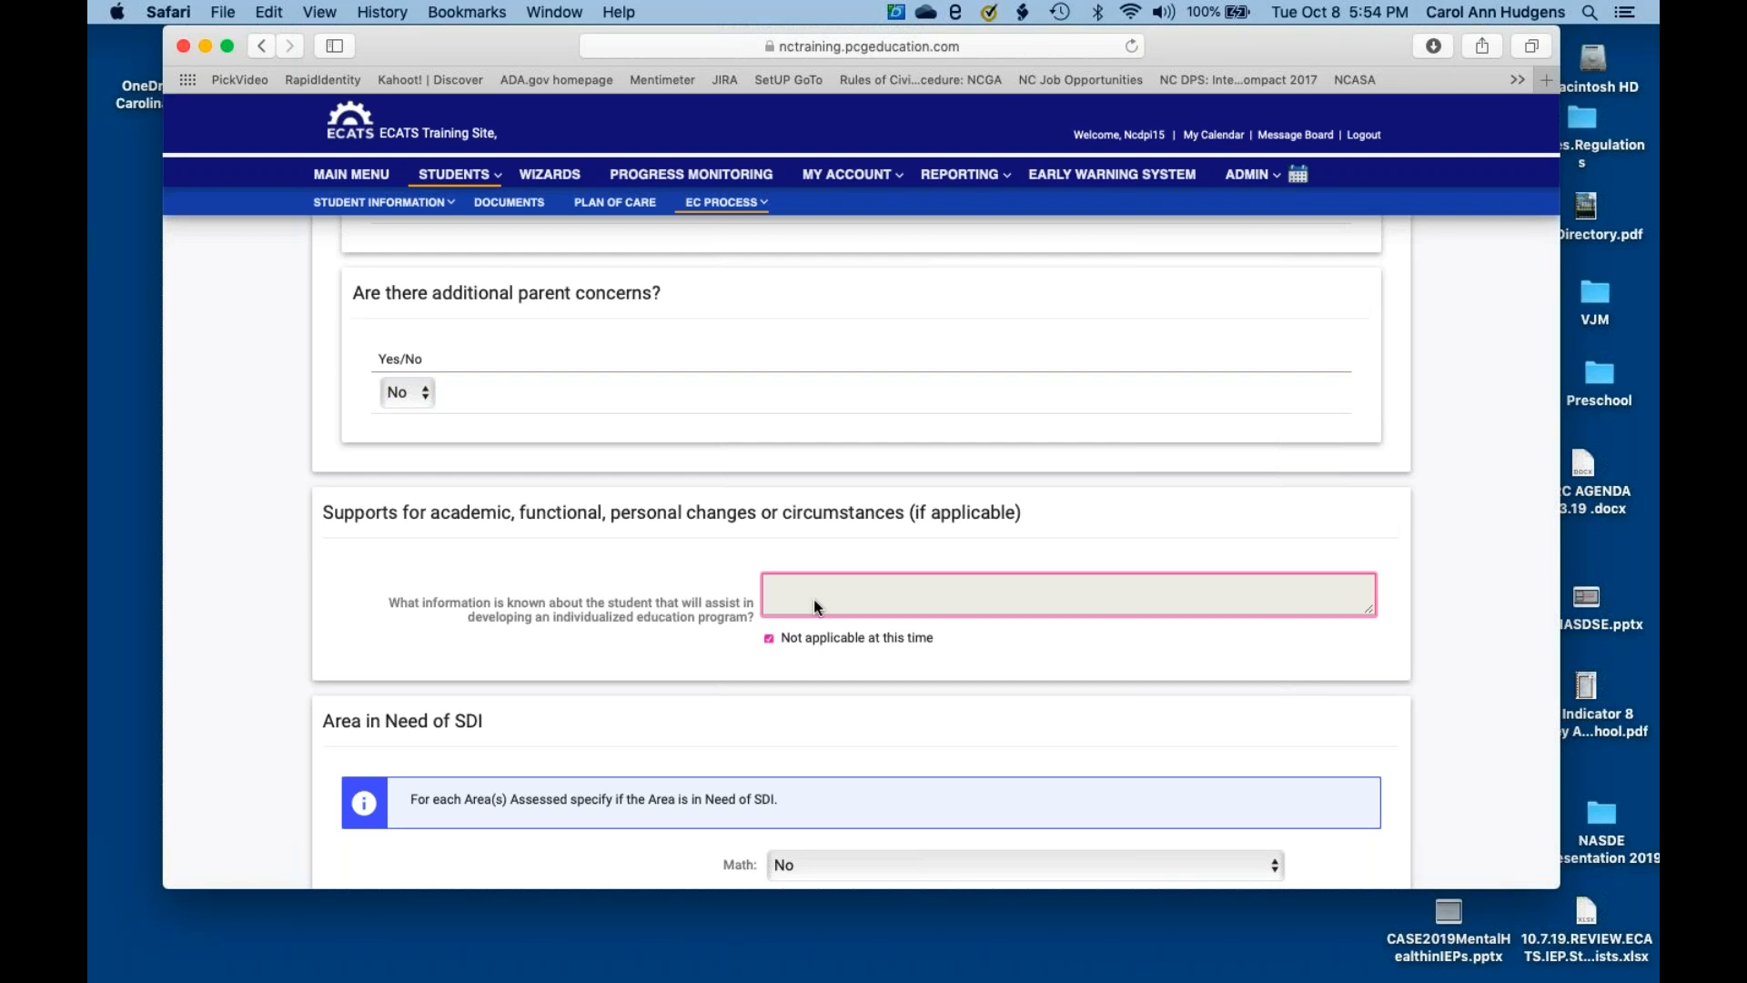
{"action": "scroll", "coordinate": [813, 599], "scroll_direction": "down", "scroll_amount": 3}
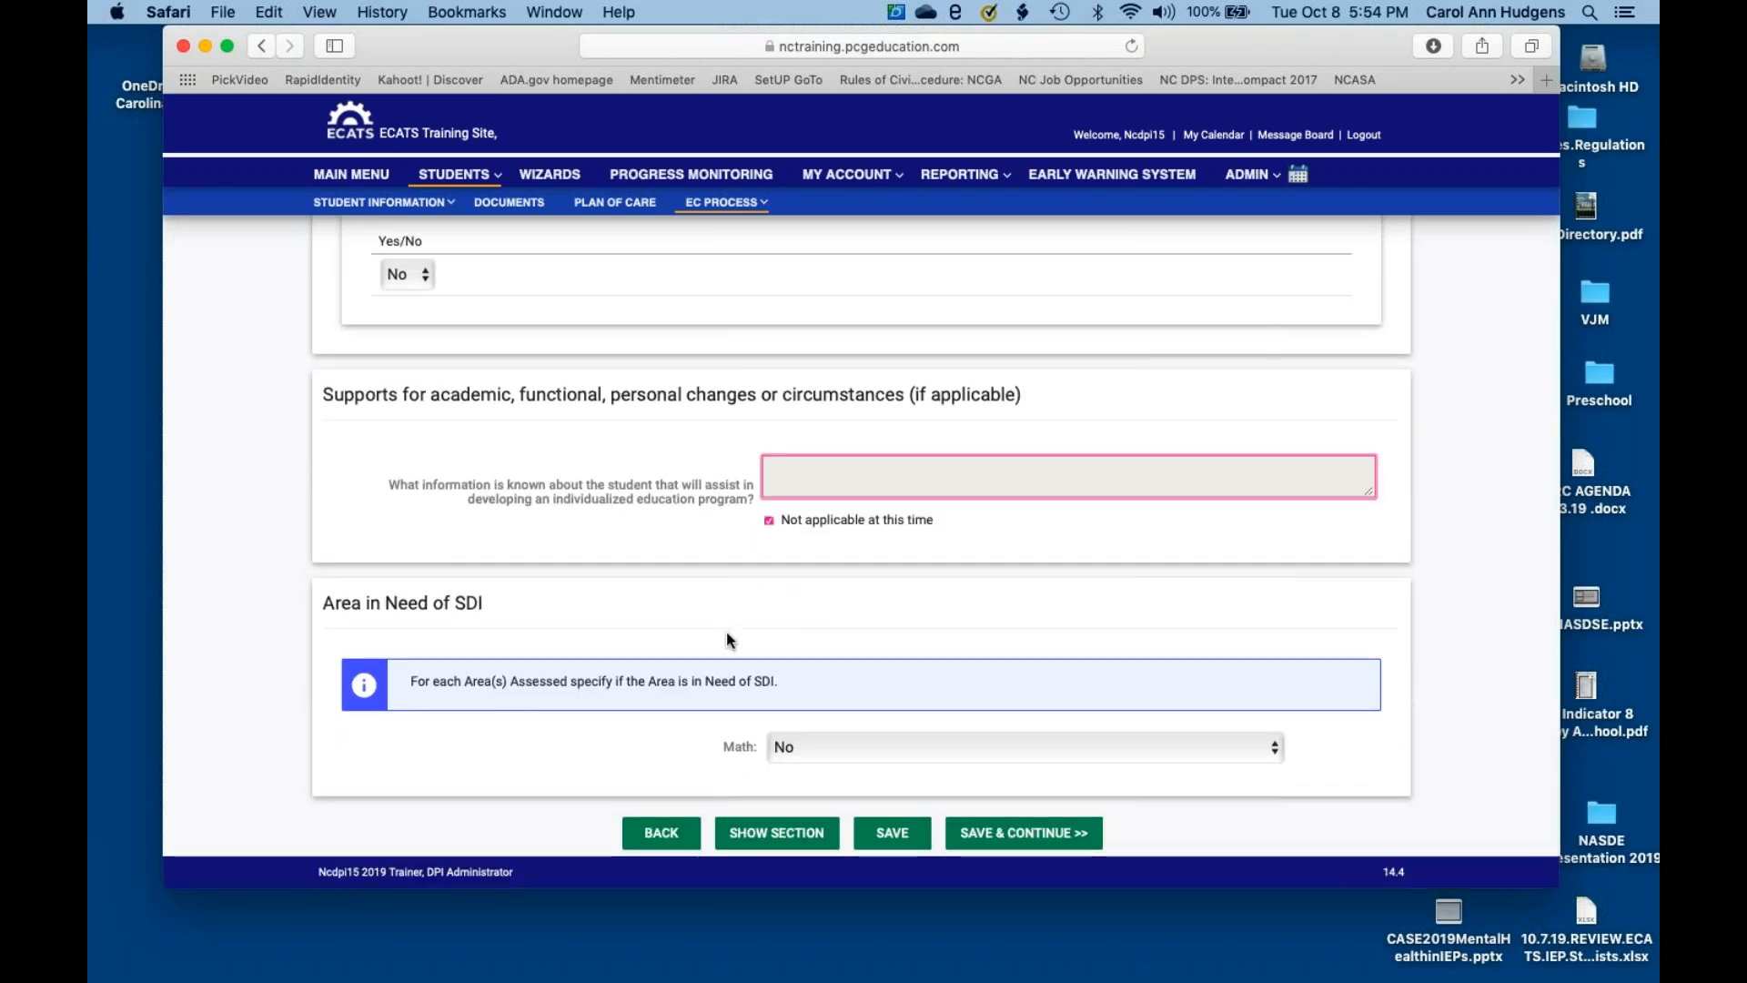
{"action": "left_click", "coordinate": [828, 742]}
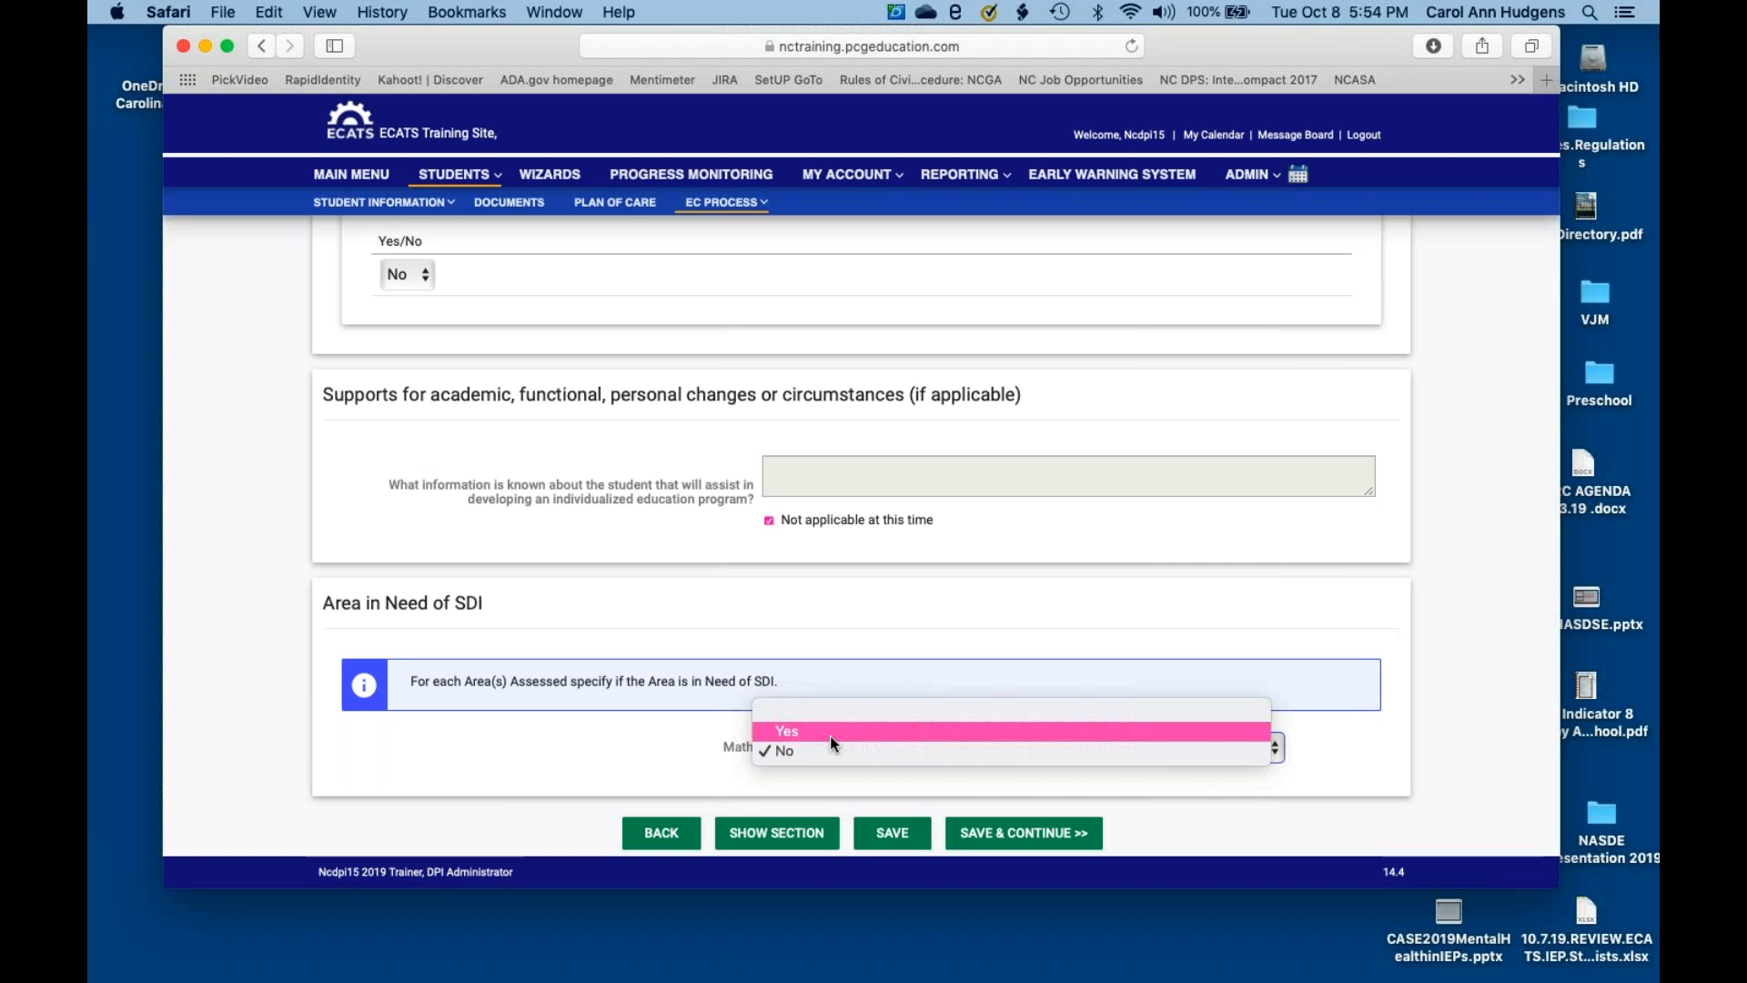
{"action": "left_click", "coordinate": [830, 733]}
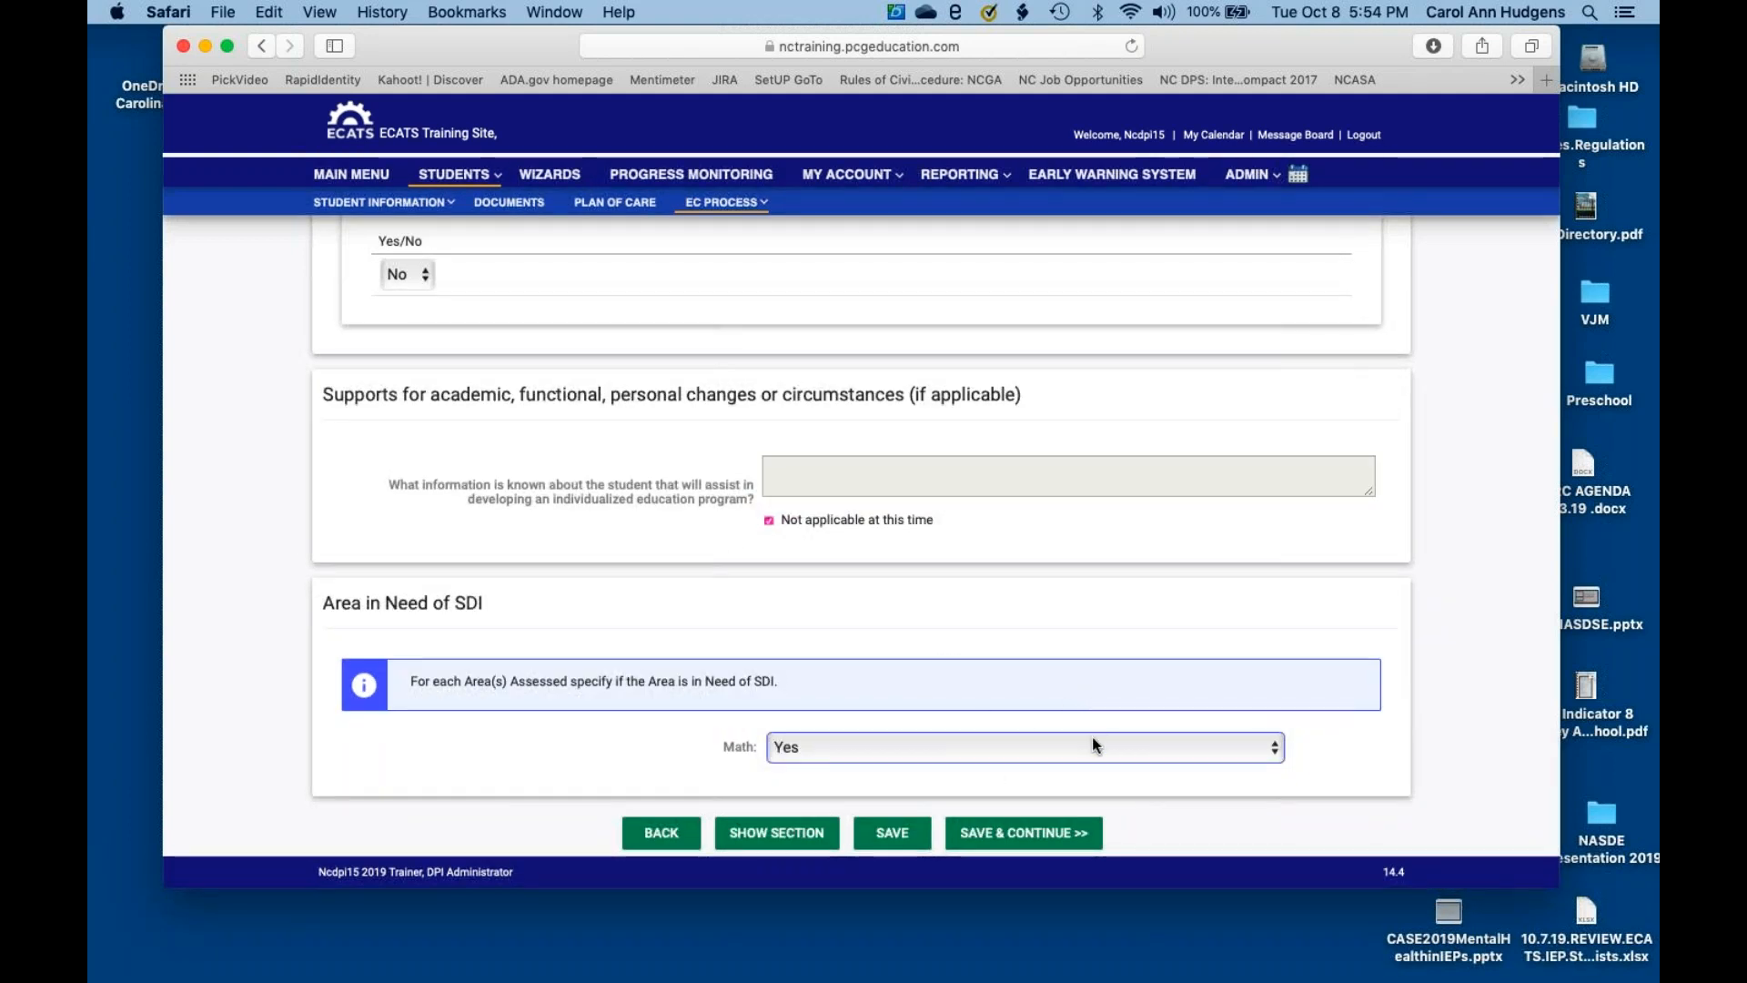
{"action": "left_click", "coordinate": [1036, 835]}
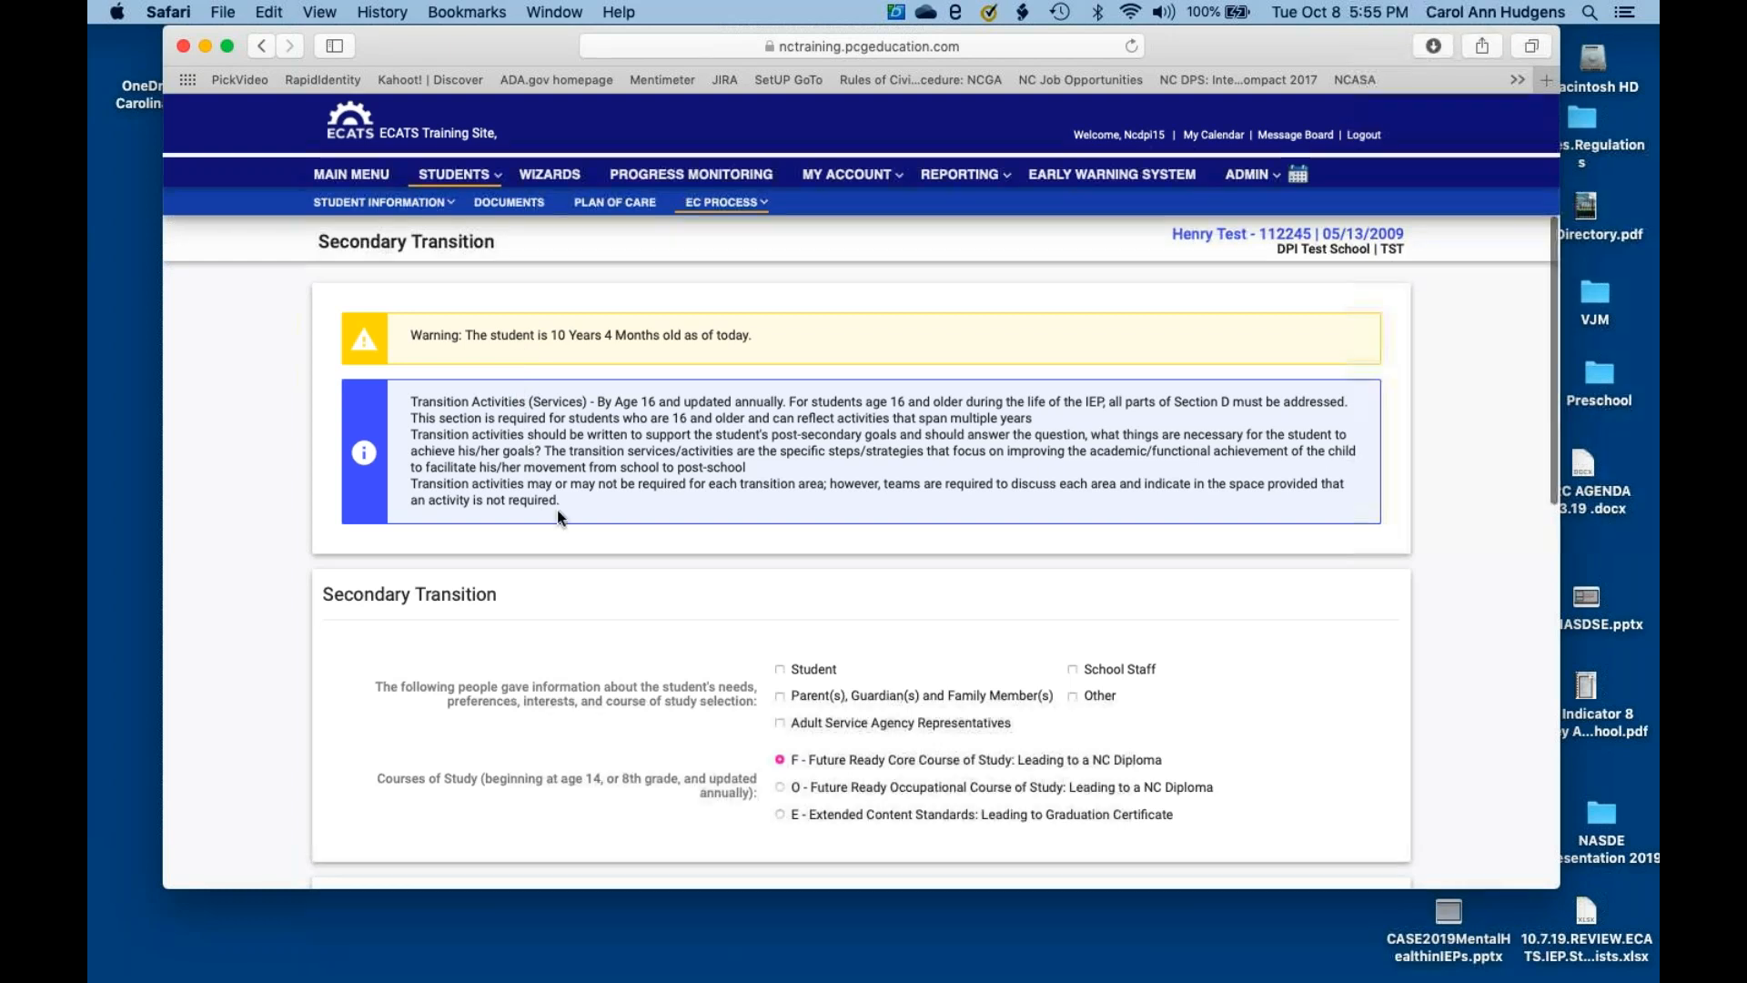
- Look through Secondary Transition down to the Adult Living Skills area and save it, continuing to Annual Goals
{"action": "scroll", "coordinate": [558, 515], "scroll_direction": "down", "scroll_amount": 1}
{"action": "scroll", "coordinate": [558, 515], "scroll_direction": "down", "scroll_amount": 12}
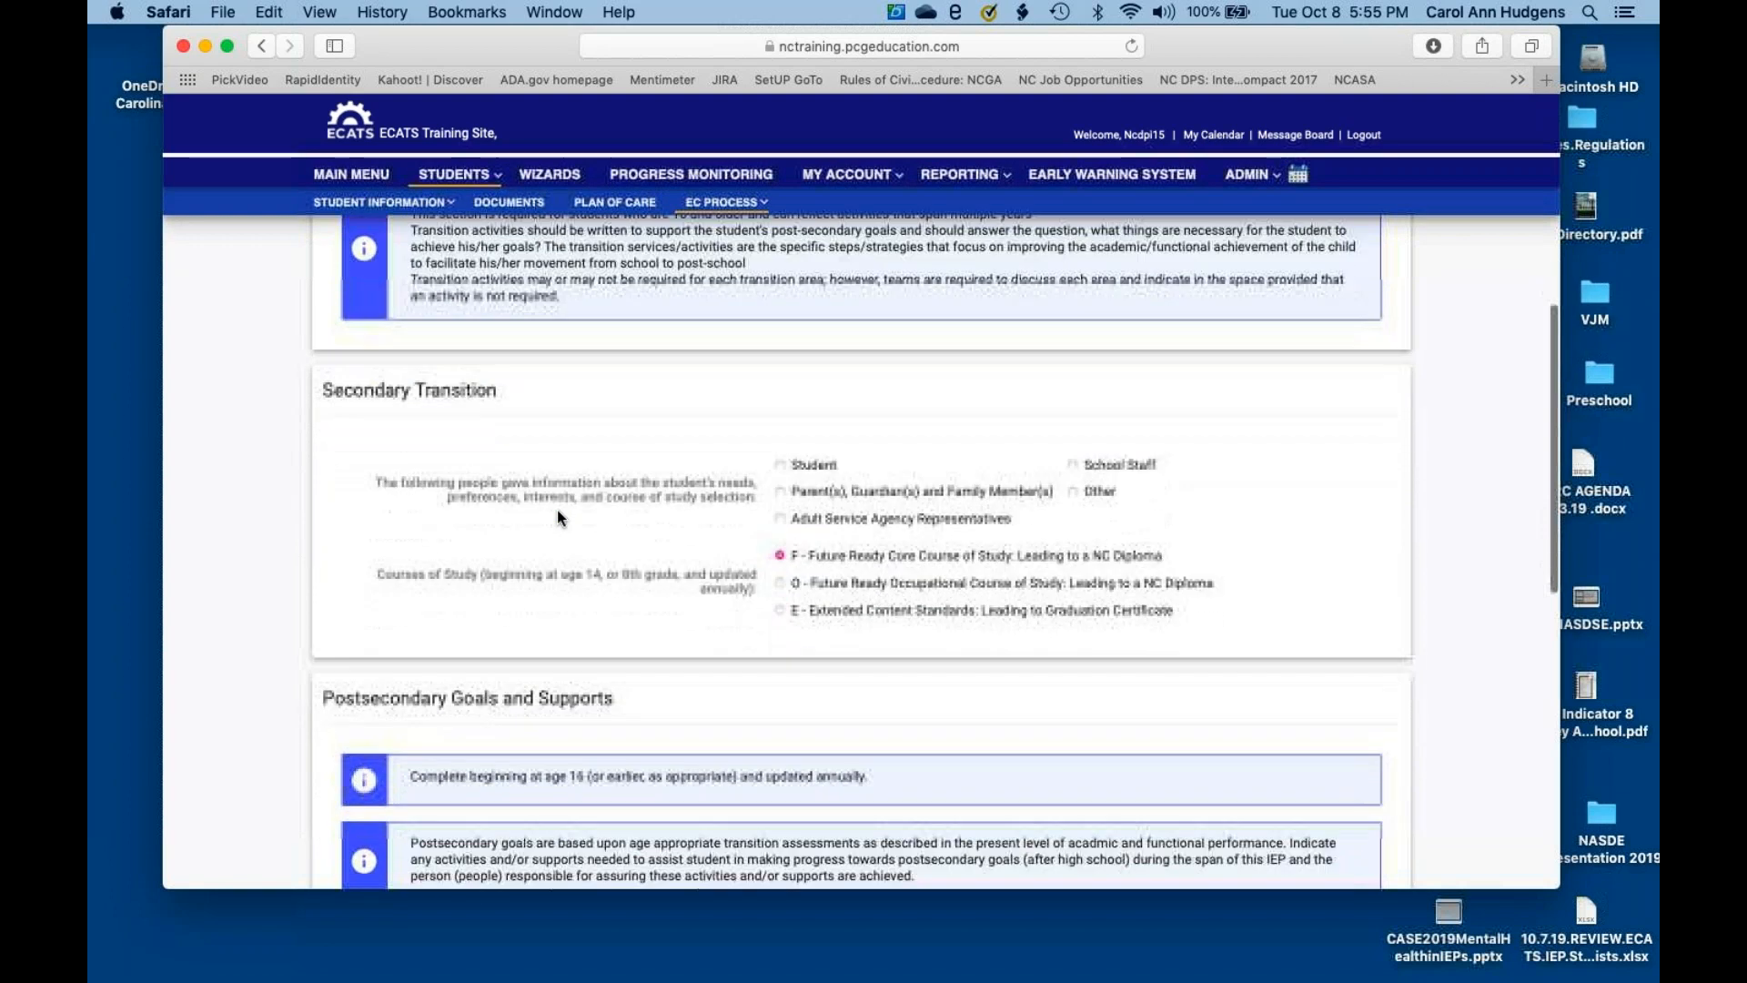
{"action": "scroll", "coordinate": [557, 513], "scroll_direction": "down", "scroll_amount": 6}
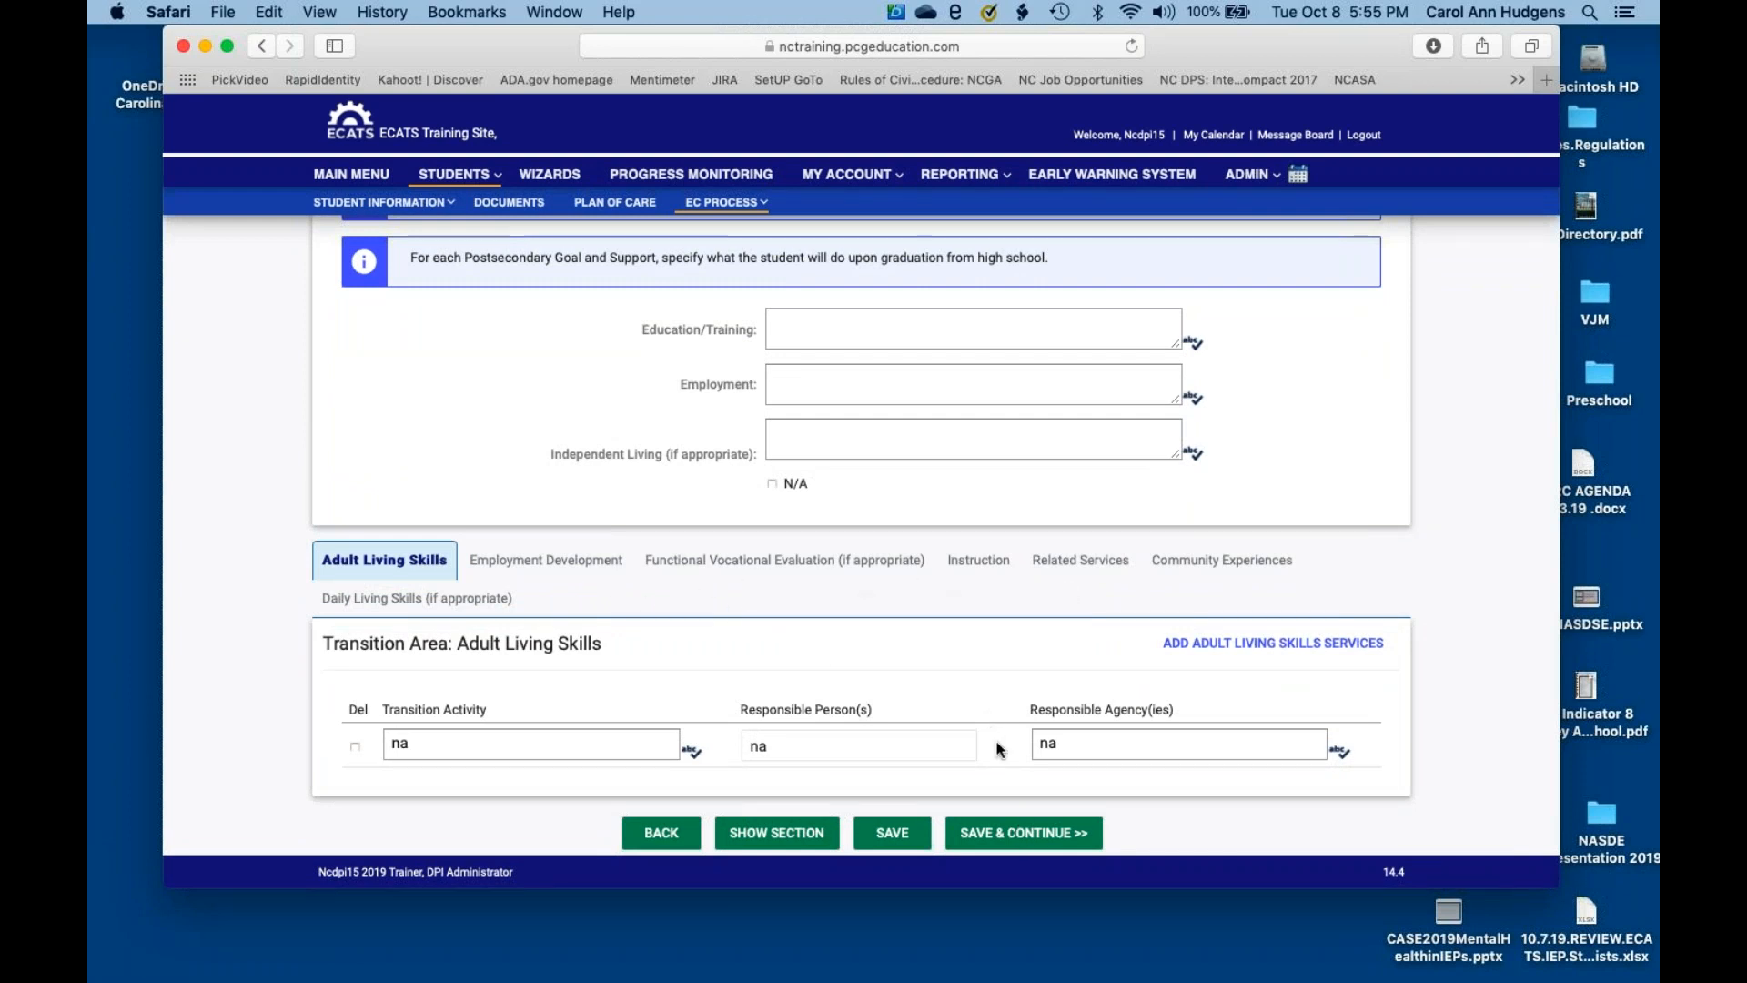
{"action": "left_click", "coordinate": [1013, 836]}
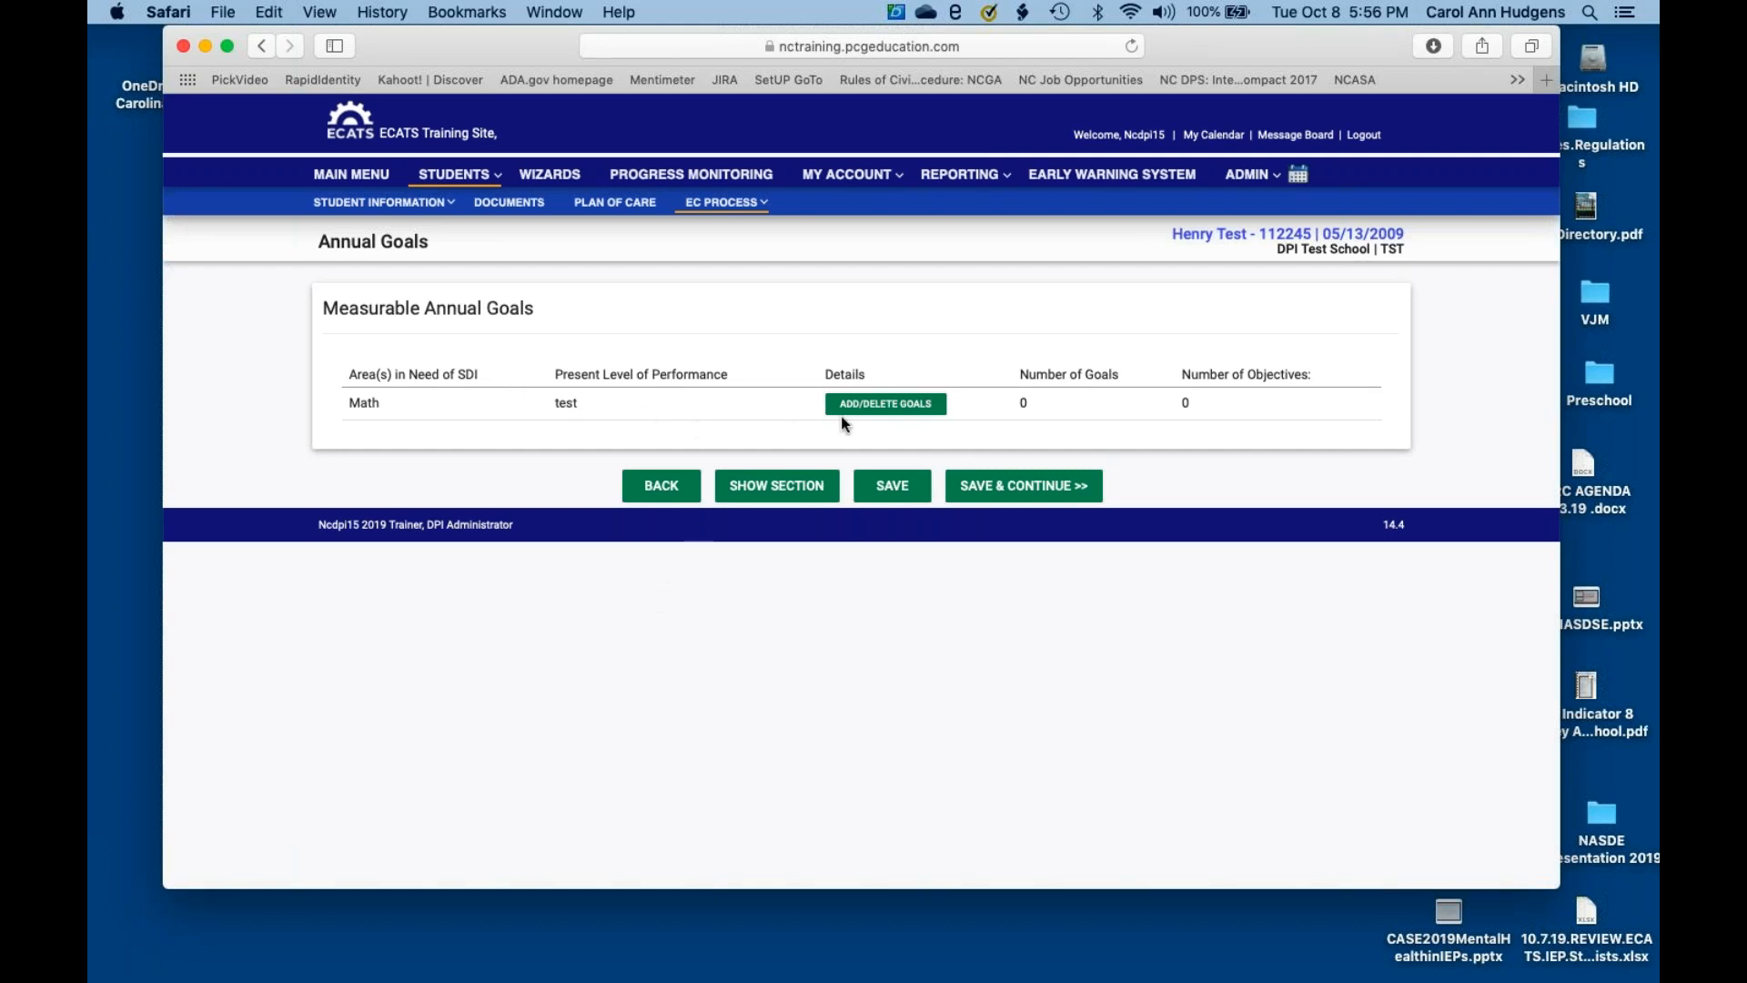
- Add two annual goals for the Math area, named "Goal 1" and "Goal 2", and save them
{"action": "left_click", "coordinate": [871, 406]}
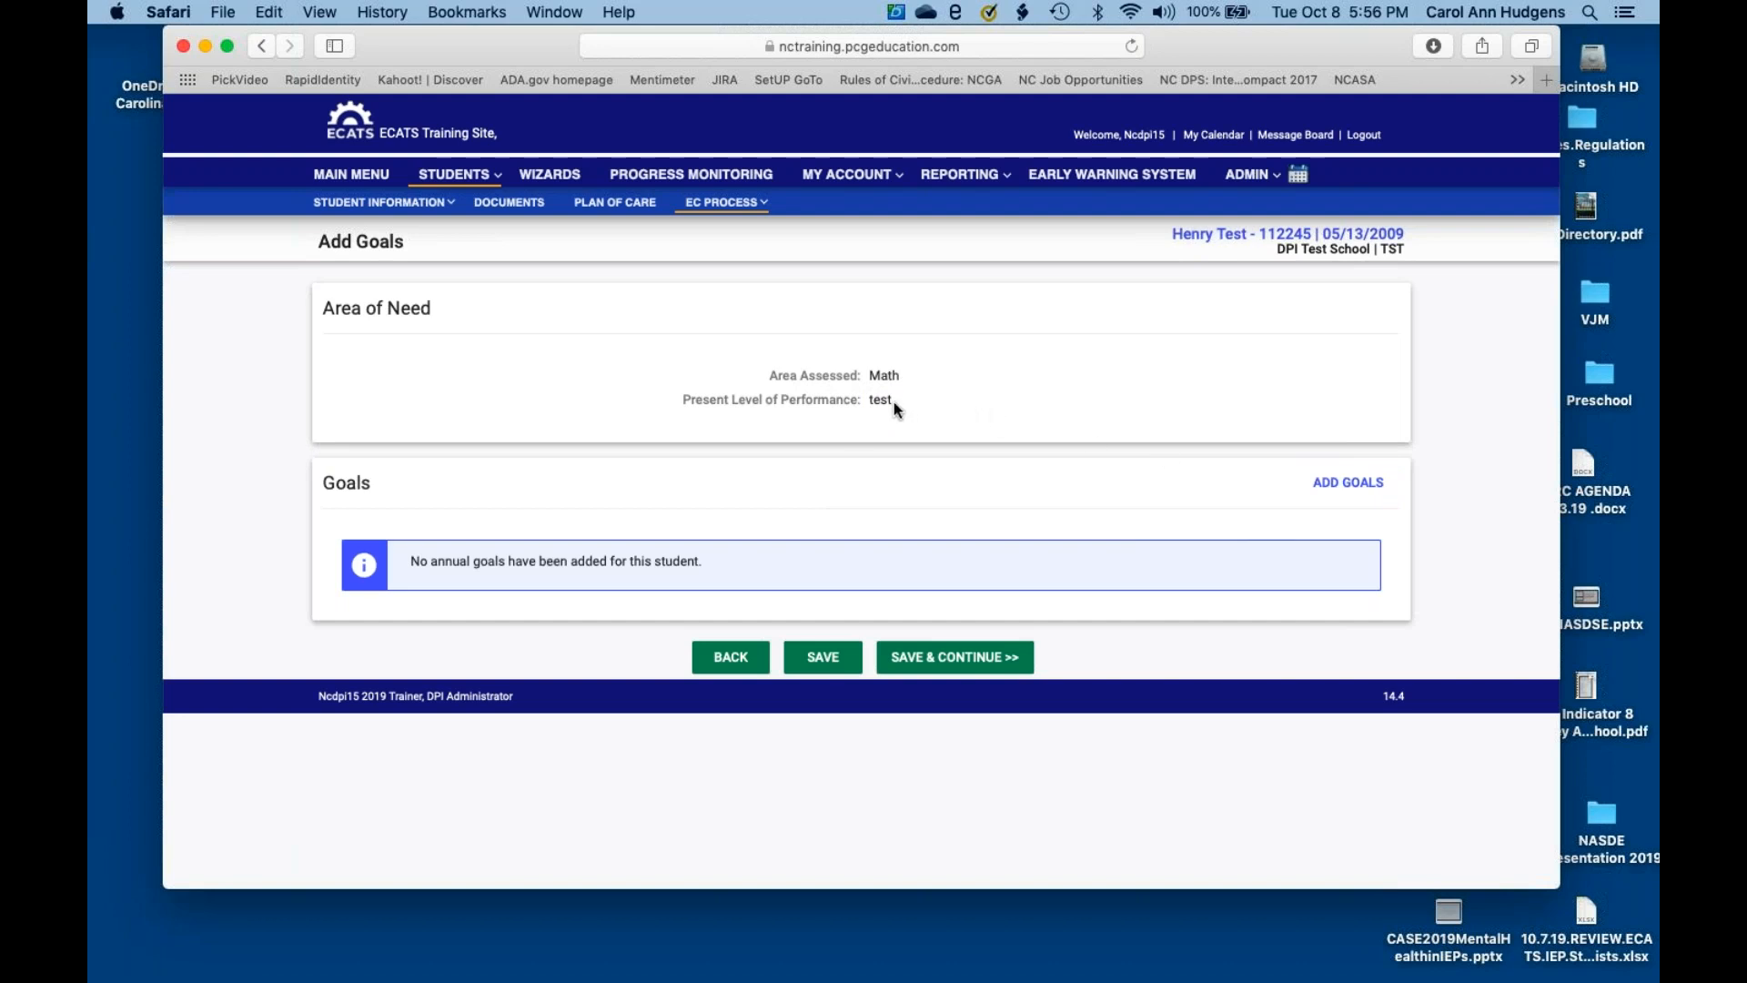
{"action": "left_click", "coordinate": [1325, 490]}
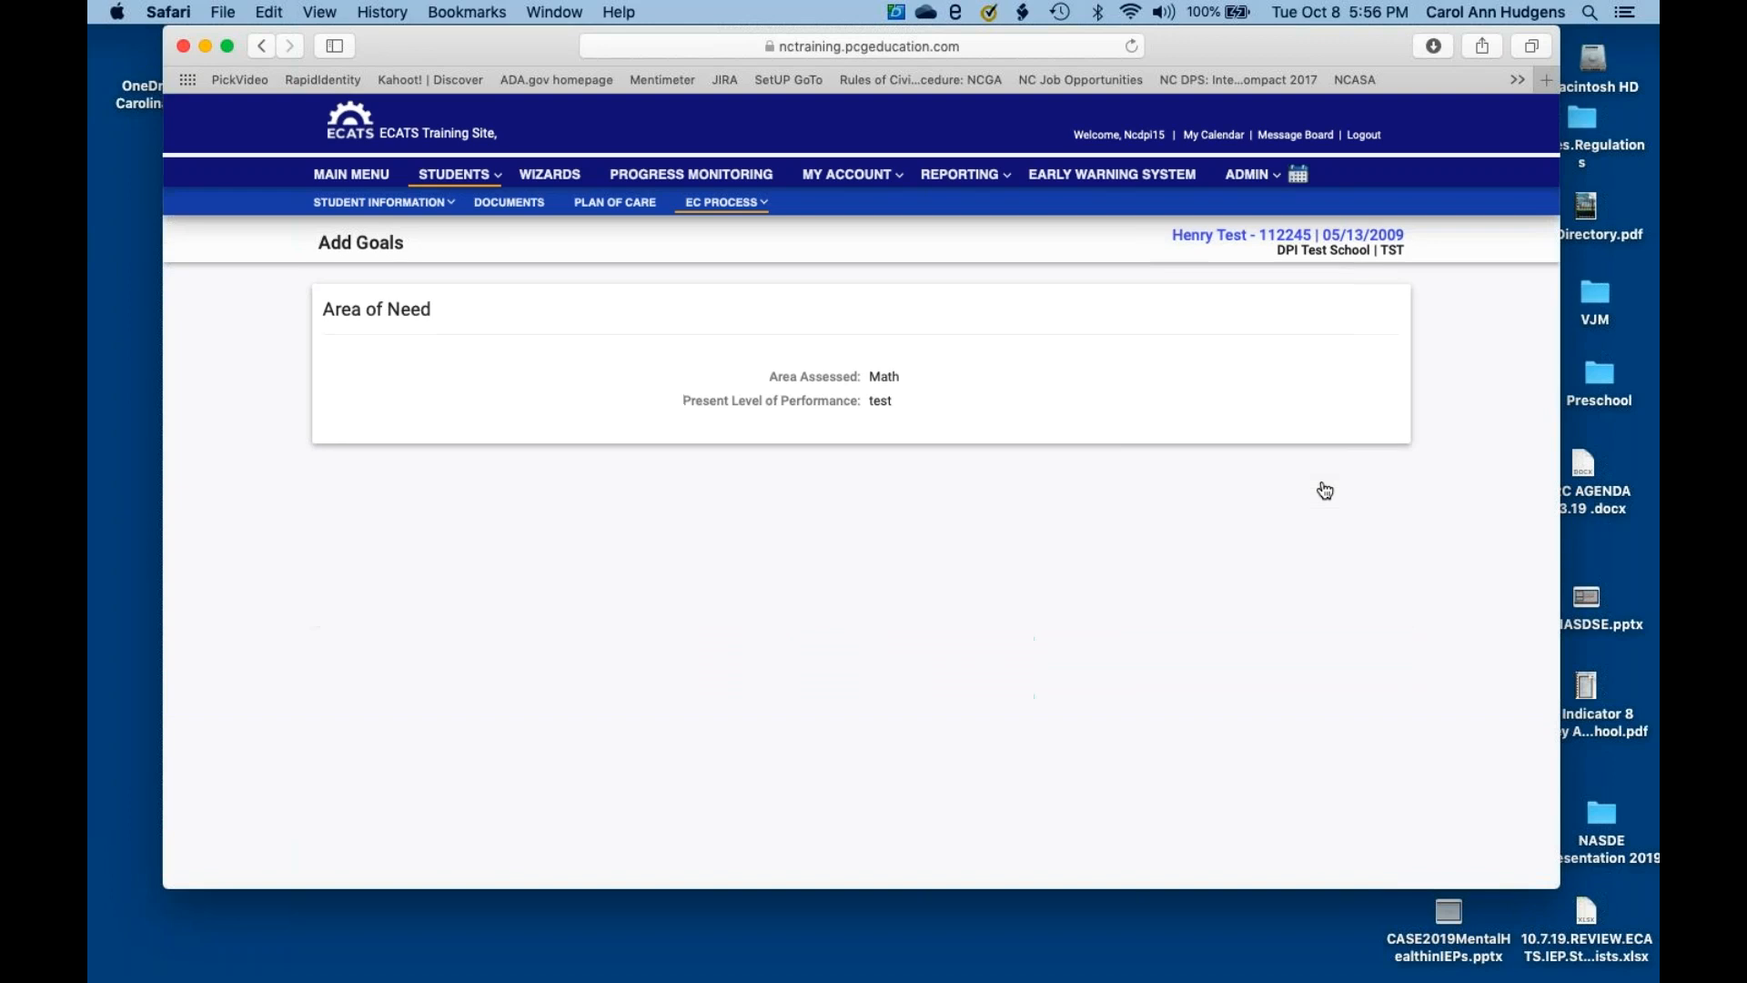
{"action": "left_click", "coordinate": [1011, 567]}
{"action": "type", "text": "Goal 1"}
{"action": "left_click", "coordinate": [947, 618]}
{"action": "type", "text": "Goal 2"}
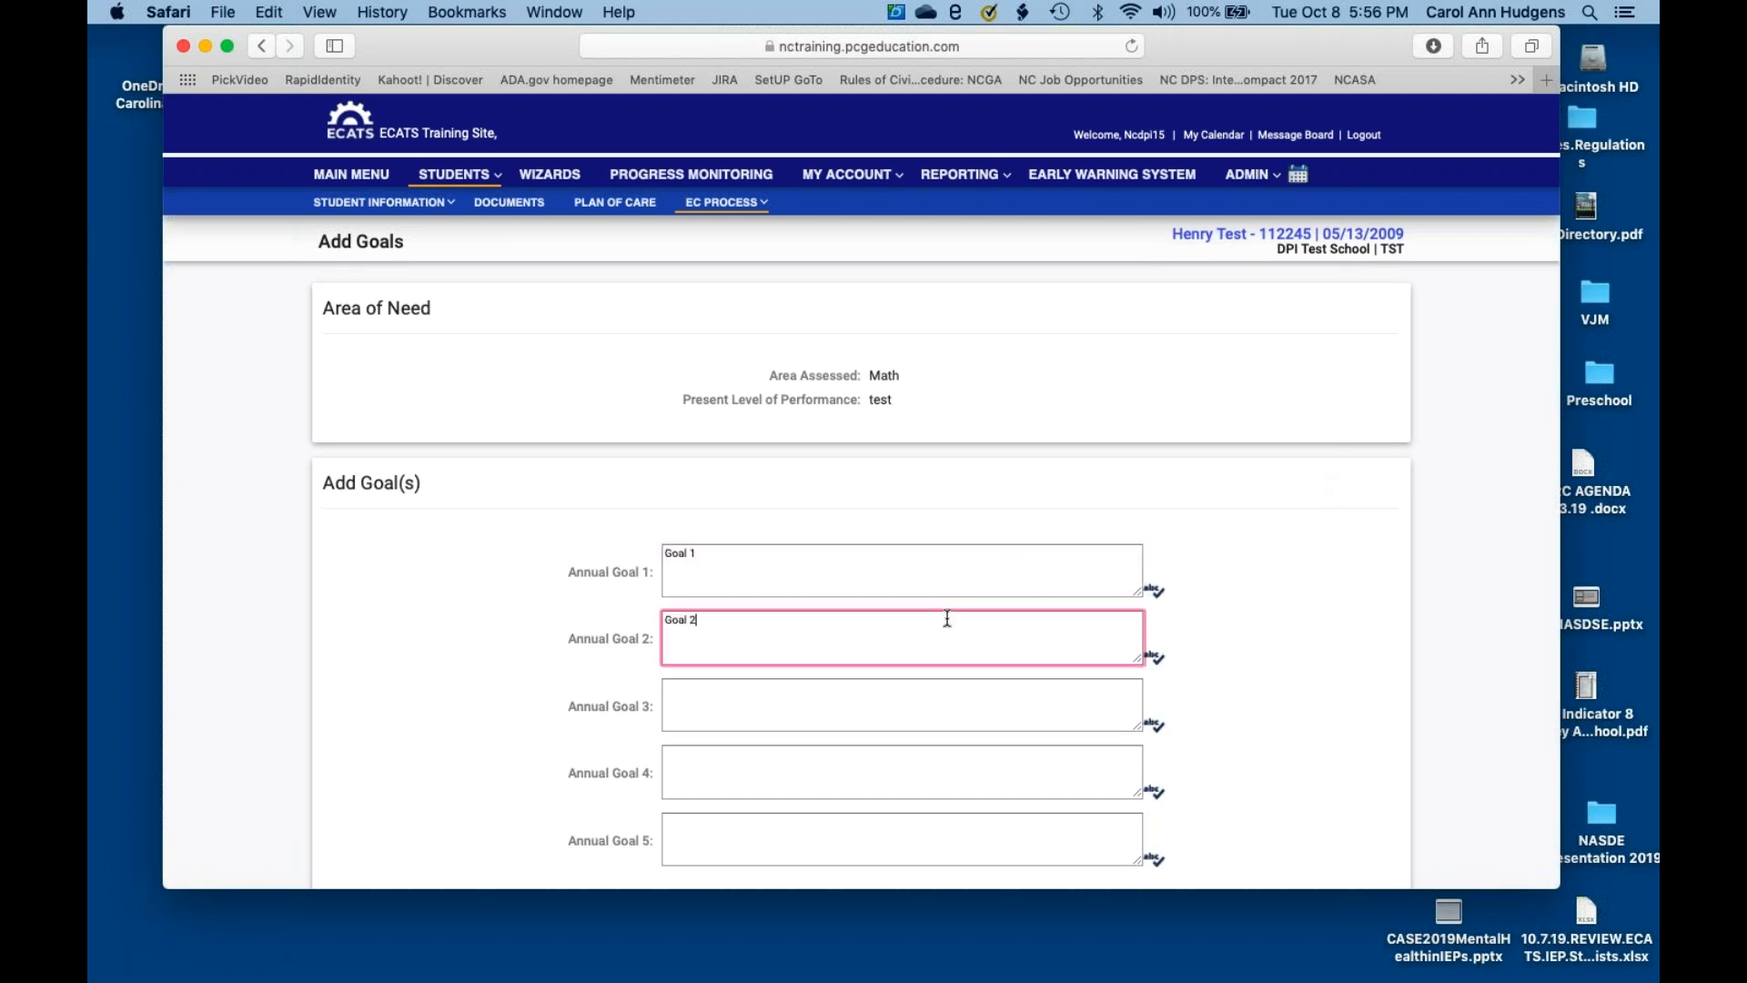
{"action": "scroll", "coordinate": [1055, 648], "scroll_direction": "down", "scroll_amount": 3}
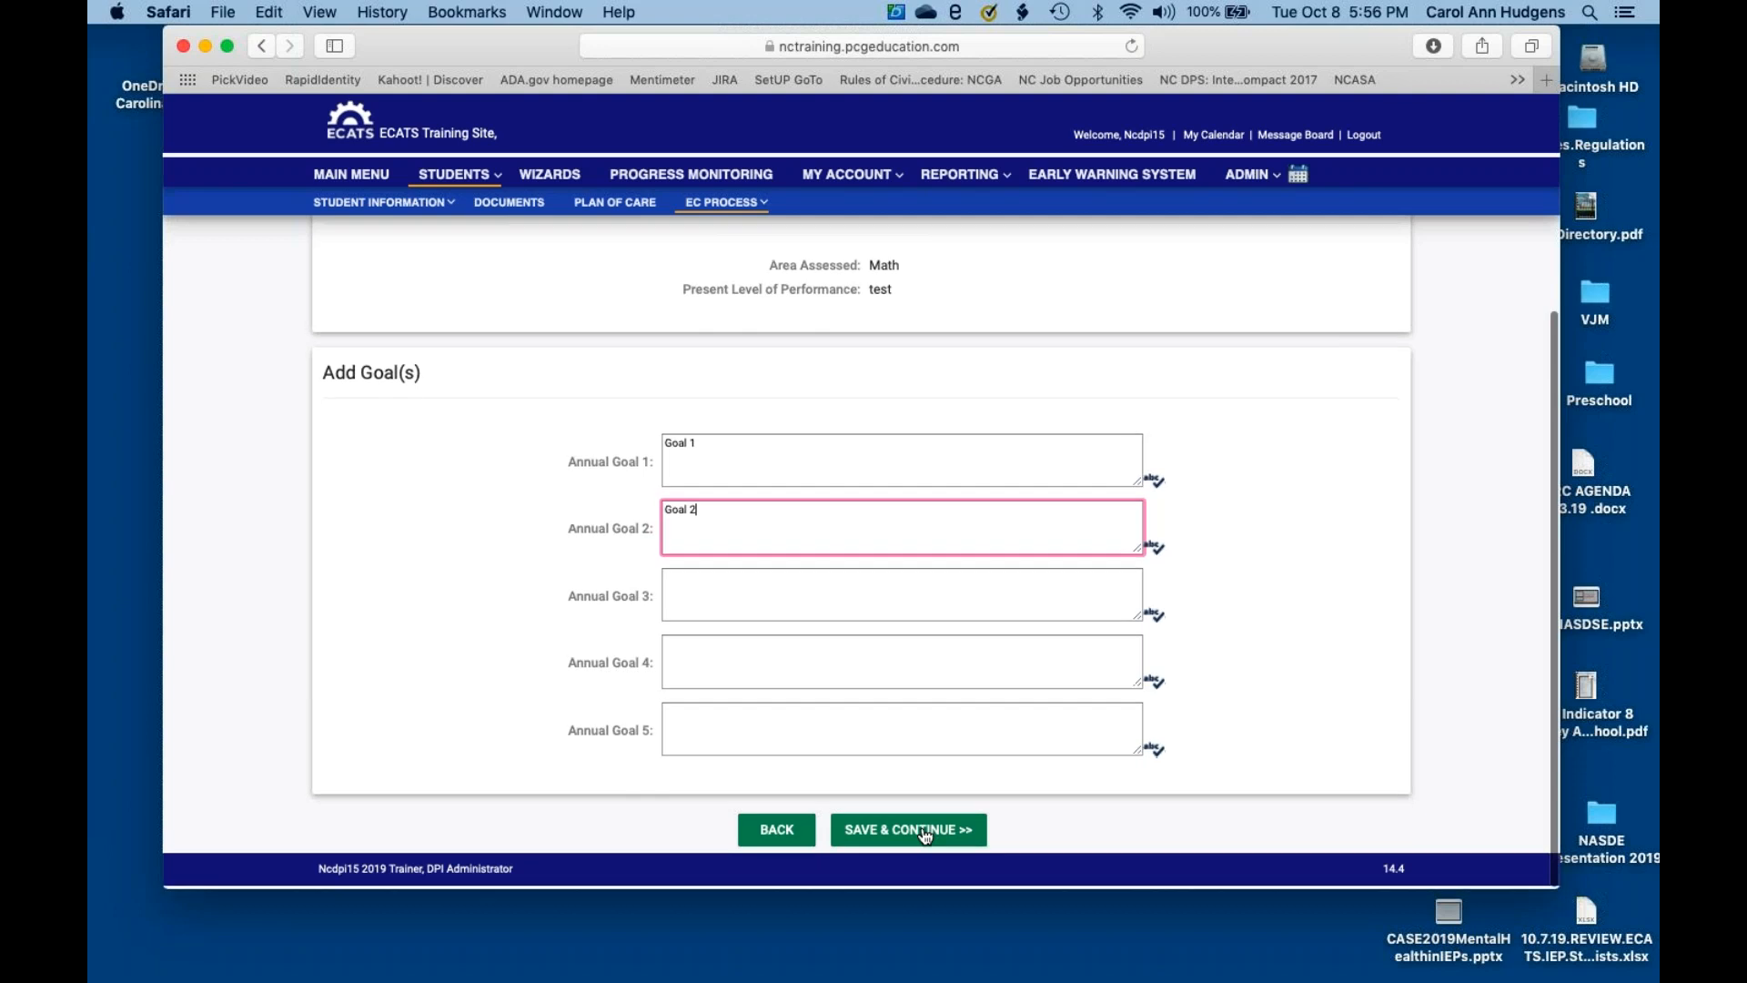
{"action": "left_click", "coordinate": [925, 835]}
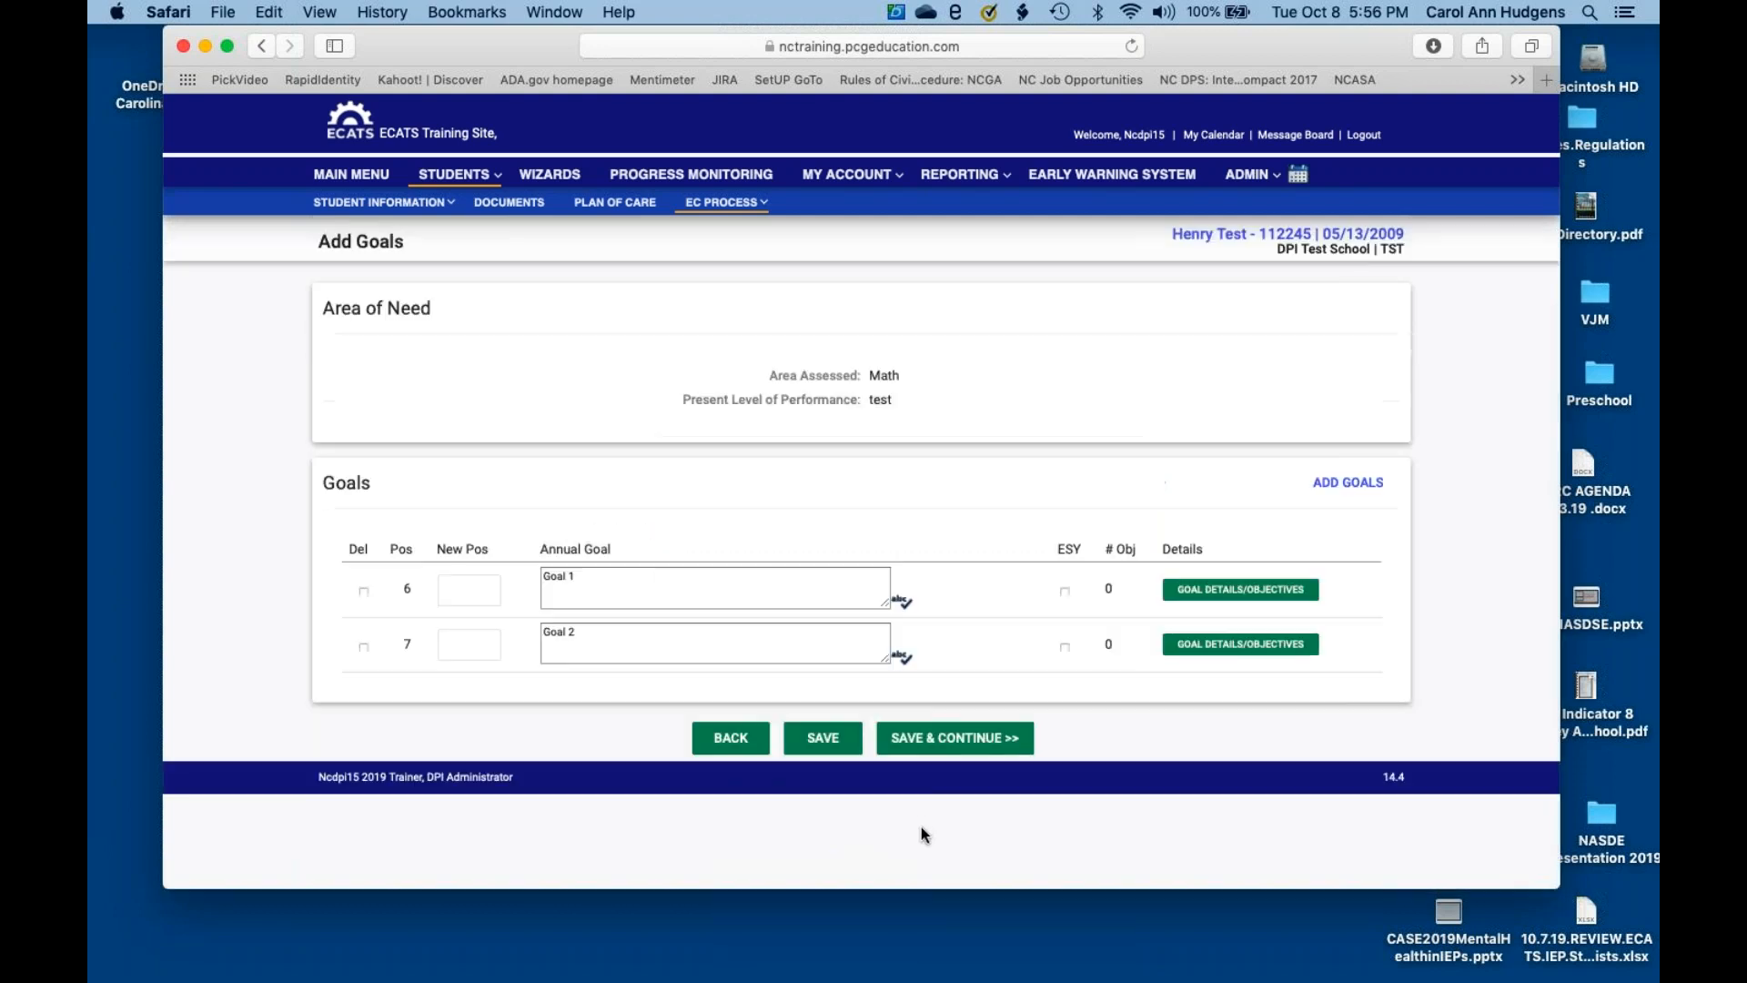
- Open the details of Goal 1 and answer No to both the transition goals and the assistive technology questions
{"action": "left_click", "coordinate": [1203, 596]}
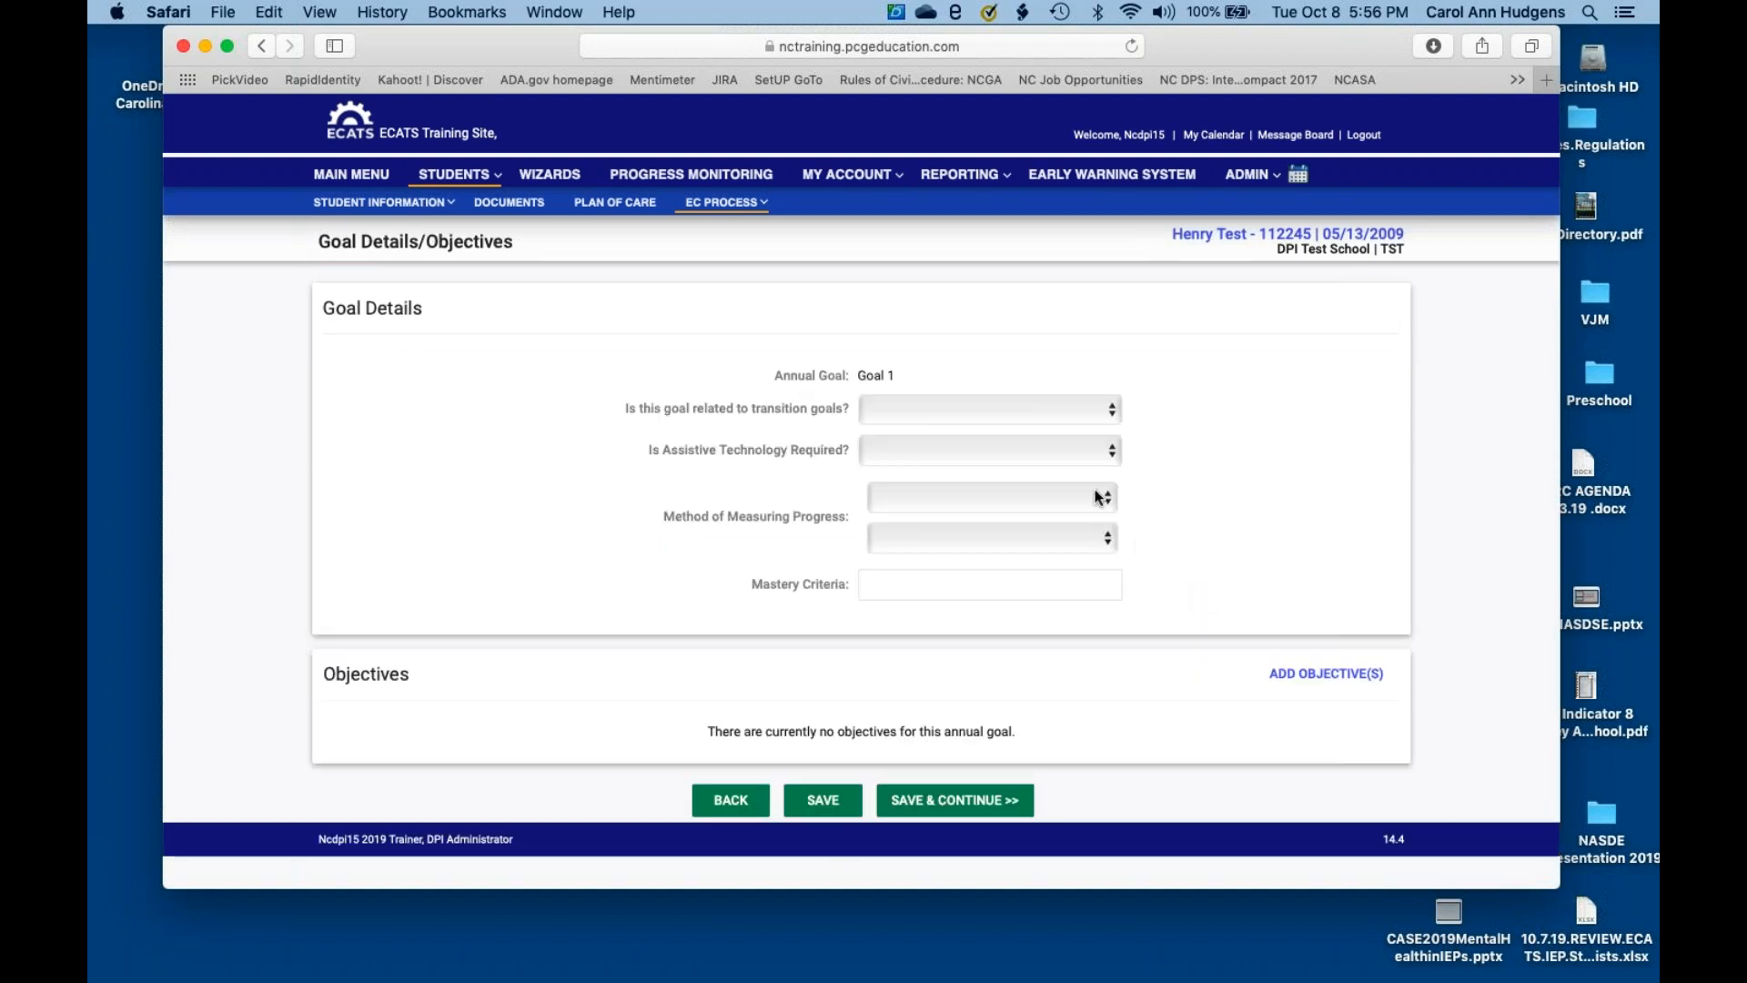
{"action": "left_click", "coordinate": [1081, 409]}
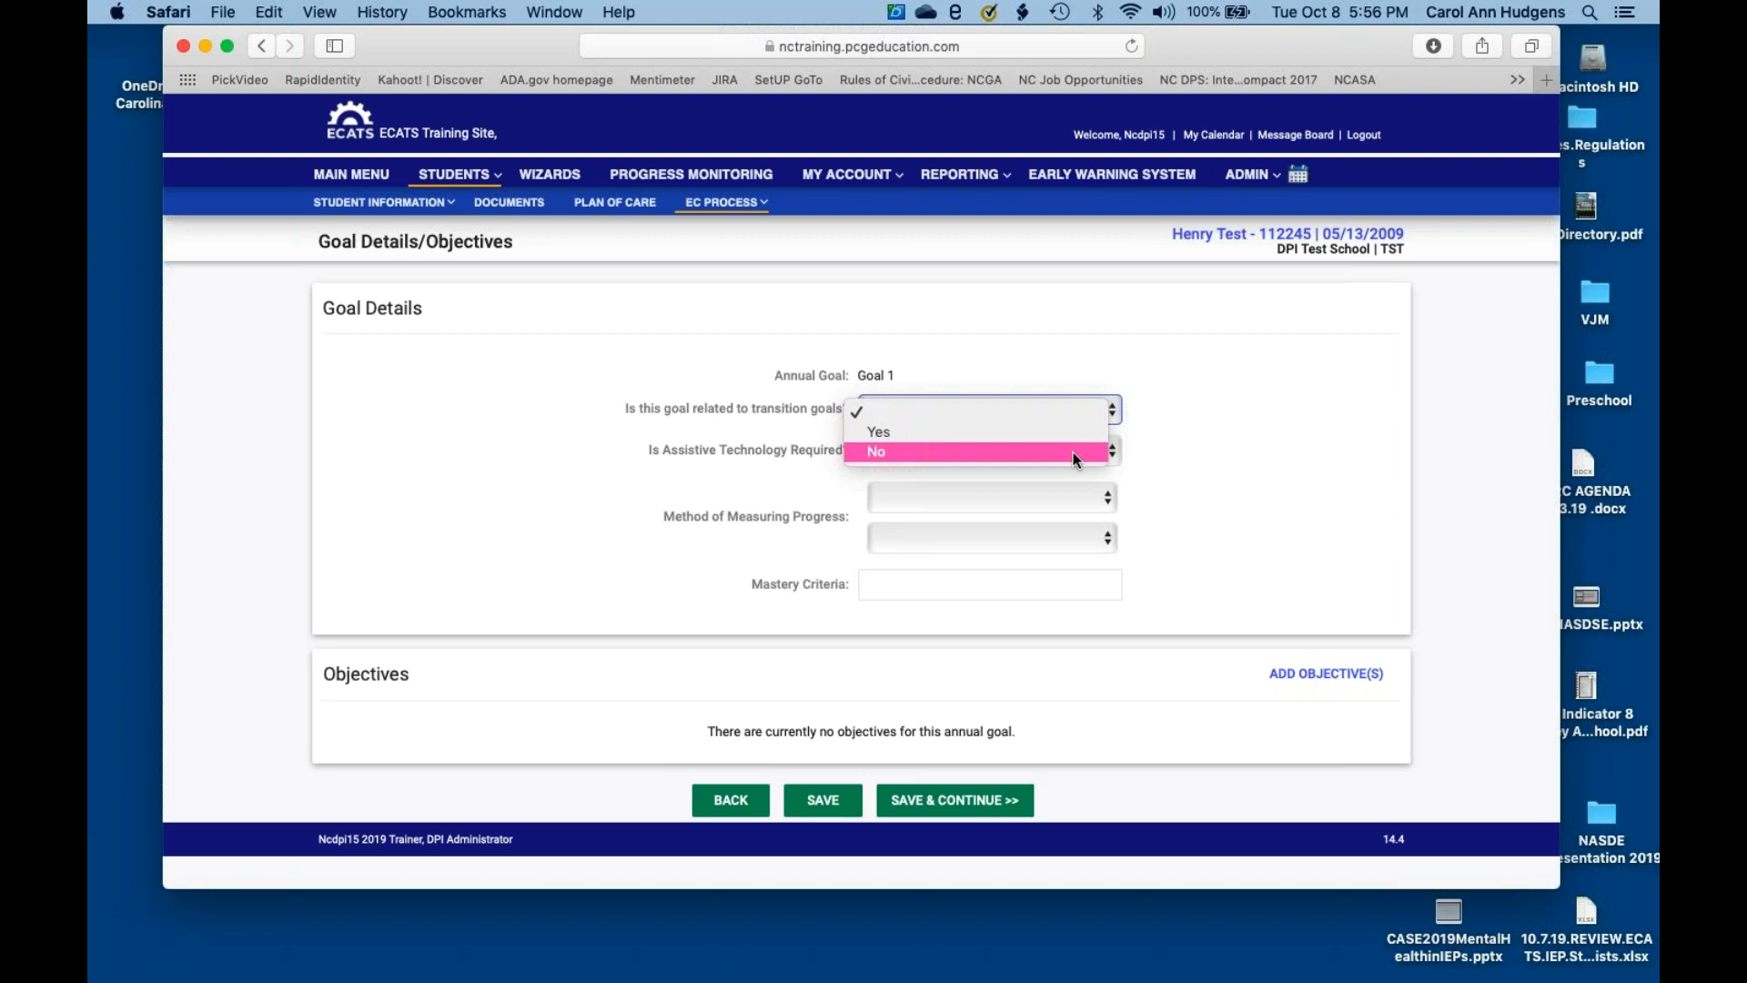
{"action": "left_click", "coordinate": [1073, 451]}
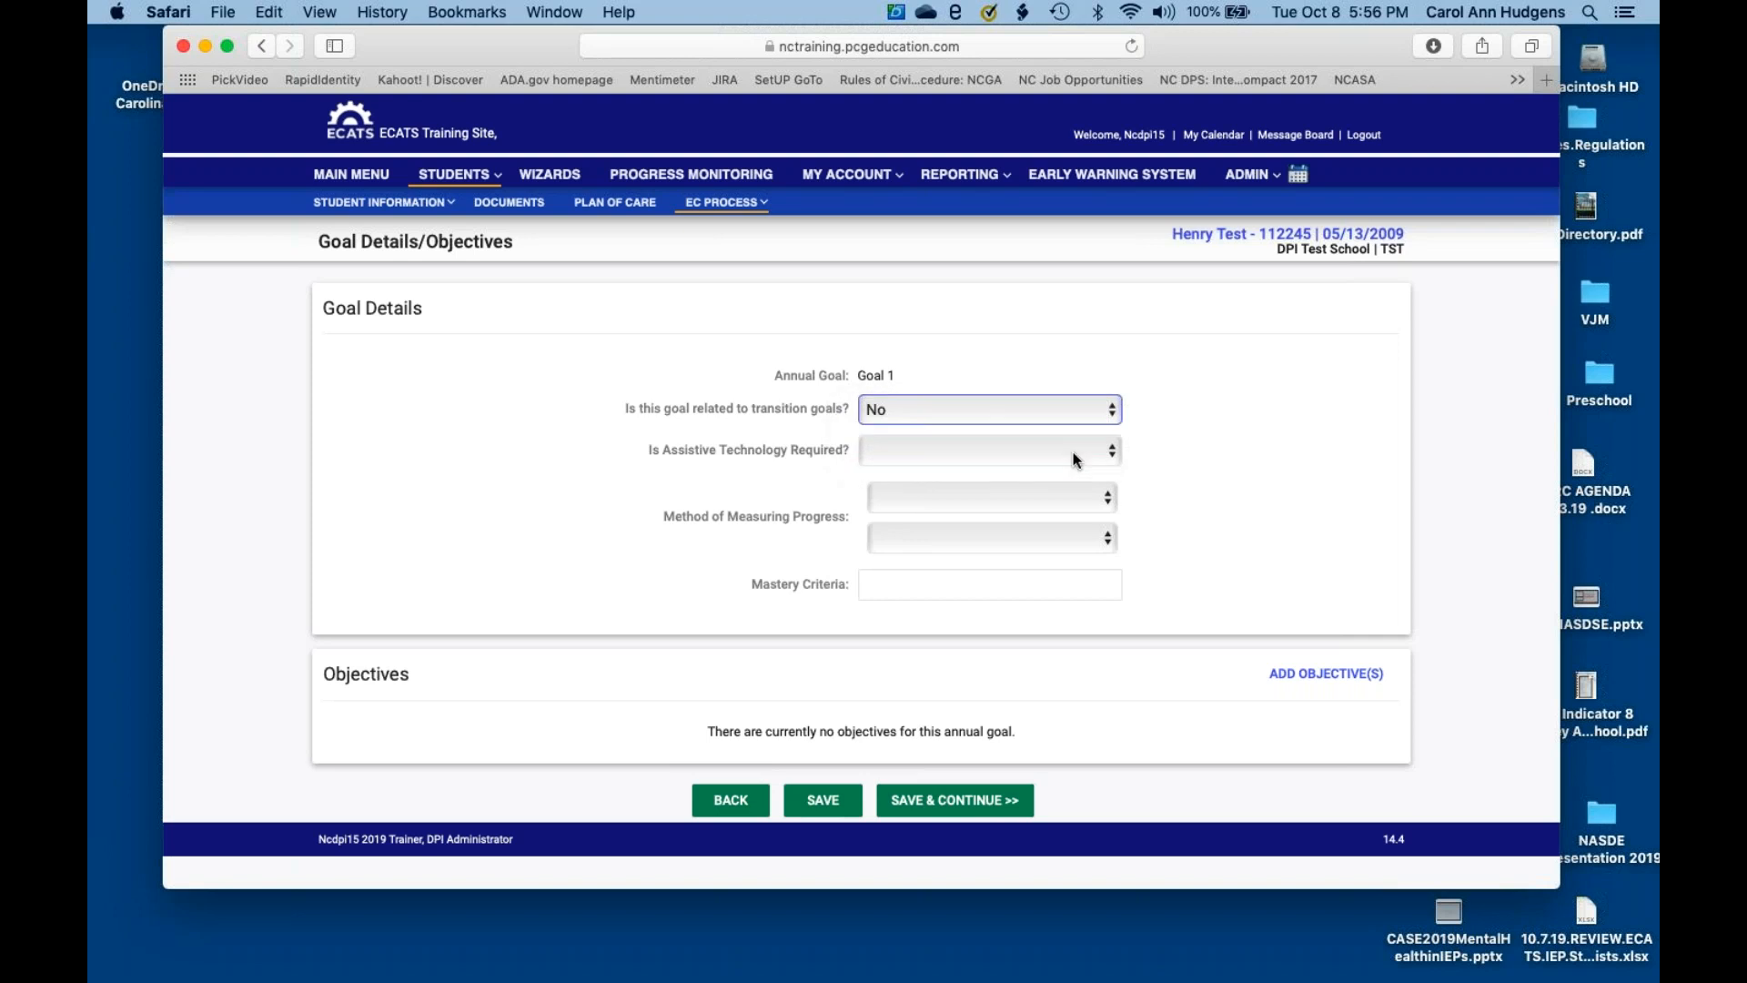
{"action": "left_click", "coordinate": [1115, 459]}
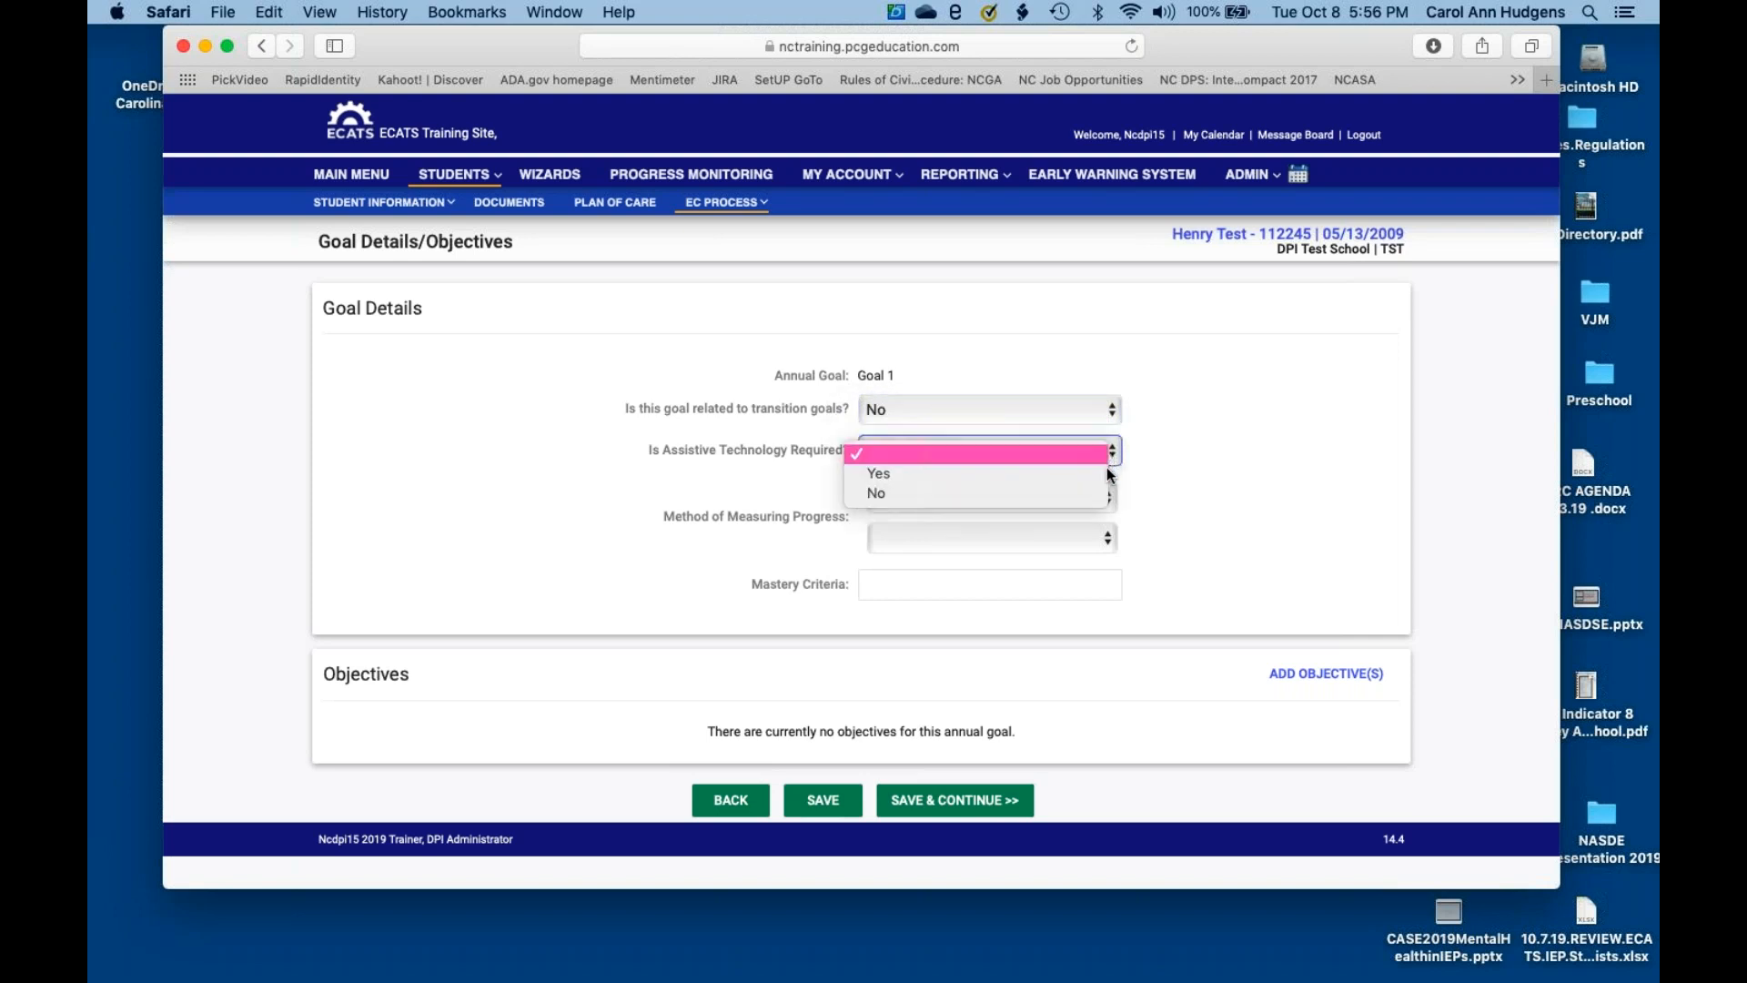
{"action": "left_click", "coordinate": [1098, 501]}
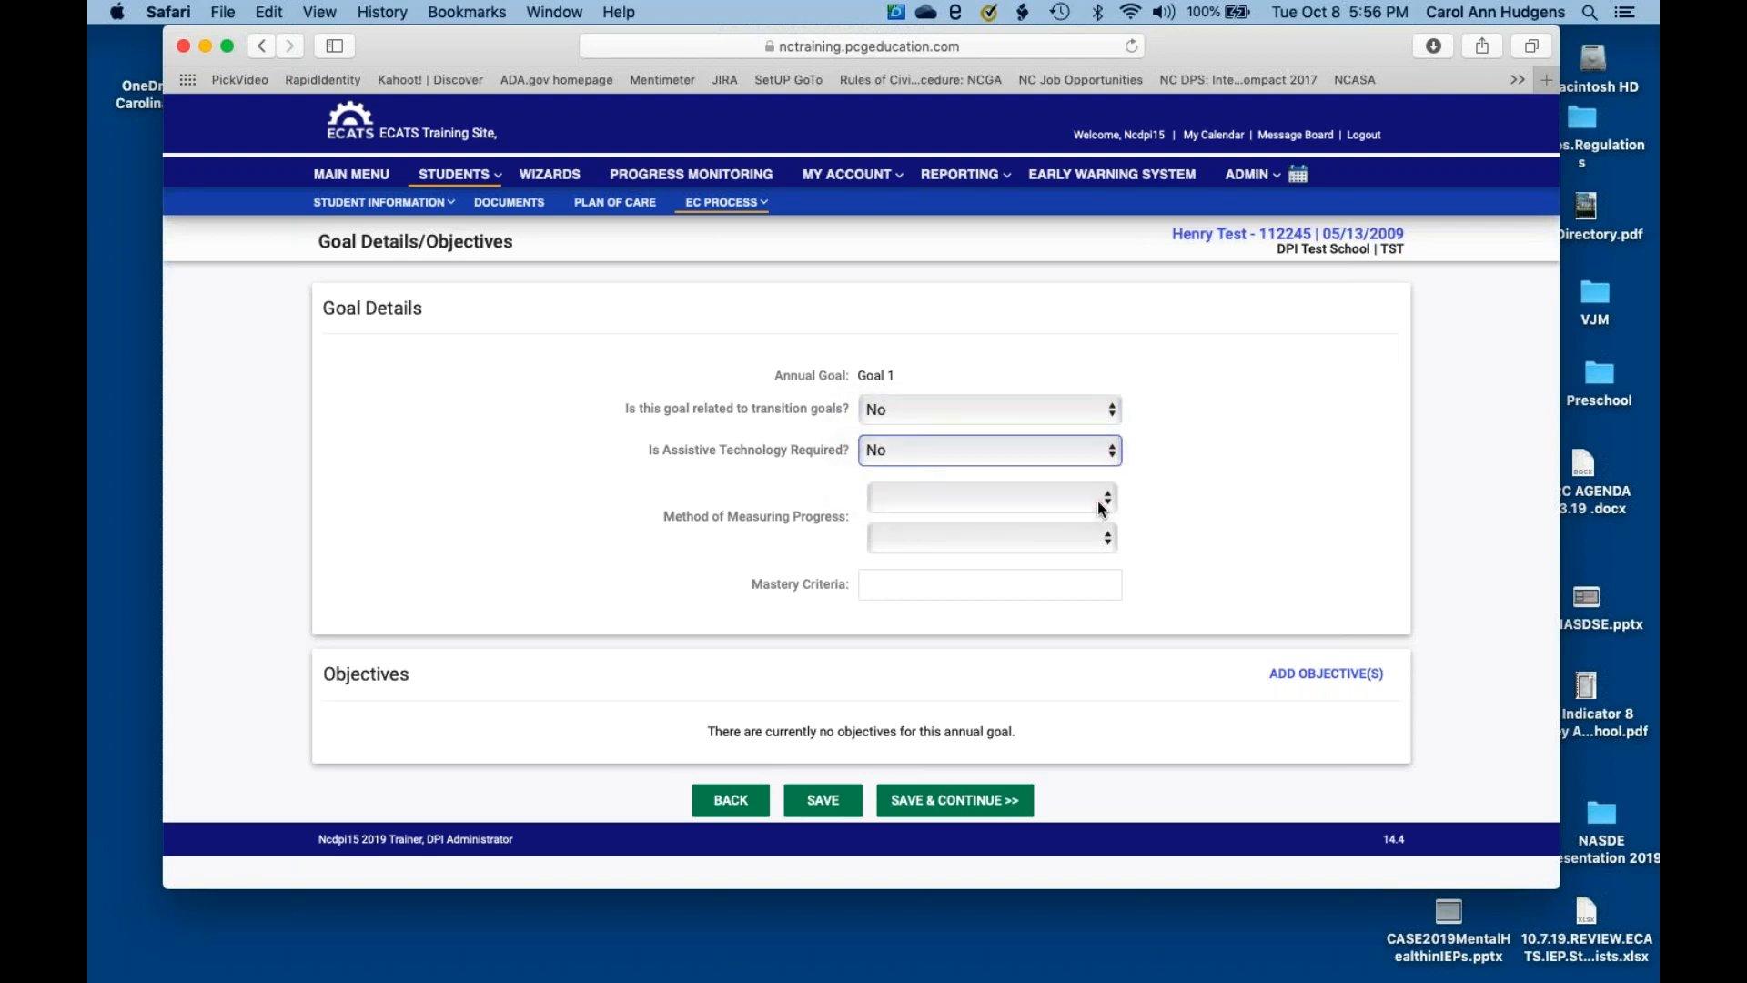
- Set Goal 1's method of measuring progress to Data sheets and its mastery criteria to 100
{"action": "left_click", "coordinate": [1108, 502]}
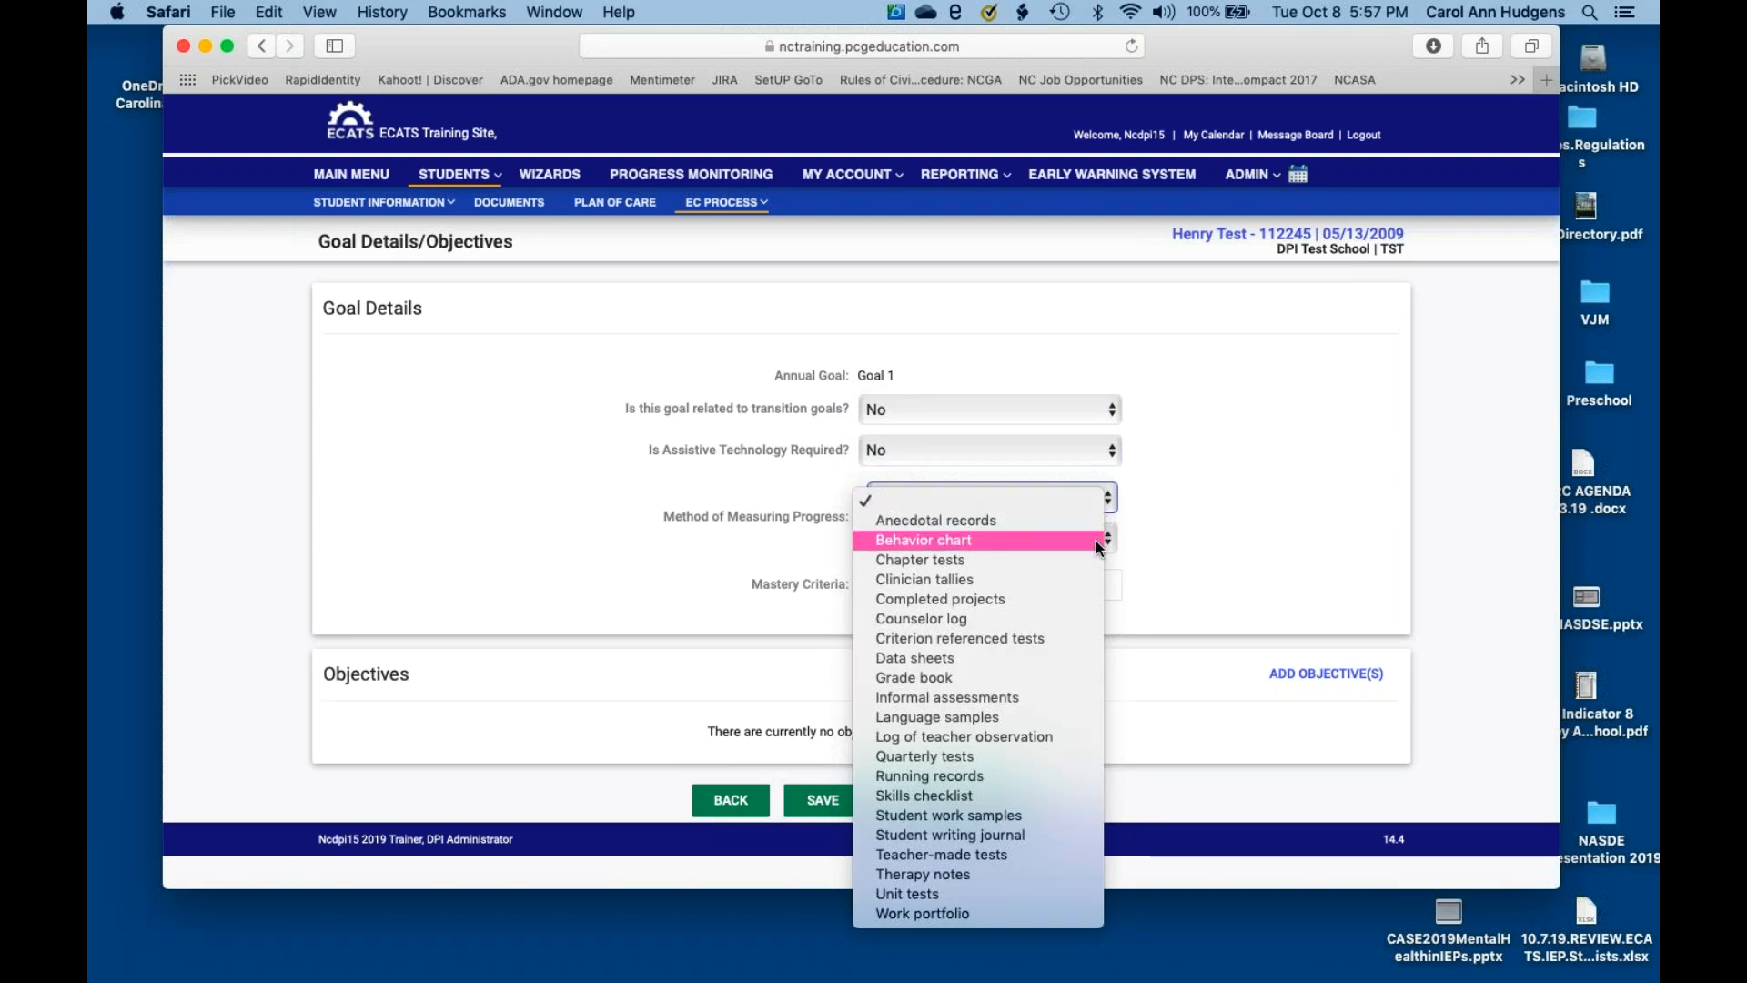
{"action": "left_click", "coordinate": [1084, 657]}
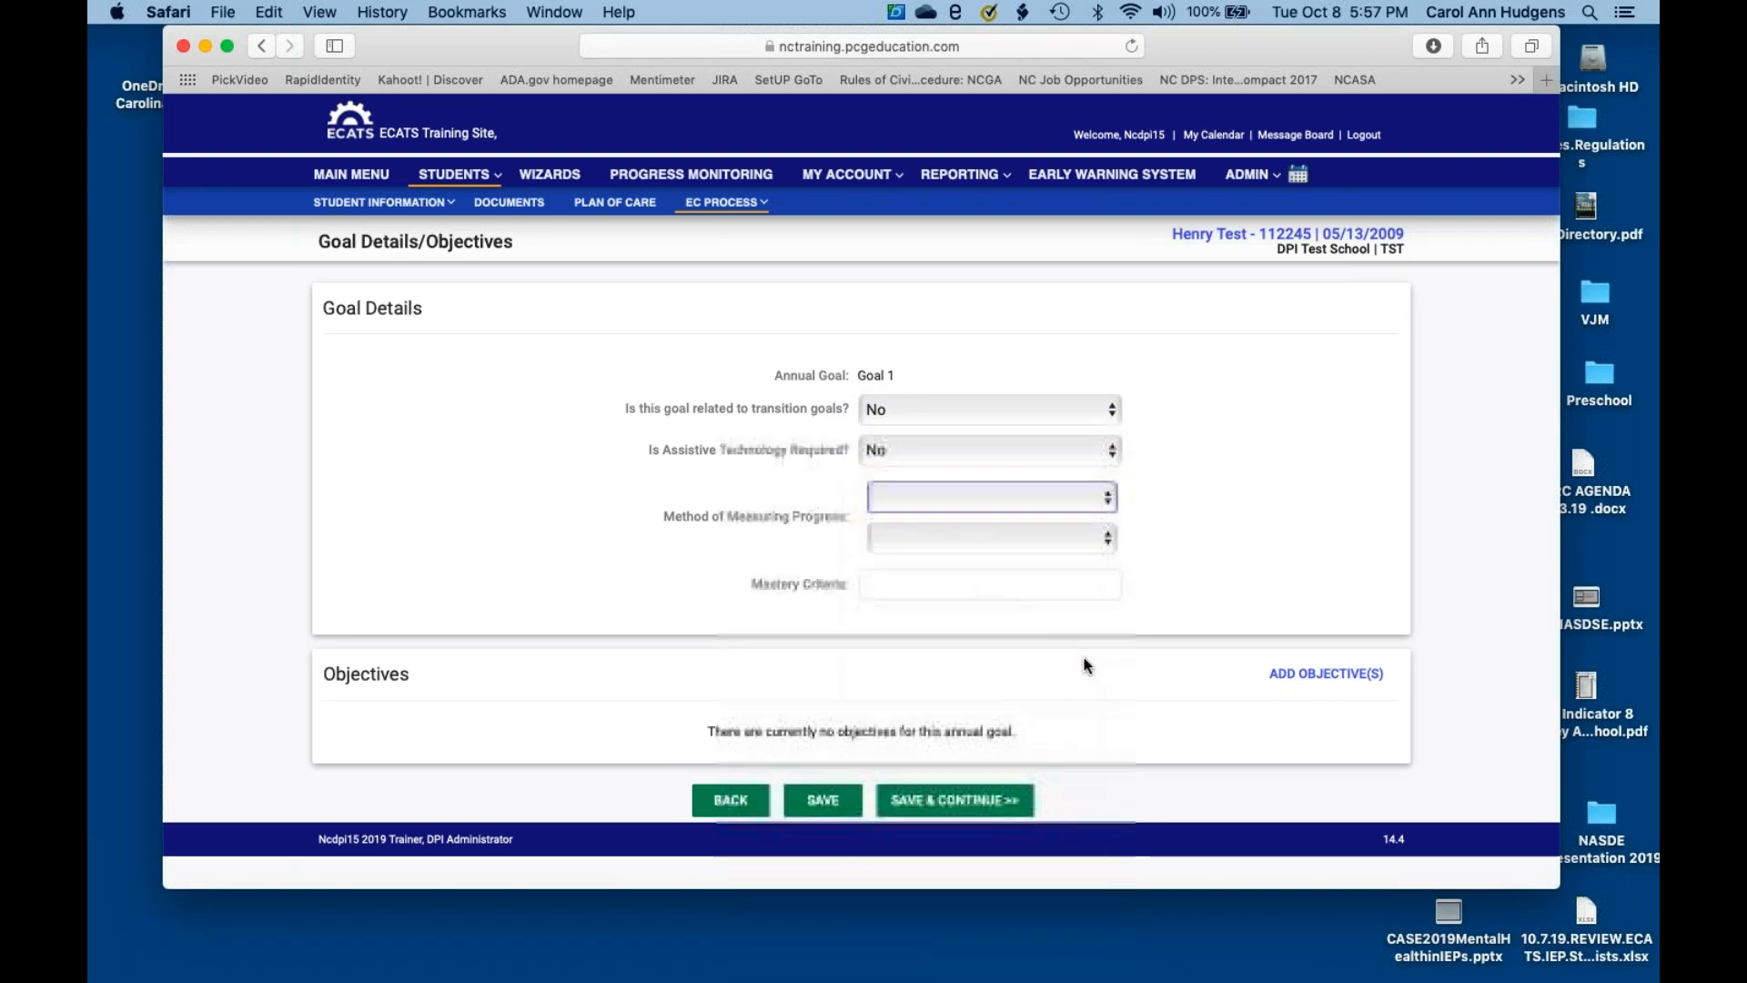
{"action": "left_click", "coordinate": [1092, 587]}
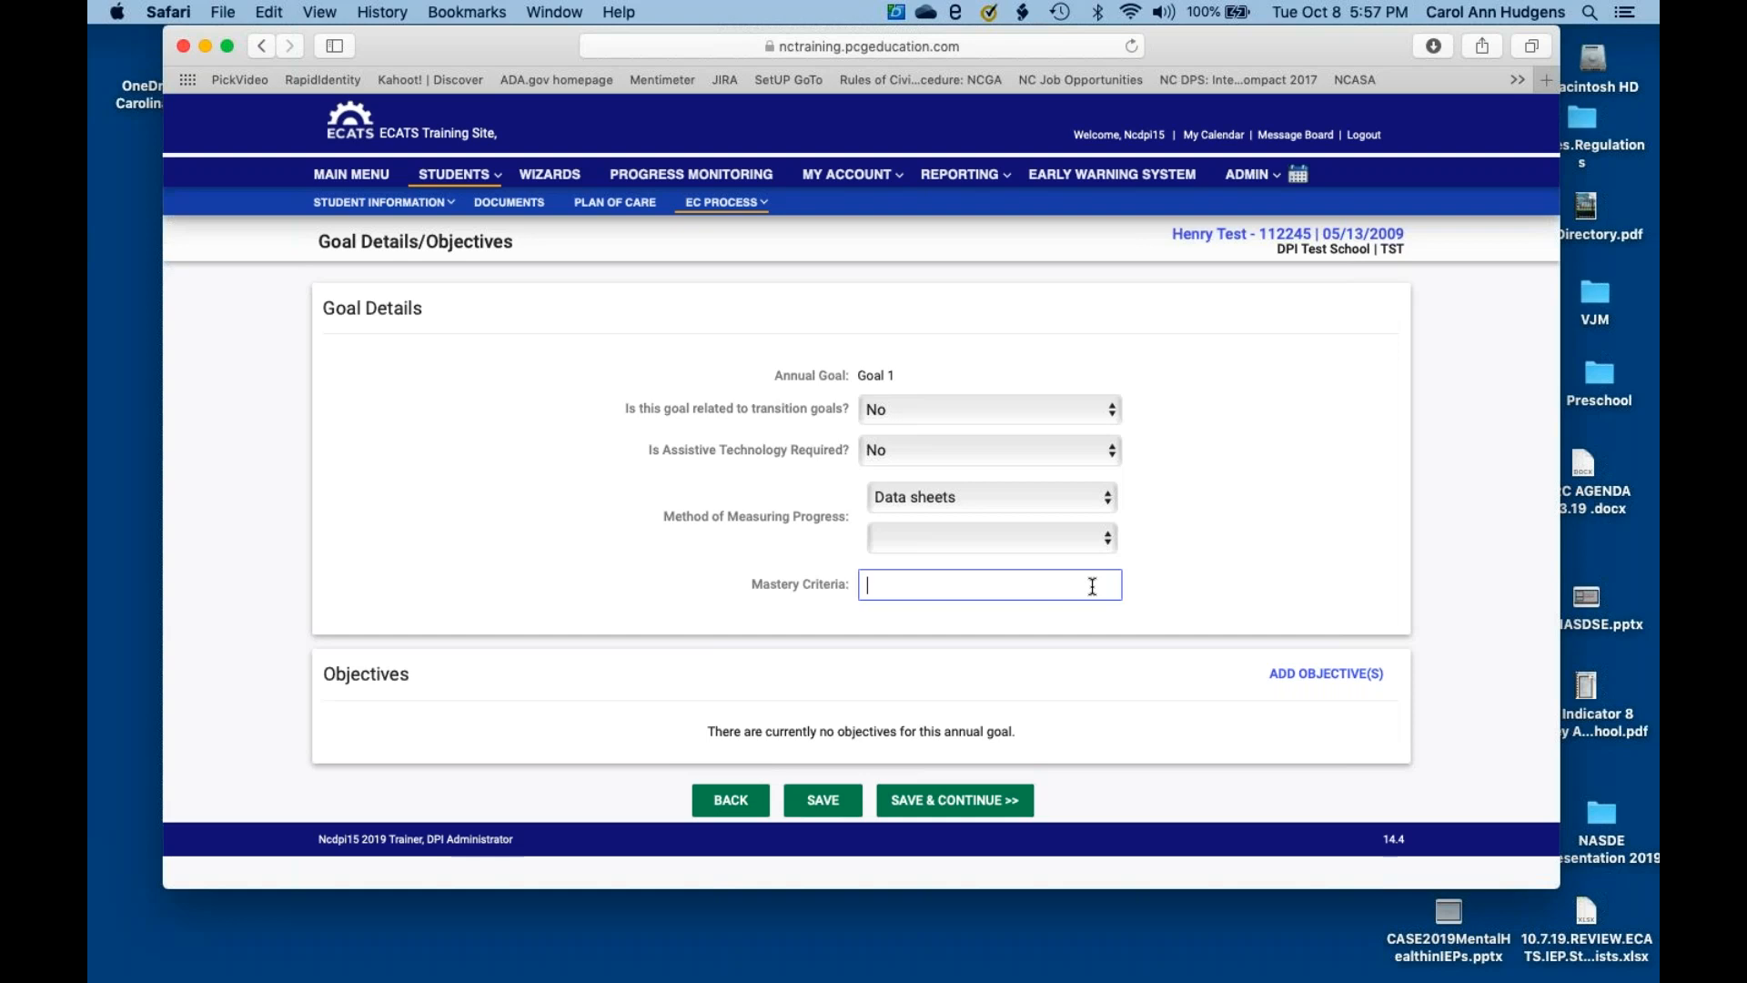
{"action": "type", "text": "100"}
{"action": "key", "text": "BackSpace"}
{"action": "key", "text": "BackSpace"}
{"action": "key", "text": "BackSpace"}
{"action": "type", "text": "80"}
{"action": "key", "text": "BackSpace"}
{"action": "key", "text": "BackSpace"}
{"action": "type", "text": "150"}
{"action": "key", "text": "BackSpace"}
{"action": "key", "text": "BackSpace"}
{"action": "key", "text": "BackSpace"}
{"action": "type", "text": "100"}
- Look through the ten objective fields for Goal 1, leave them blank, and return to the goal details
{"action": "left_click", "coordinate": [1291, 686]}
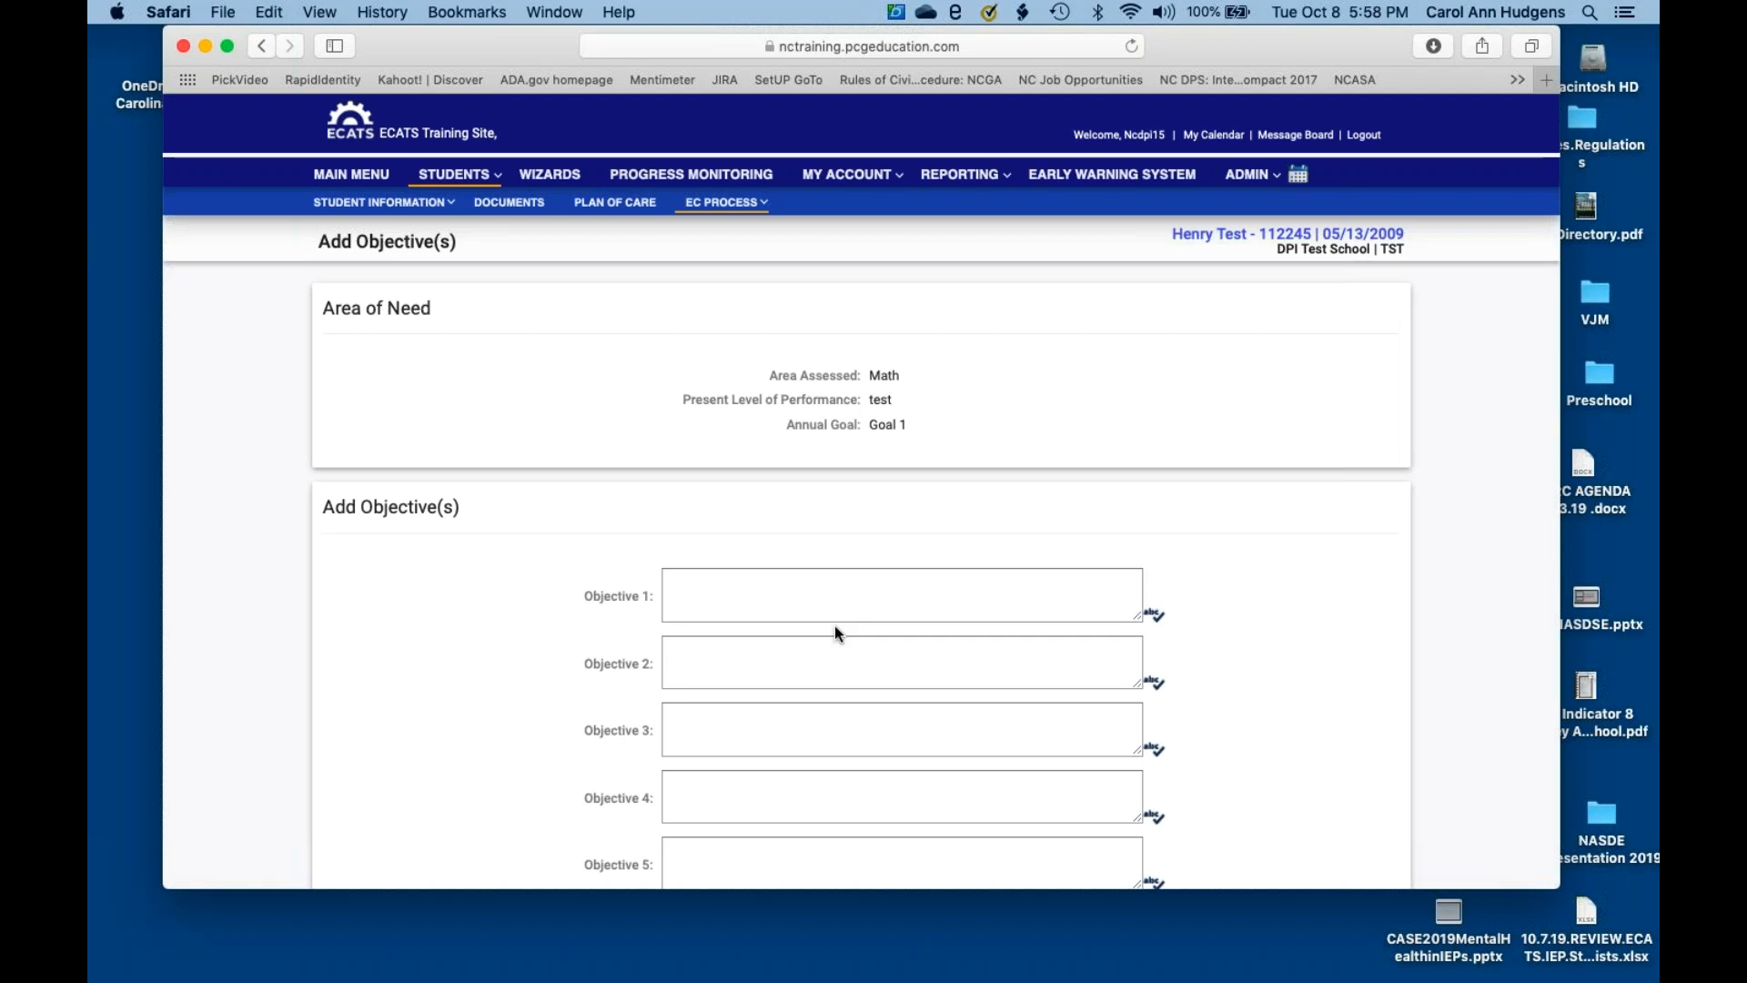
{"action": "scroll", "coordinate": [835, 628], "scroll_direction": "down", "scroll_amount": 5}
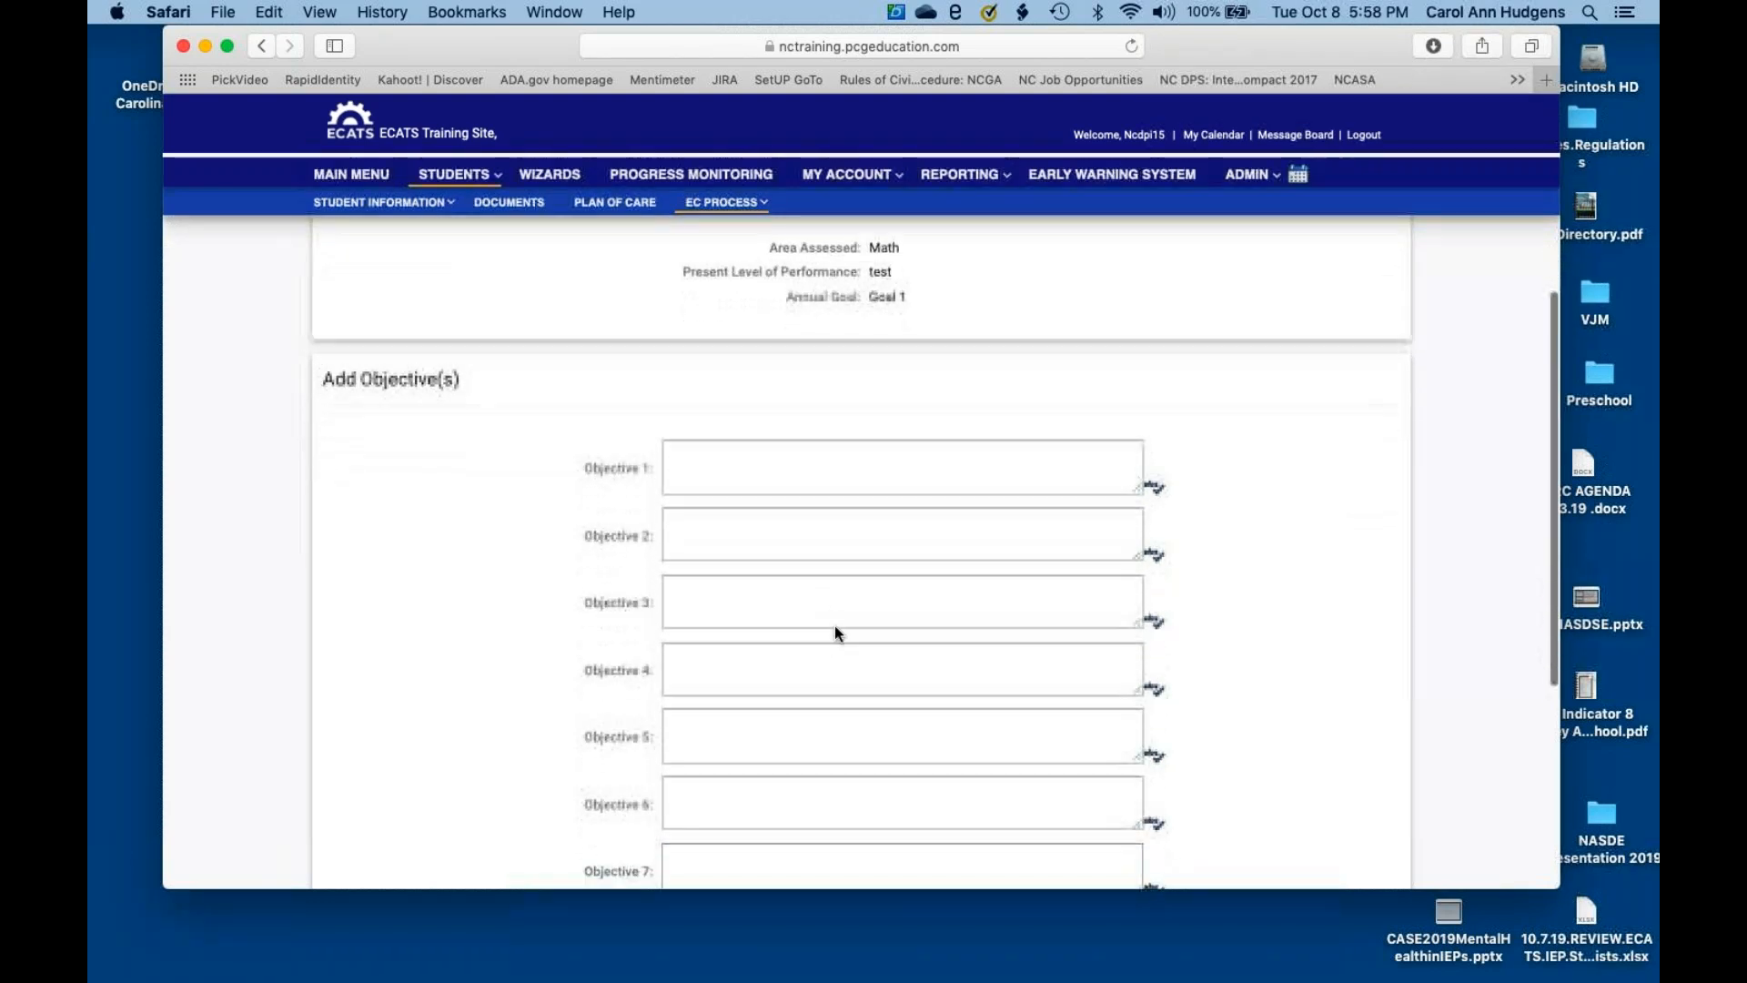
{"action": "scroll", "coordinate": [835, 628], "scroll_direction": "down", "scroll_amount": 5}
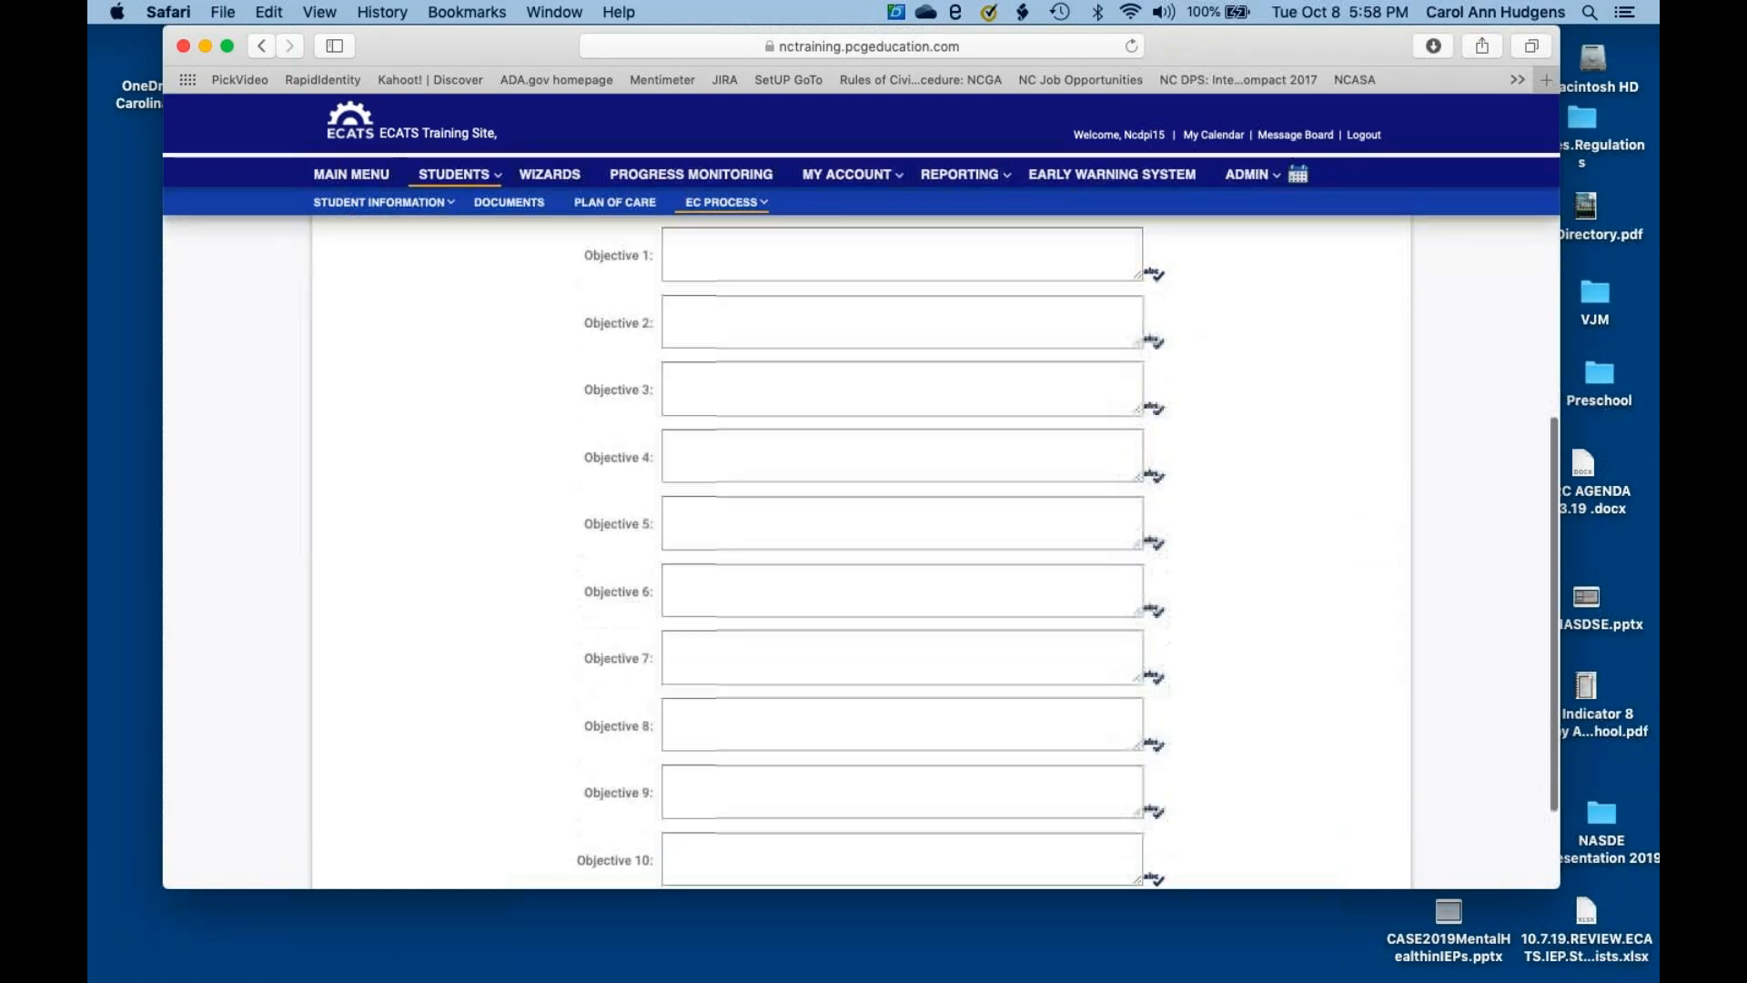
{"action": "scroll", "coordinate": [835, 628], "scroll_direction": "up", "scroll_amount": 6}
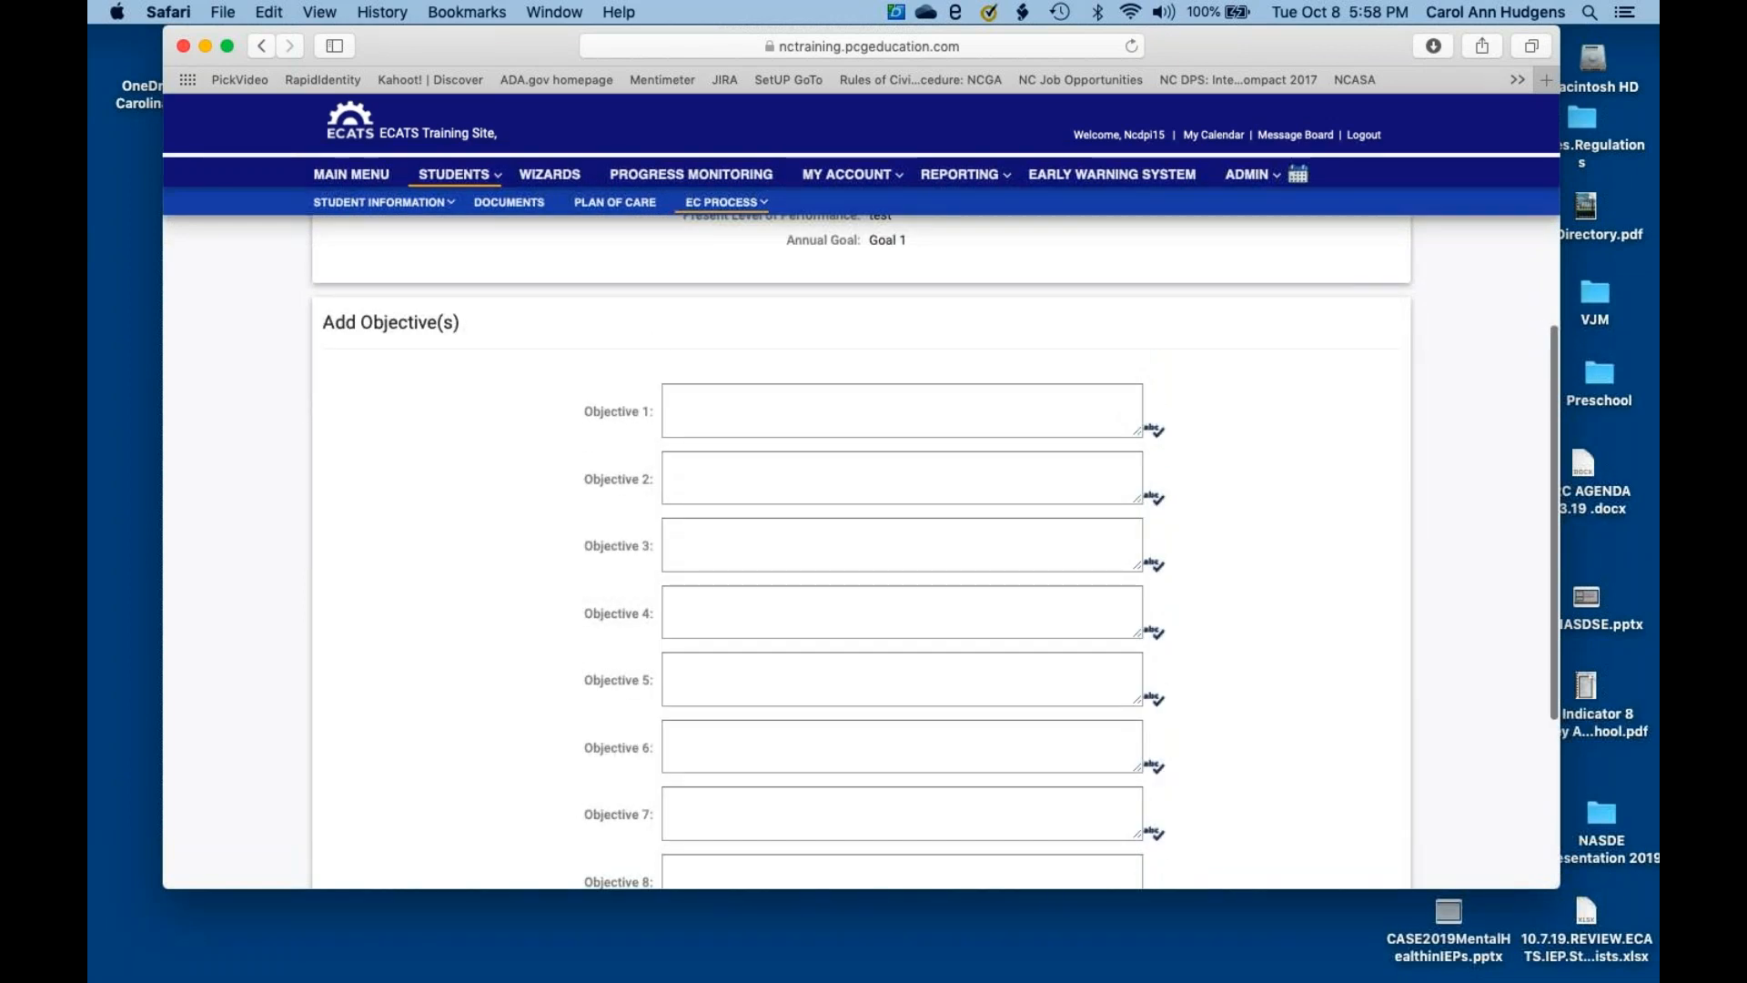
{"action": "scroll", "coordinate": [861, 582], "scroll_direction": "down", "scroll_amount": 1}
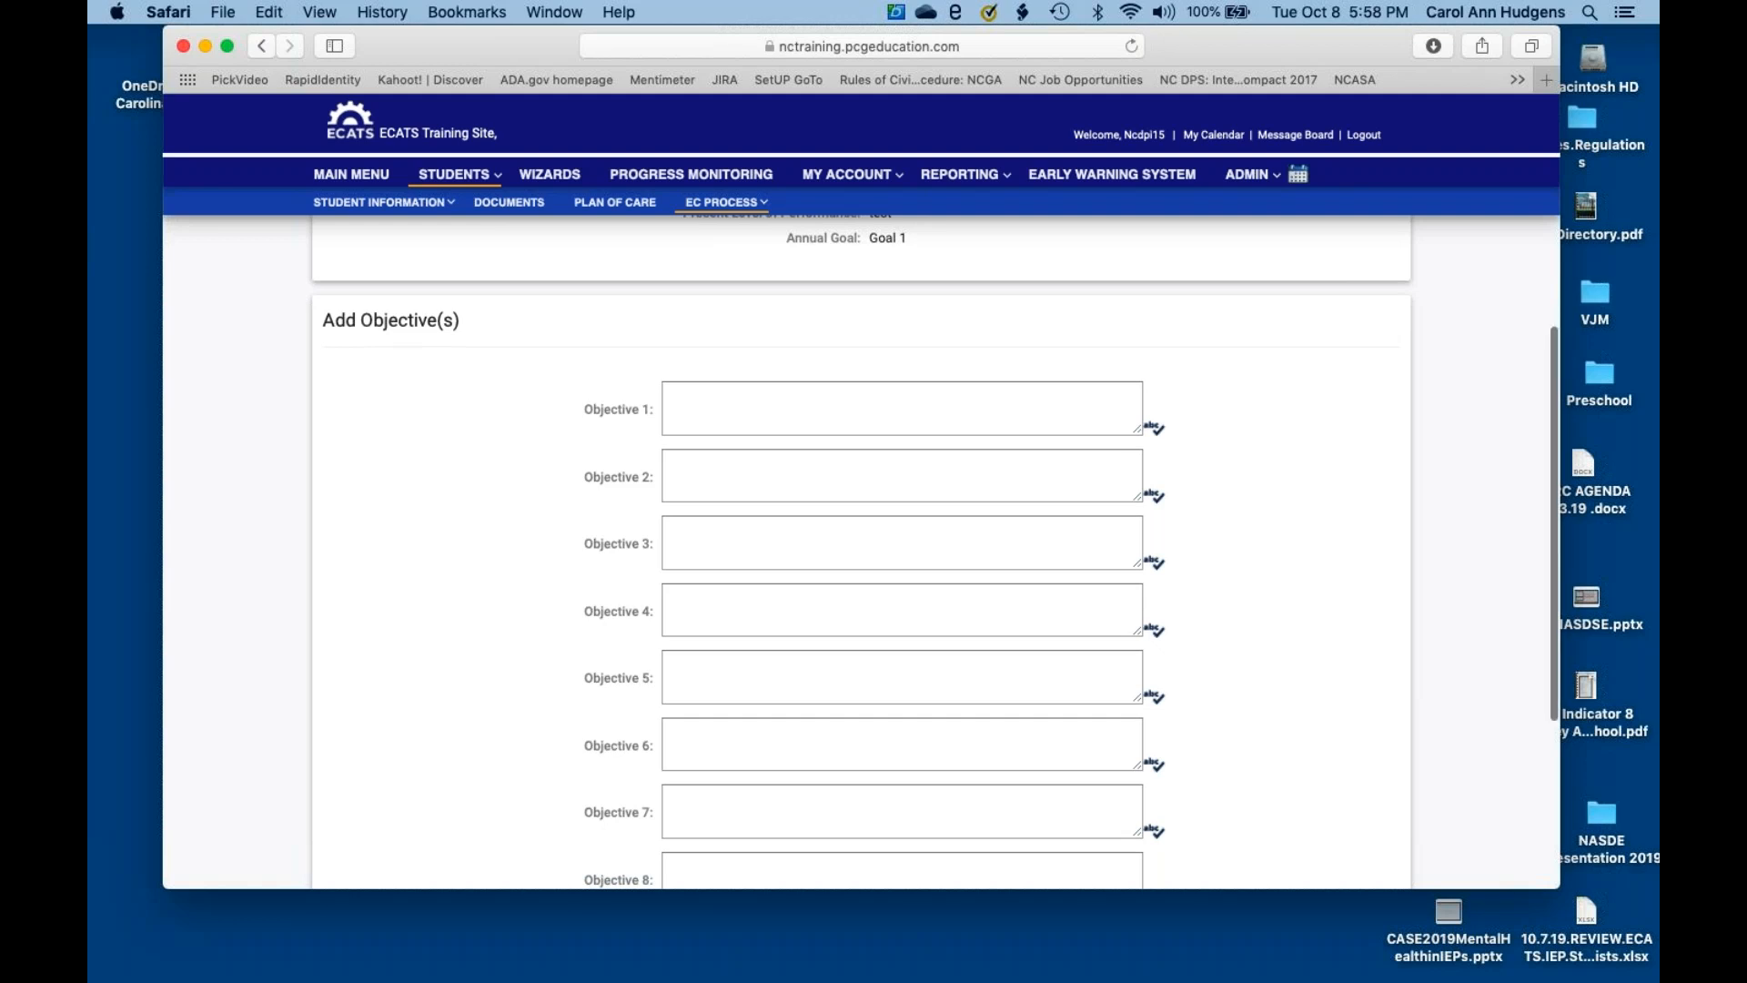
{"action": "scroll", "coordinate": [860, 551], "scroll_direction": "down", "scroll_amount": 10}
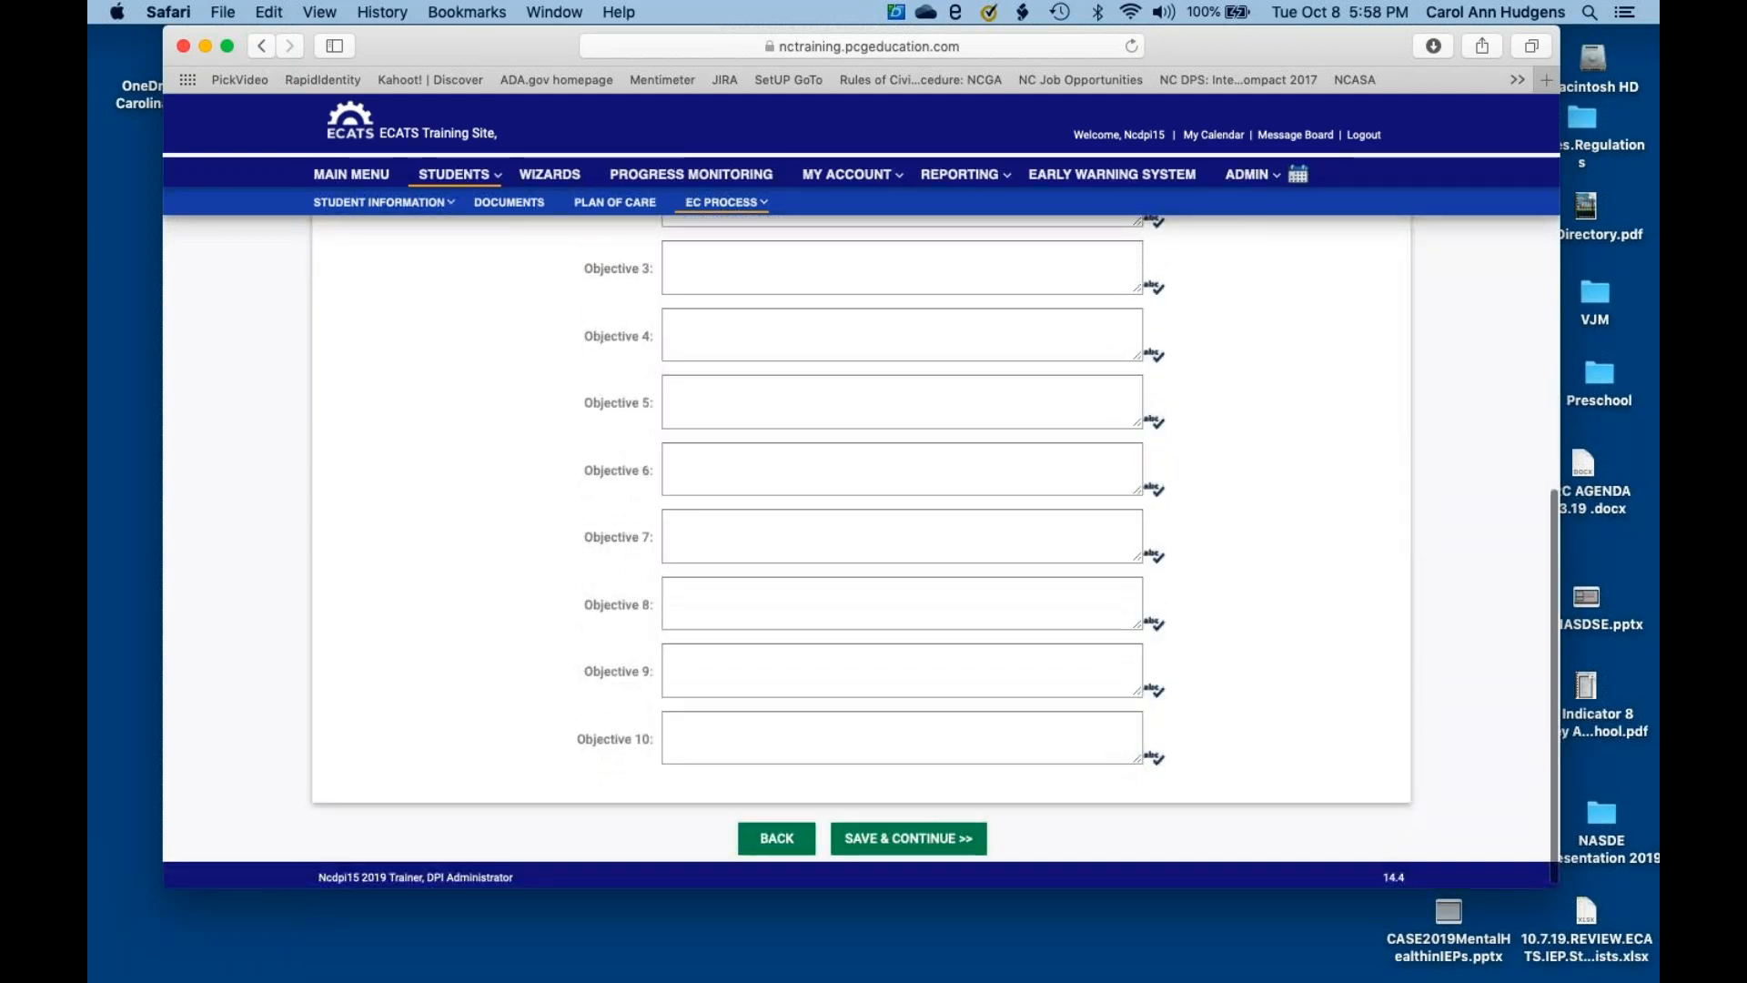
{"action": "scroll", "coordinate": [861, 551], "scroll_direction": "up", "scroll_amount": 6}
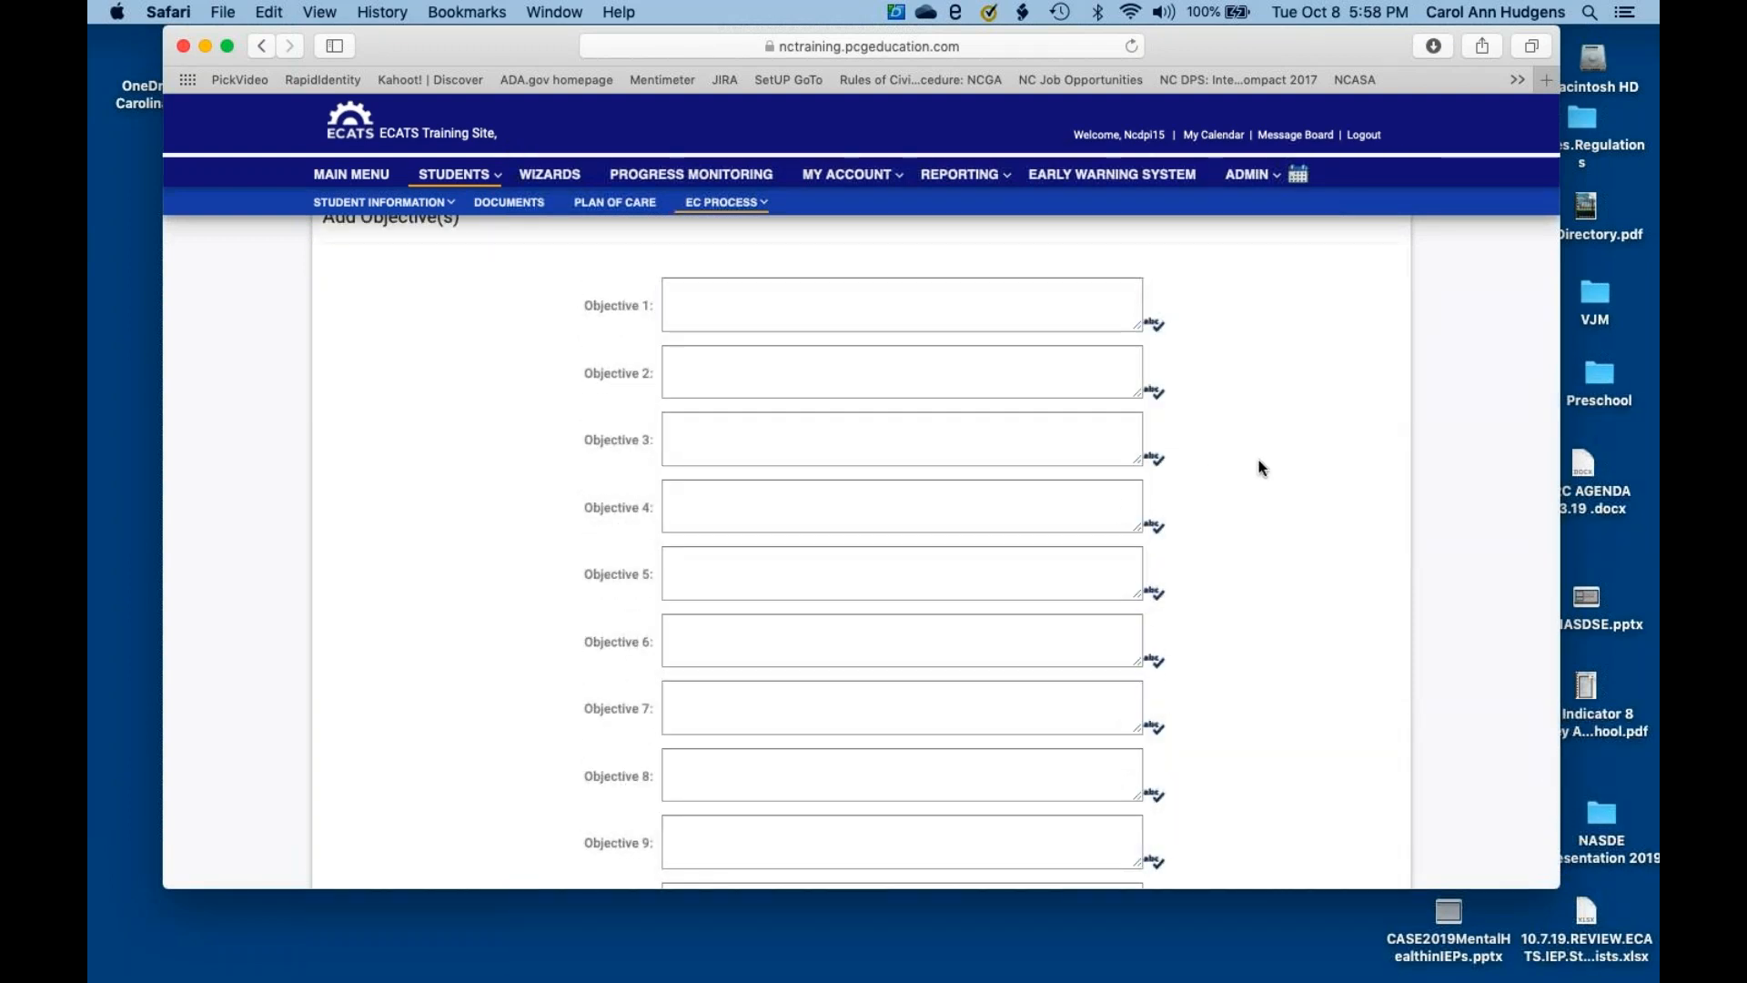
{"action": "scroll", "coordinate": [1260, 468], "scroll_direction": "up", "scroll_amount": 5}
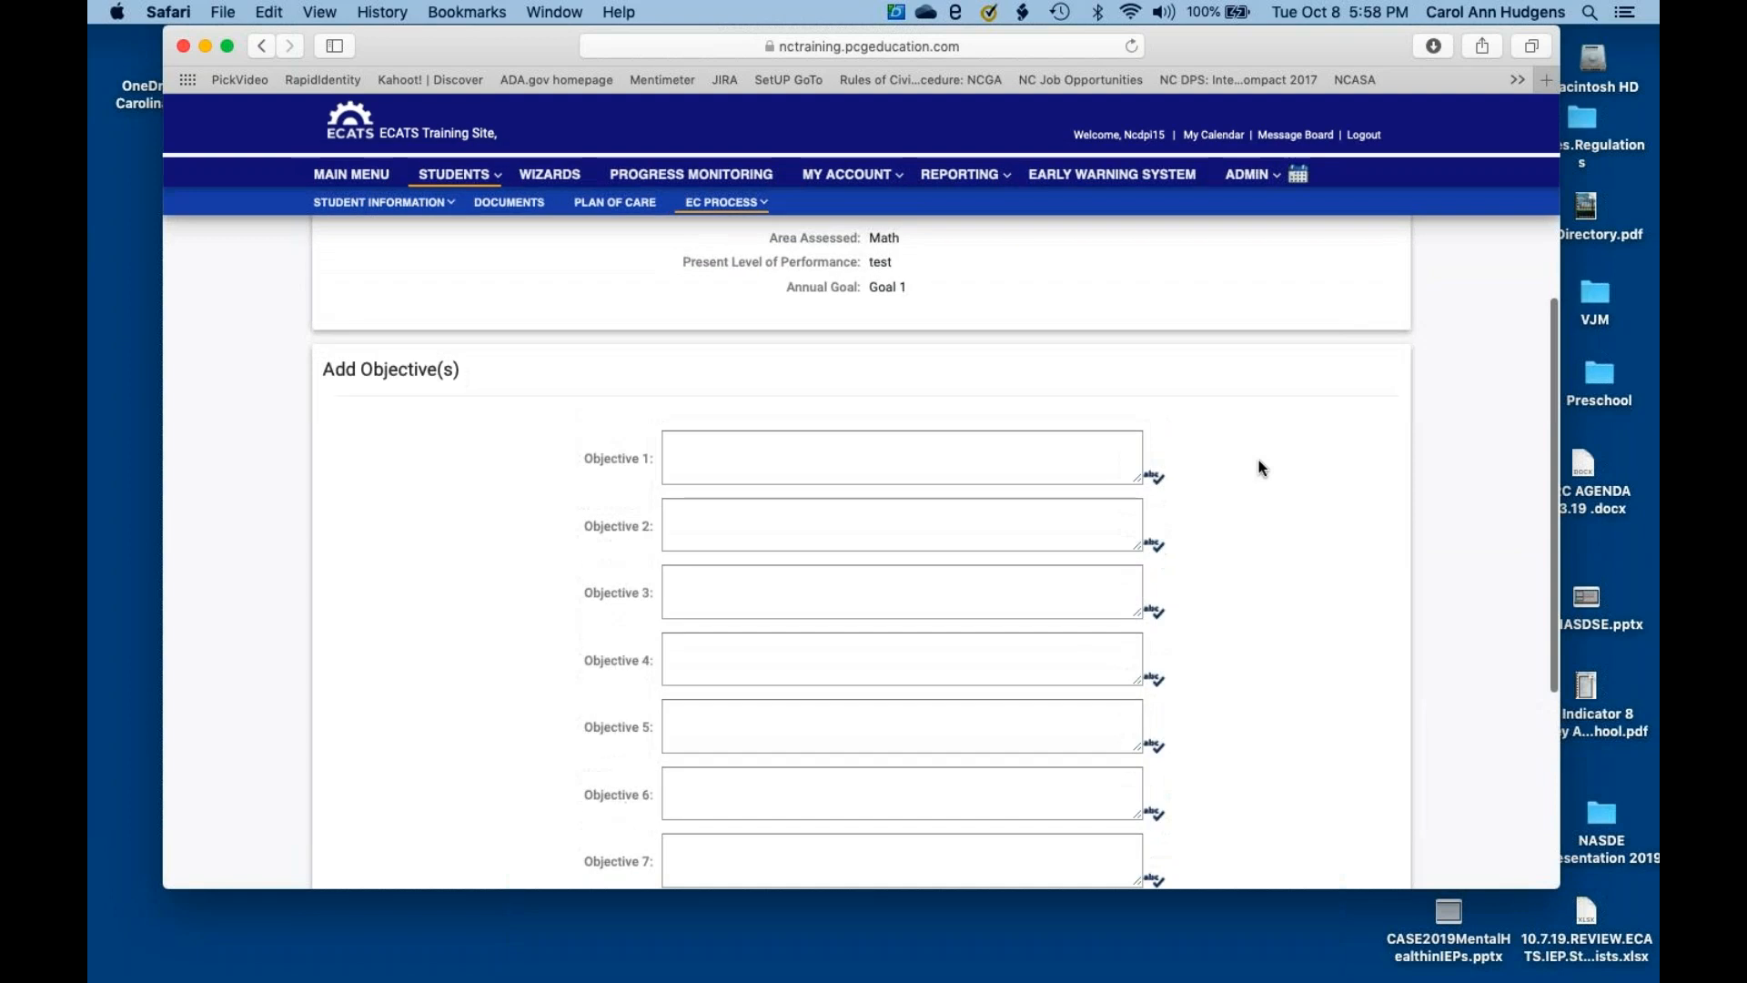
{"action": "scroll", "coordinate": [1258, 460], "scroll_direction": "down", "scroll_amount": 10}
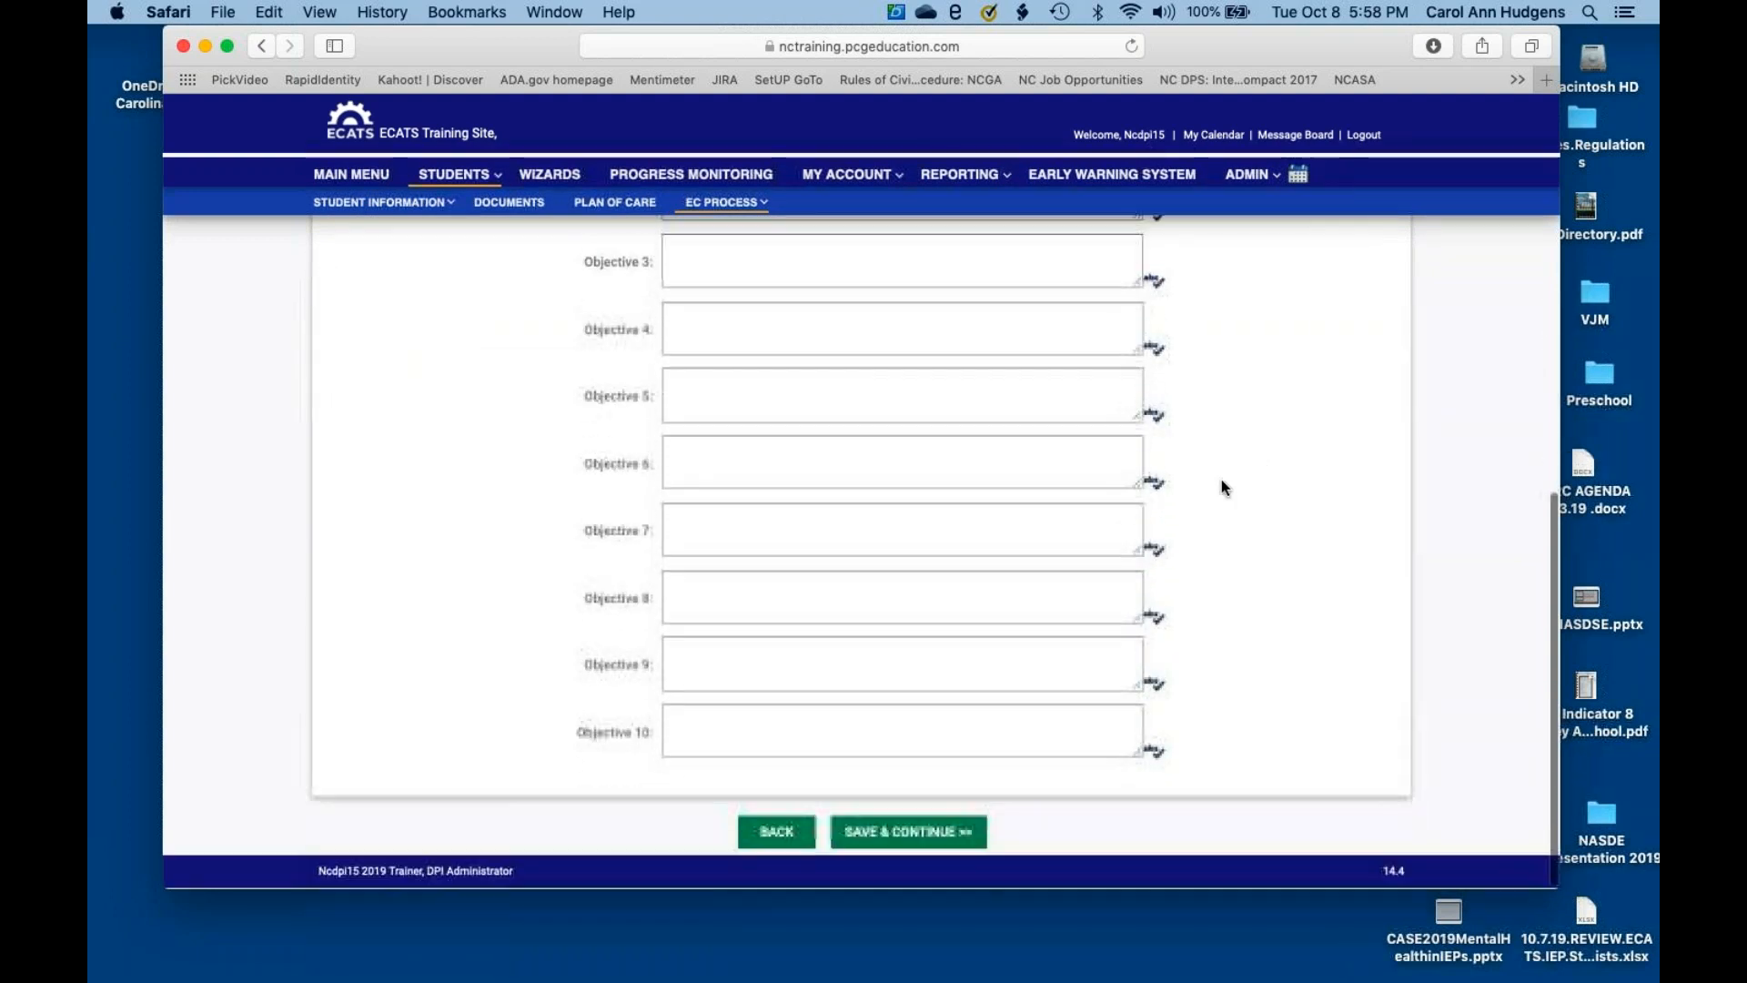
{"action": "left_click", "coordinate": [932, 832]}
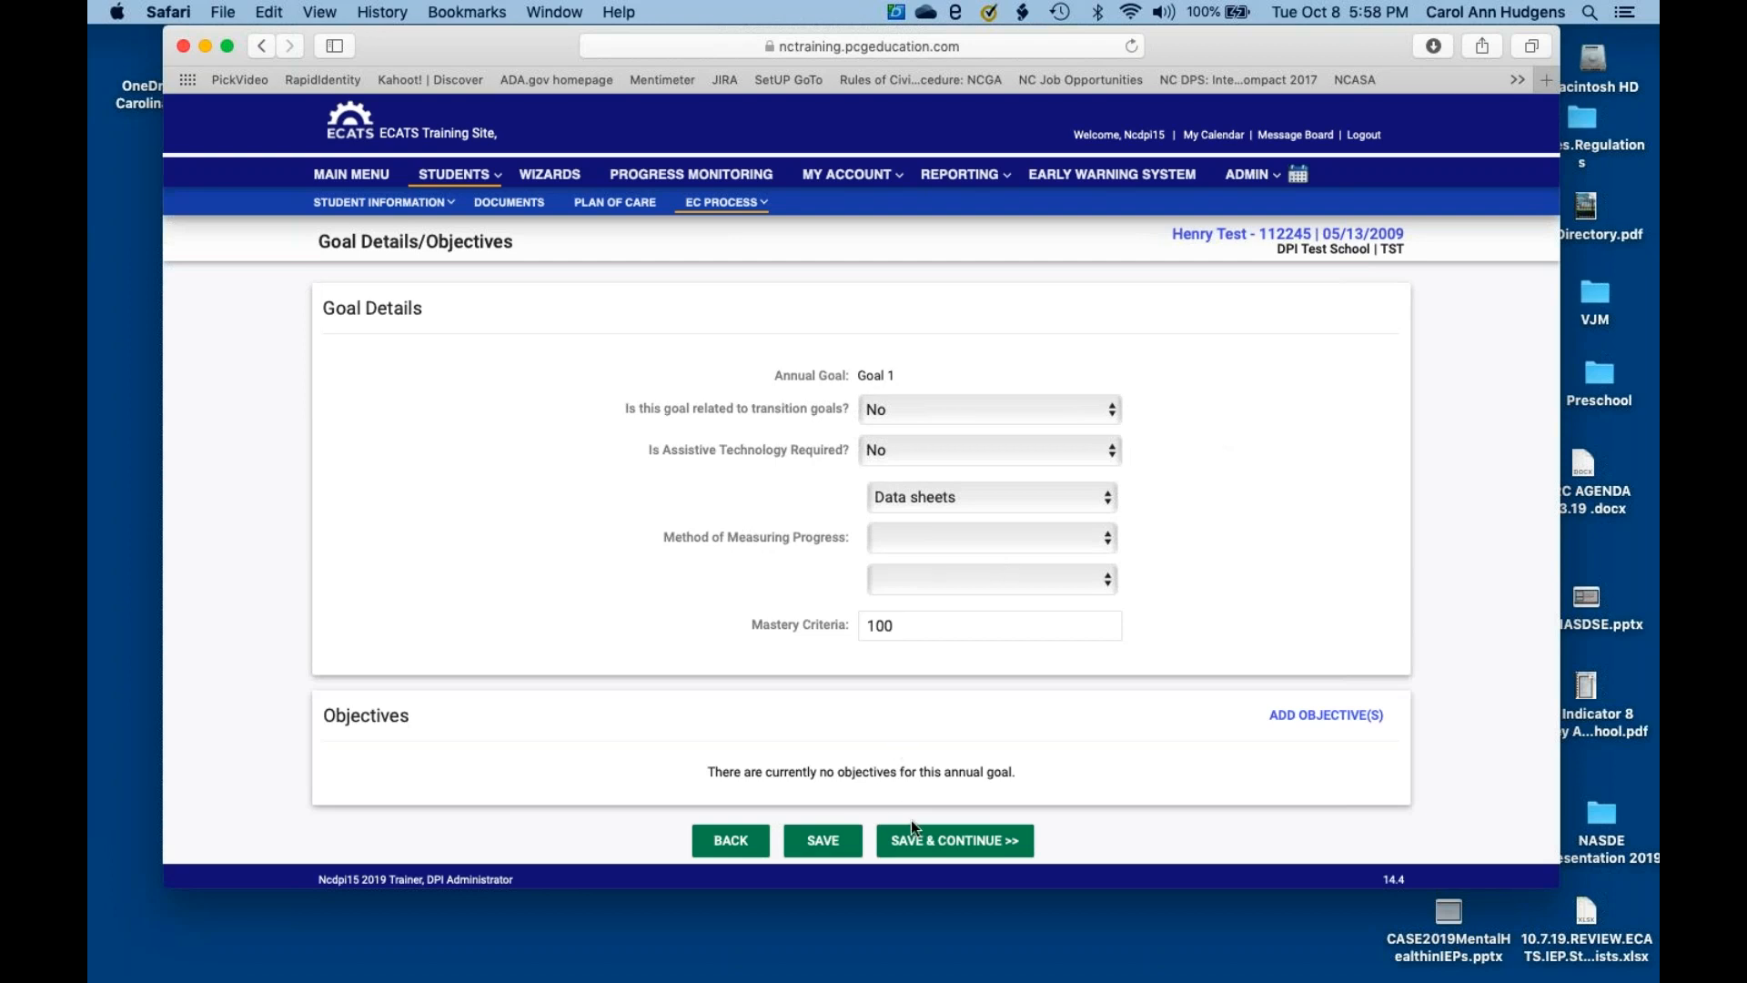
- Save Goal 1's details and go to the Services section of the IEP
{"action": "left_click", "coordinate": [928, 842]}
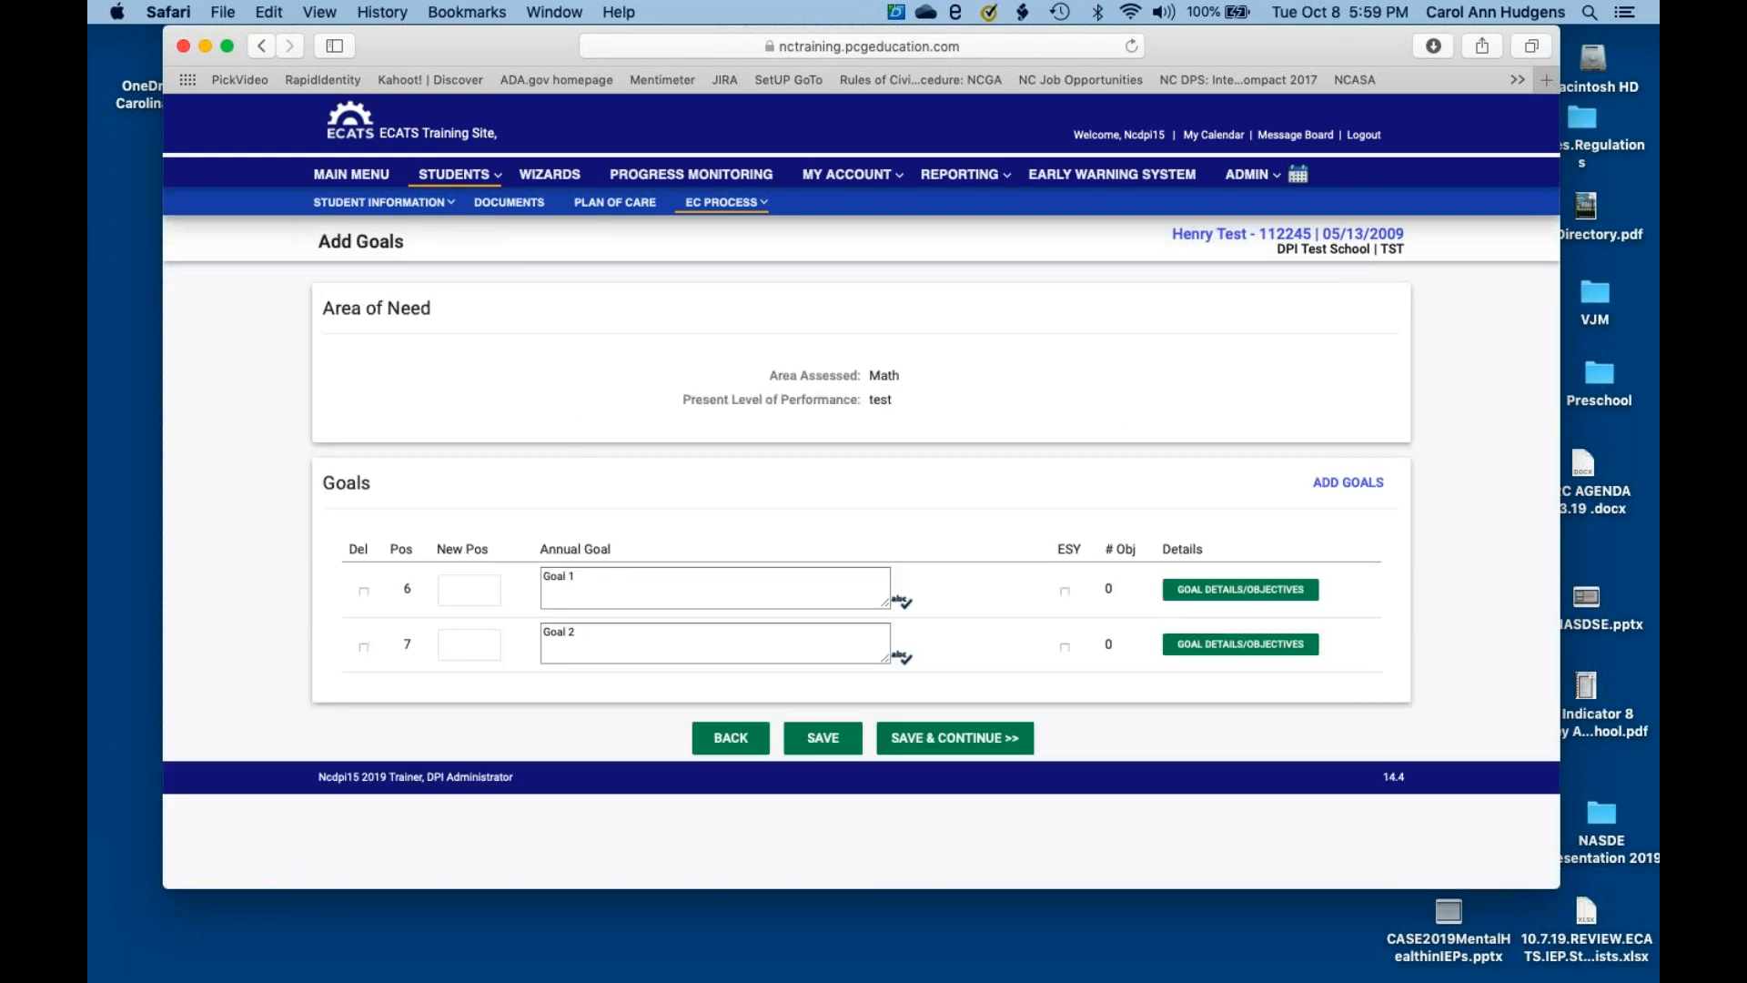
{"action": "mouse_move", "coordinate": [680, 211]}
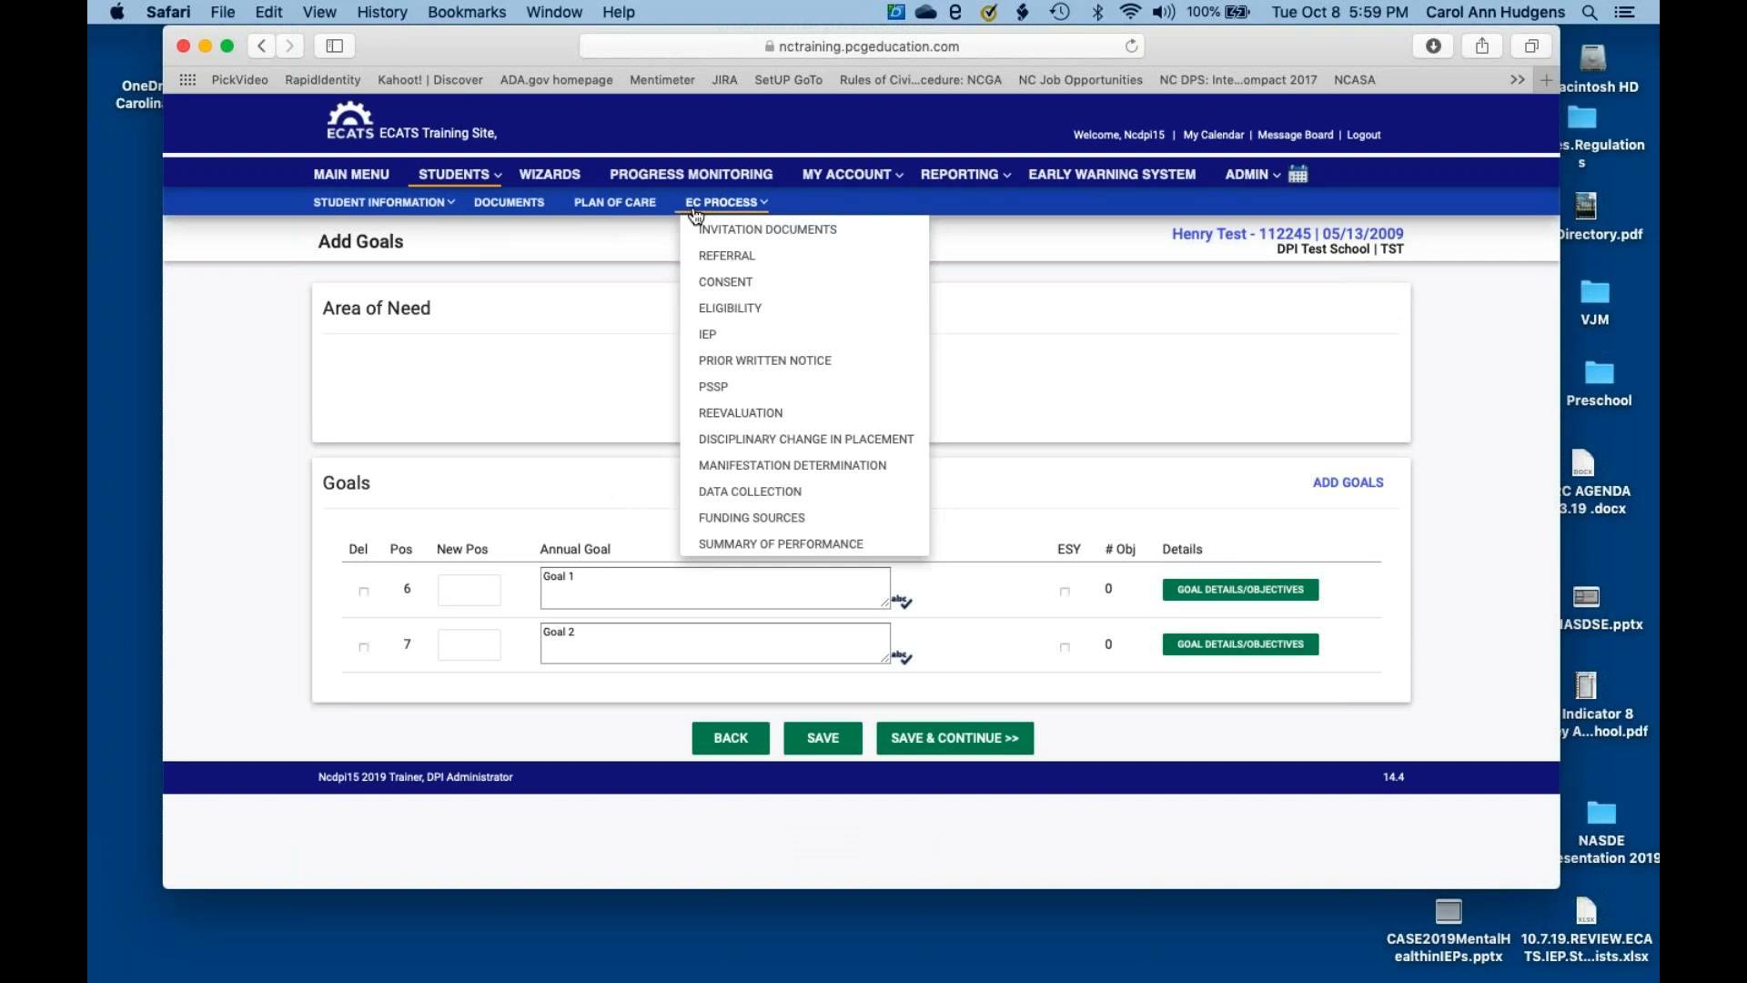
{"action": "left_click", "coordinate": [739, 335]}
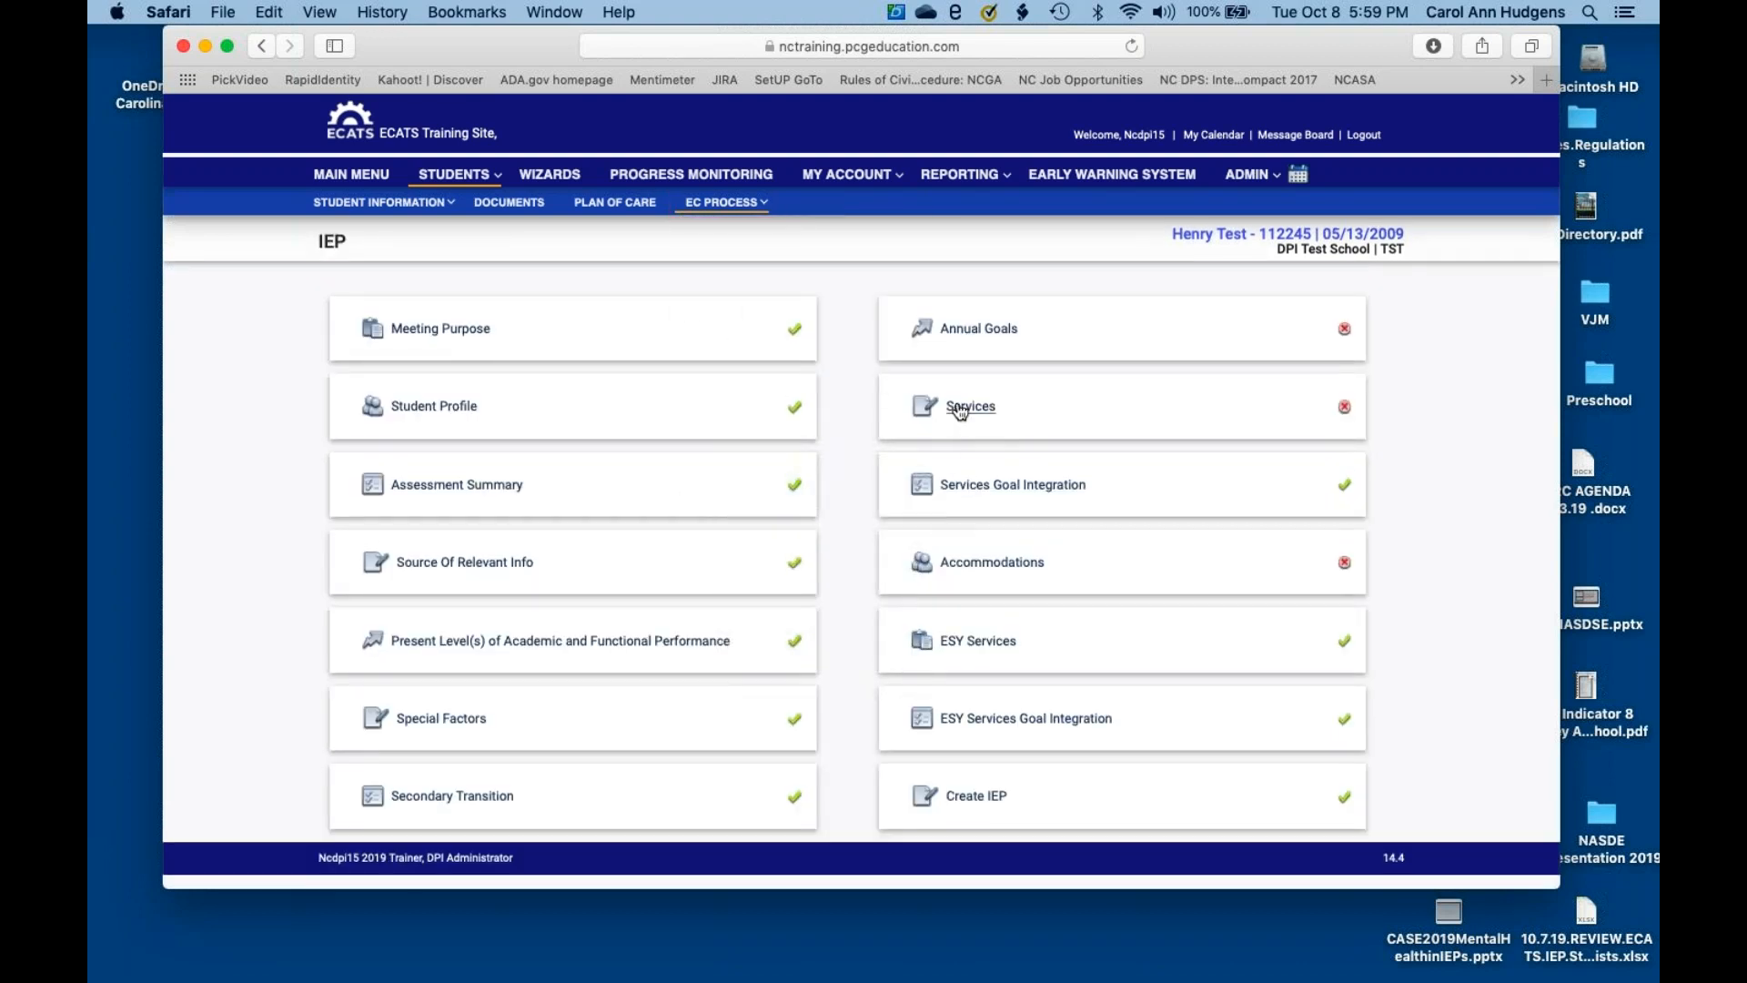
{"action": "left_click", "coordinate": [960, 407]}
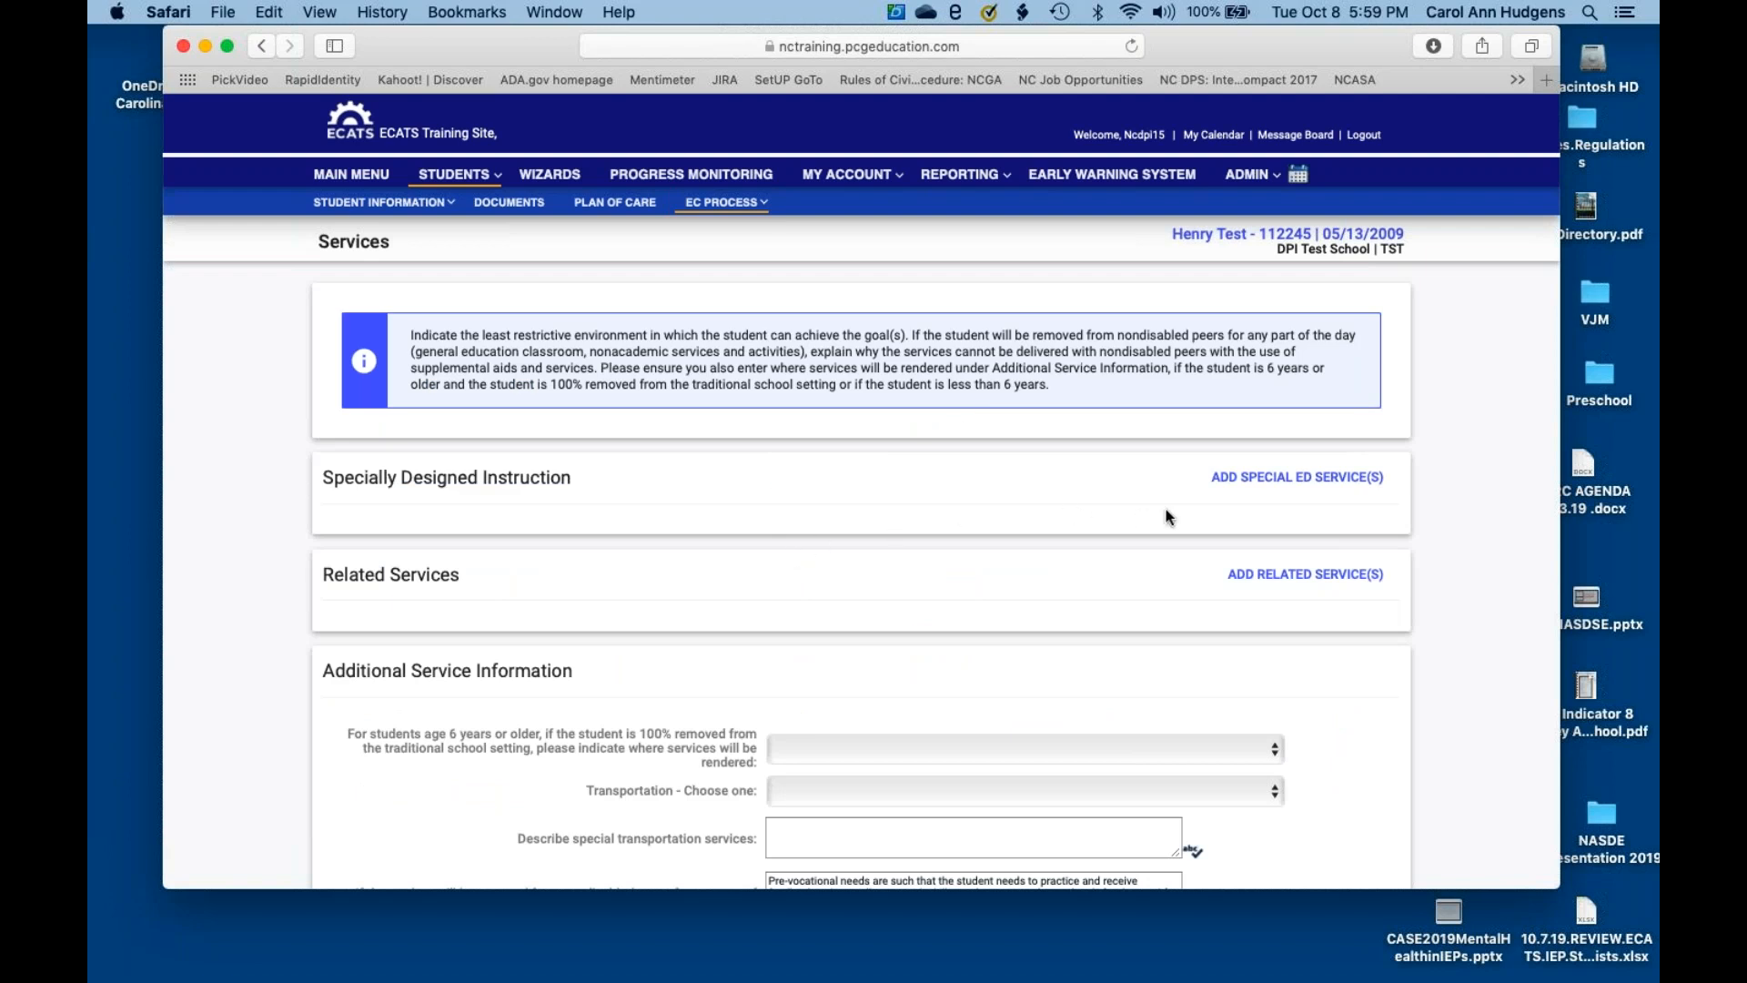
- Add Co-Teaching Math as a special education service and save it
{"action": "left_click", "coordinate": [1262, 492]}
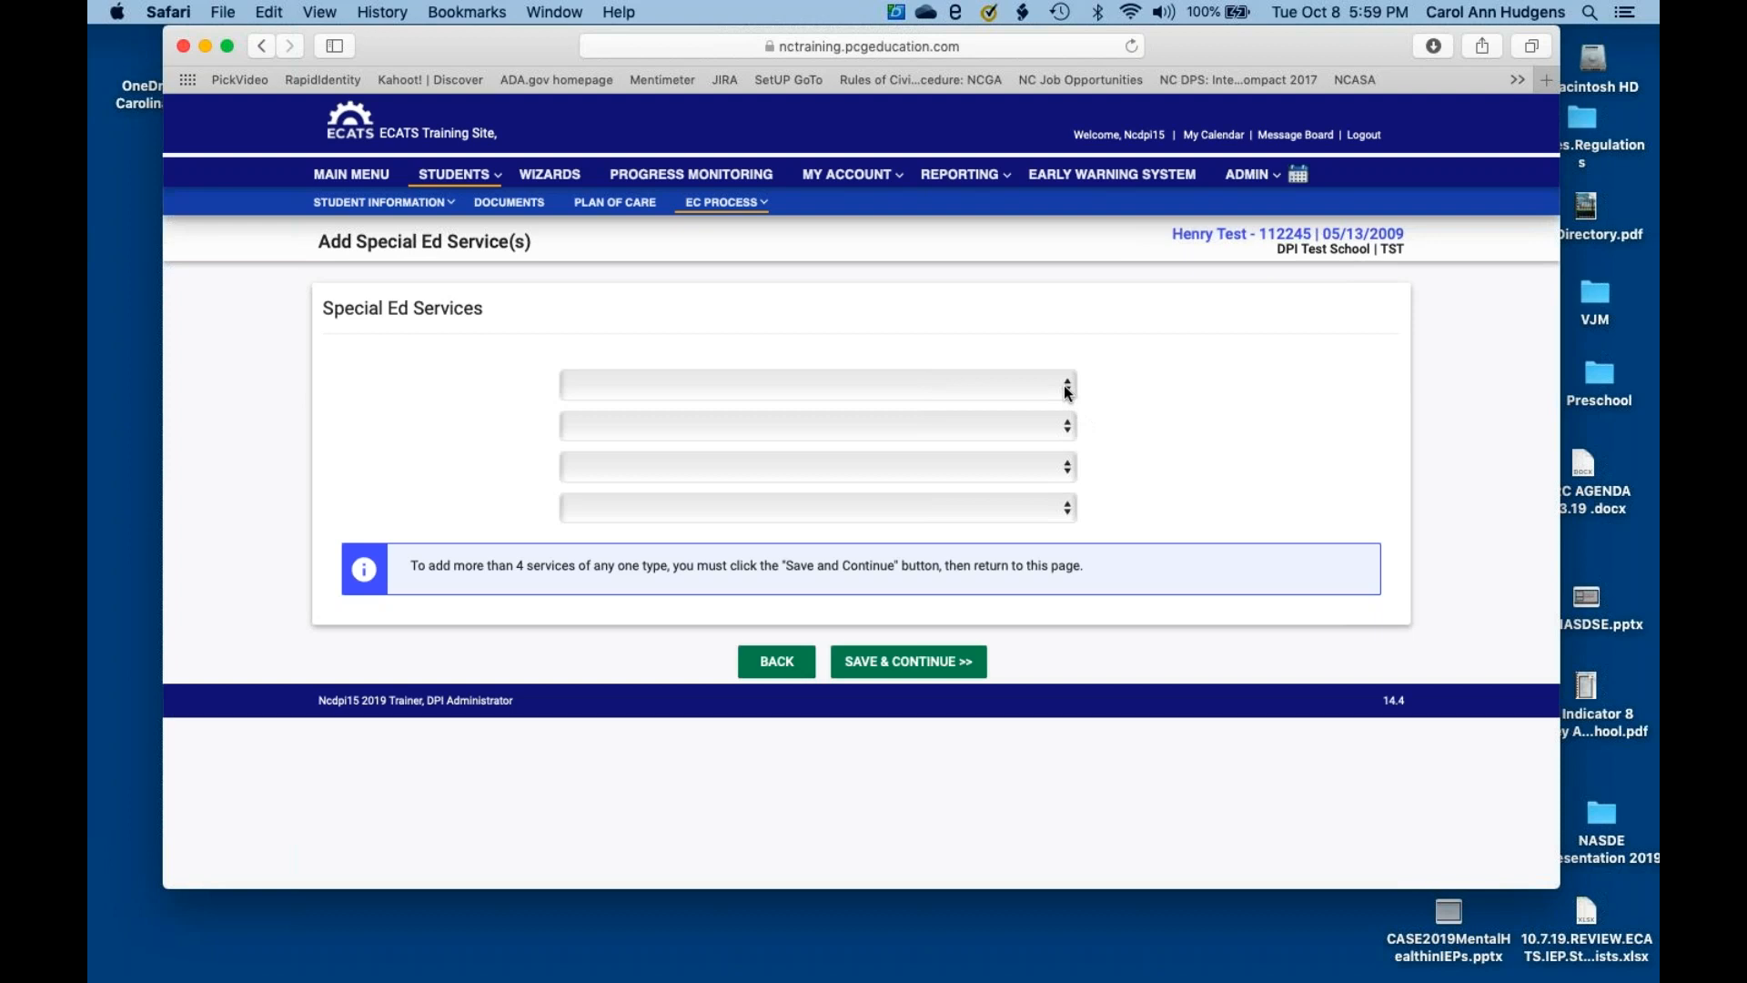
{"action": "left_click", "coordinate": [1068, 393]}
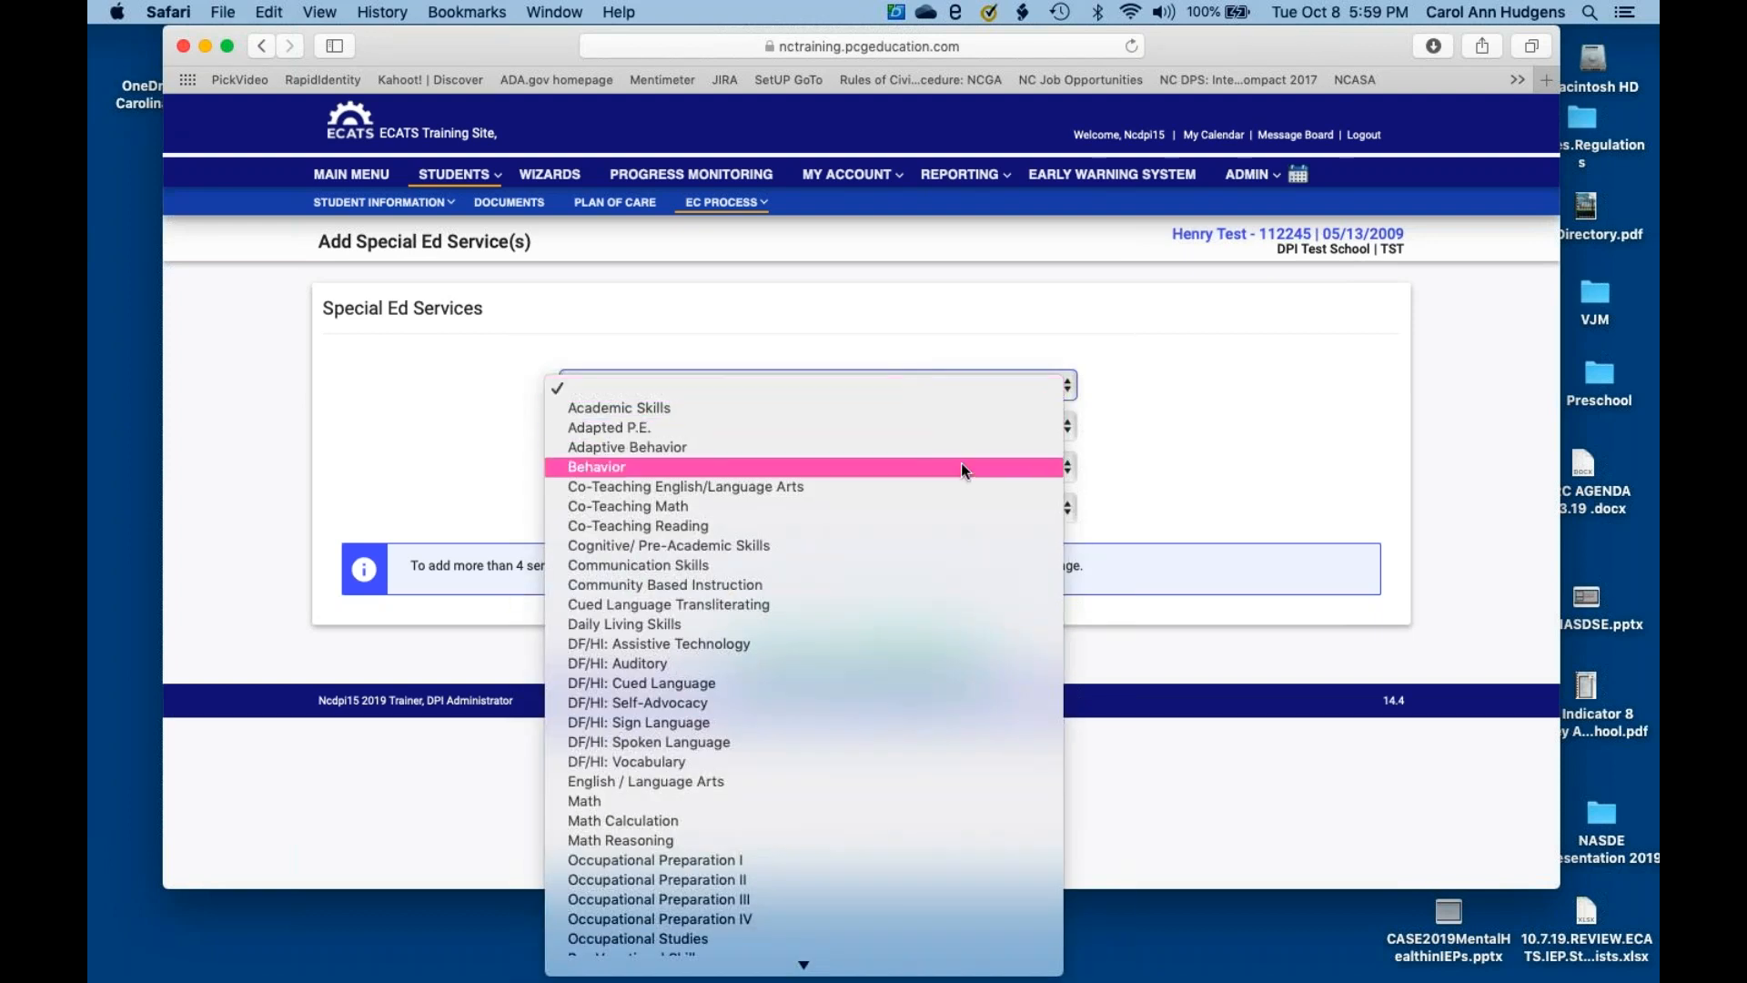
{"action": "left_click", "coordinate": [953, 510]}
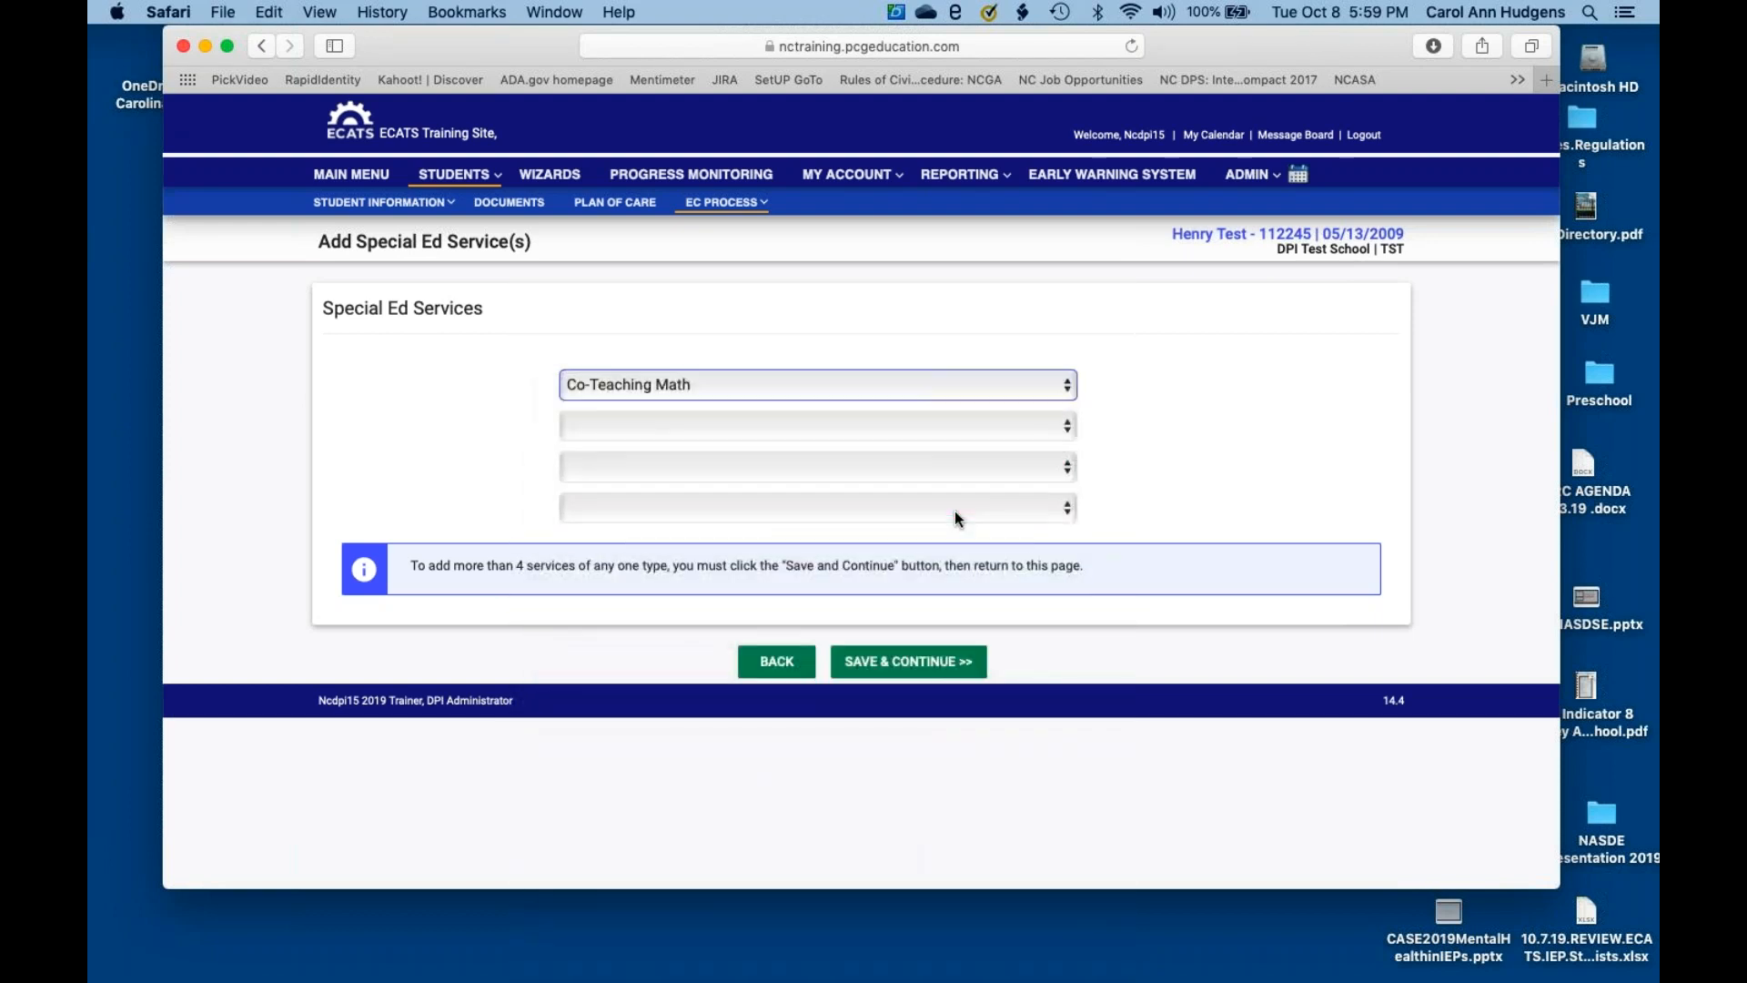
{"action": "left_click", "coordinate": [934, 664]}
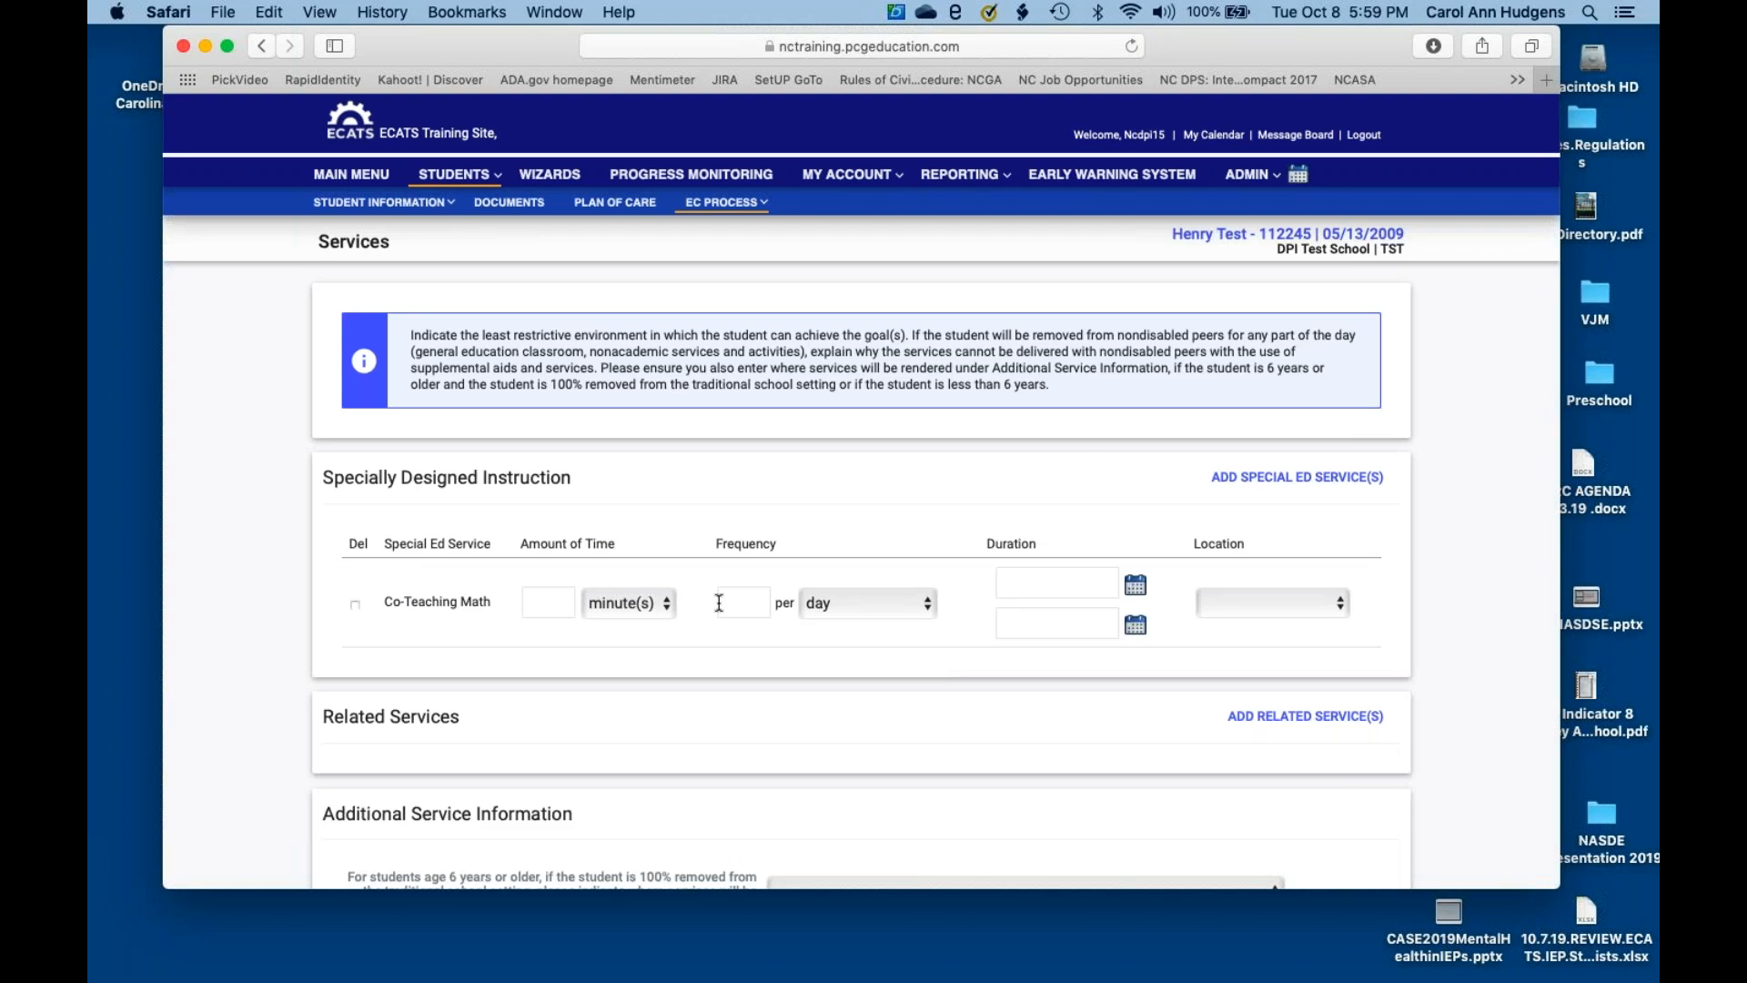
- Set the Co-Teaching Math service to 30 minutes with a frequency of 1 per day
{"action": "left_click", "coordinate": [547, 606]}
{"action": "type", "text": "301"}
{"action": "key", "text": "BackSpace"}
{"action": "left_click", "coordinate": [756, 601]}
{"action": "type", "text": "1"}
- Set the Co-Teaching Math service duration to run from 10/15/2019 to 10/07/2020
{"action": "left_click", "coordinate": [1137, 589]}
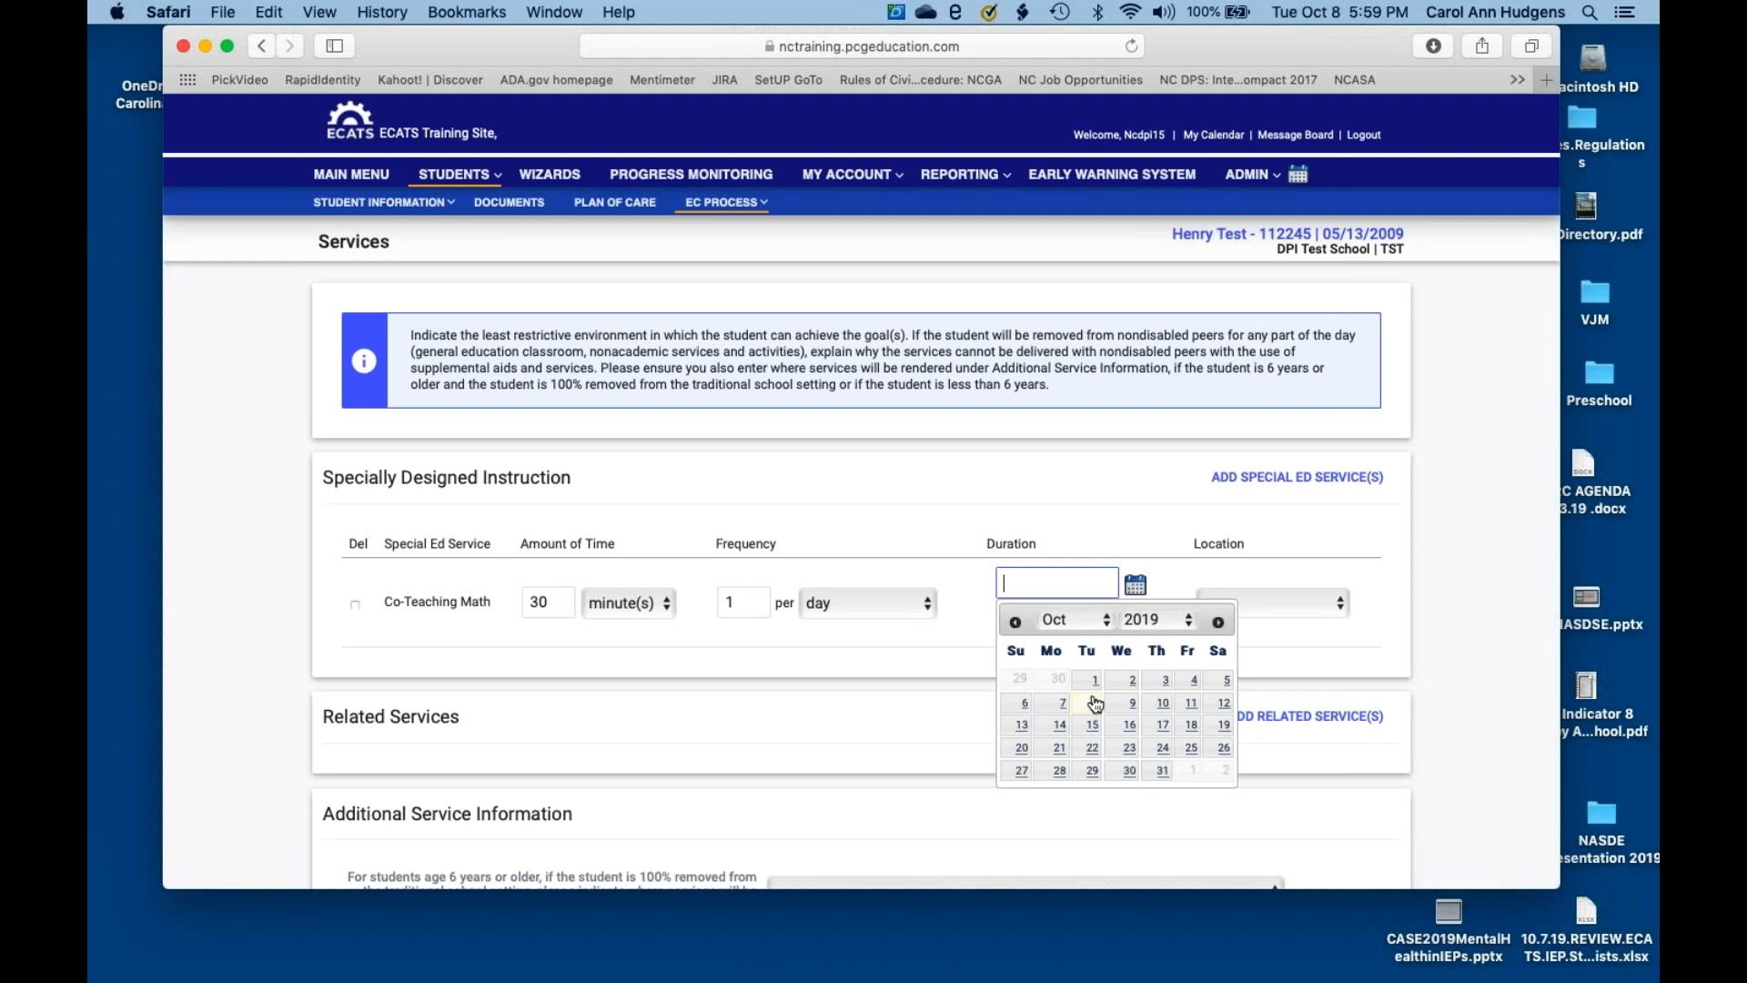
{"action": "left_click", "coordinate": [1092, 726]}
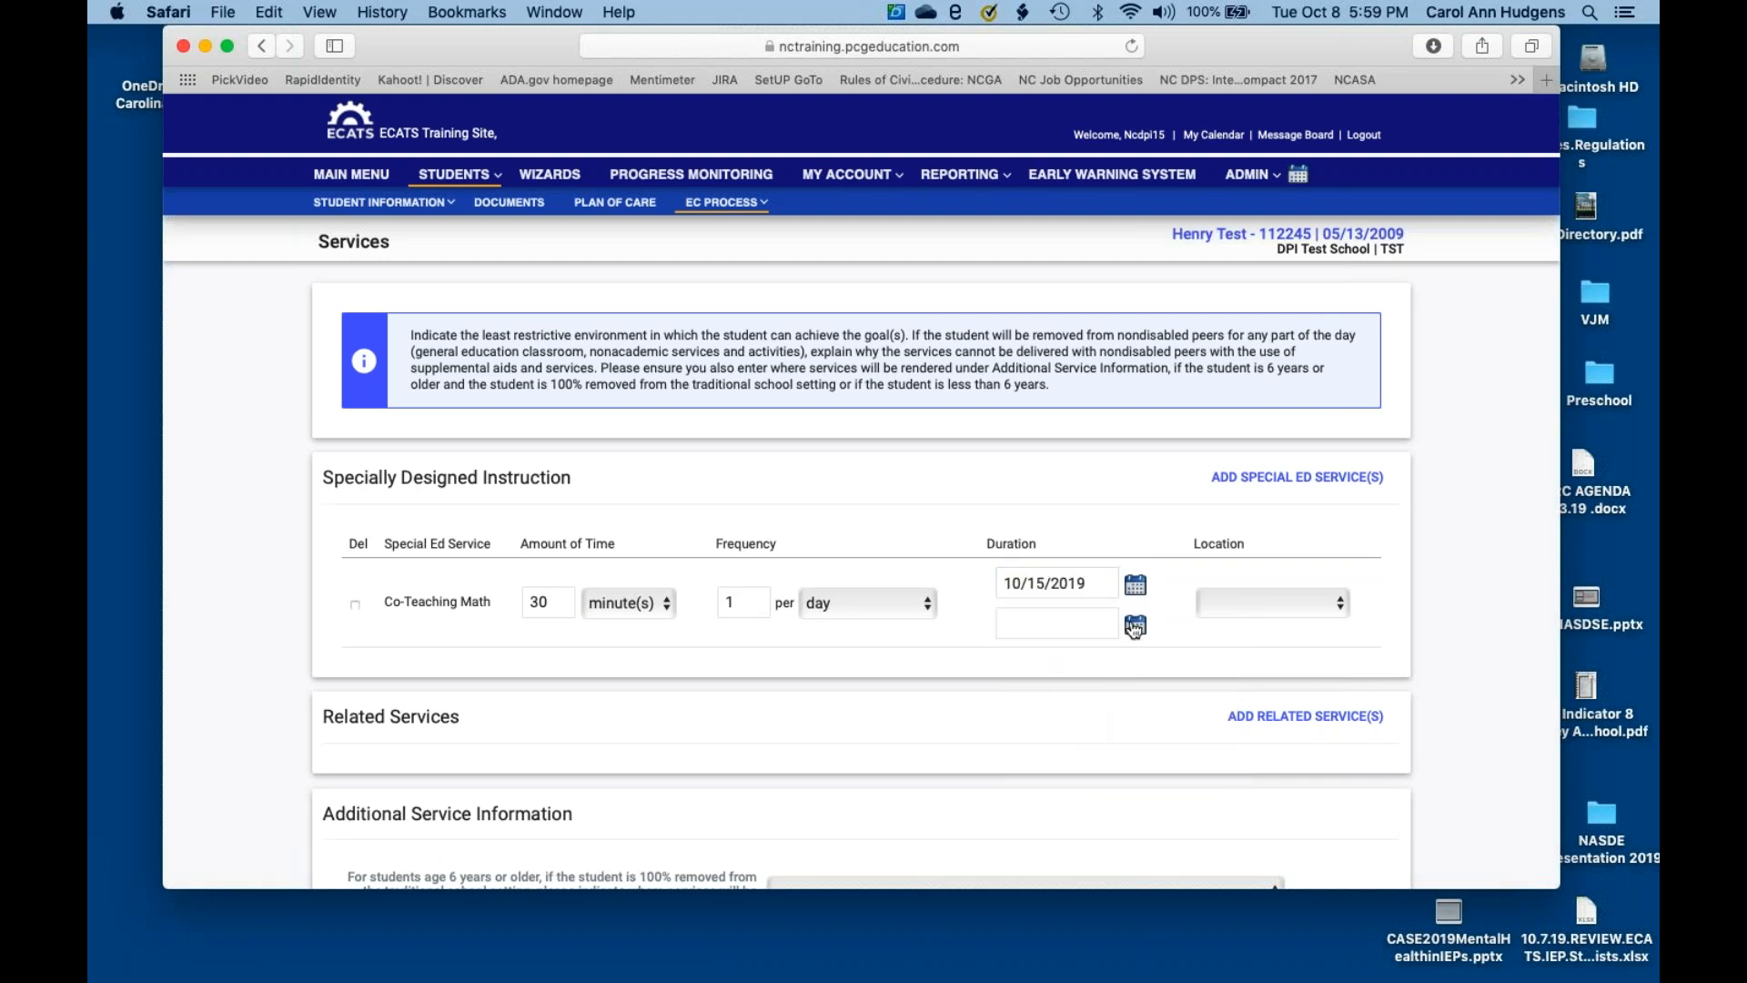
{"action": "left_click", "coordinate": [1134, 626]}
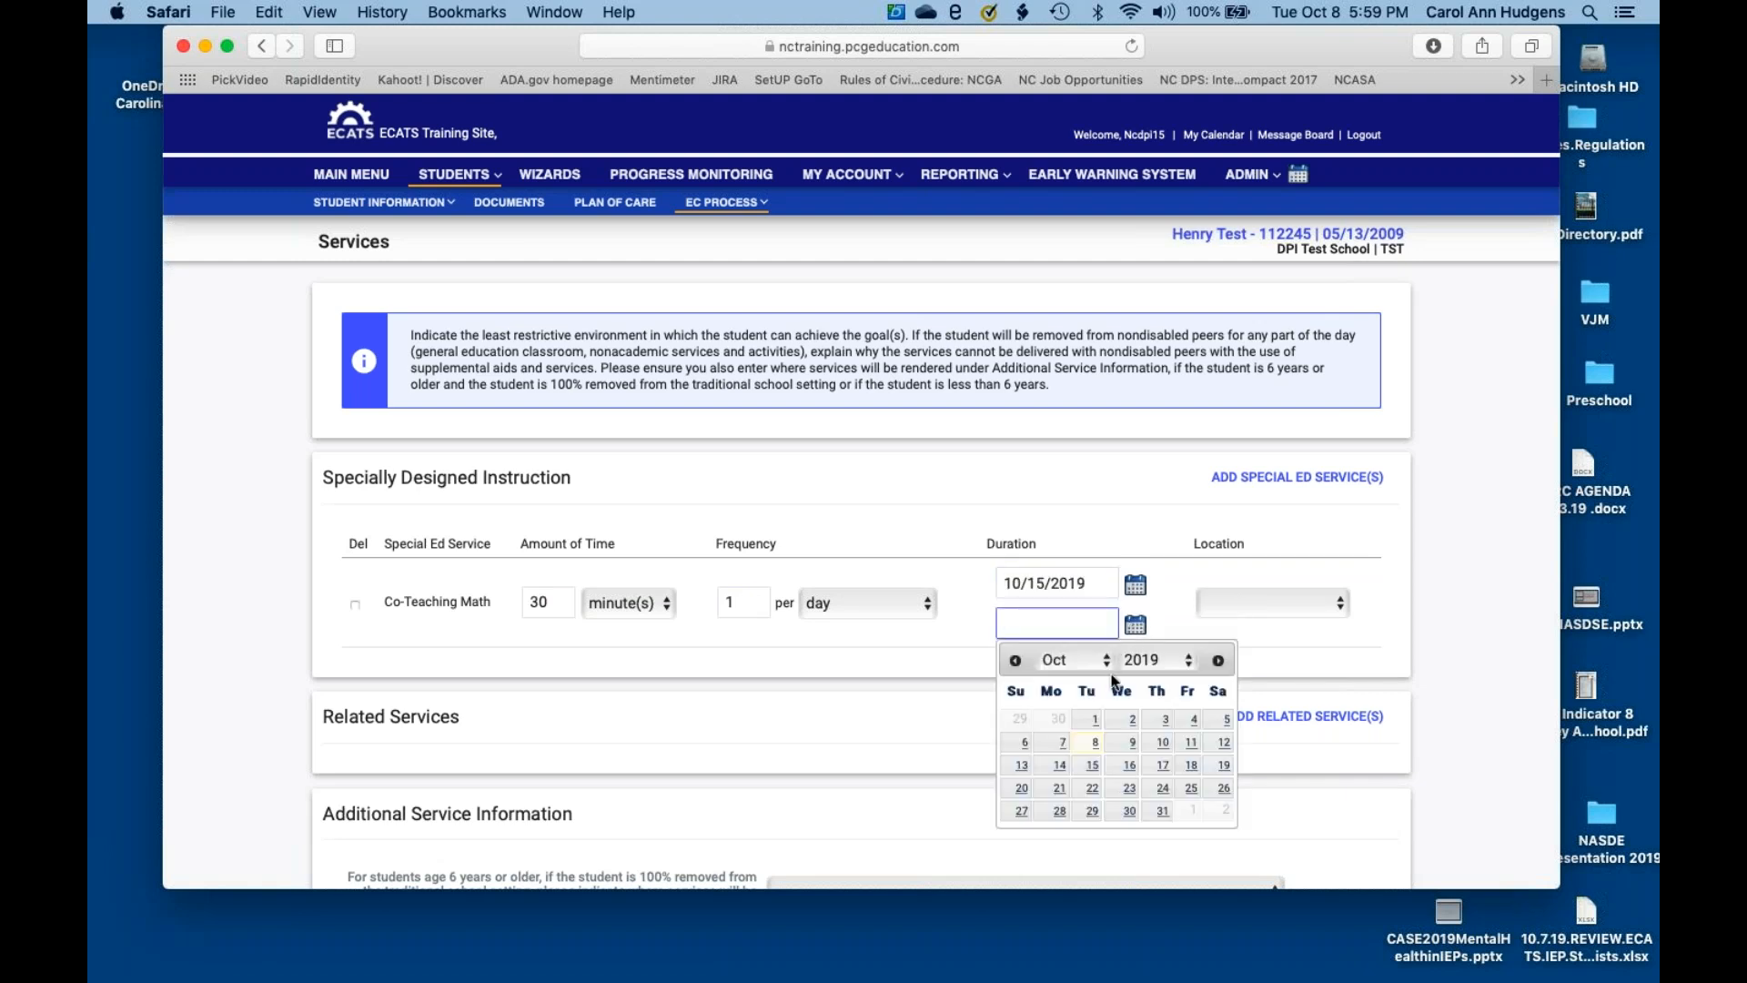
{"action": "left_click", "coordinate": [1178, 659]}
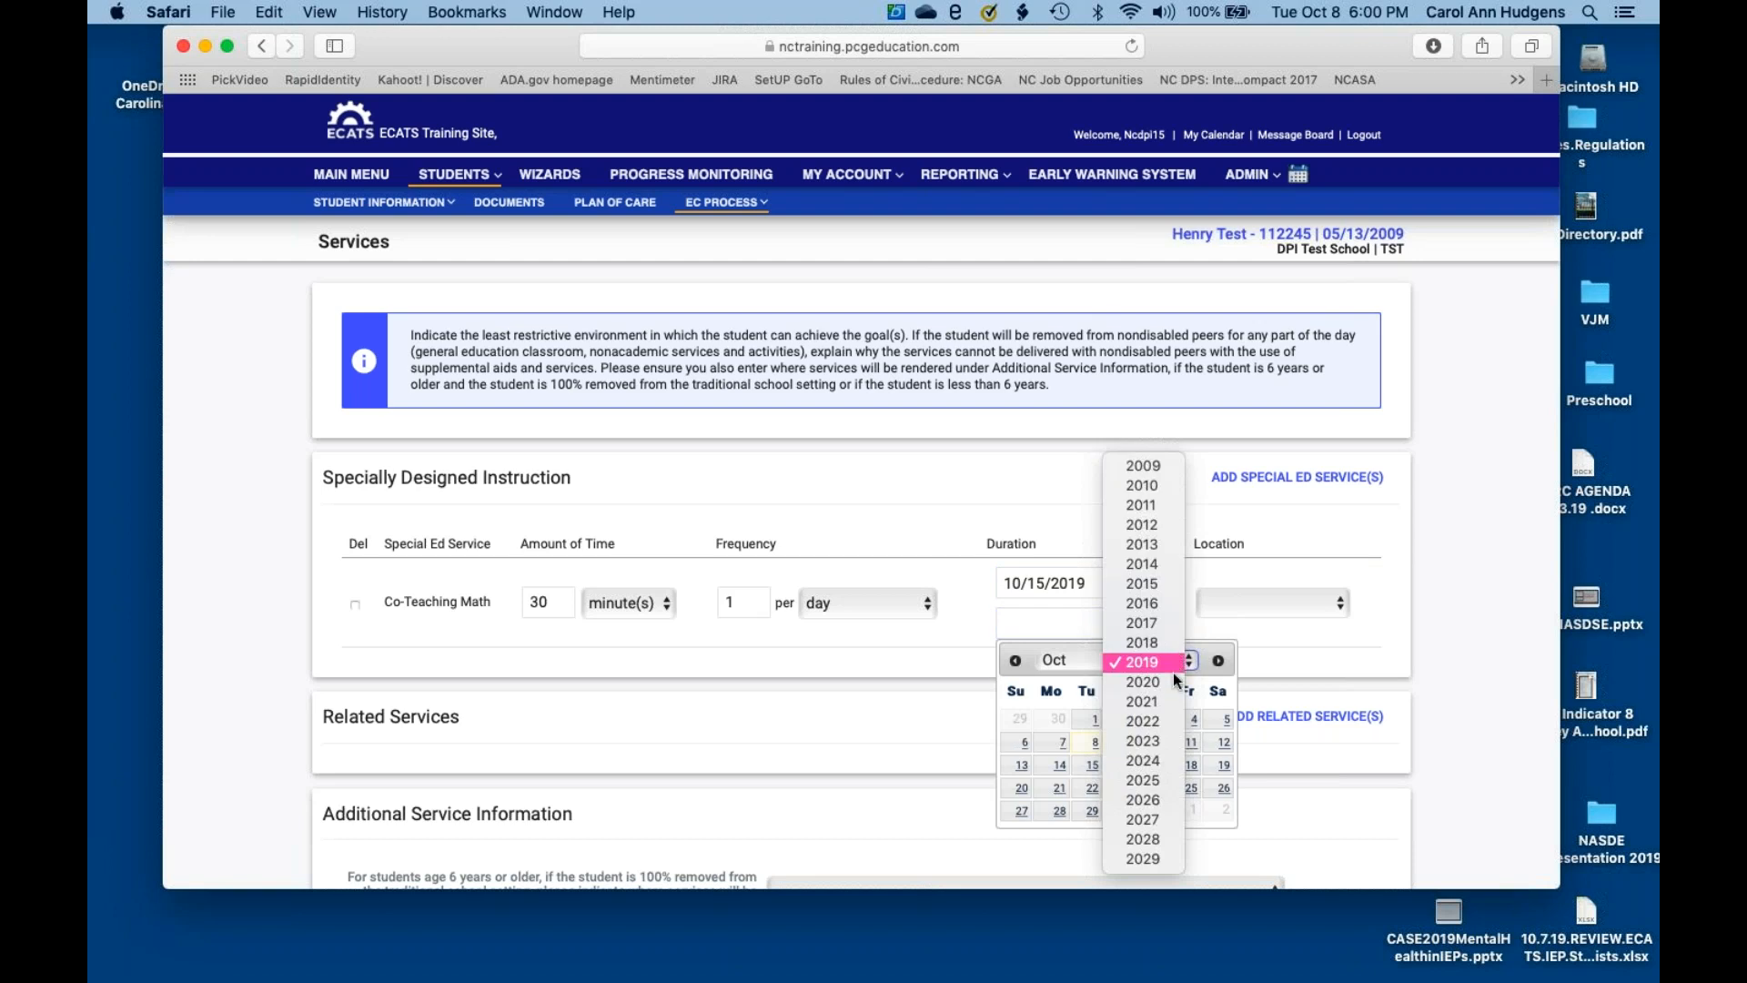
{"action": "left_click", "coordinate": [1175, 669]}
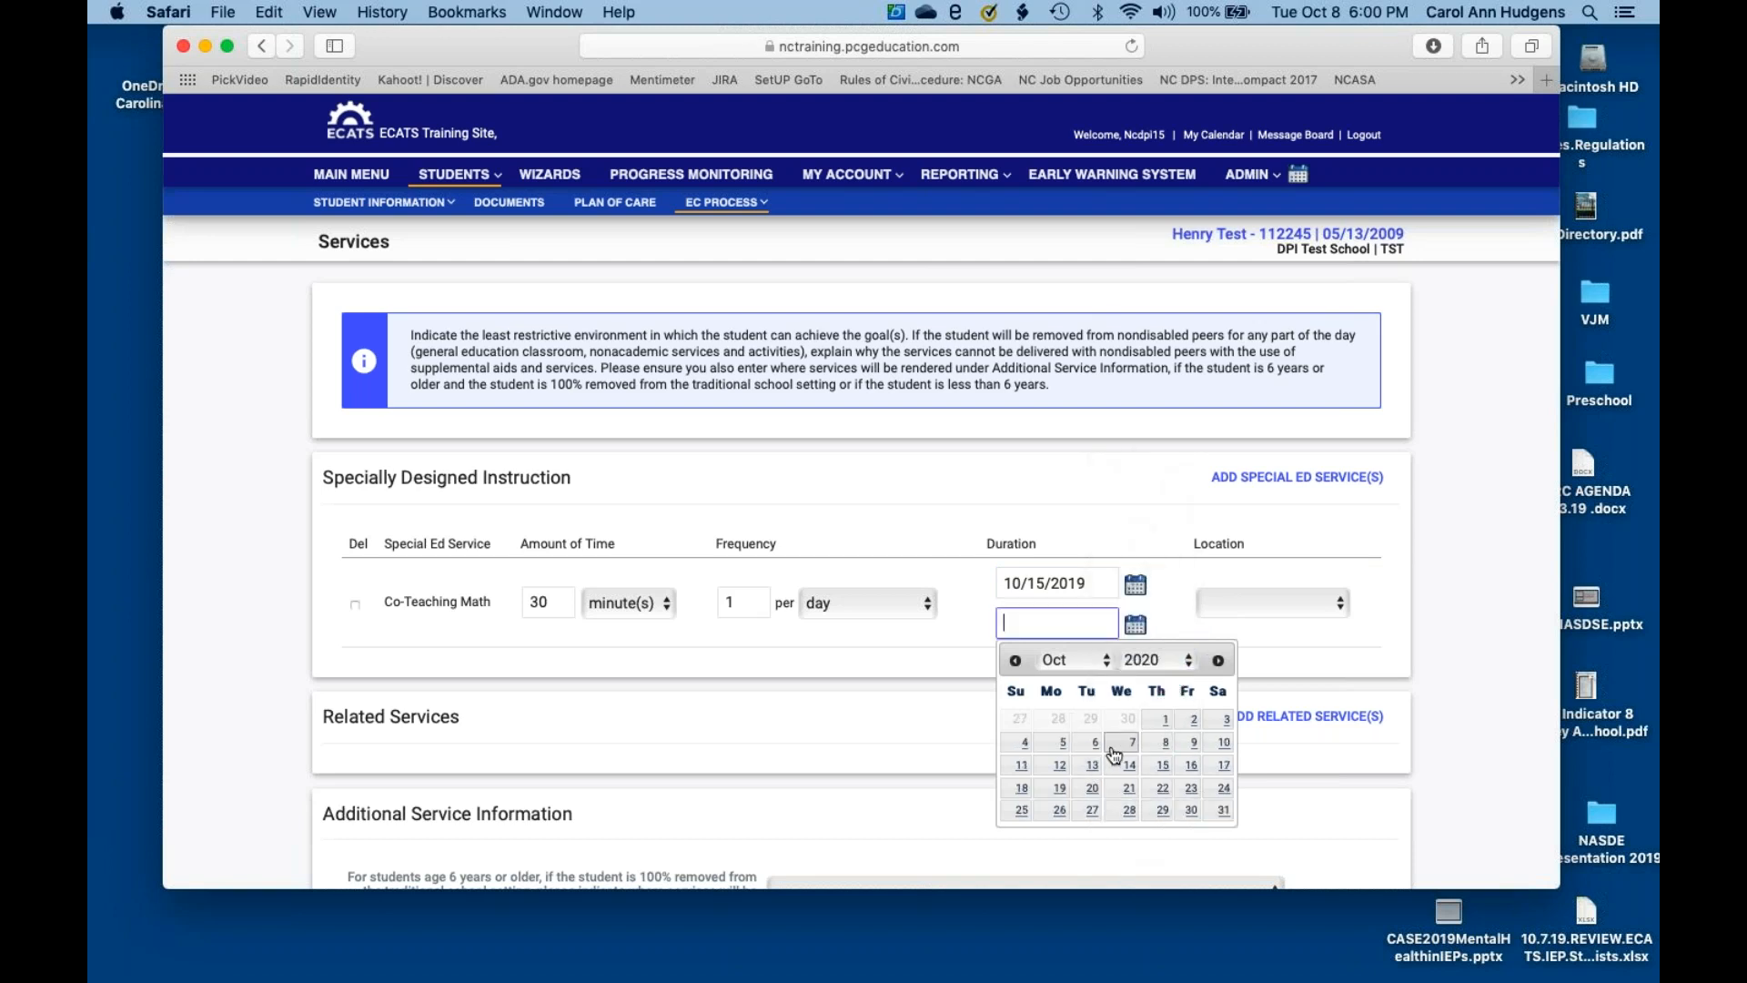
{"action": "left_click", "coordinate": [1128, 746]}
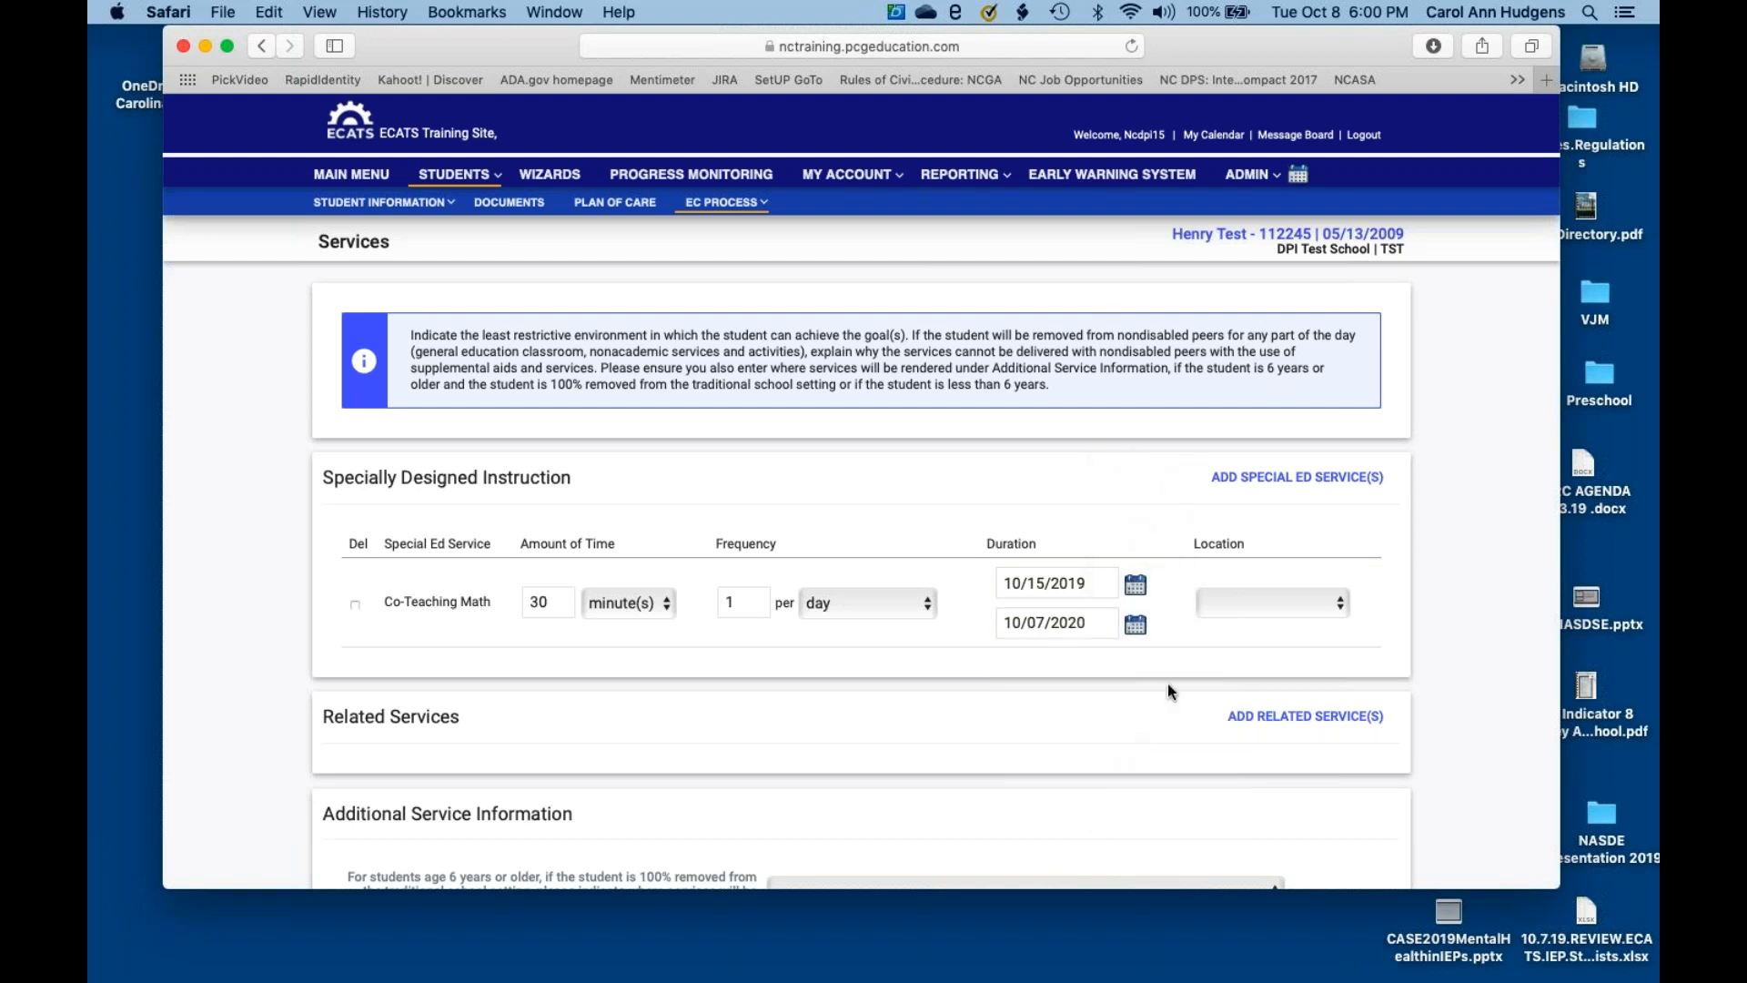
- Set the location of the Co-Teaching Math service to General Education
{"action": "left_click", "coordinate": [1248, 603]}
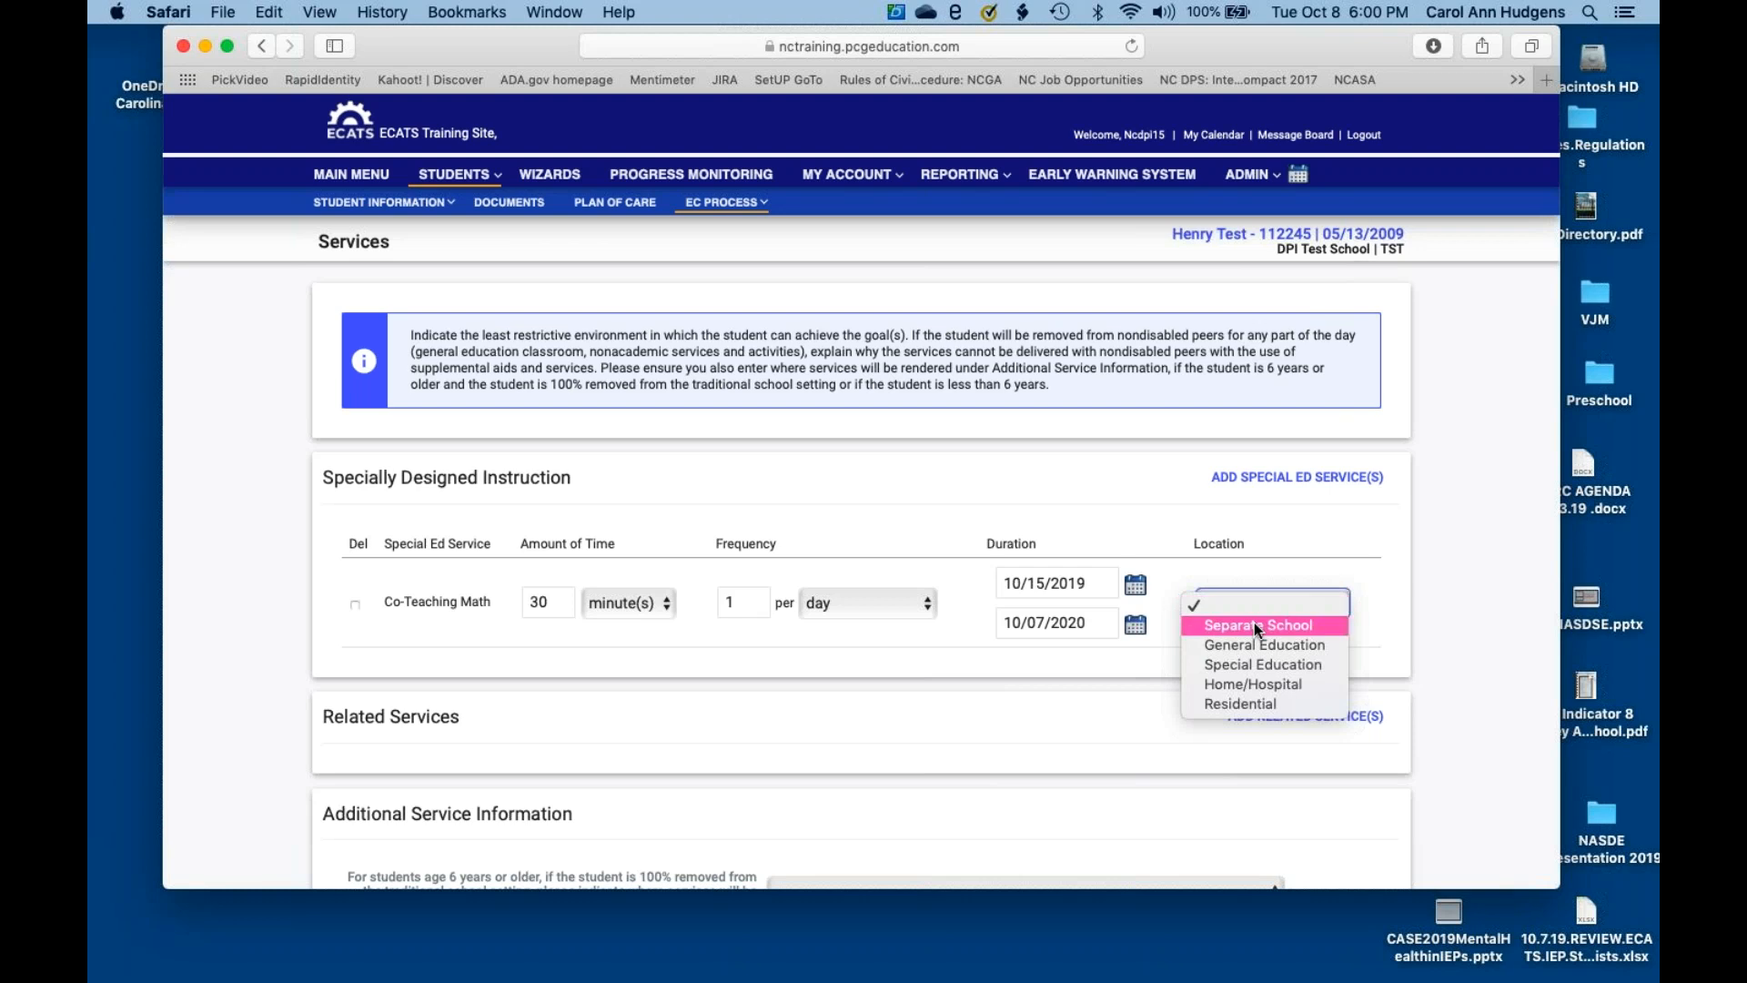
{"action": "left_click", "coordinate": [1258, 641]}
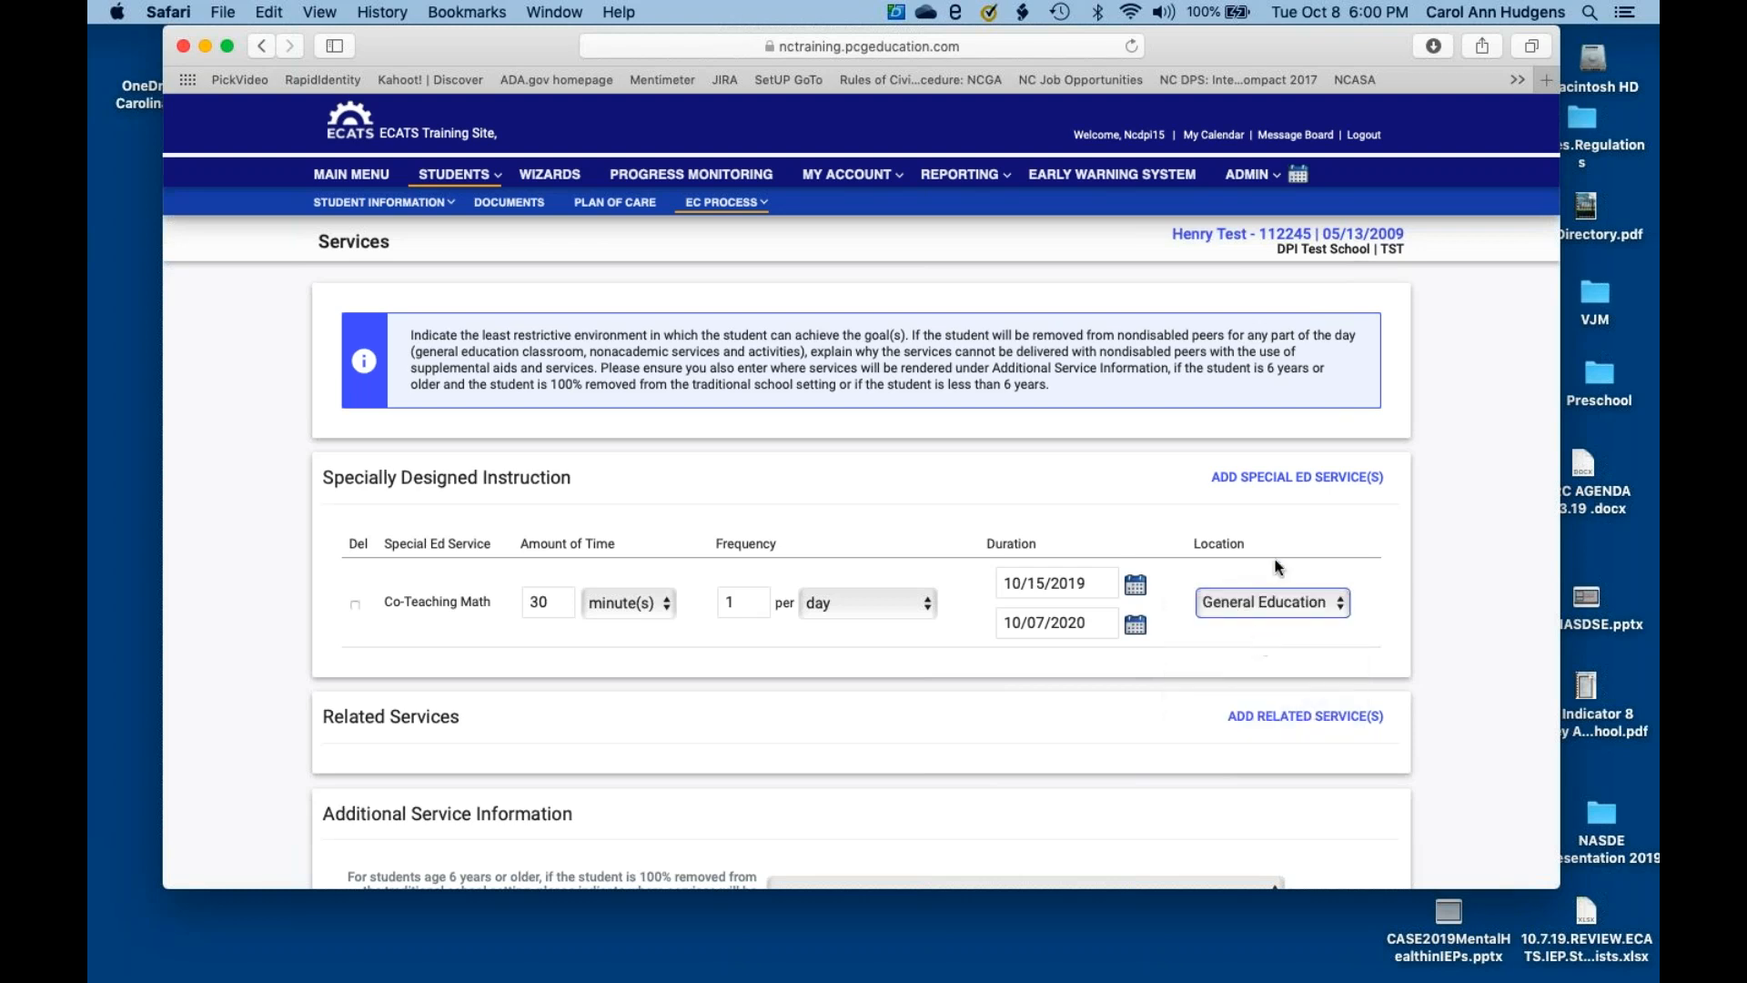
{"action": "left_click", "coordinate": [1314, 529]}
- Leave the 100% removal setting blank and choose that transportation is not required as a related service in Additional Service Information
{"action": "scroll", "coordinate": [1312, 525], "scroll_direction": "down", "scroll_amount": 3}
{"action": "scroll", "coordinate": [1313, 521], "scroll_direction": "down", "scroll_amount": 1}
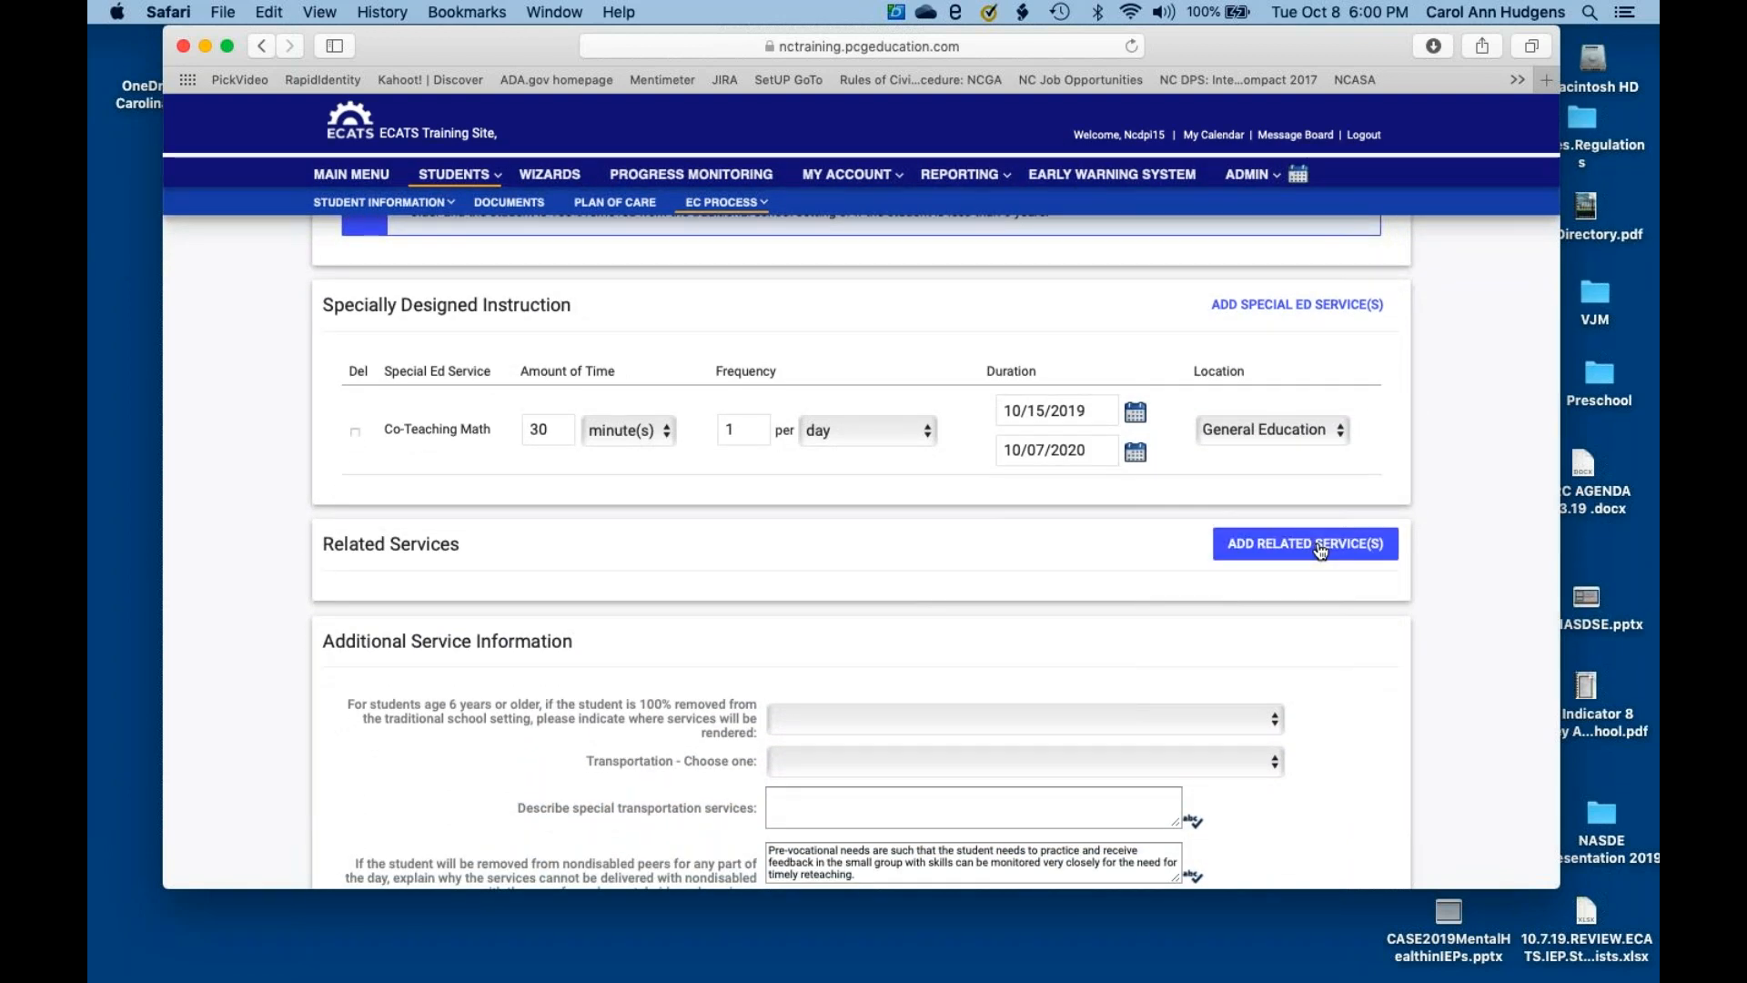
{"action": "scroll", "coordinate": [1320, 551], "scroll_direction": "down", "scroll_amount": 6}
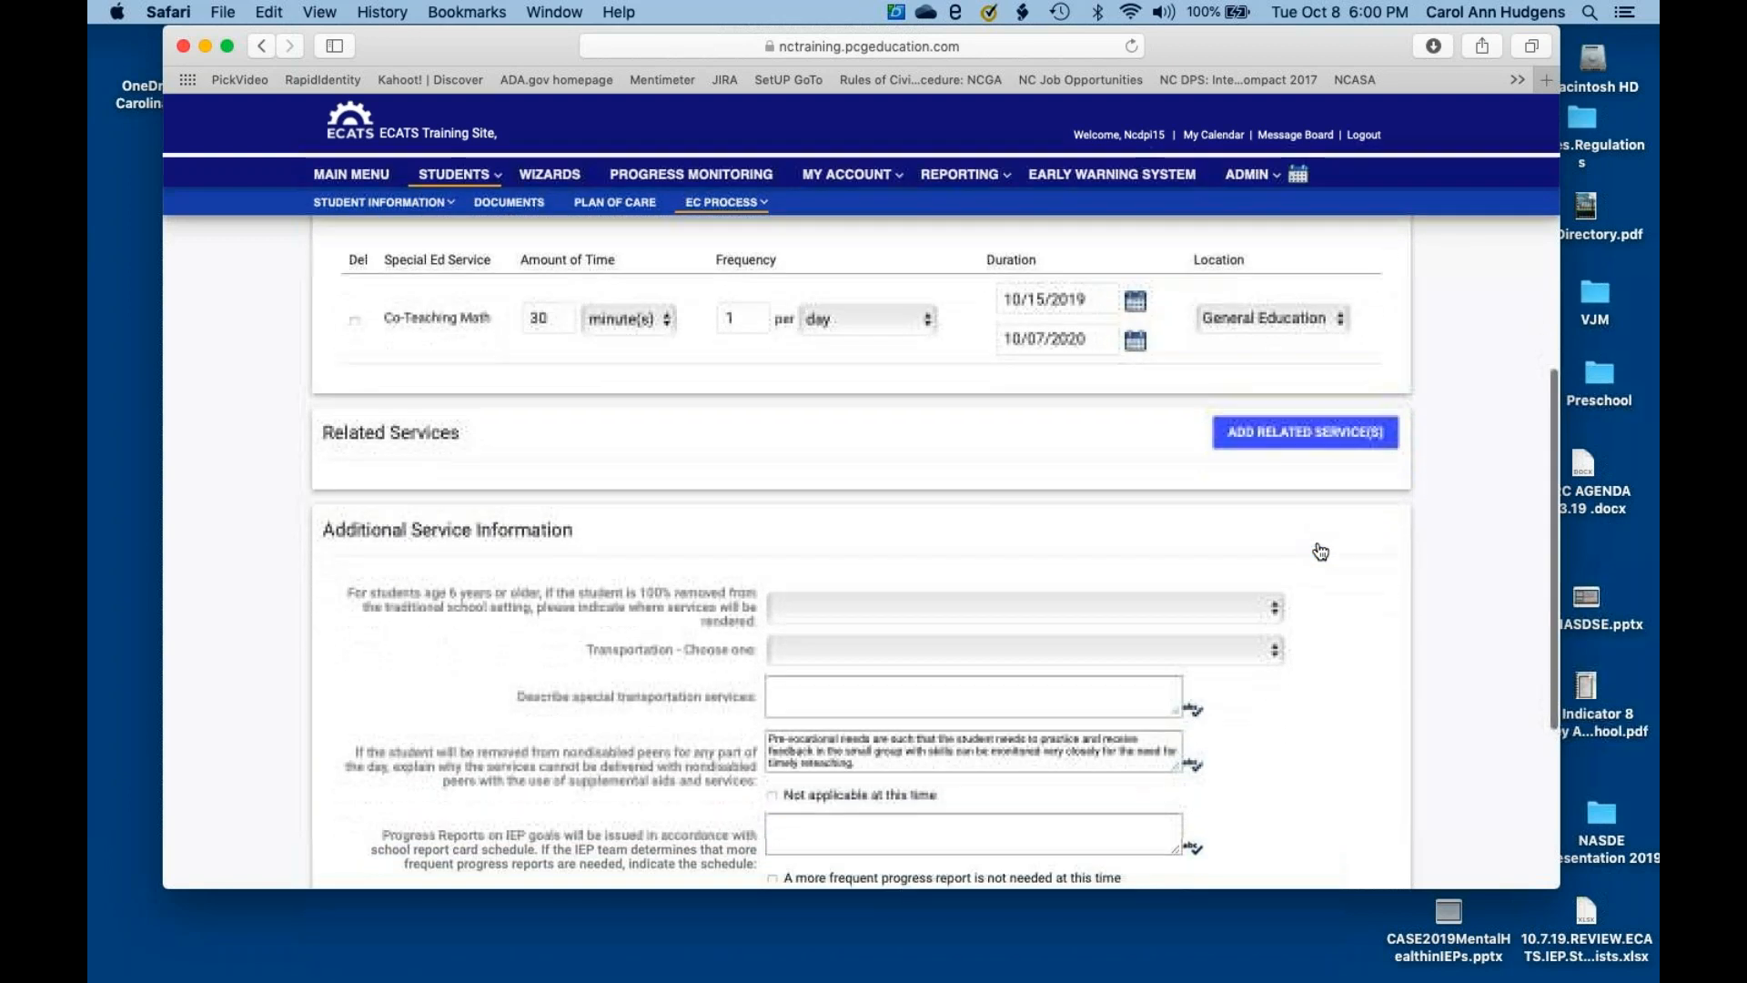
{"action": "scroll", "coordinate": [1320, 552], "scroll_direction": "down", "scroll_amount": 2}
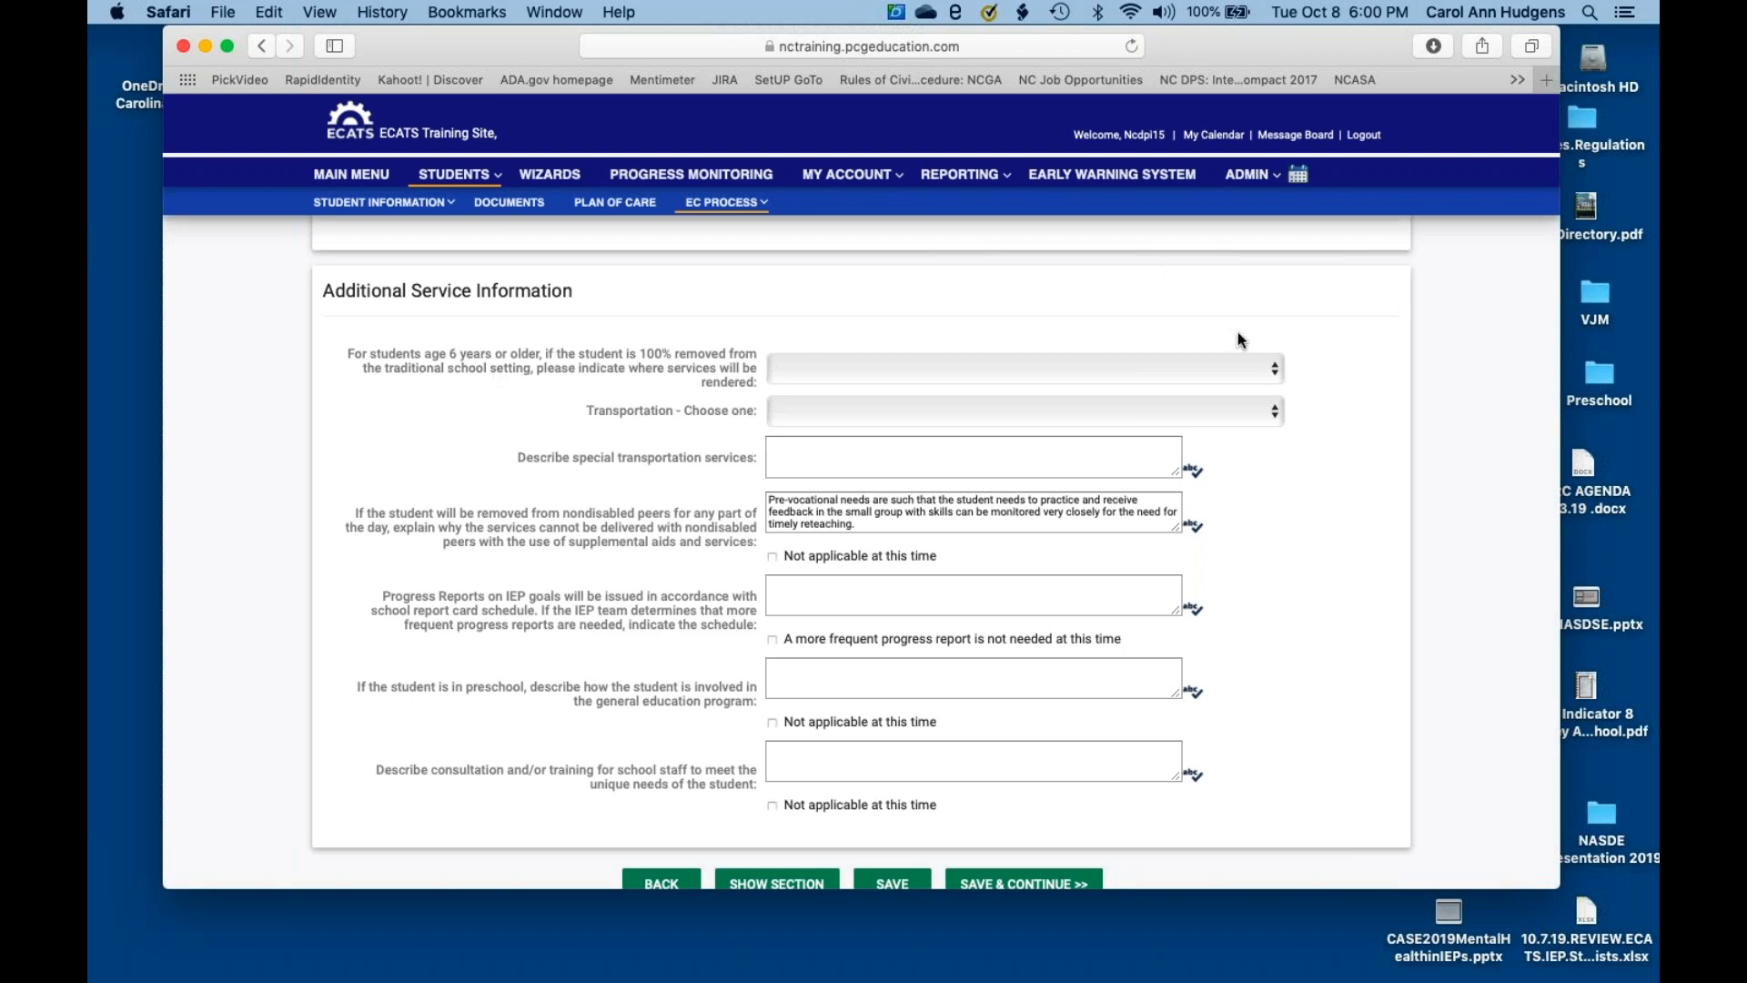
{"action": "left_click", "coordinate": [1278, 374]}
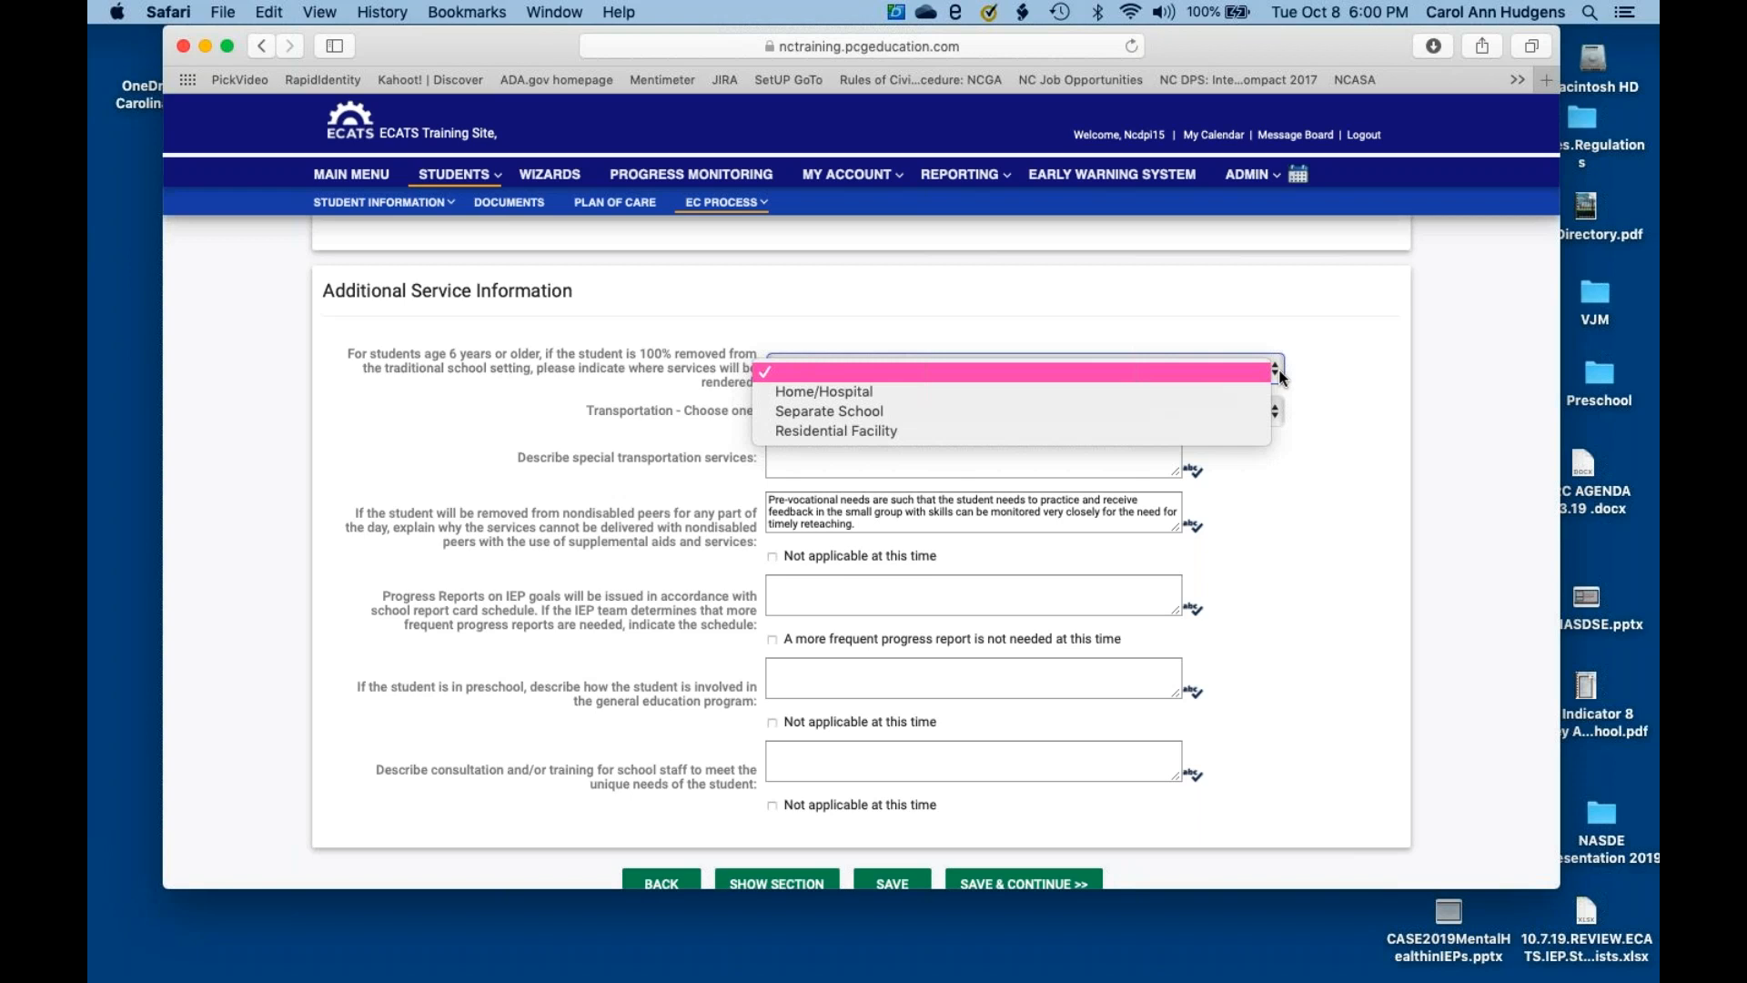
{"action": "left_click", "coordinate": [1305, 368]}
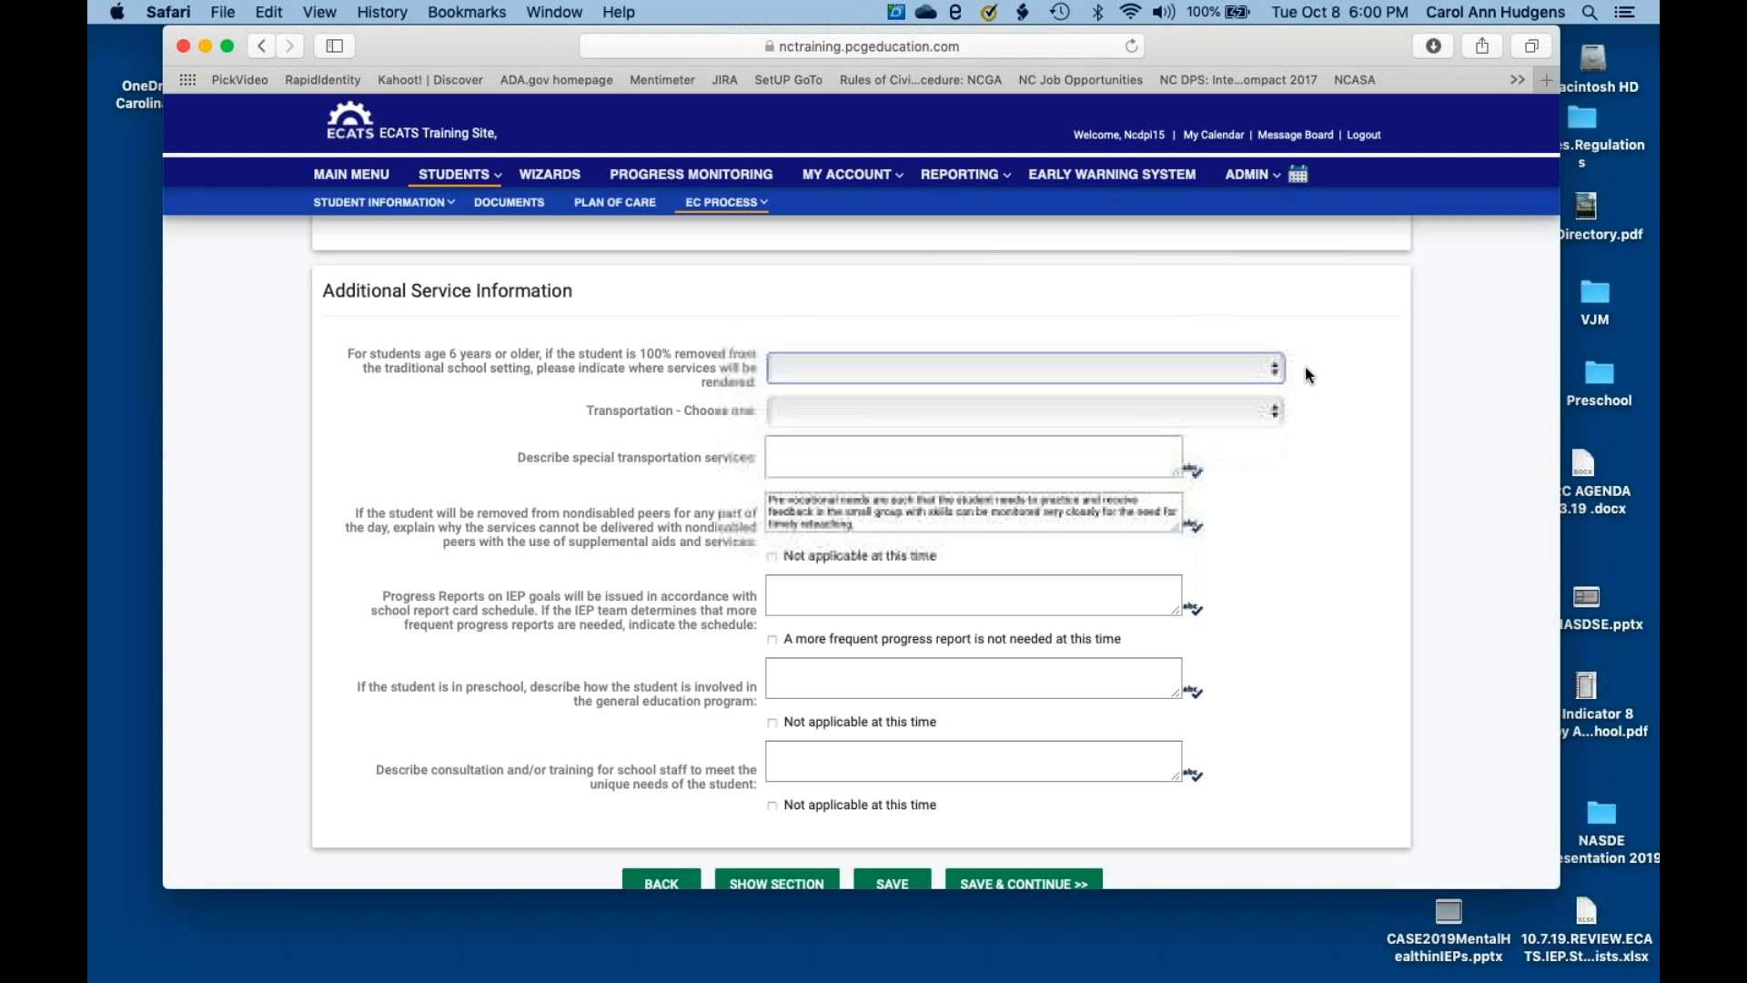
{"action": "left_click", "coordinate": [1236, 415]}
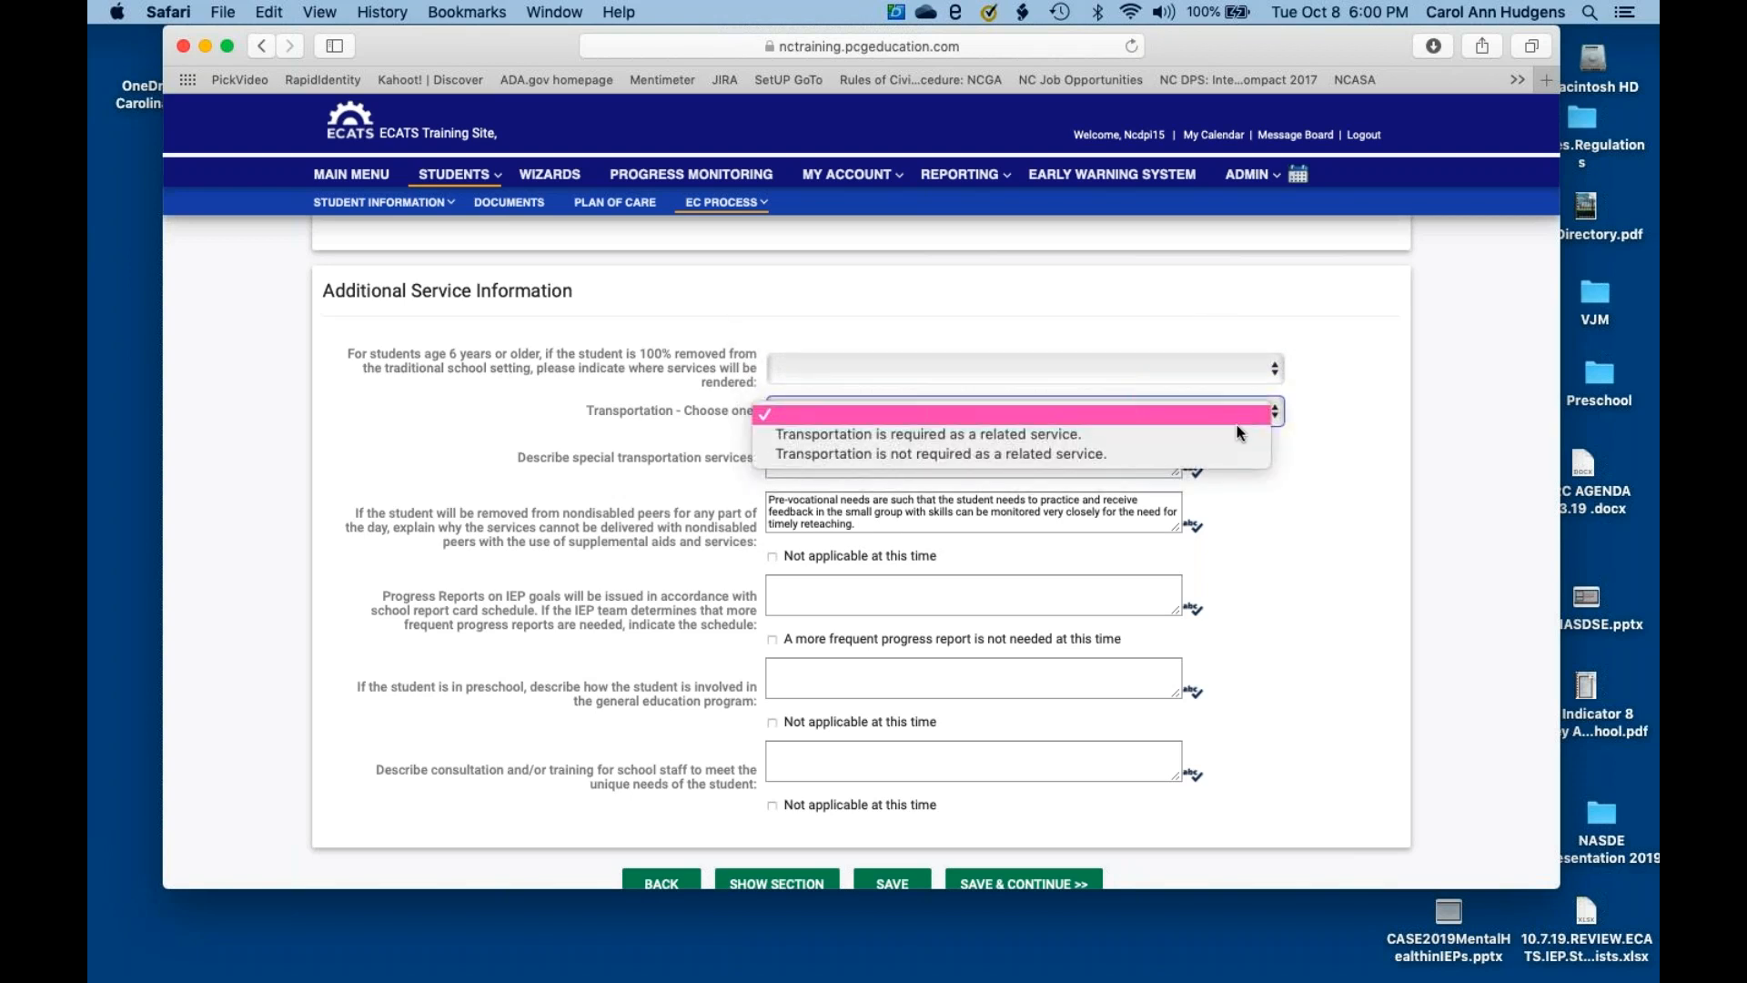
{"action": "left_click", "coordinate": [1228, 460]}
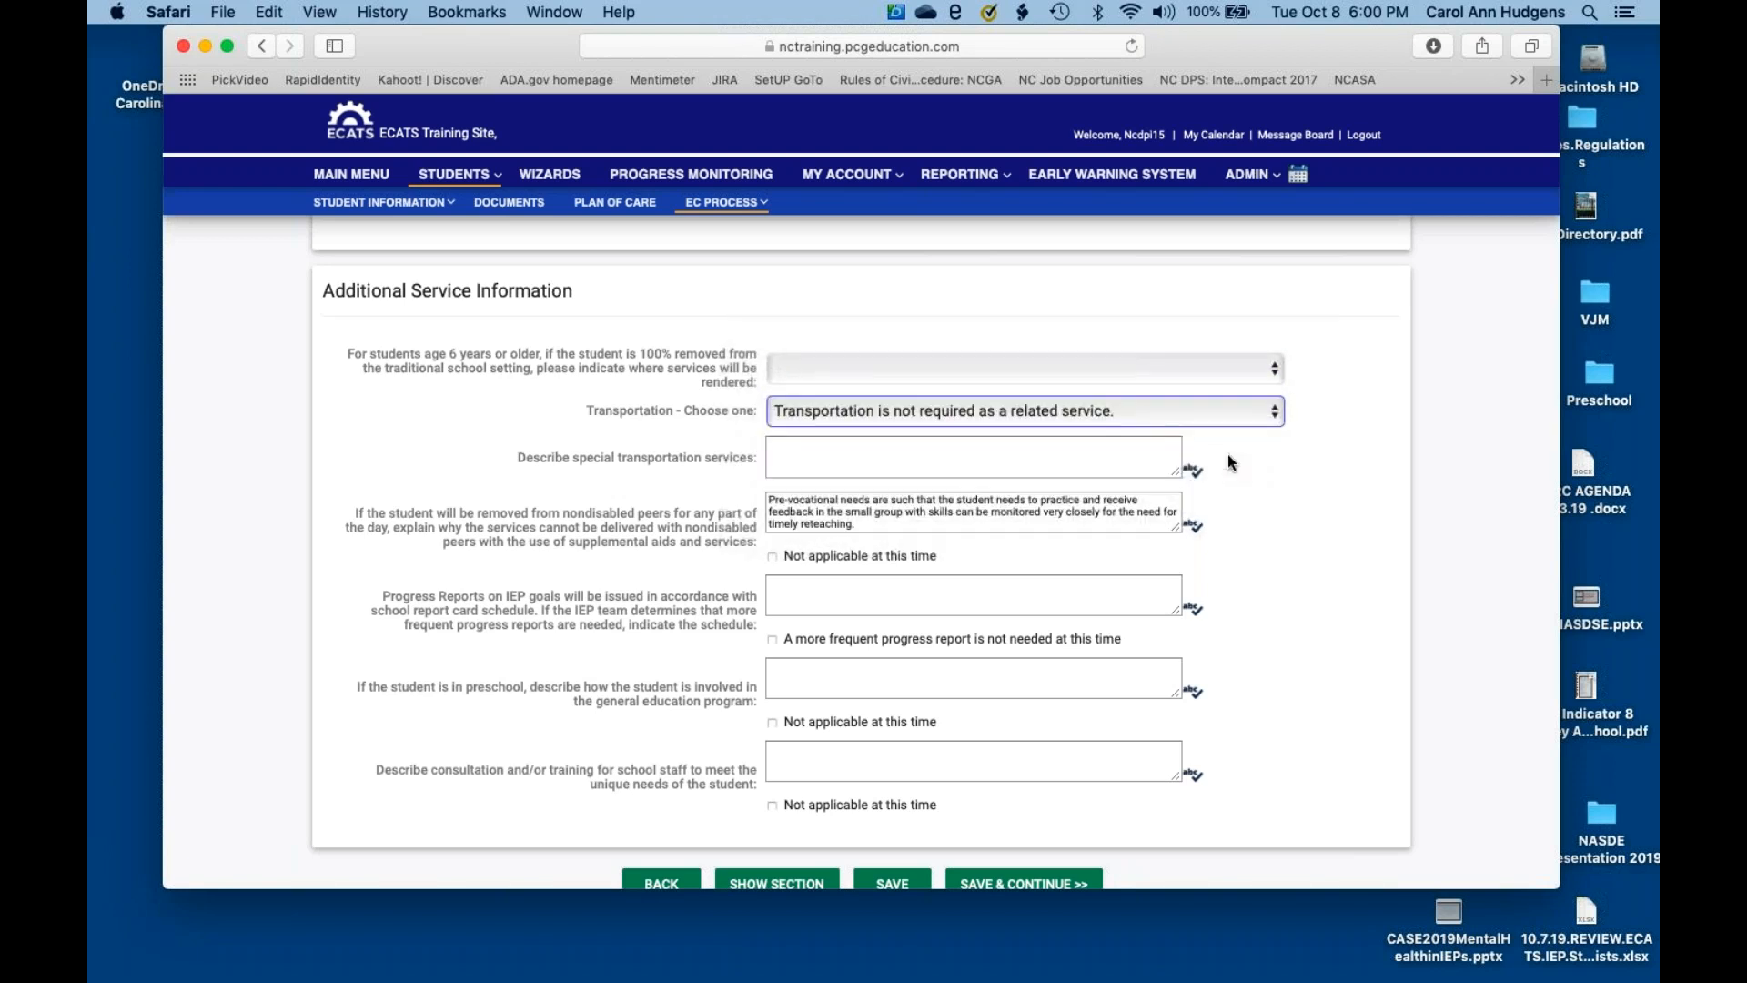
- Mark more frequent progress reports as not needed and describe preschool involvement as "fully involved - really good LRE statement to describe all removals"
{"action": "scroll", "coordinate": [1319, 465], "scroll_direction": "down", "scroll_amount": 2}
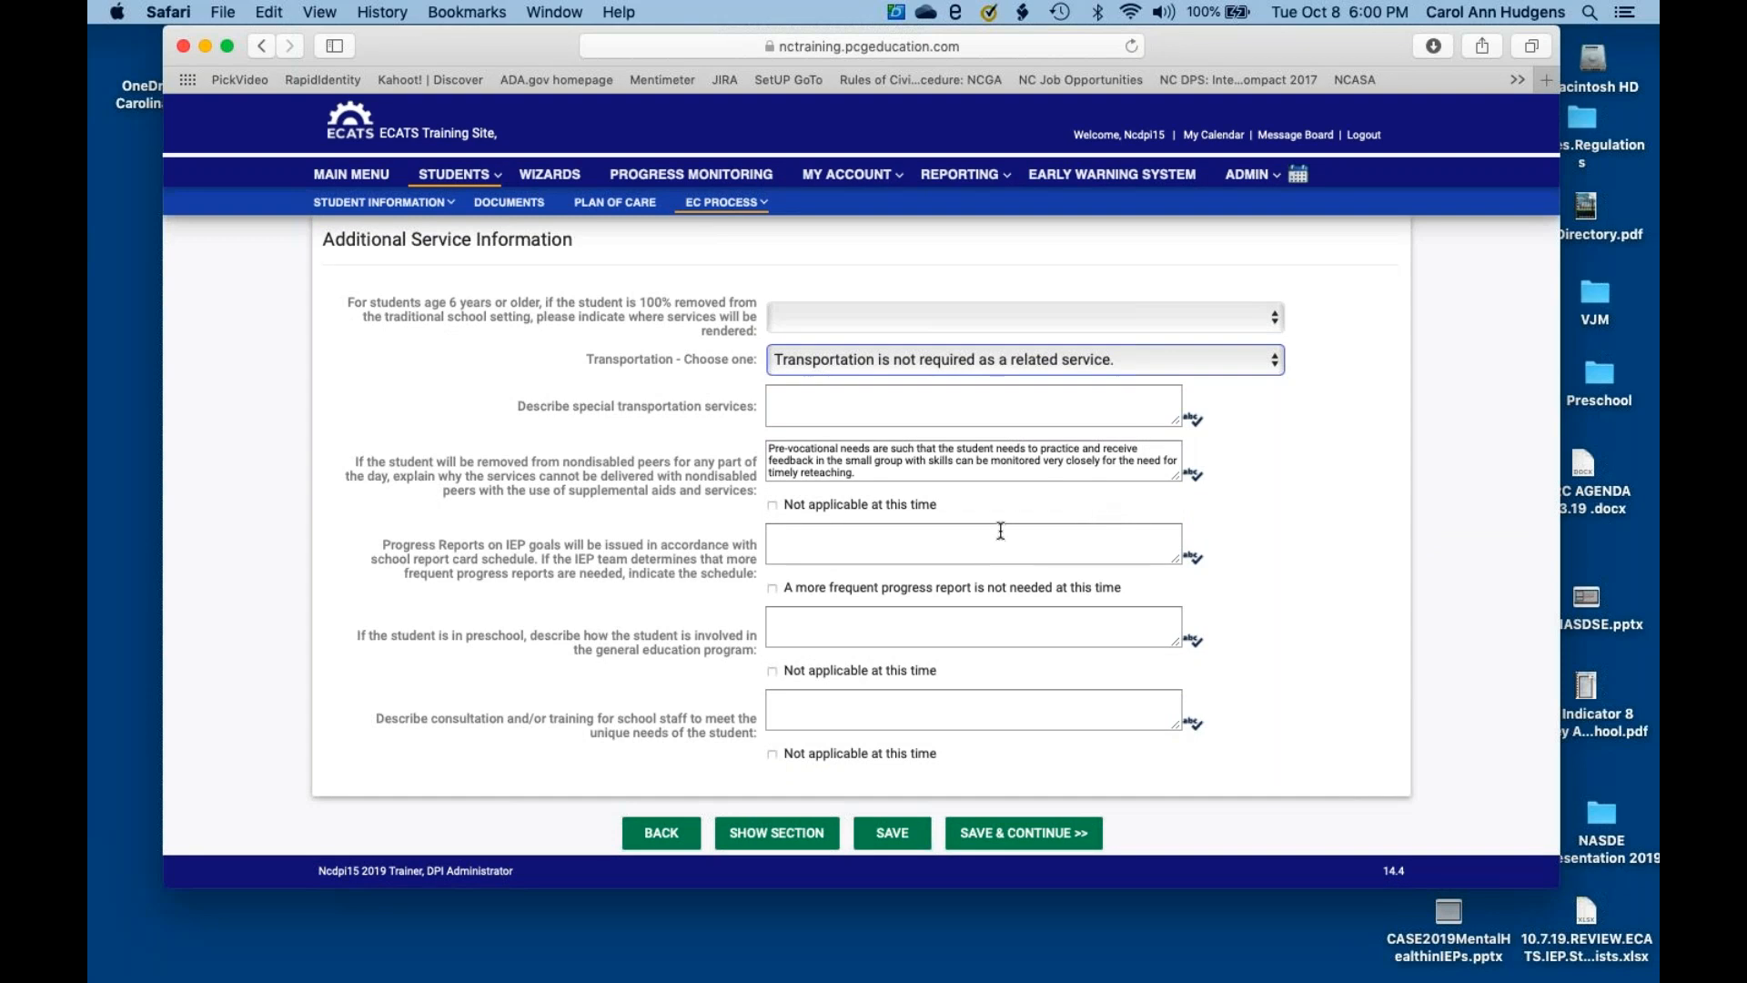
{"action": "left_click", "coordinate": [772, 587]}
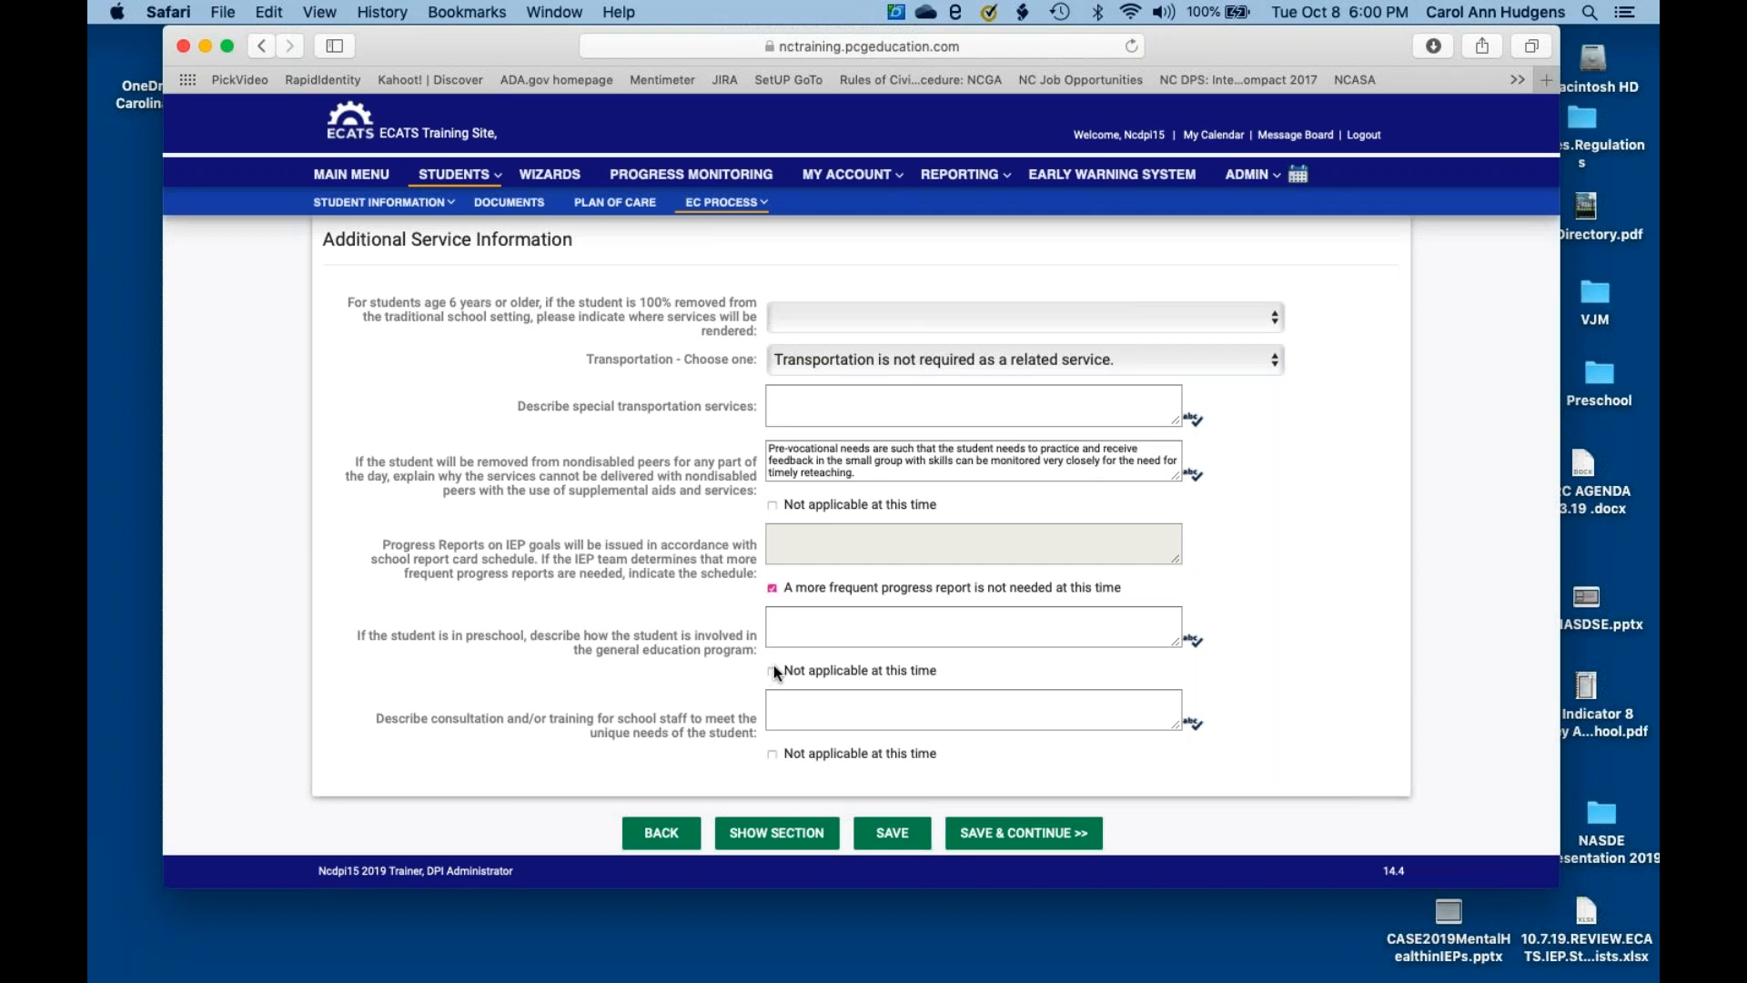
{"action": "left_click", "coordinate": [794, 628]}
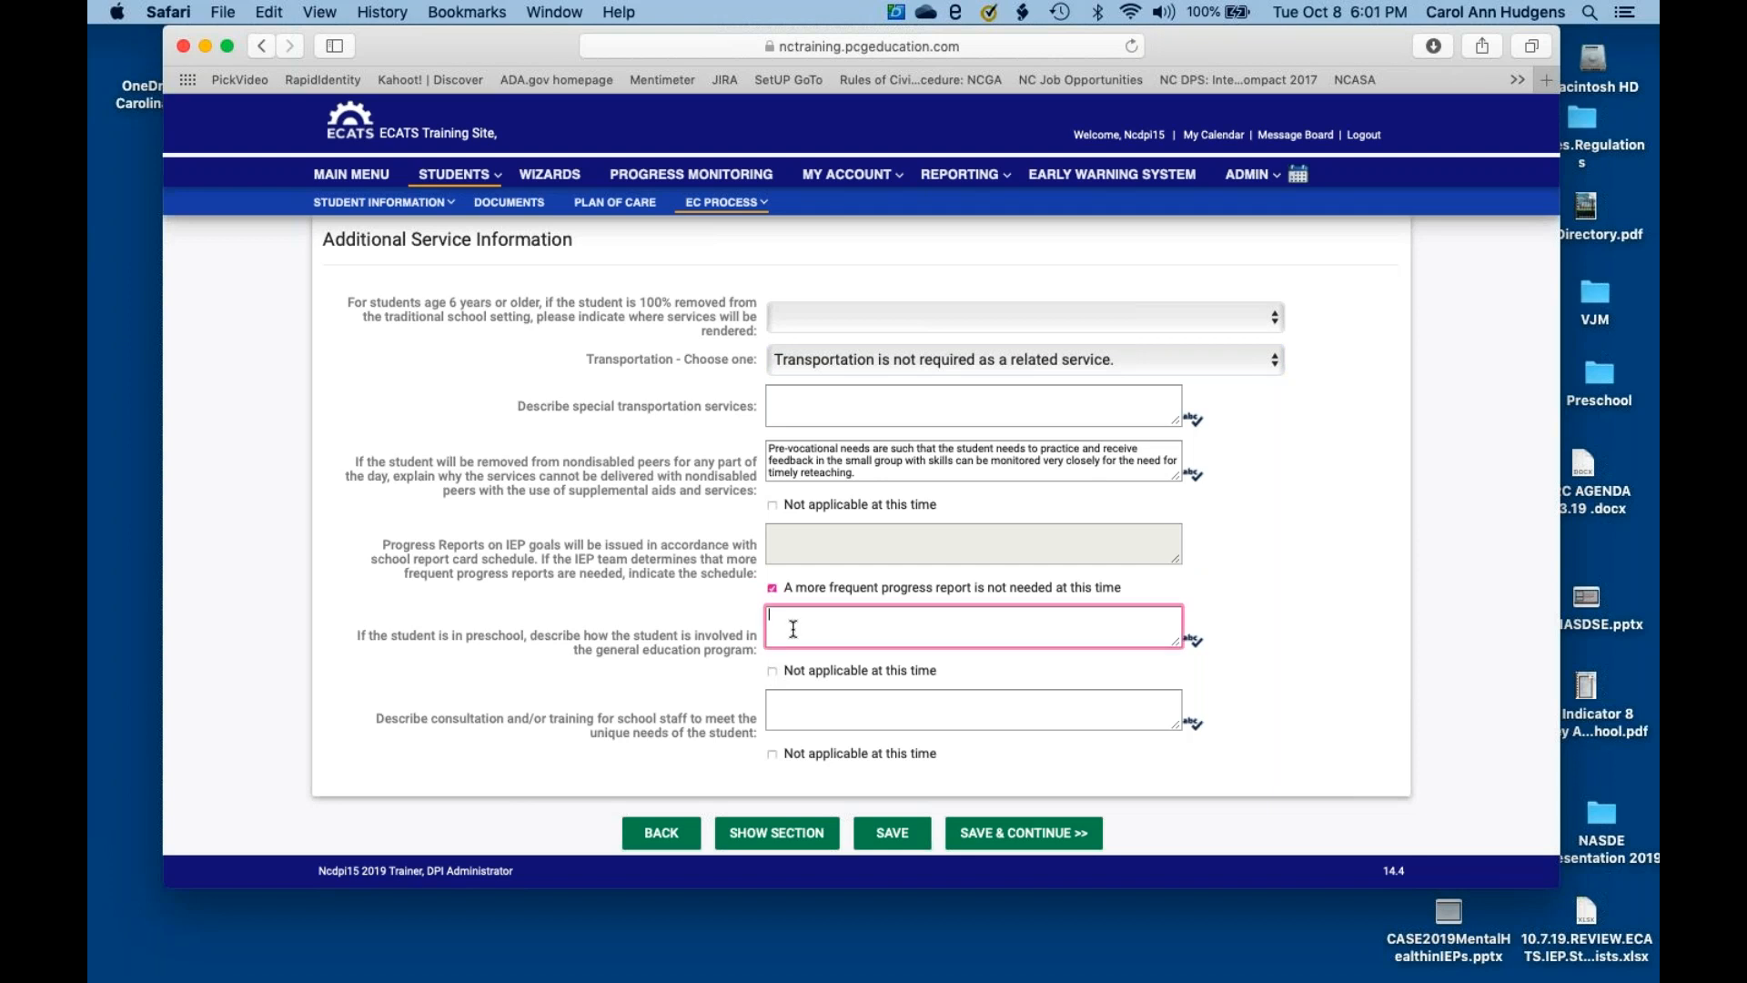
{"action": "type", "text": "fully involved"}
{"action": "type", "text": "- really good LRE sstatement to describe all "}
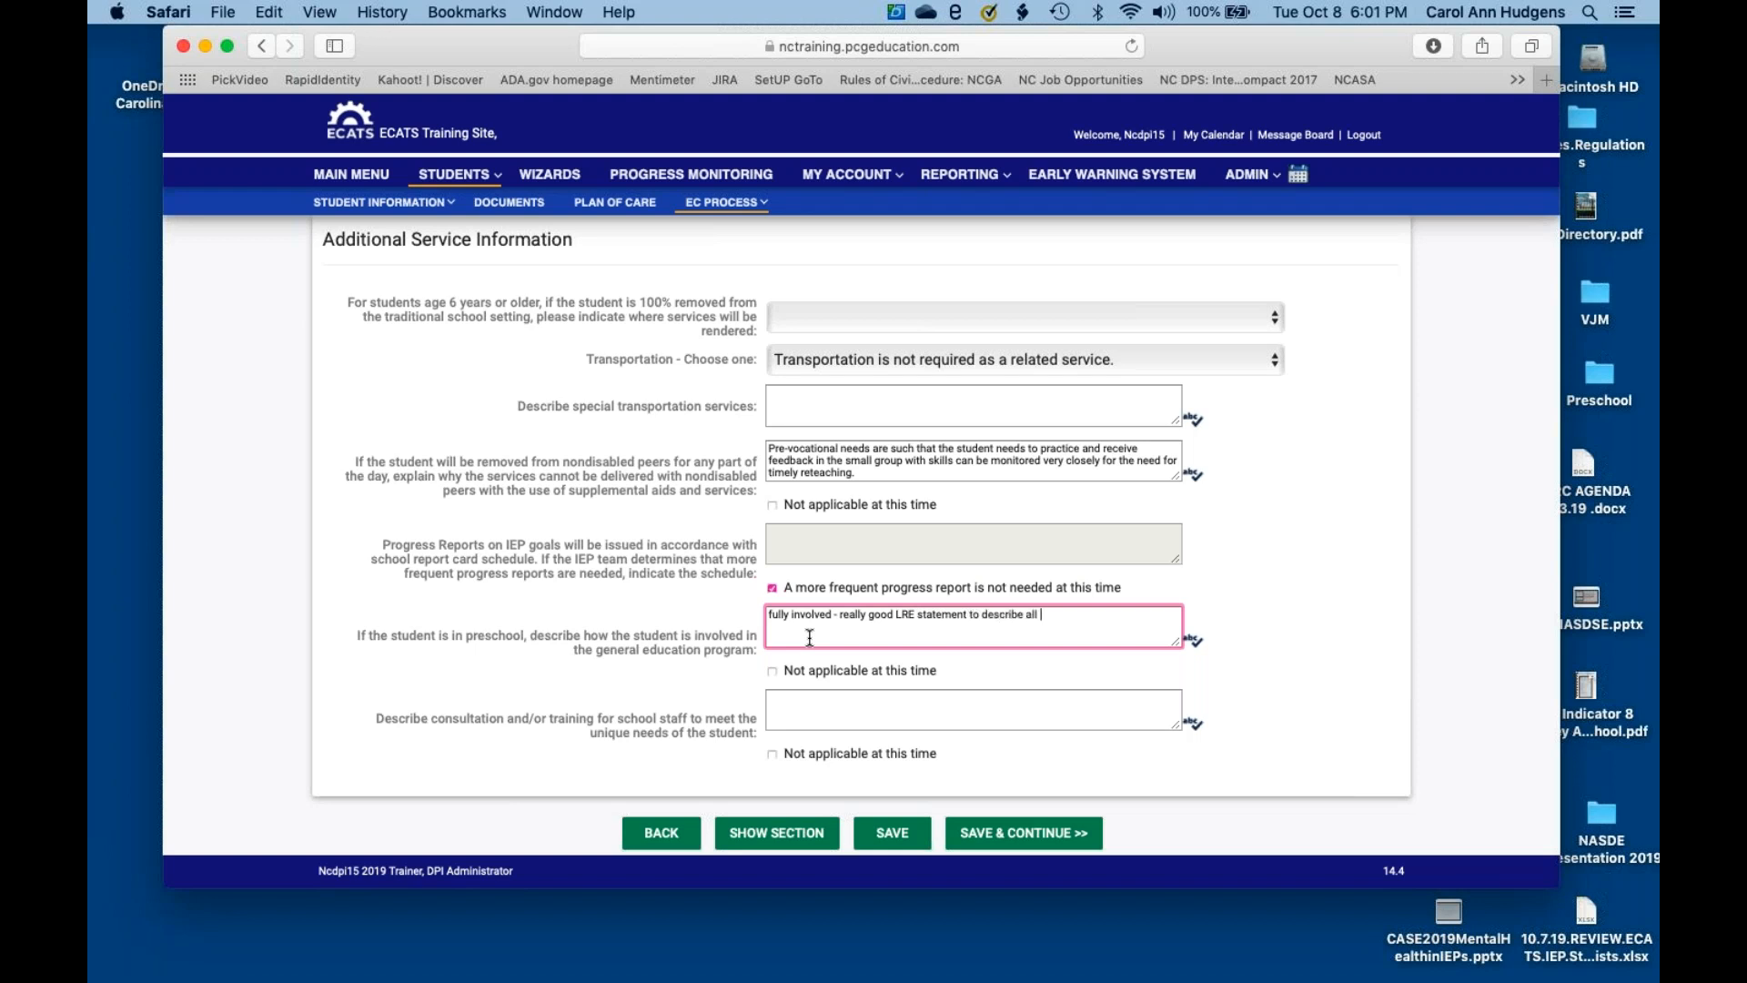
{"action": "type", "text": "removals"}
- Mark staff consultation and training as not applicable, then save and continue through Services Goal Integration to Accommodations
{"action": "left_click", "coordinate": [773, 756]}
{"action": "left_click", "coordinate": [1004, 846]}
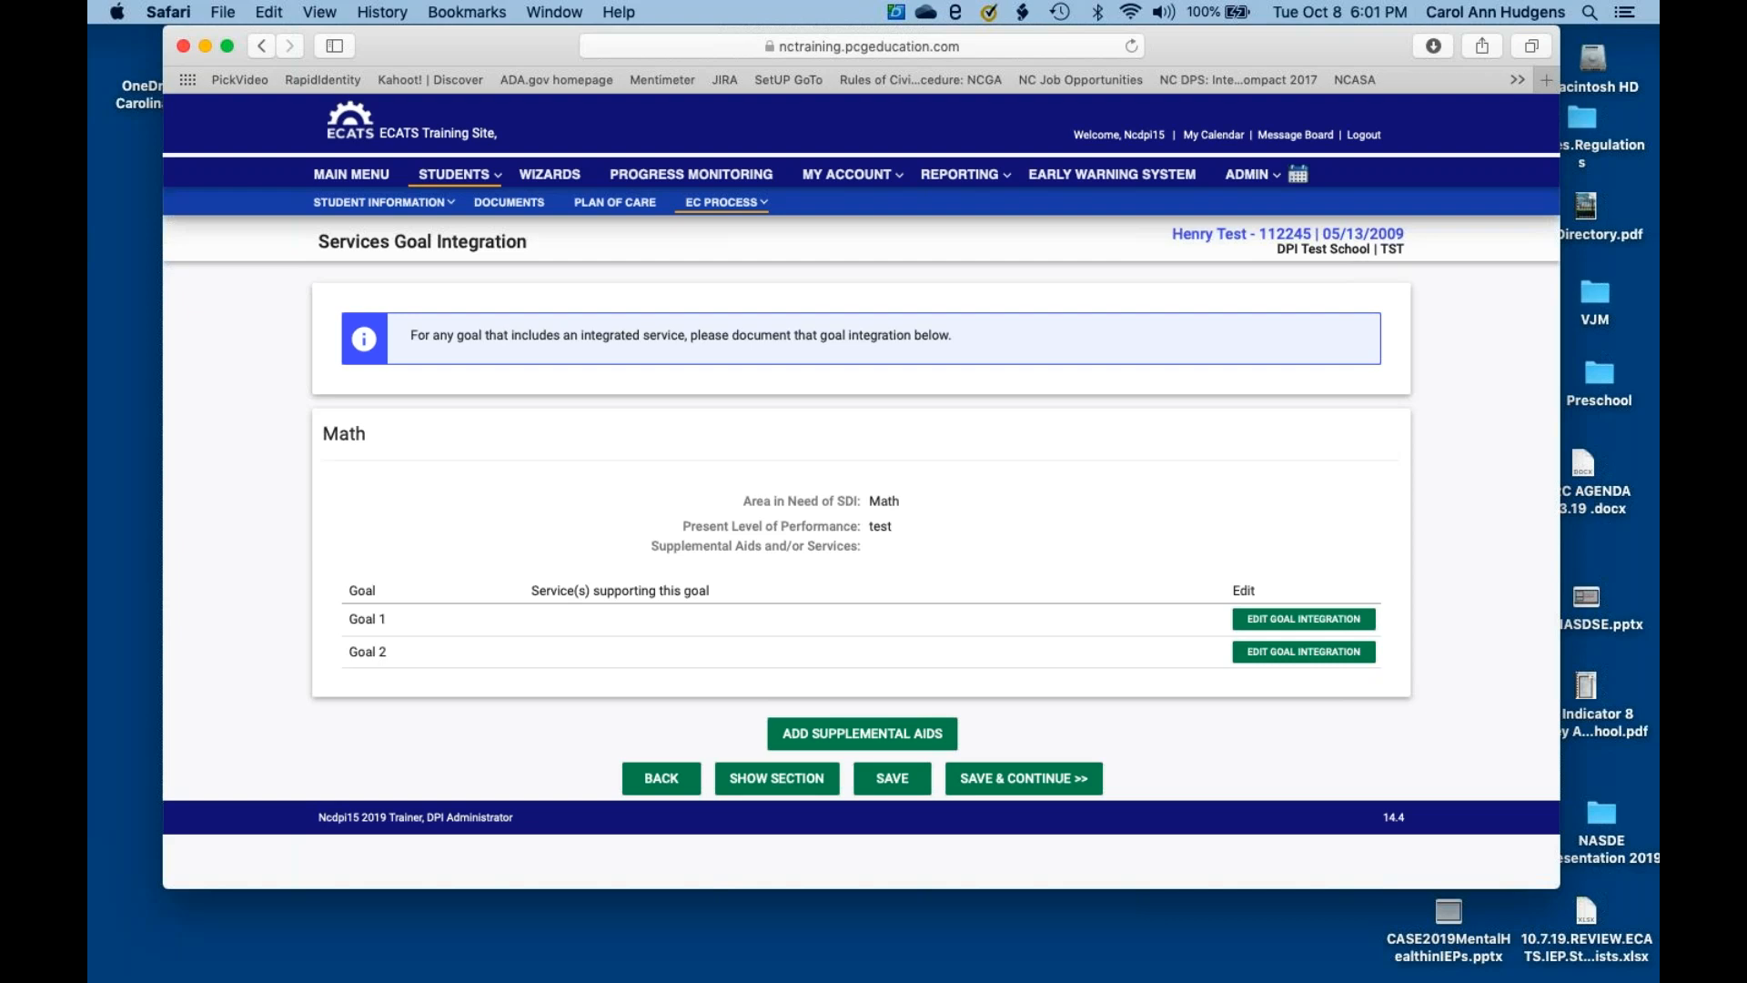
{"action": "left_click", "coordinate": [1025, 794]}
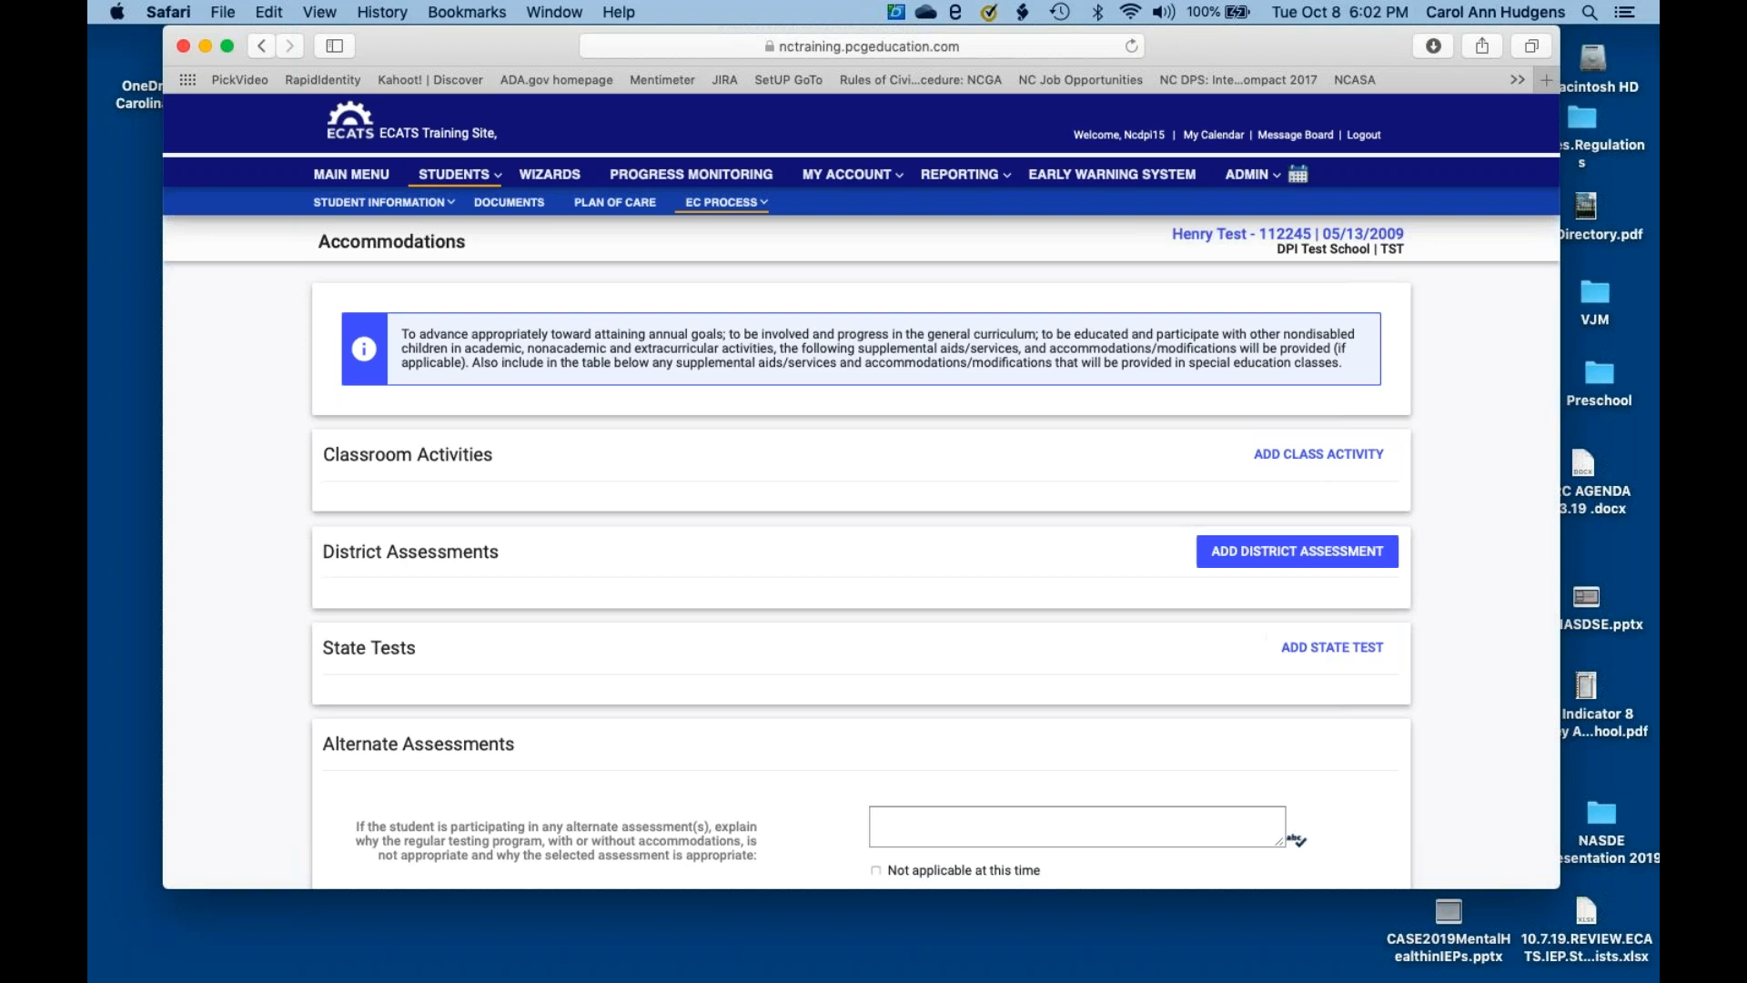
- Add Music - All as a classroom activity with the participation level Participating with Accommodations
{"action": "left_click", "coordinate": [1342, 457]}
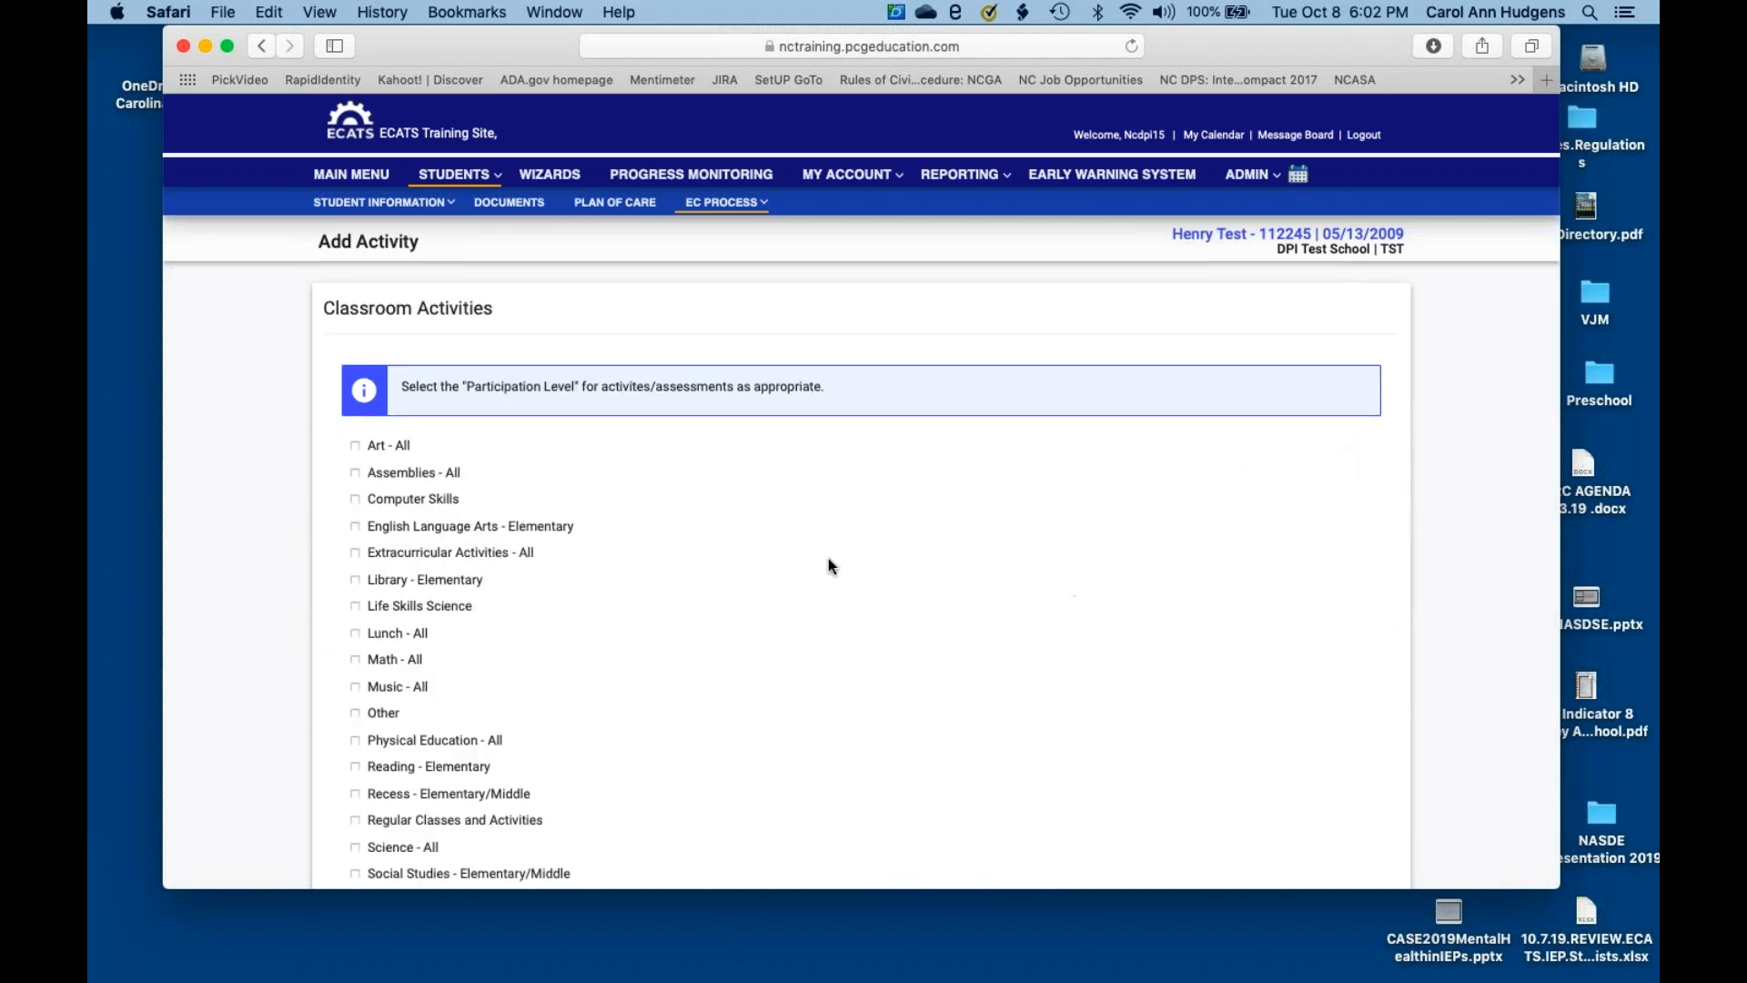
{"action": "scroll", "coordinate": [812, 574], "scroll_direction": "down", "scroll_amount": 4}
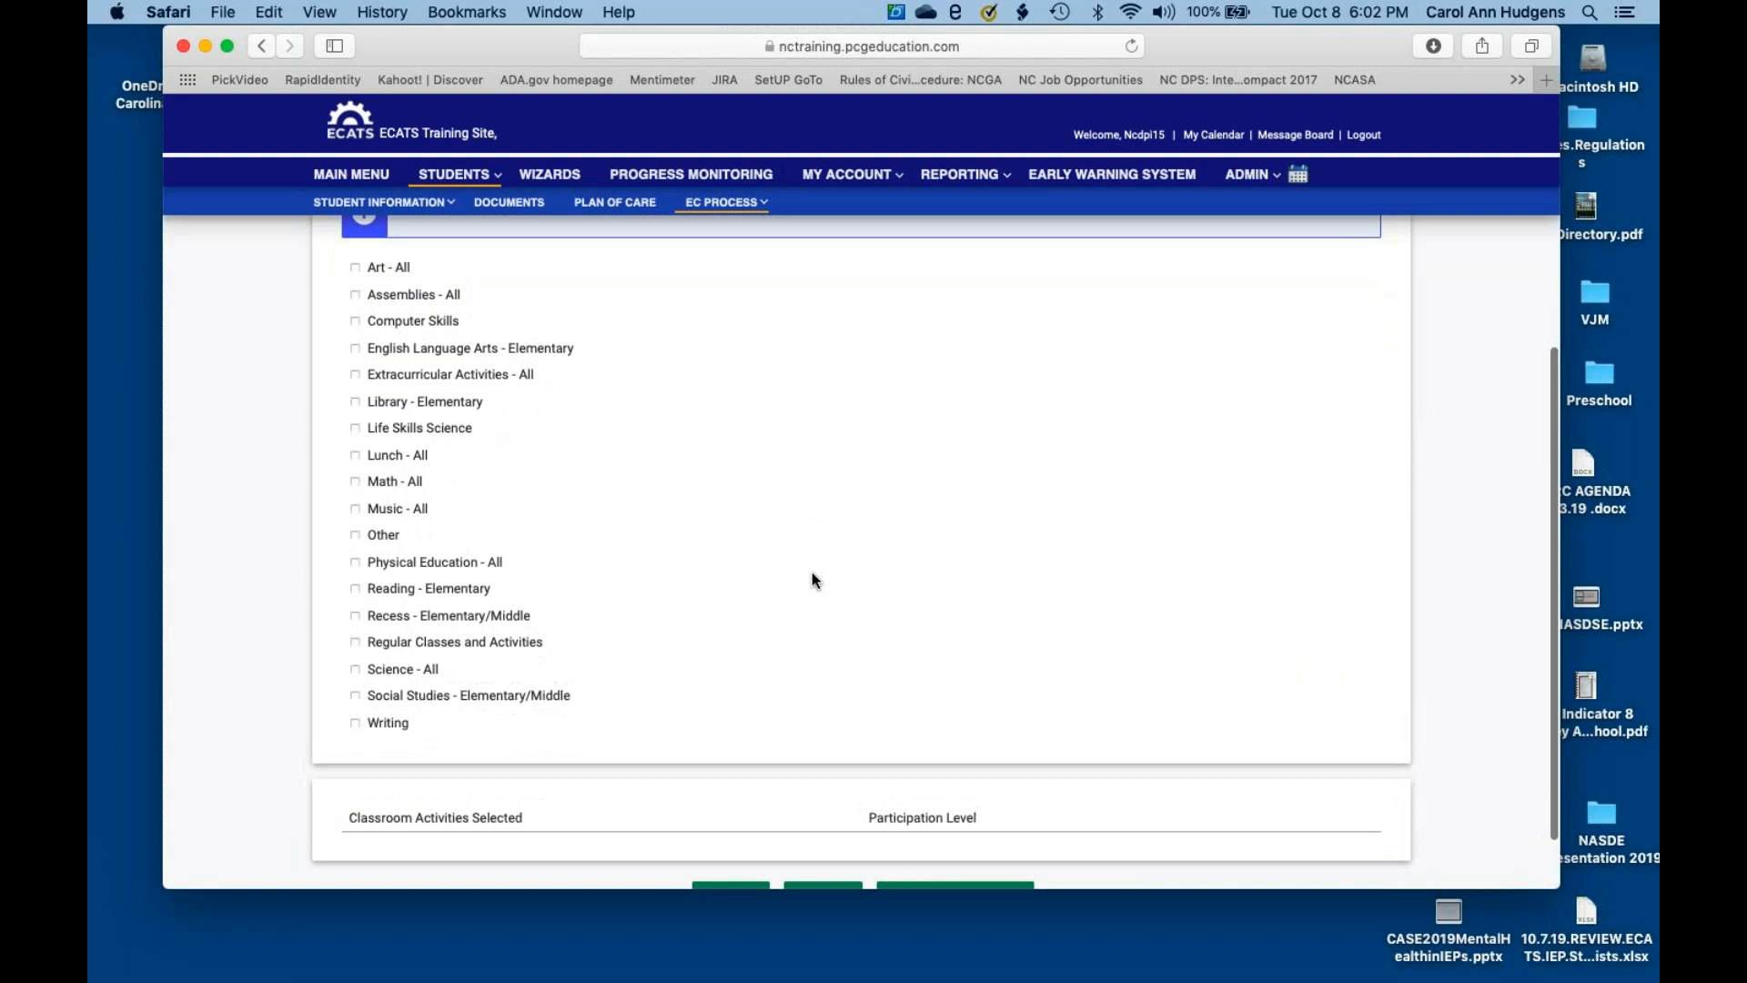
{"action": "left_click", "coordinate": [356, 511]}
{"action": "scroll", "coordinate": [665, 545], "scroll_direction": "down", "scroll_amount": 3}
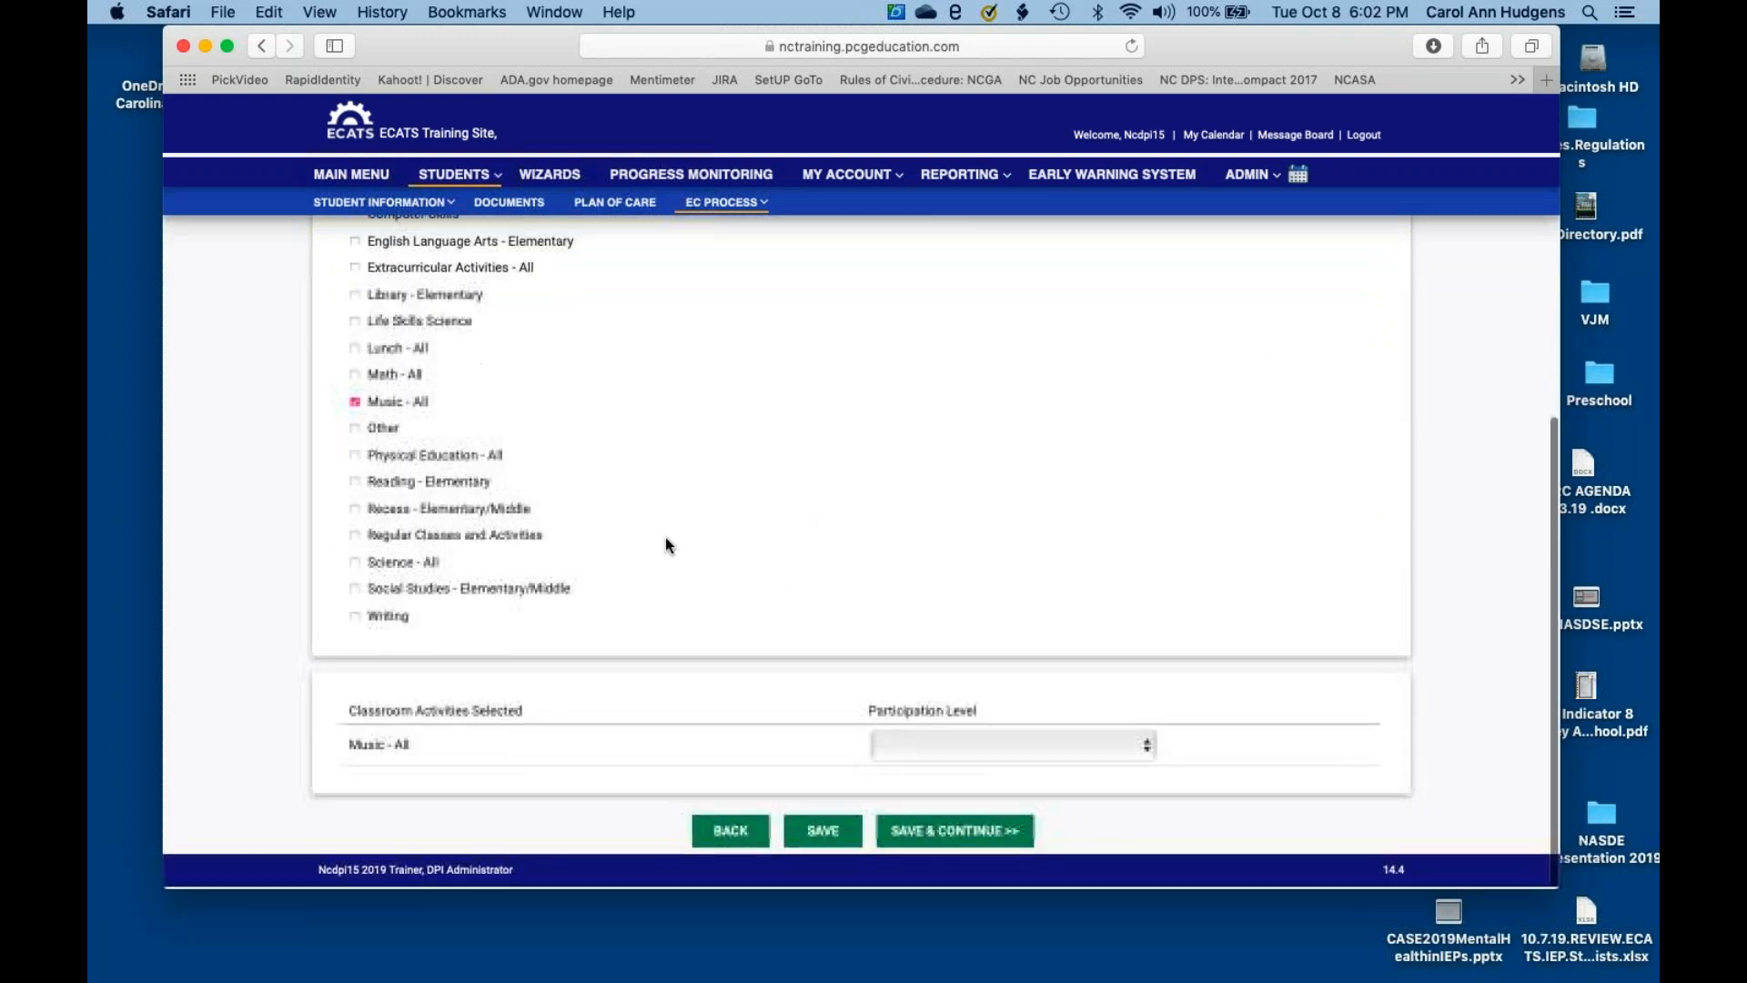
{"action": "left_click", "coordinate": [926, 751]}
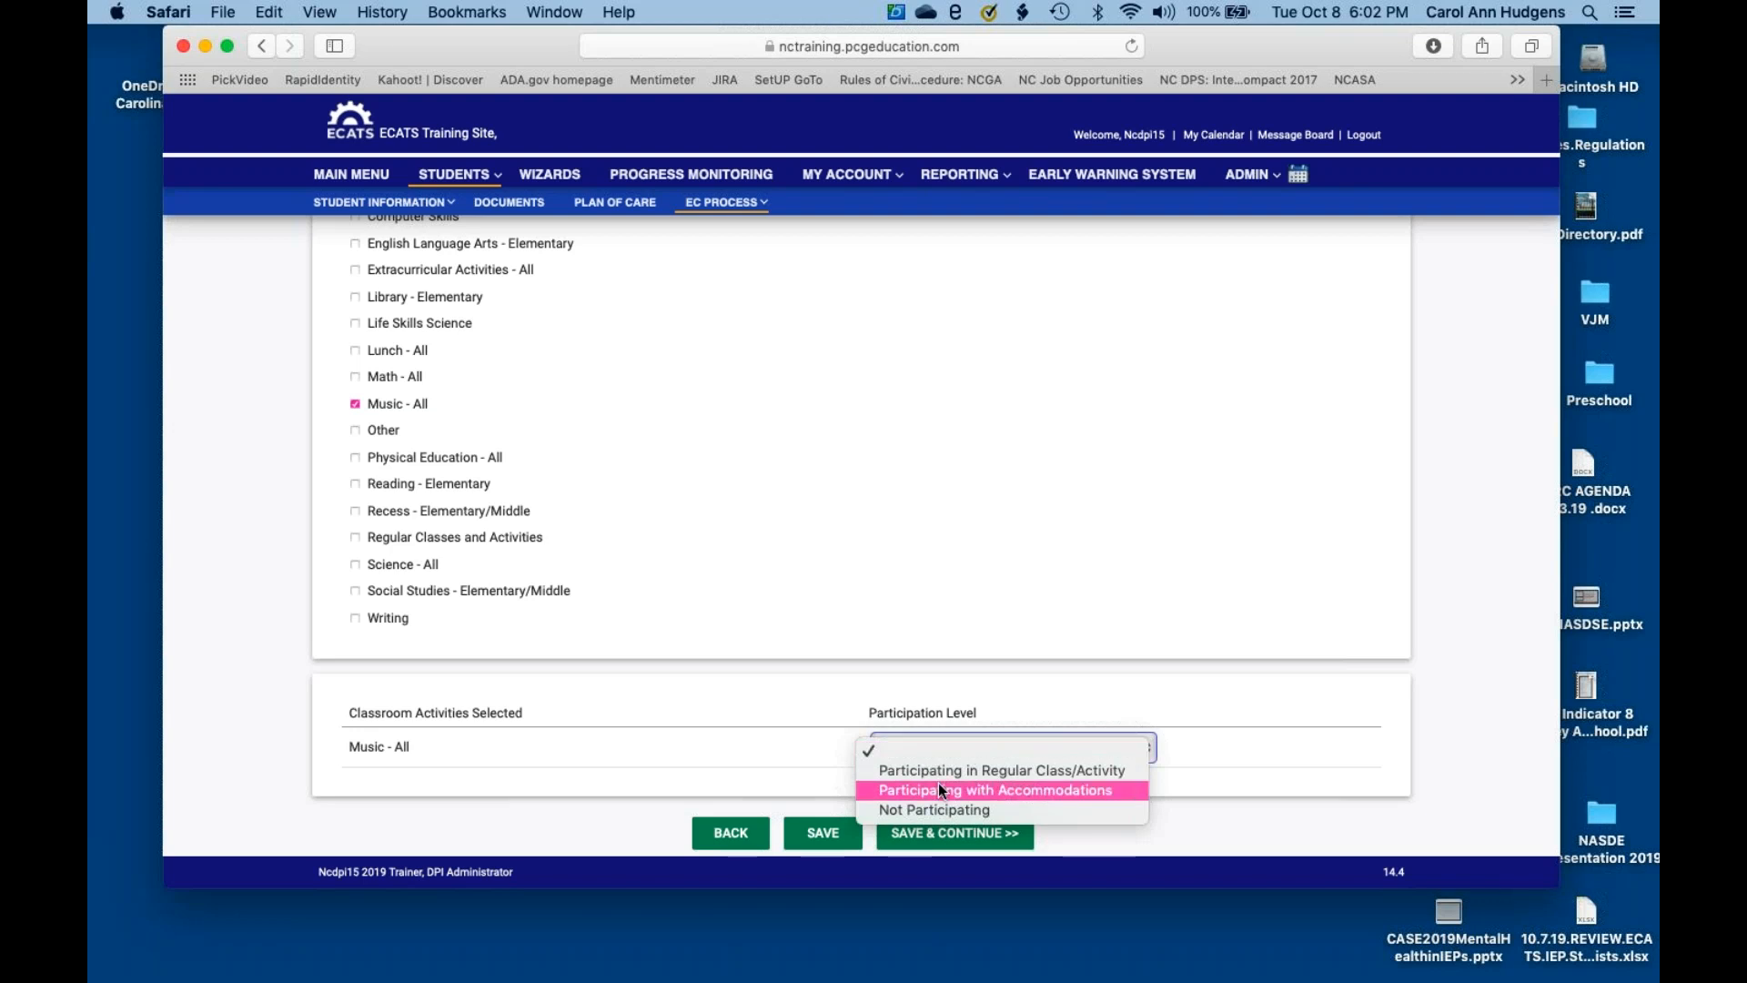
{"action": "left_click", "coordinate": [937, 788]}
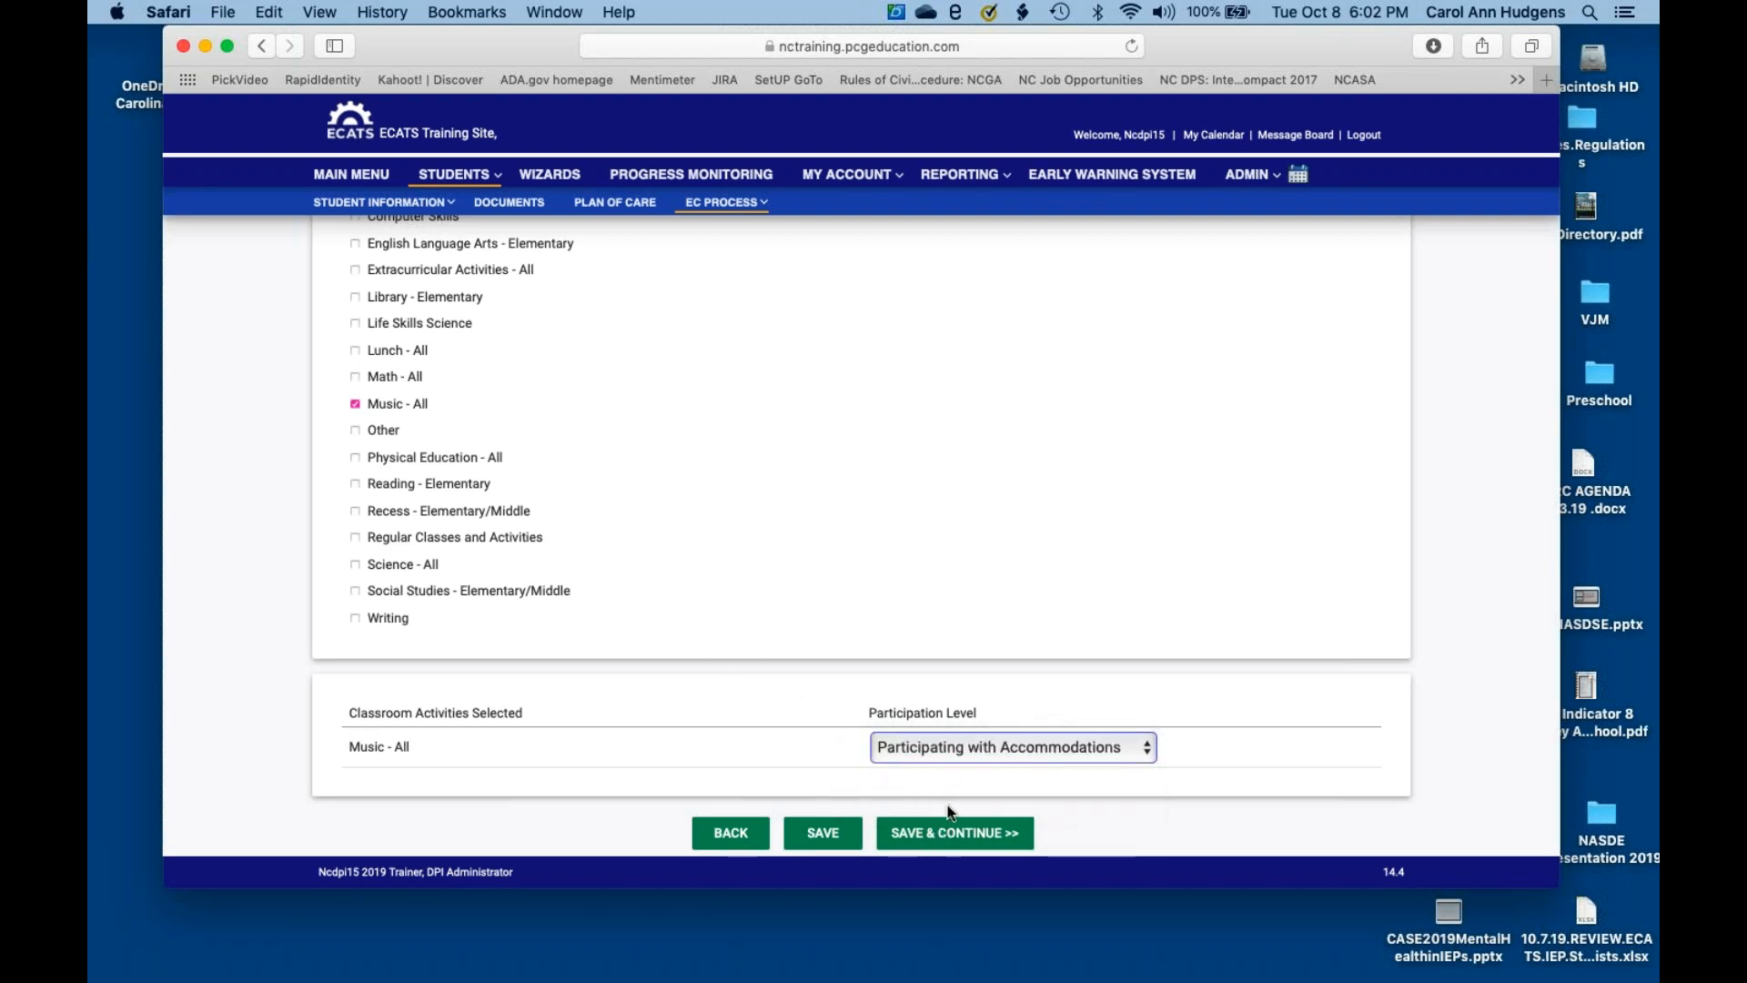
- Add Math - All as a classroom activity, Participating with Accommodations, then save and continue to the accommodation choices
{"action": "left_click", "coordinate": [356, 377]}
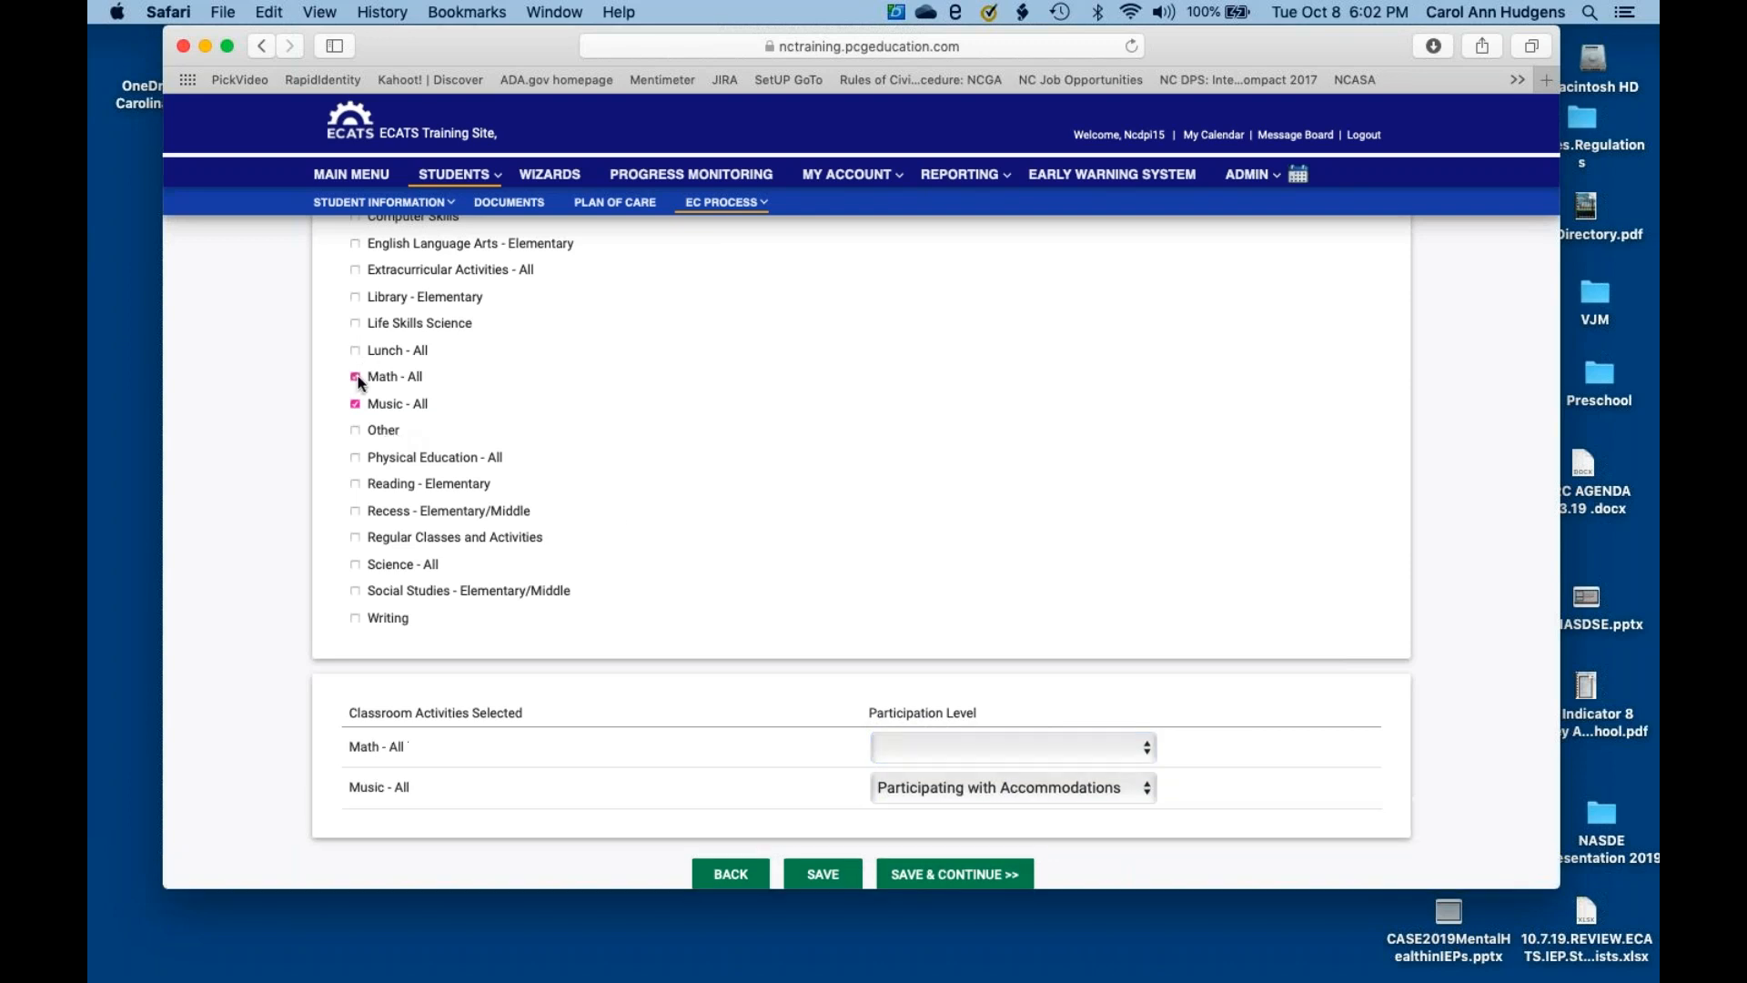
{"action": "left_click", "coordinate": [915, 748]}
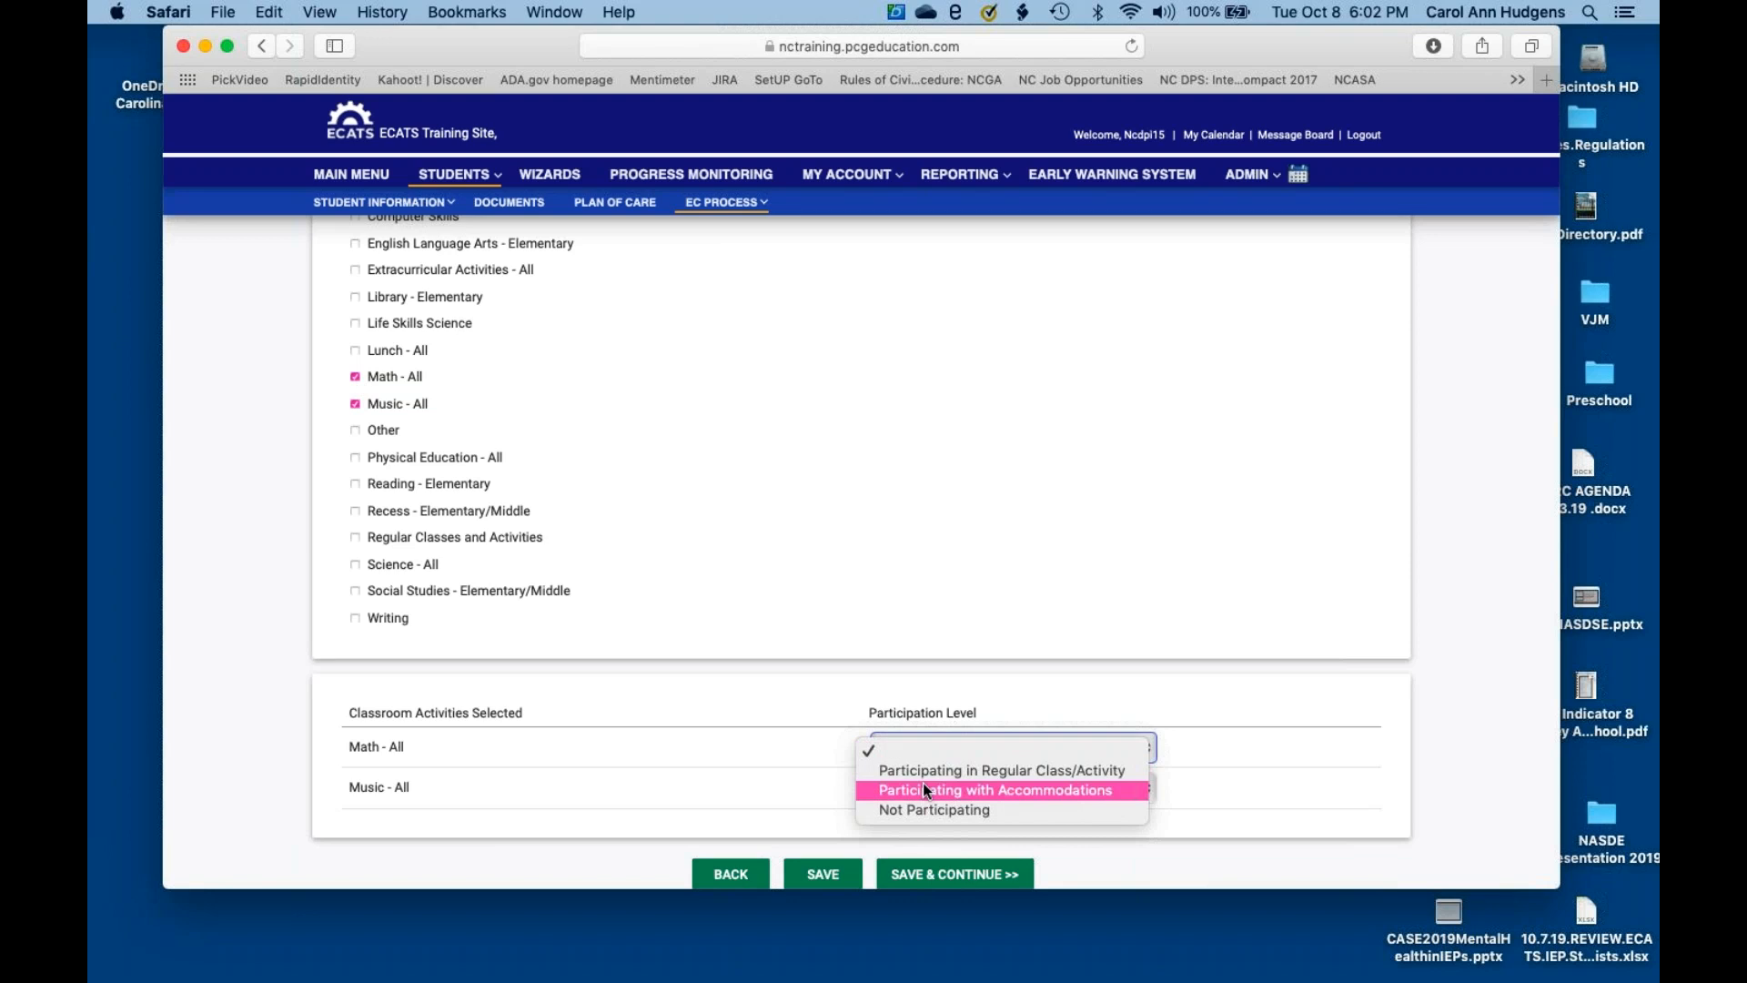
{"action": "left_click", "coordinate": [924, 789]}
{"action": "left_click", "coordinate": [936, 874]}
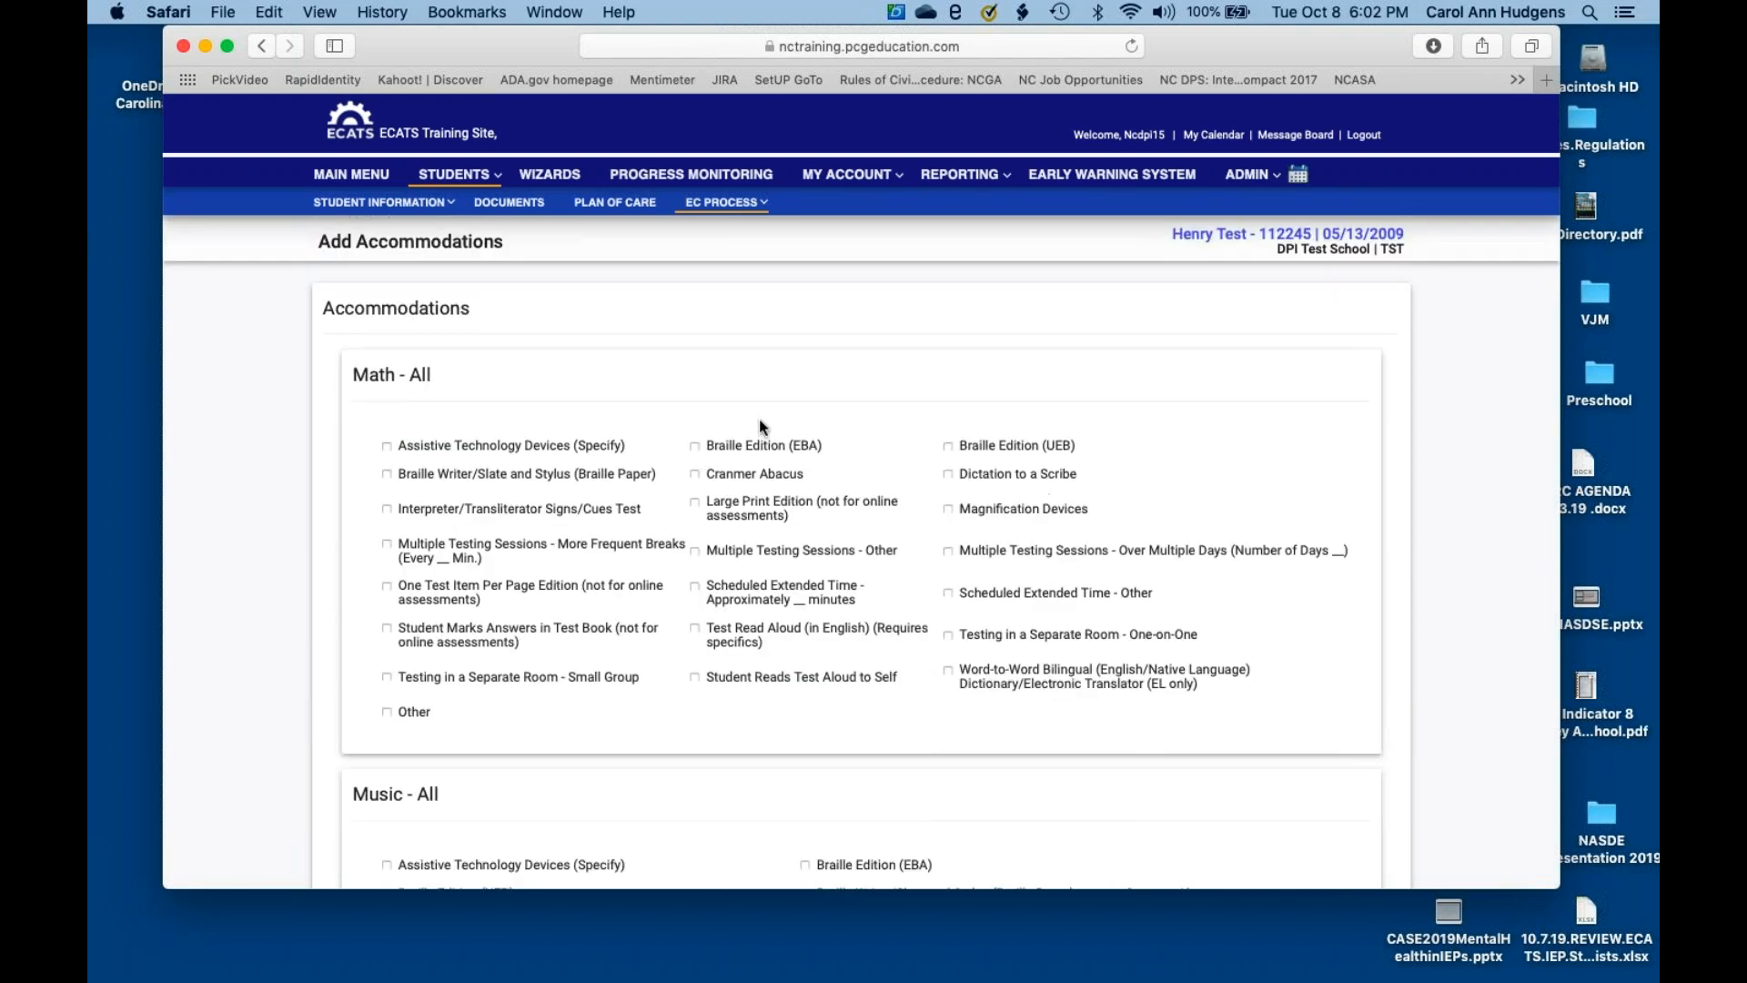
- Select Cranmer Abacus and Other as accommodations for Math - All and Music - All
{"action": "scroll", "coordinate": [760, 421], "scroll_direction": "down", "scroll_amount": 2}
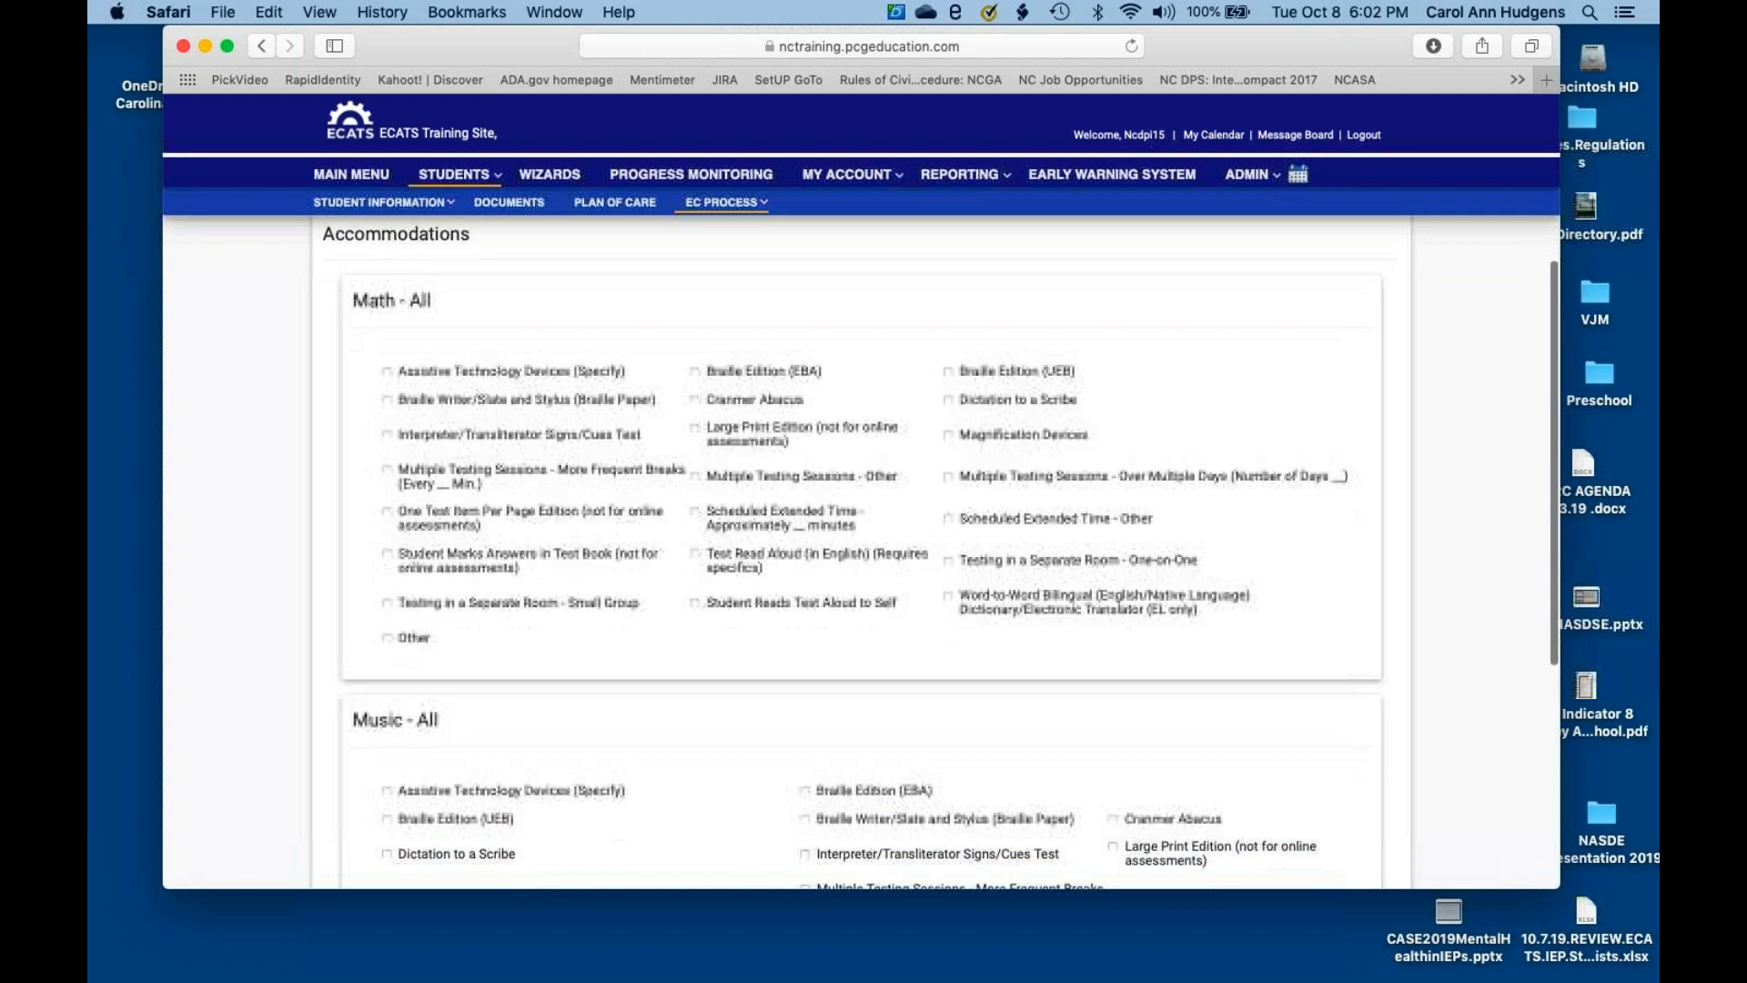
{"action": "left_click", "coordinate": [695, 400]}
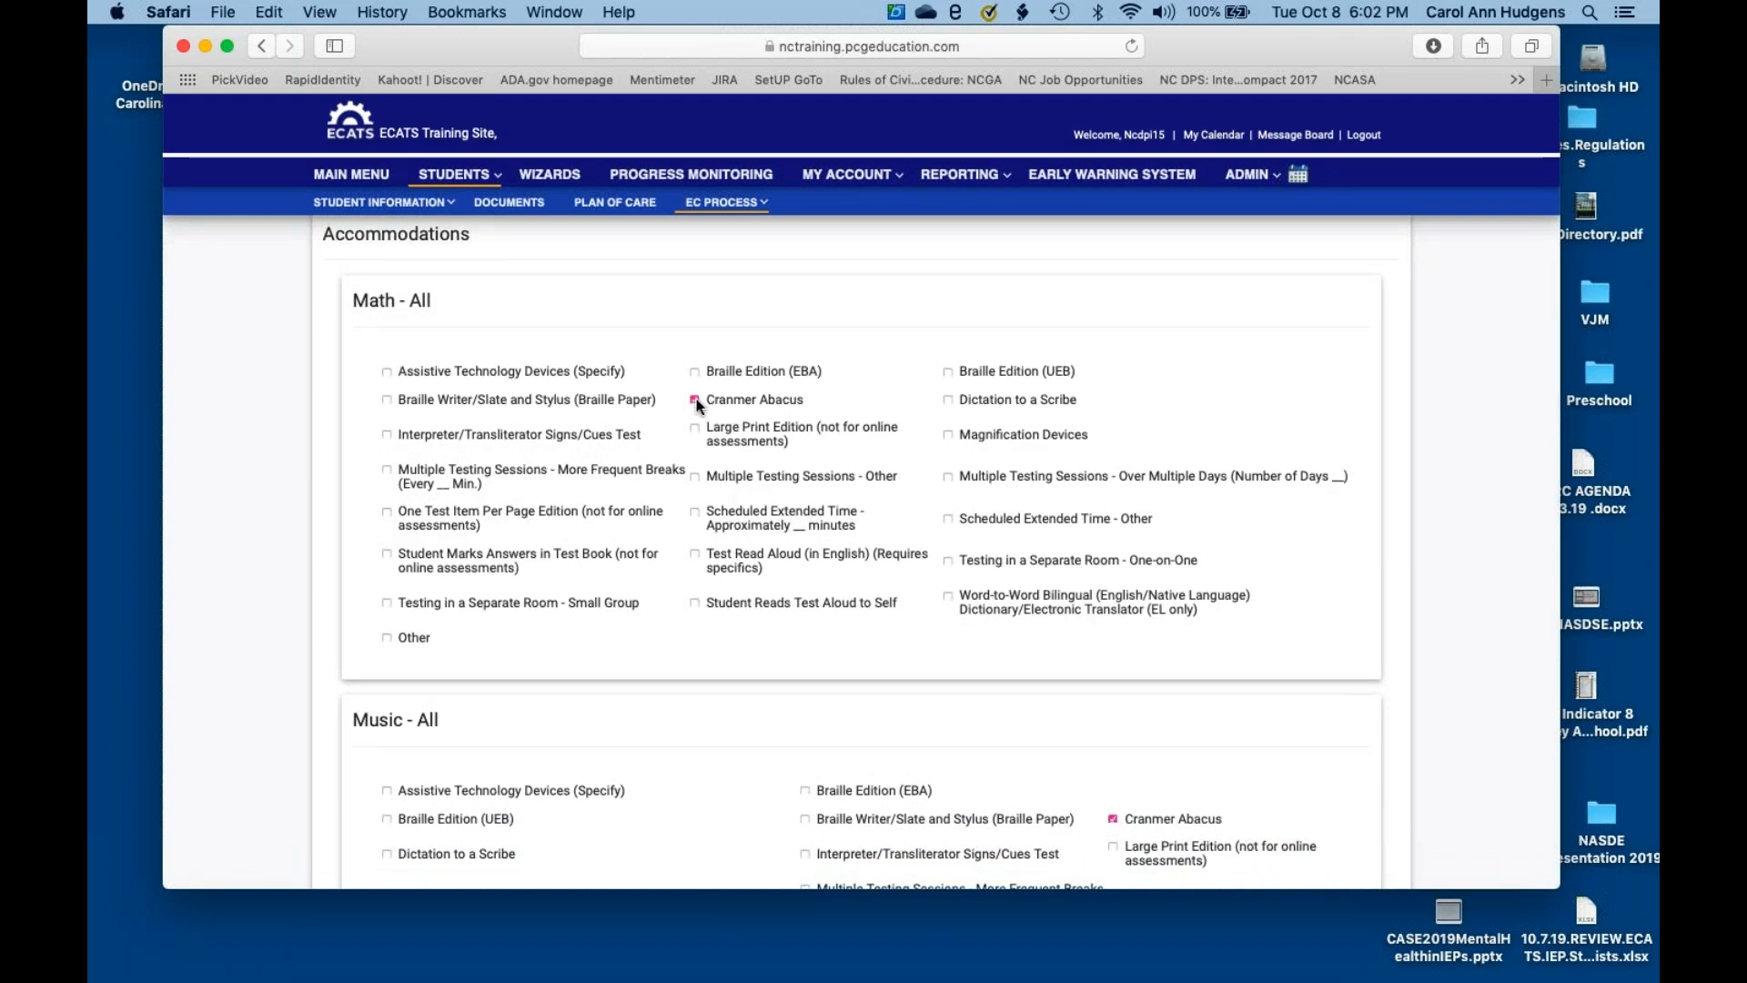
{"action": "scroll", "coordinate": [860, 546], "scroll_direction": "down", "scroll_amount": 5}
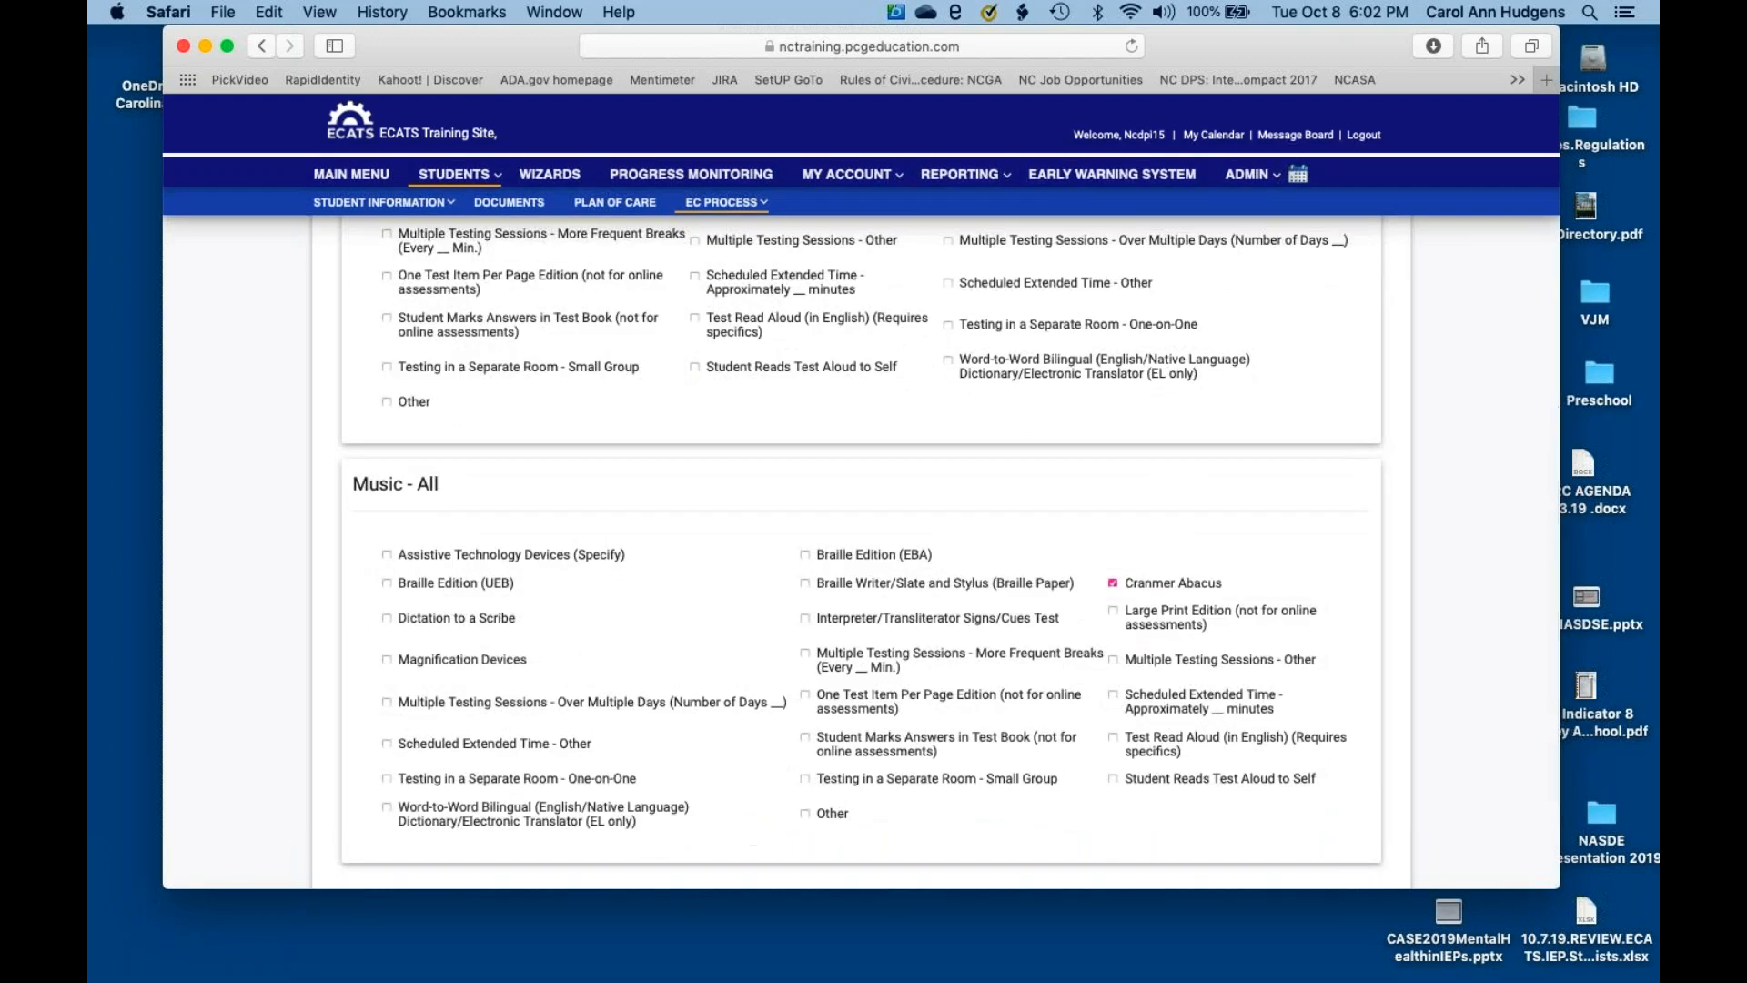
{"action": "left_click", "coordinate": [805, 813]}
- Remove the Cranmer Abacus accommodation from Math - All and Music - All, keeping Other selected
{"action": "scroll", "coordinate": [962, 380], "scroll_direction": "up", "scroll_amount": 1}
{"action": "scroll", "coordinate": [961, 380], "scroll_direction": "up", "scroll_amount": 3}
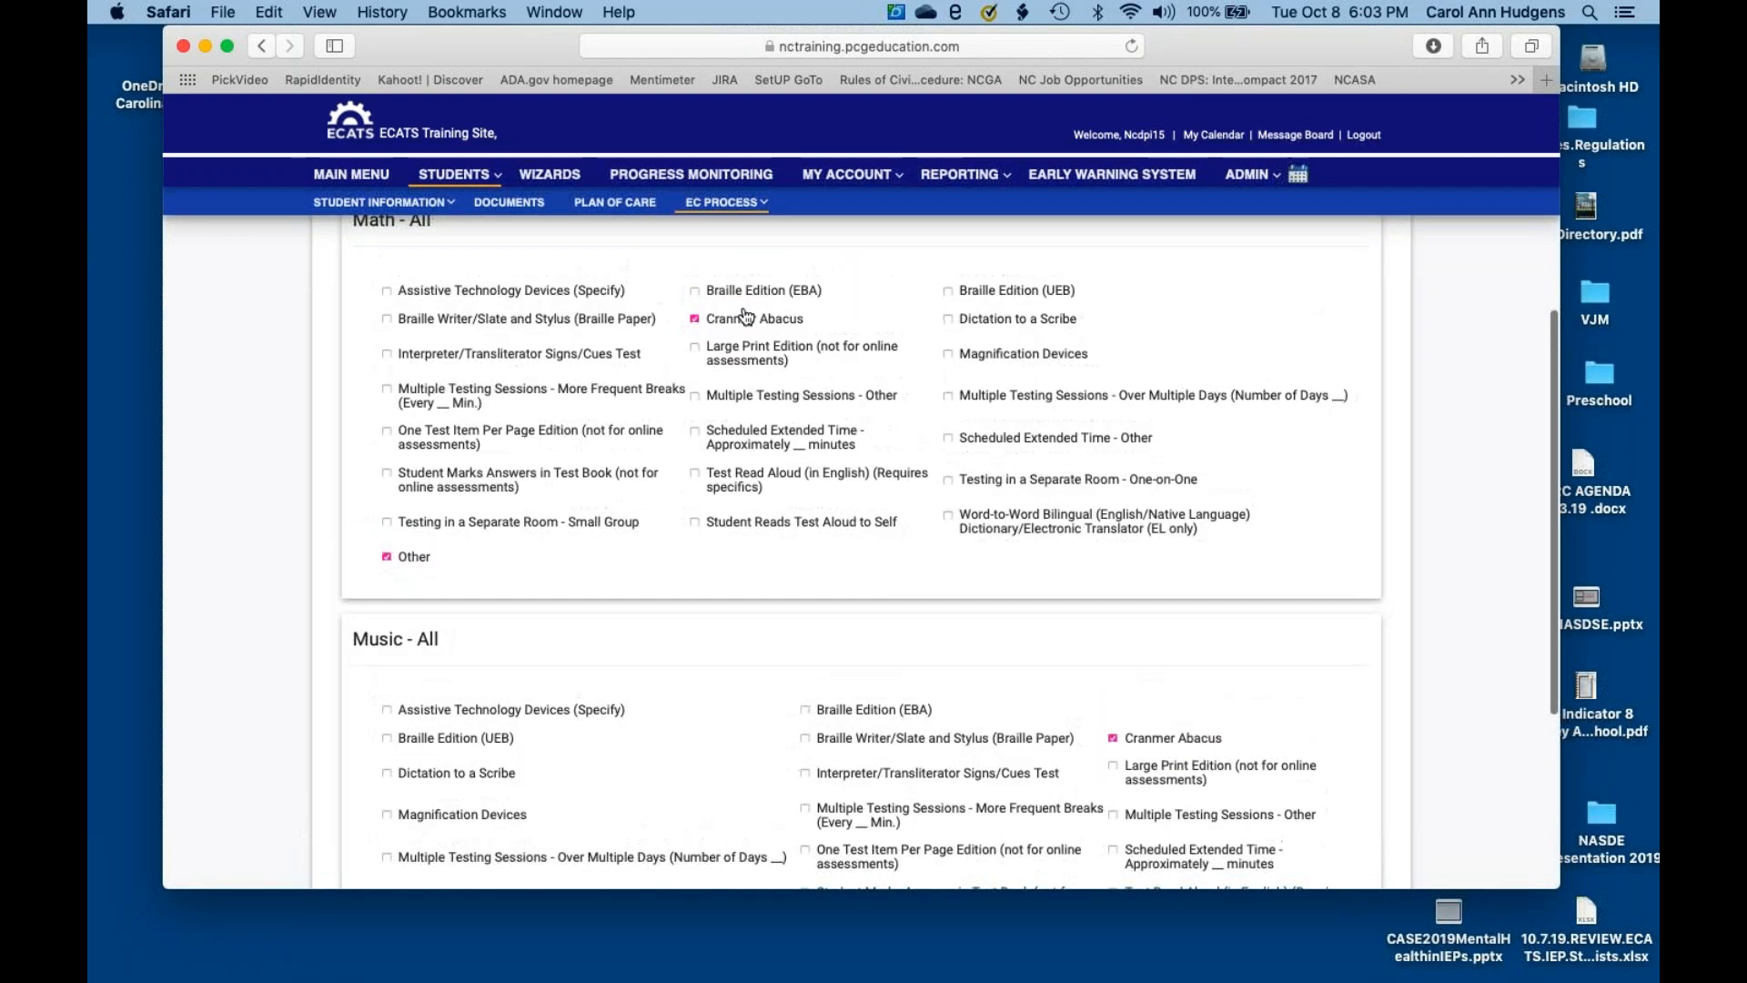
{"action": "left_click", "coordinate": [696, 319]}
{"action": "left_click", "coordinate": [695, 319]}
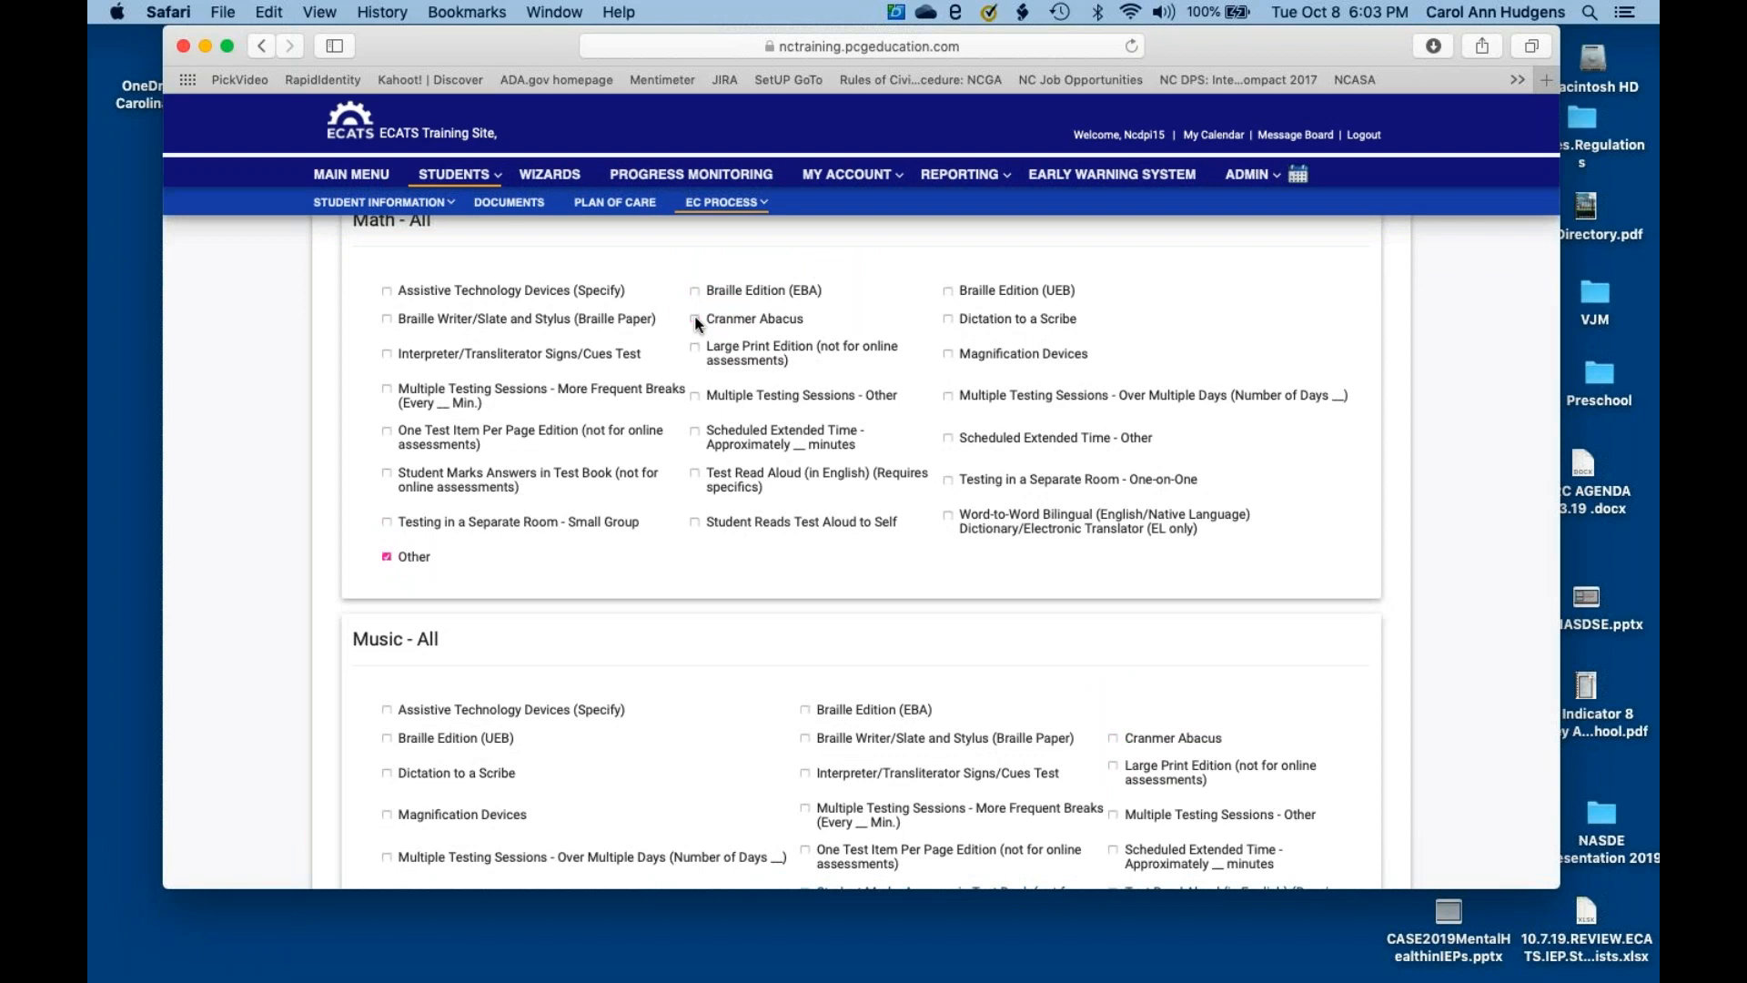
{"action": "scroll", "coordinate": [678, 548], "scroll_direction": "down", "scroll_amount": 5}
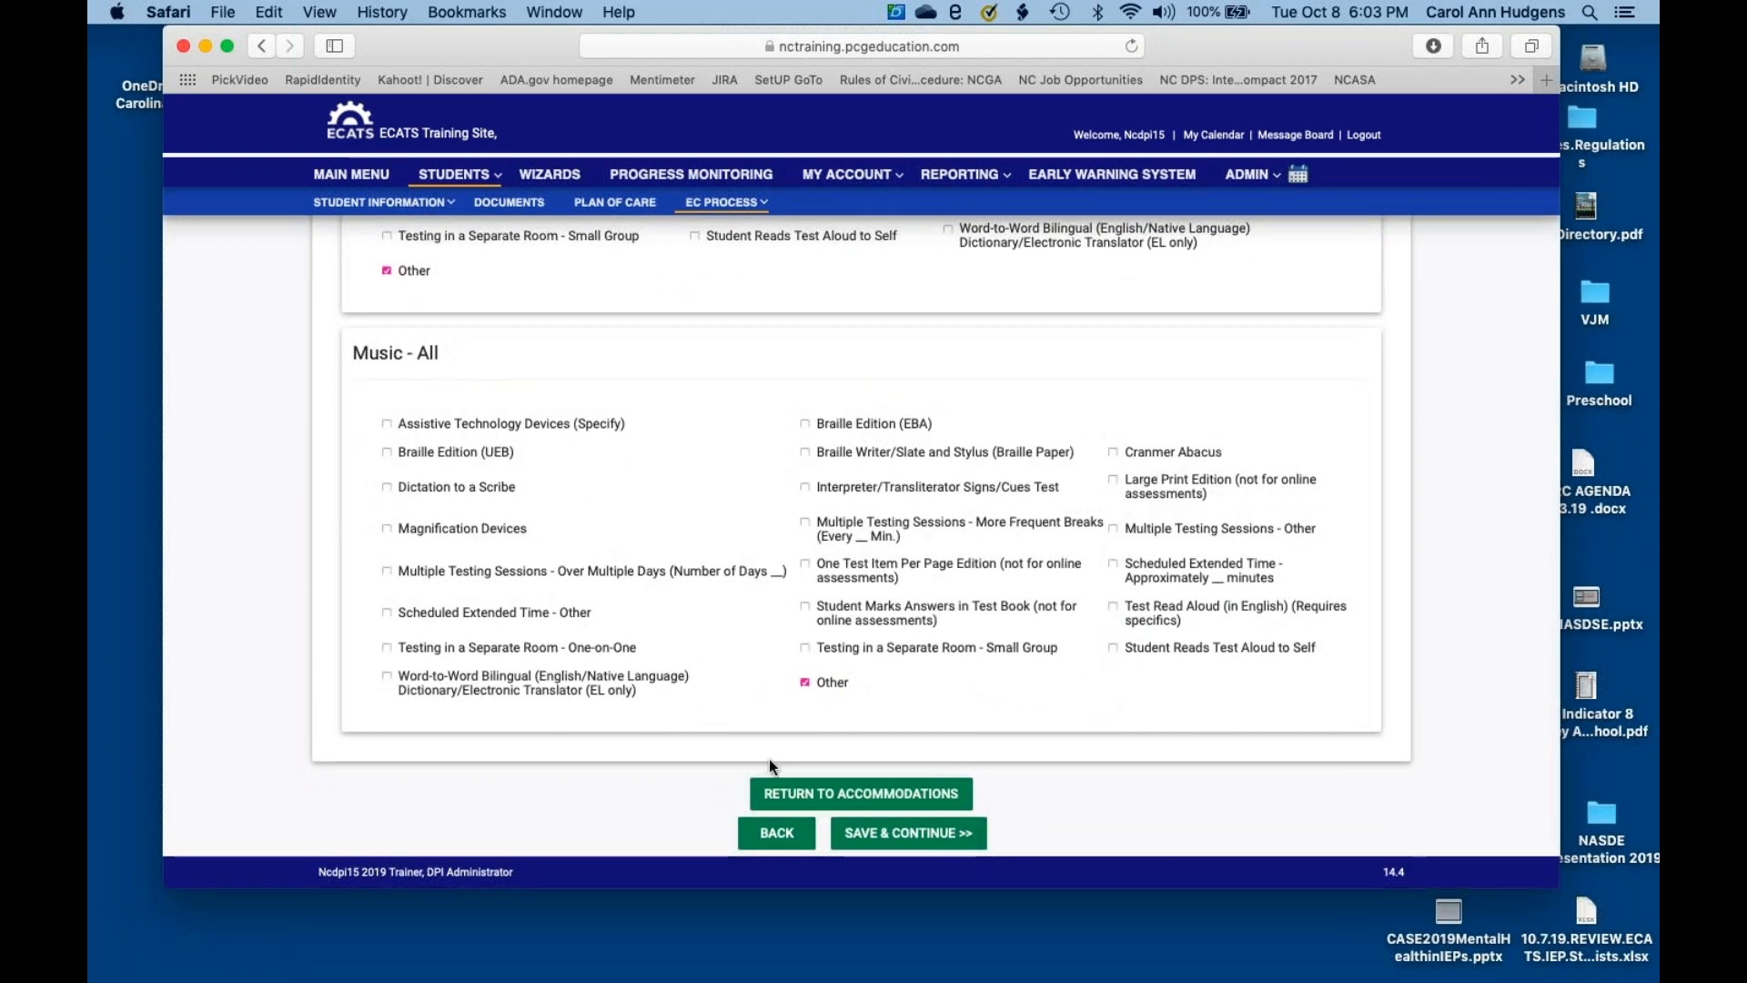
- Save the accommodation selections, add "cue cards" as Custom Accommodation 1 for Math - All, and save it
{"action": "left_click", "coordinate": [871, 835]}
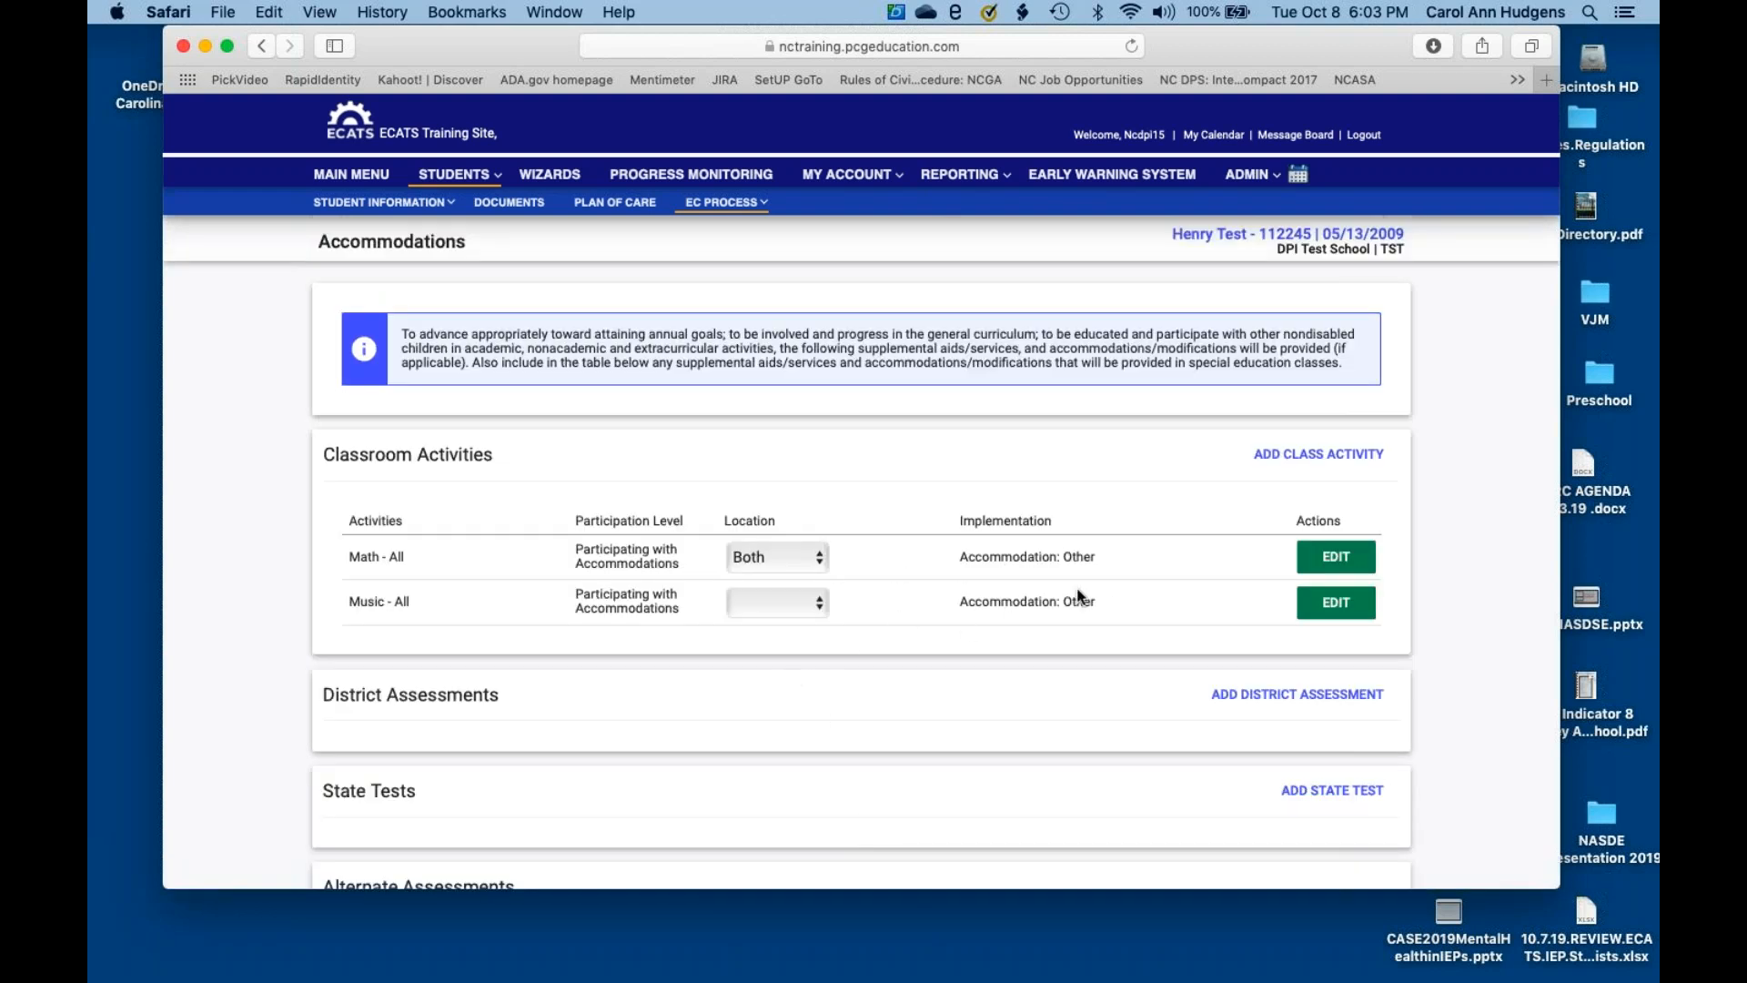
{"action": "left_click", "coordinate": [1320, 560]}
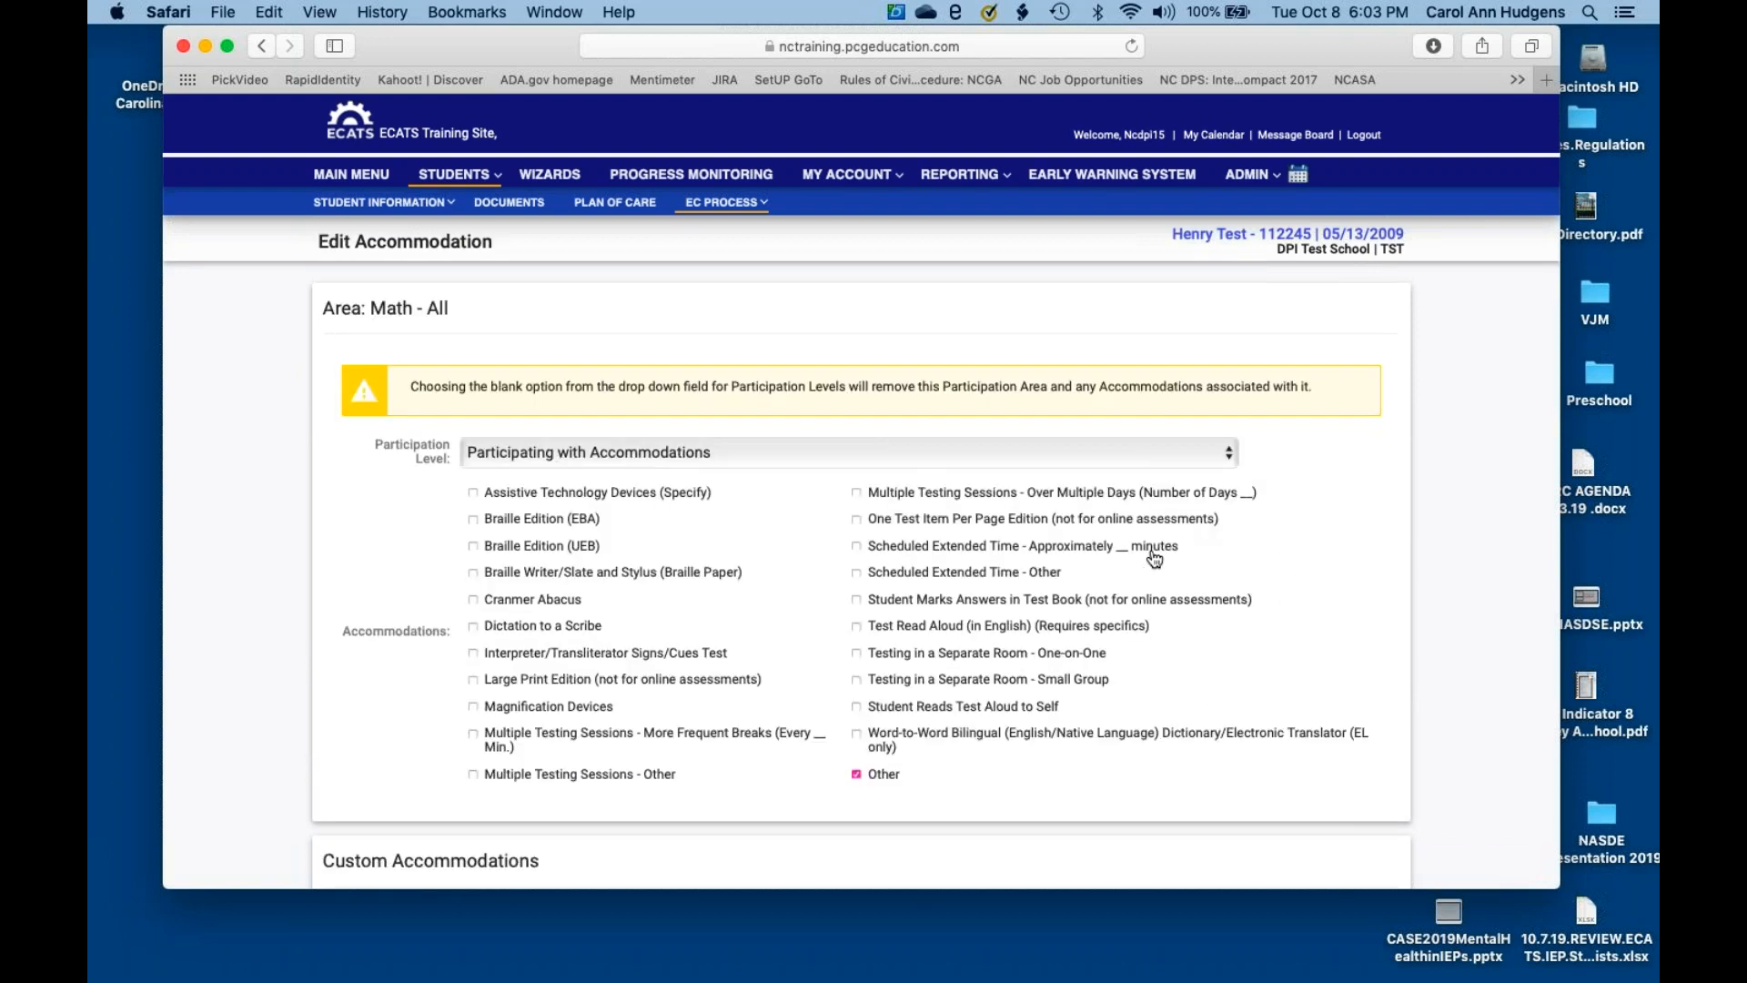
{"action": "scroll", "coordinate": [909, 637], "scroll_direction": "down", "scroll_amount": 4}
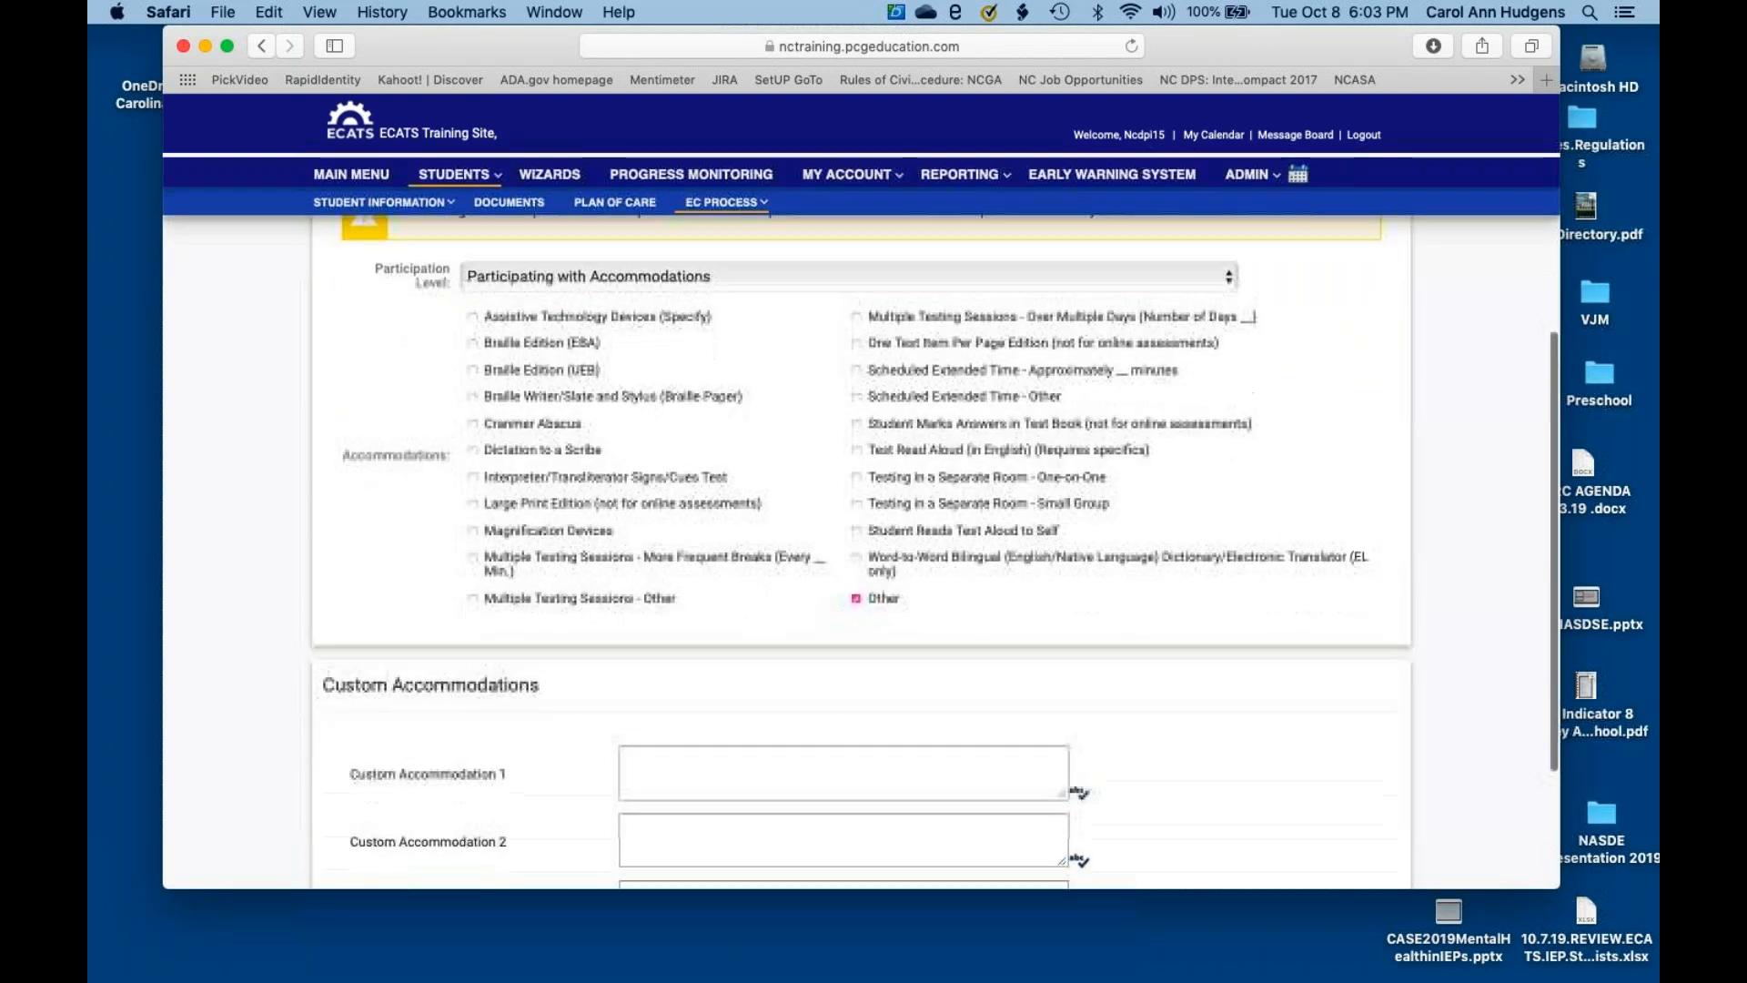
{"action": "left_click", "coordinate": [892, 762]}
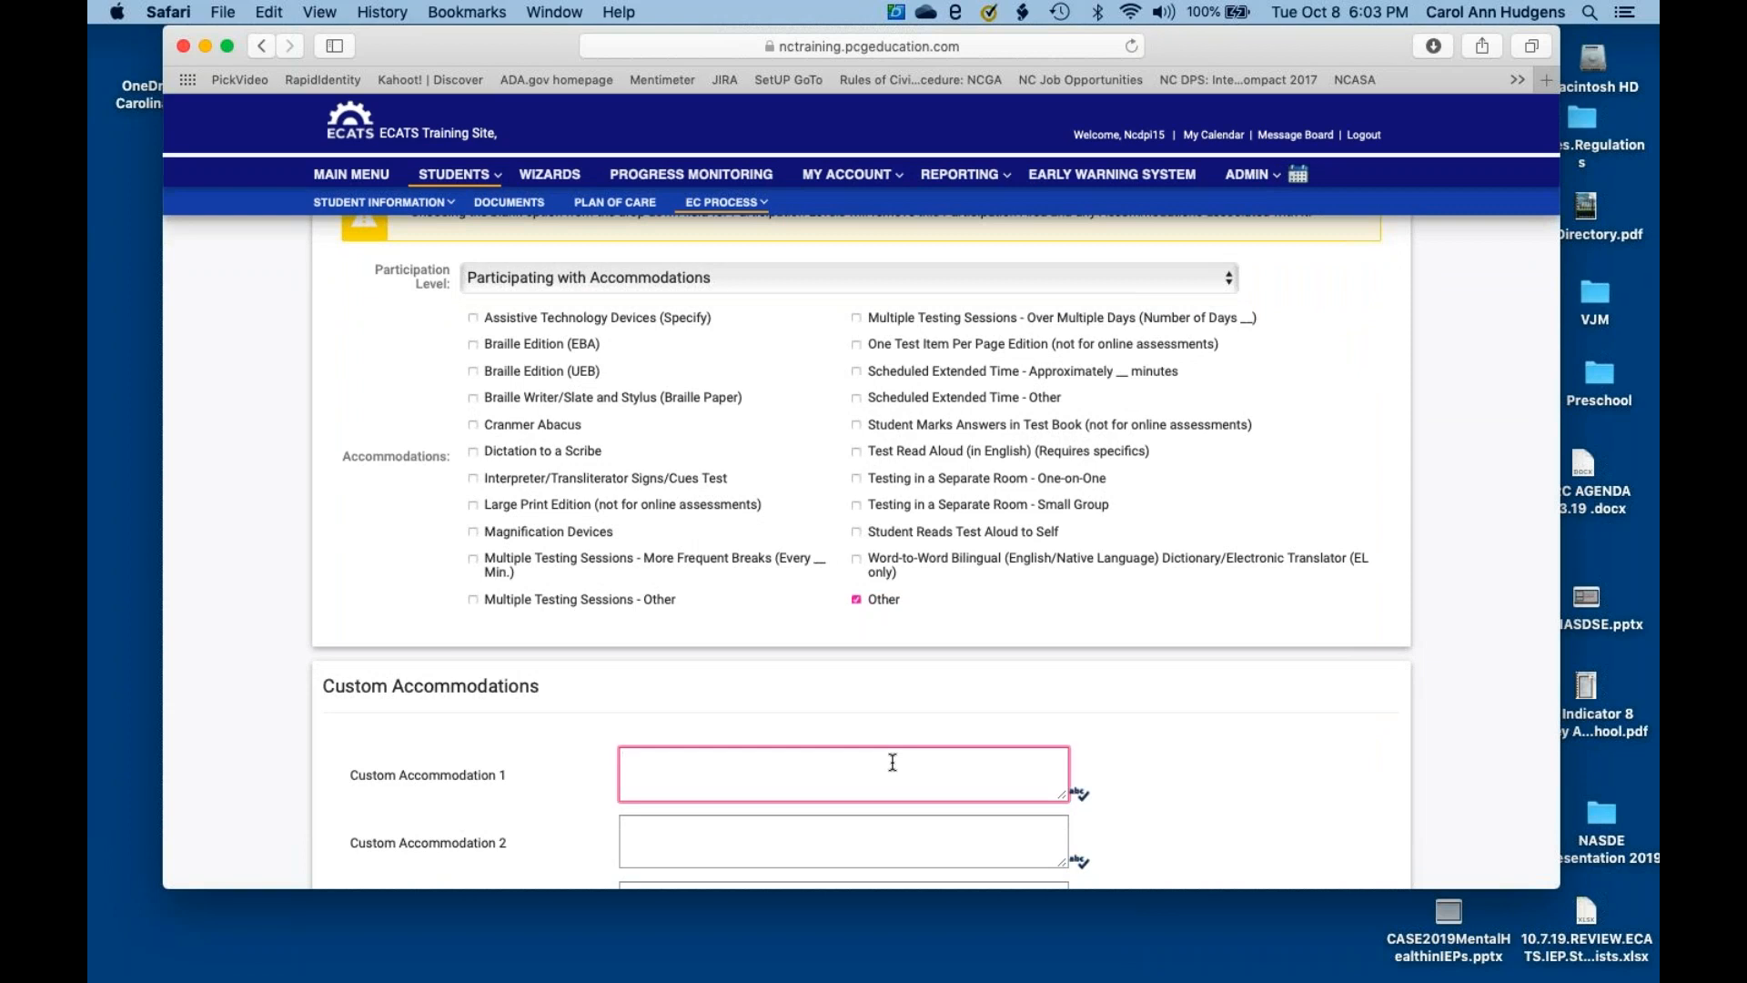
{"action": "type", "text": "cue cards"}
{"action": "scroll", "coordinate": [891, 761], "scroll_direction": "down", "scroll_amount": 4}
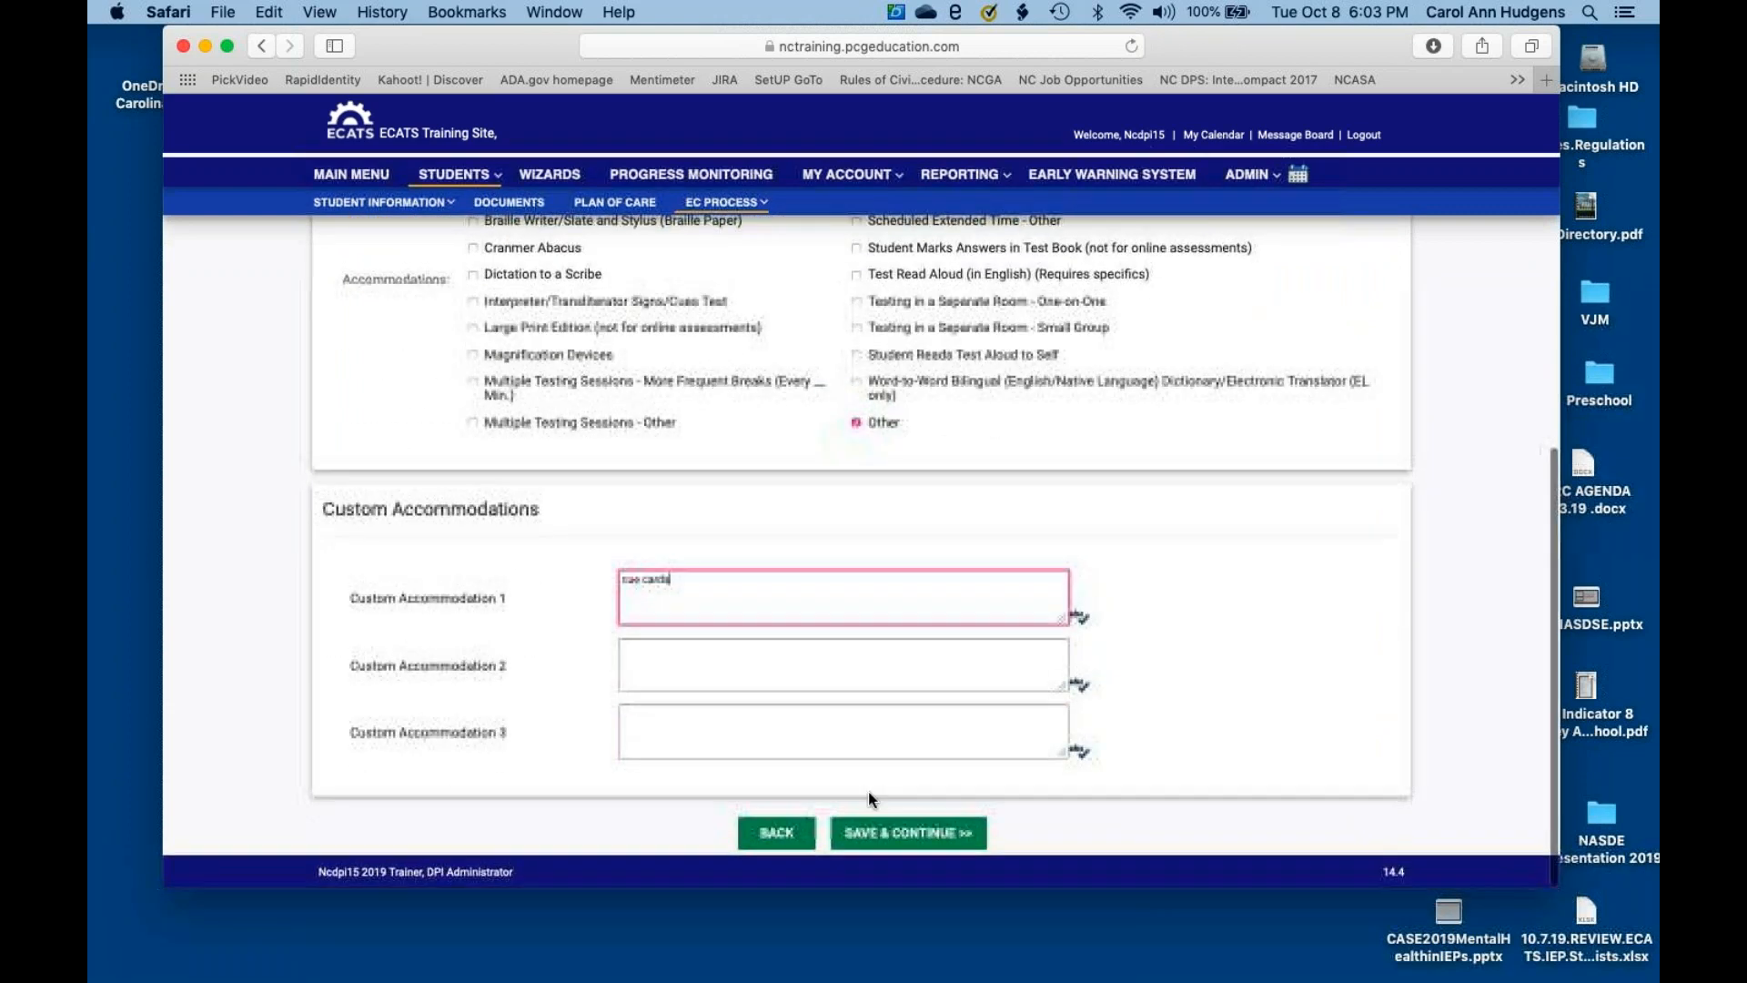
{"action": "left_click", "coordinate": [897, 833]}
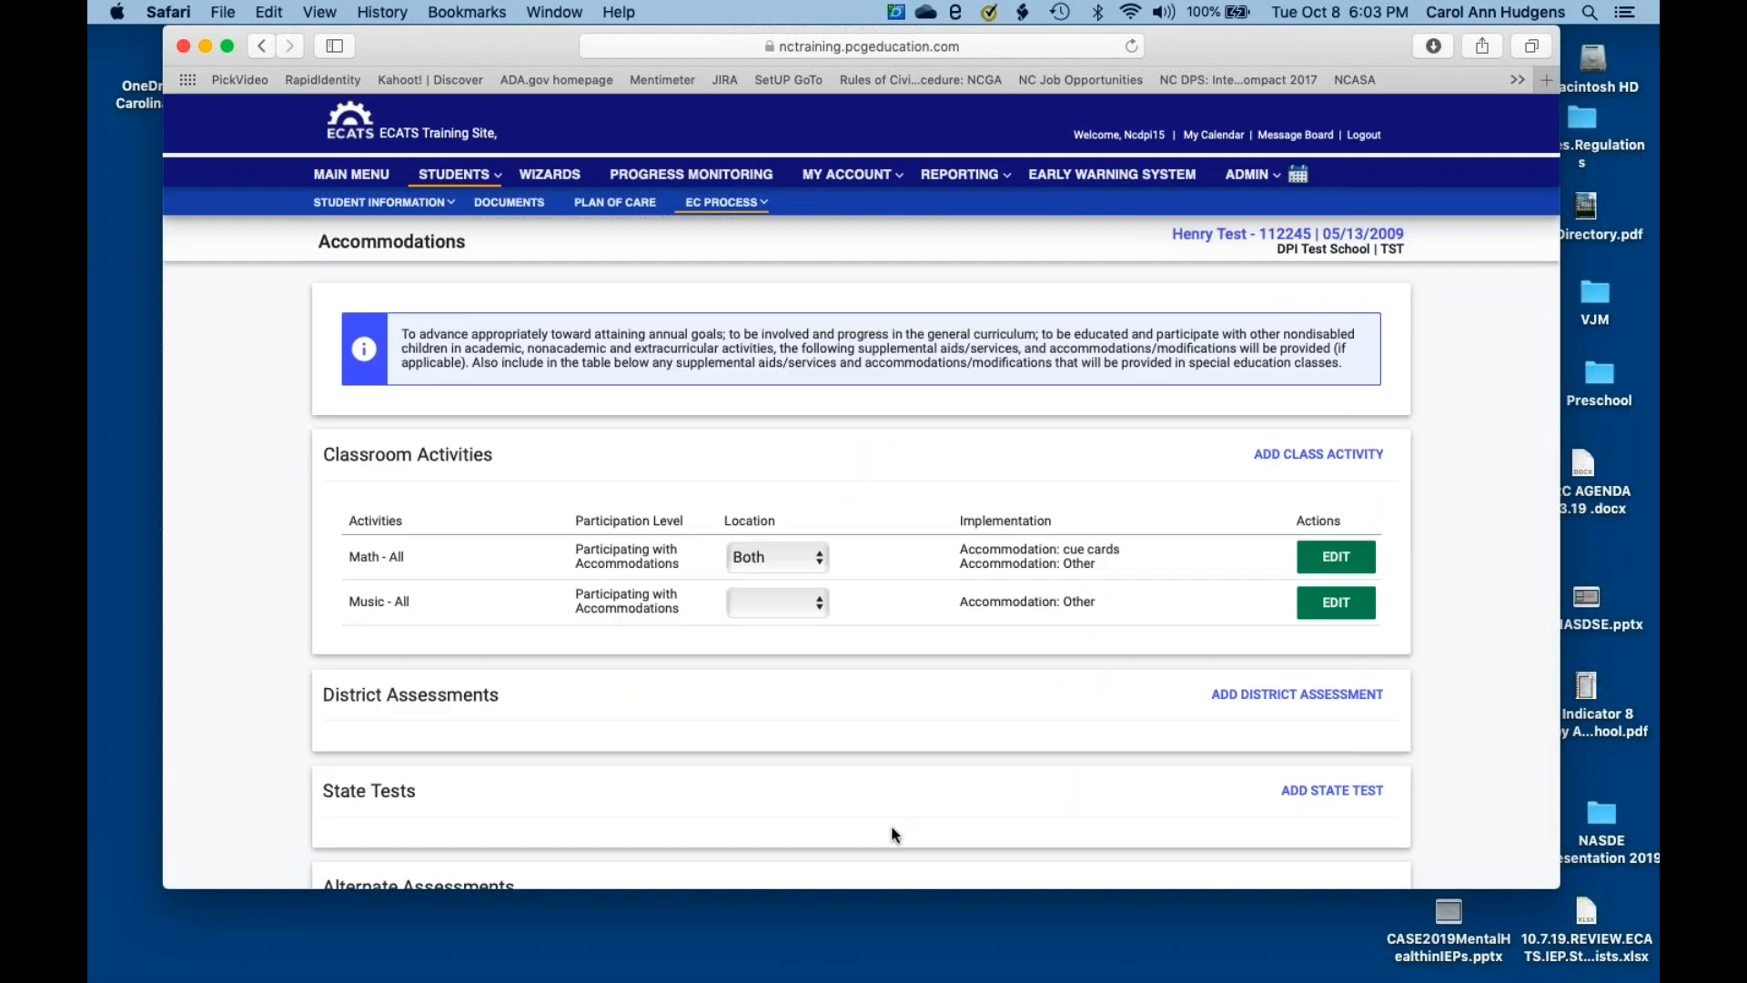
- Add "cue cards" as Custom Accommodation 1 for Music - All and save it
{"action": "left_click", "coordinate": [1336, 602]}
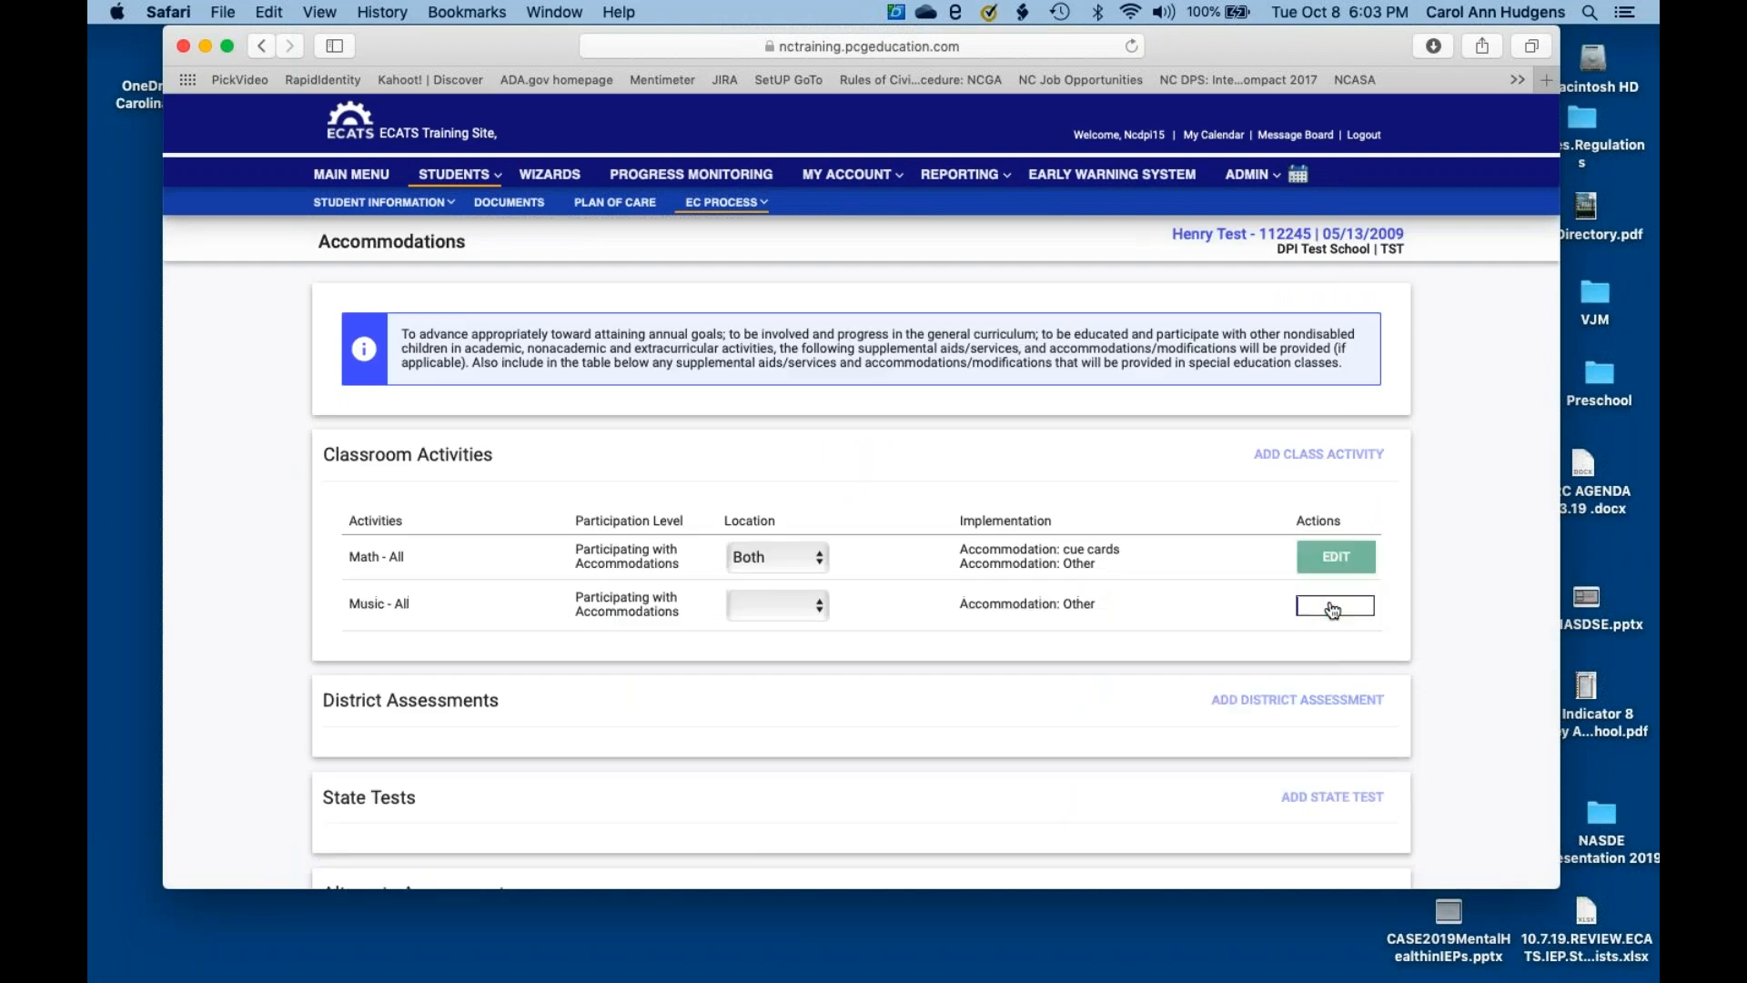
{"action": "scroll", "coordinate": [998, 600], "scroll_direction": "down", "scroll_amount": 5}
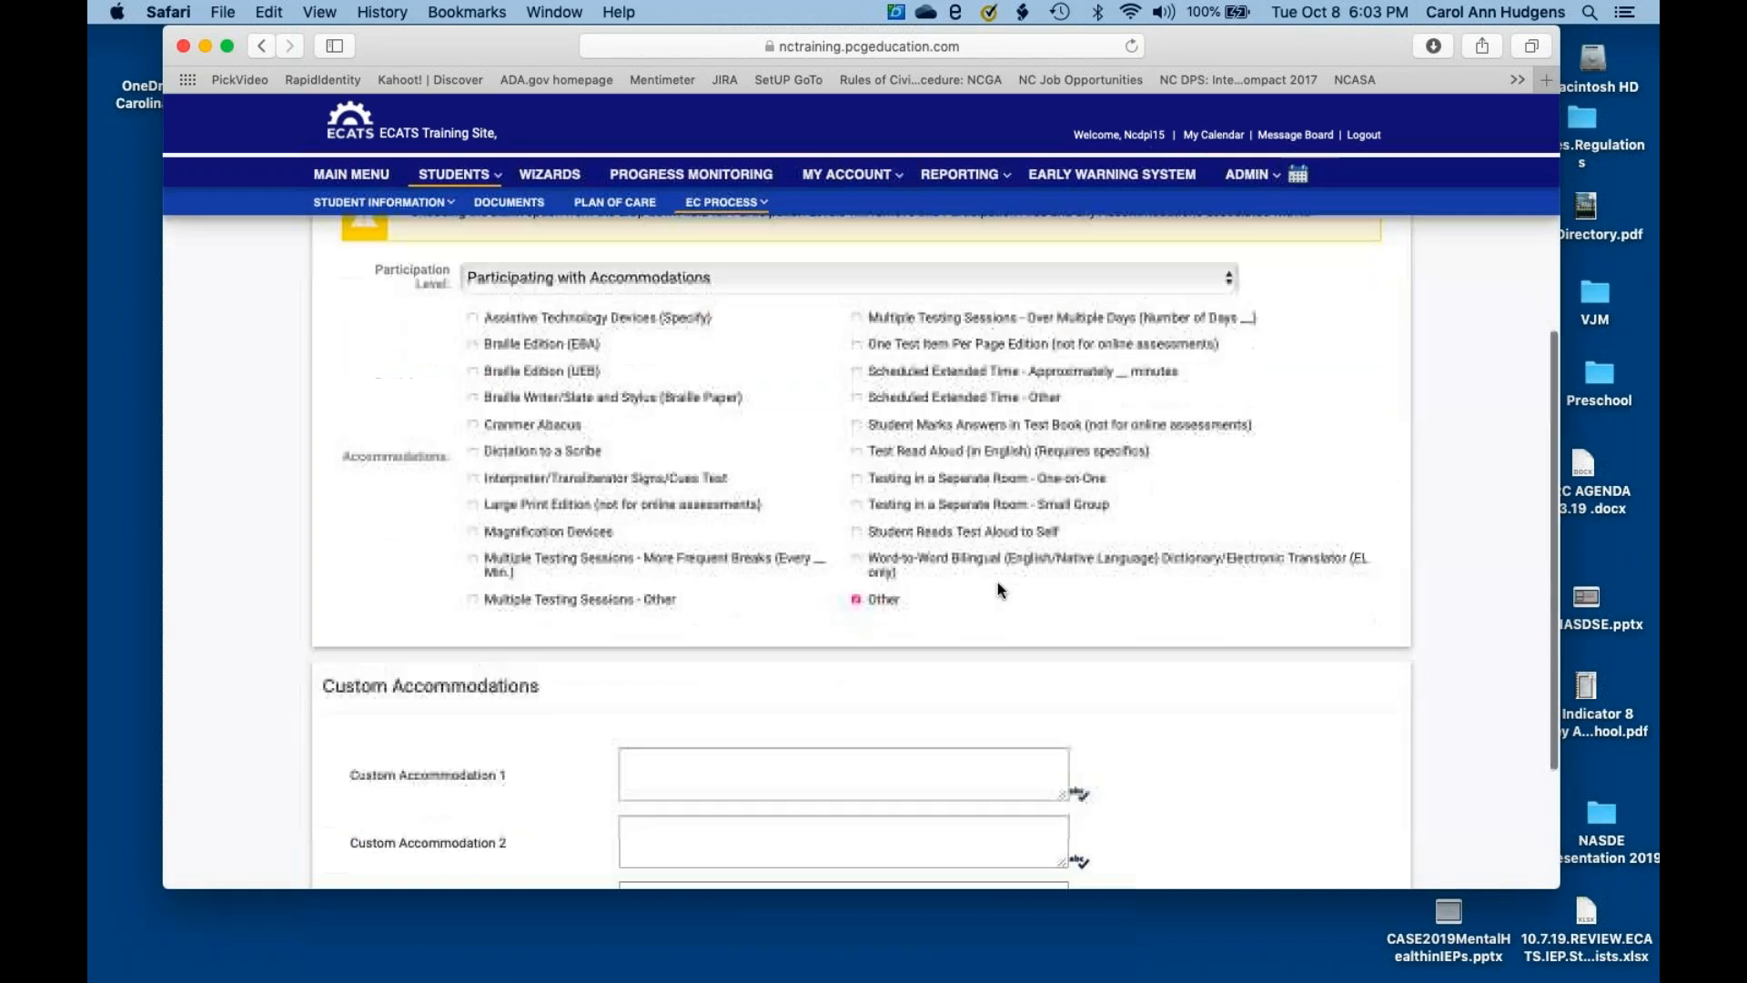
{"action": "left_click", "coordinate": [931, 733]}
{"action": "type", "text": "cue cards"}
{"action": "scroll", "coordinate": [929, 733], "scroll_direction": "down", "scroll_amount": 3}
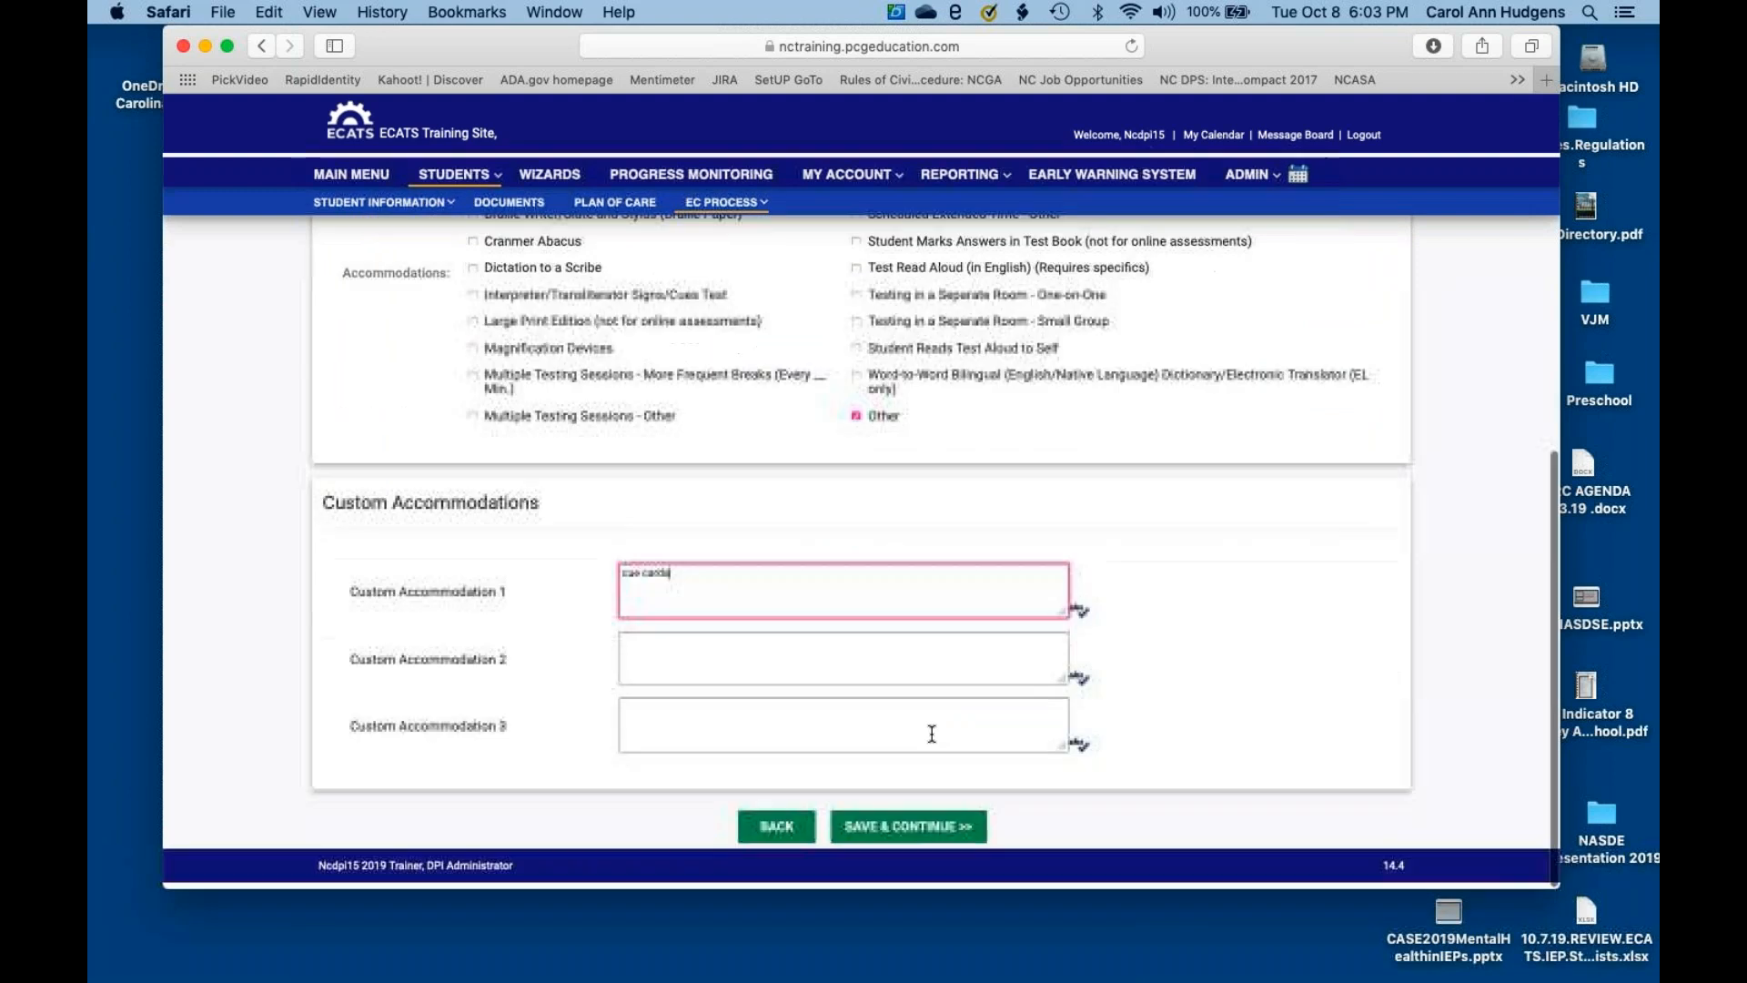
{"action": "left_click", "coordinate": [909, 832]}
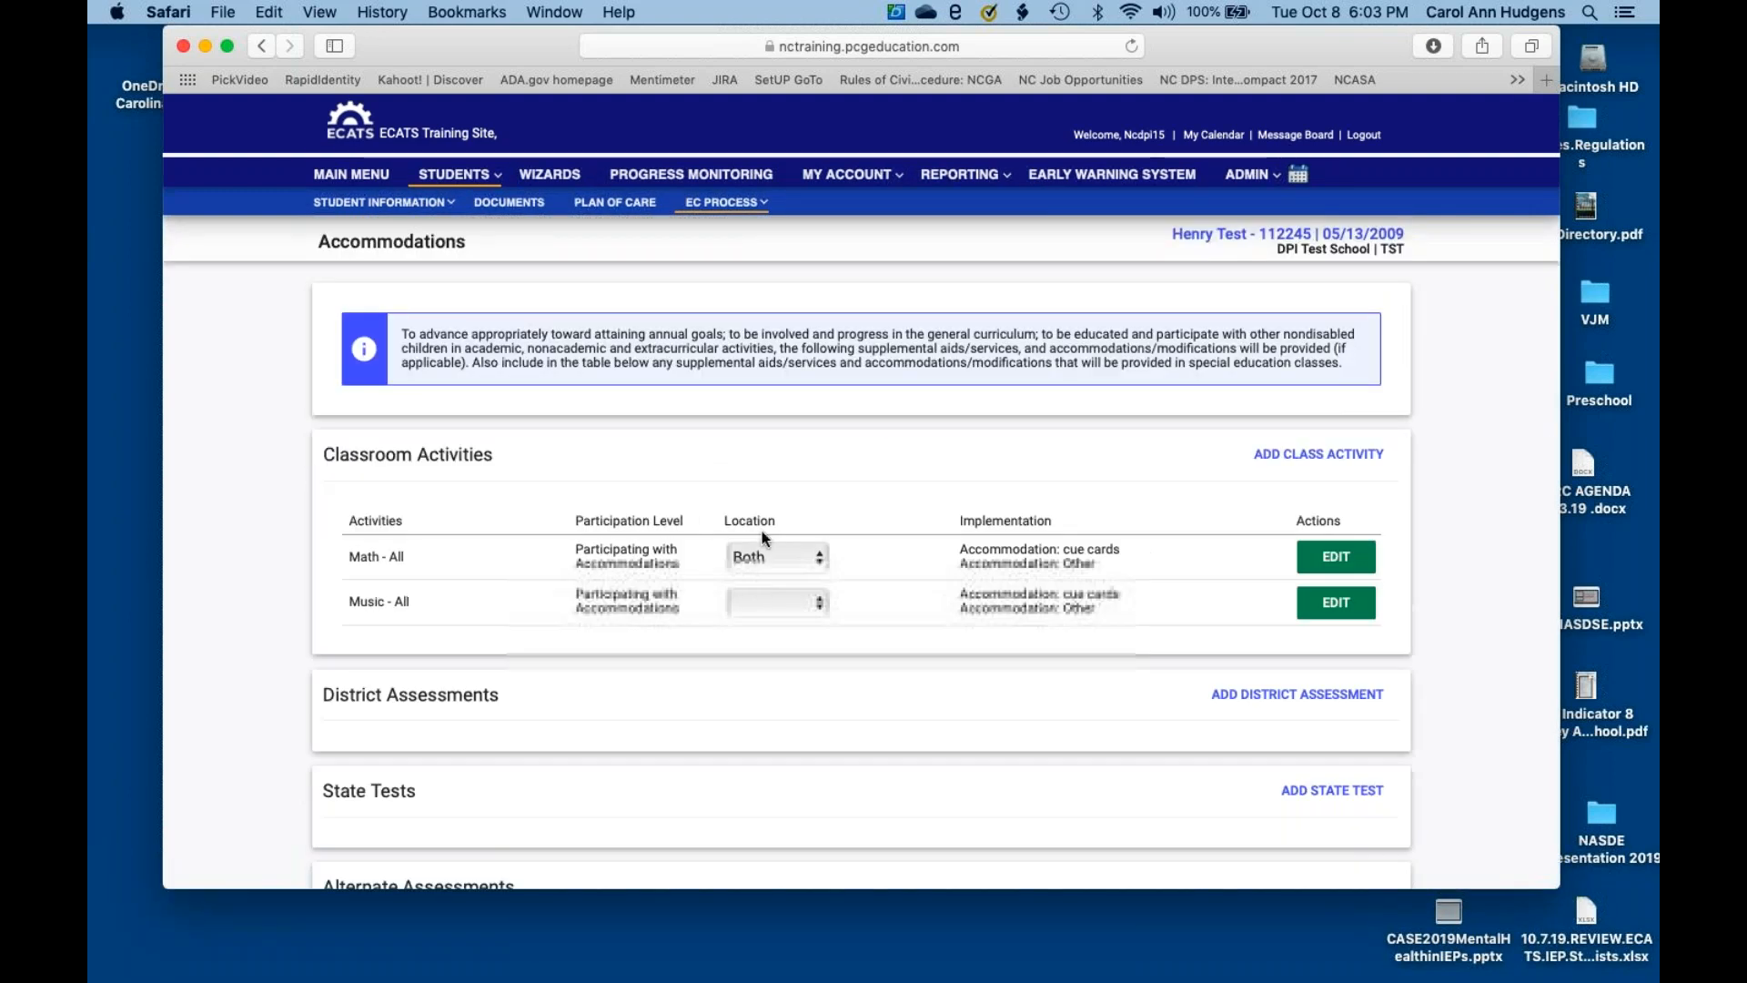
- Set the location of both classroom activities, Music - All and Math - All, to General Ed
{"action": "left_click", "coordinate": [817, 602]}
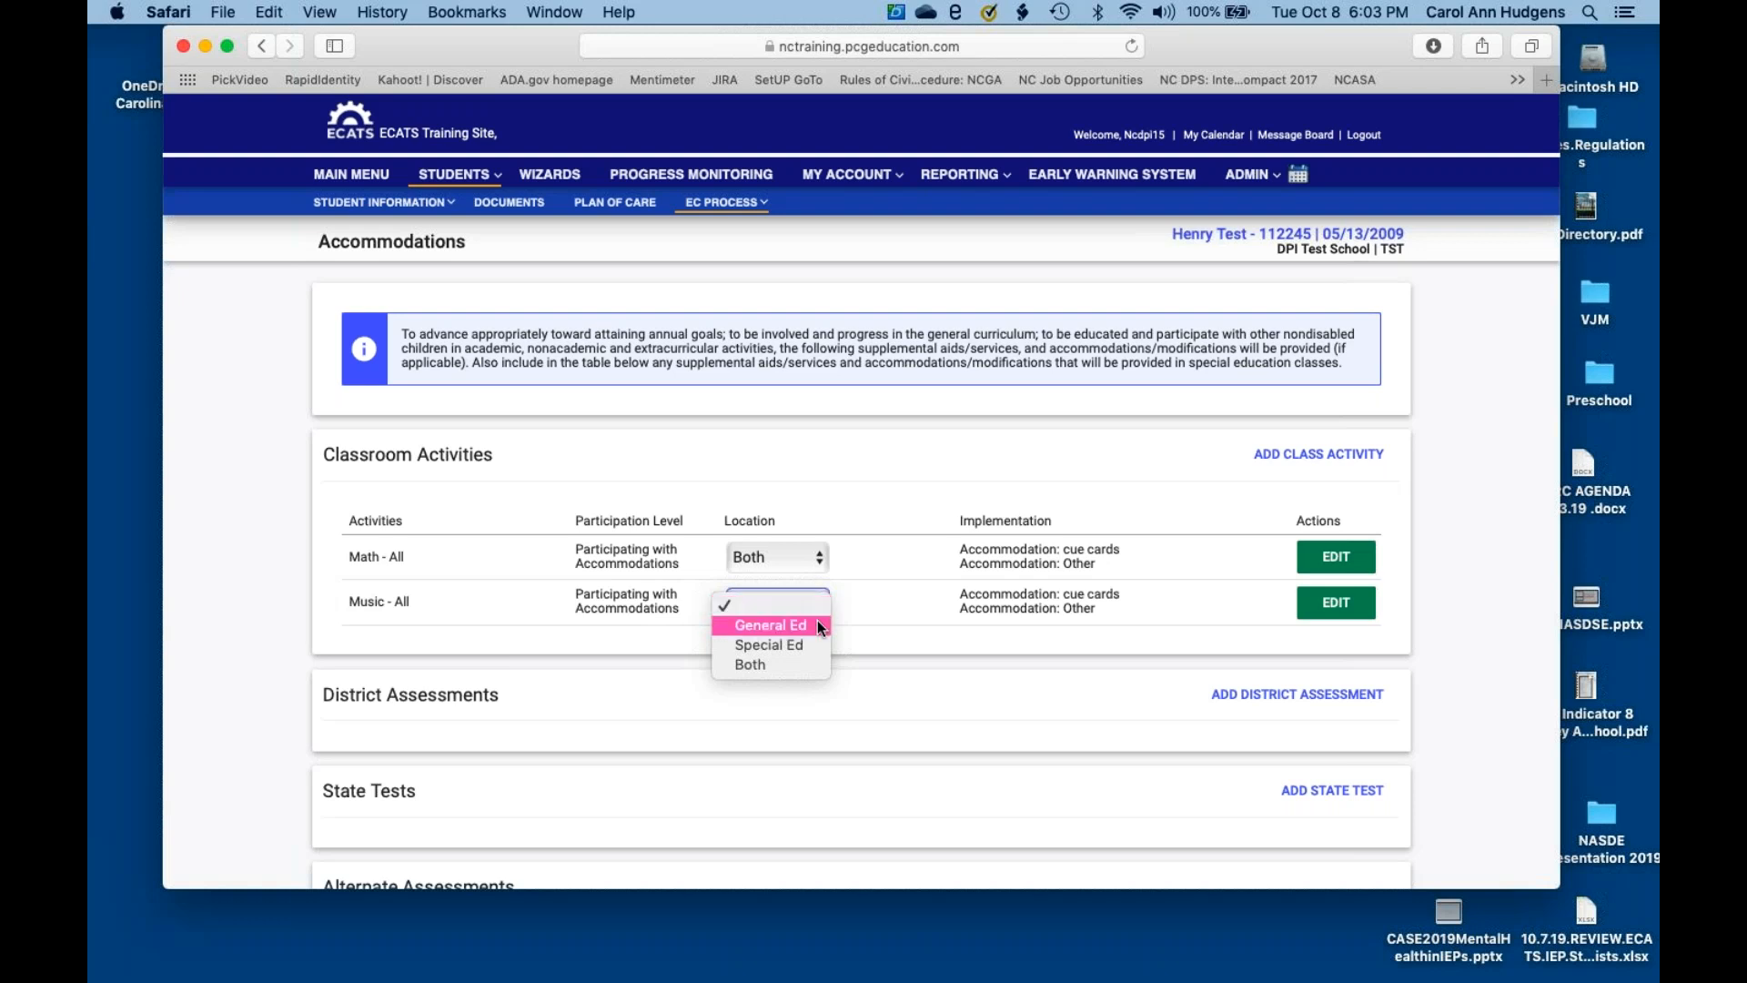
{"action": "left_click", "coordinate": [817, 625]}
{"action": "left_click", "coordinate": [821, 559]}
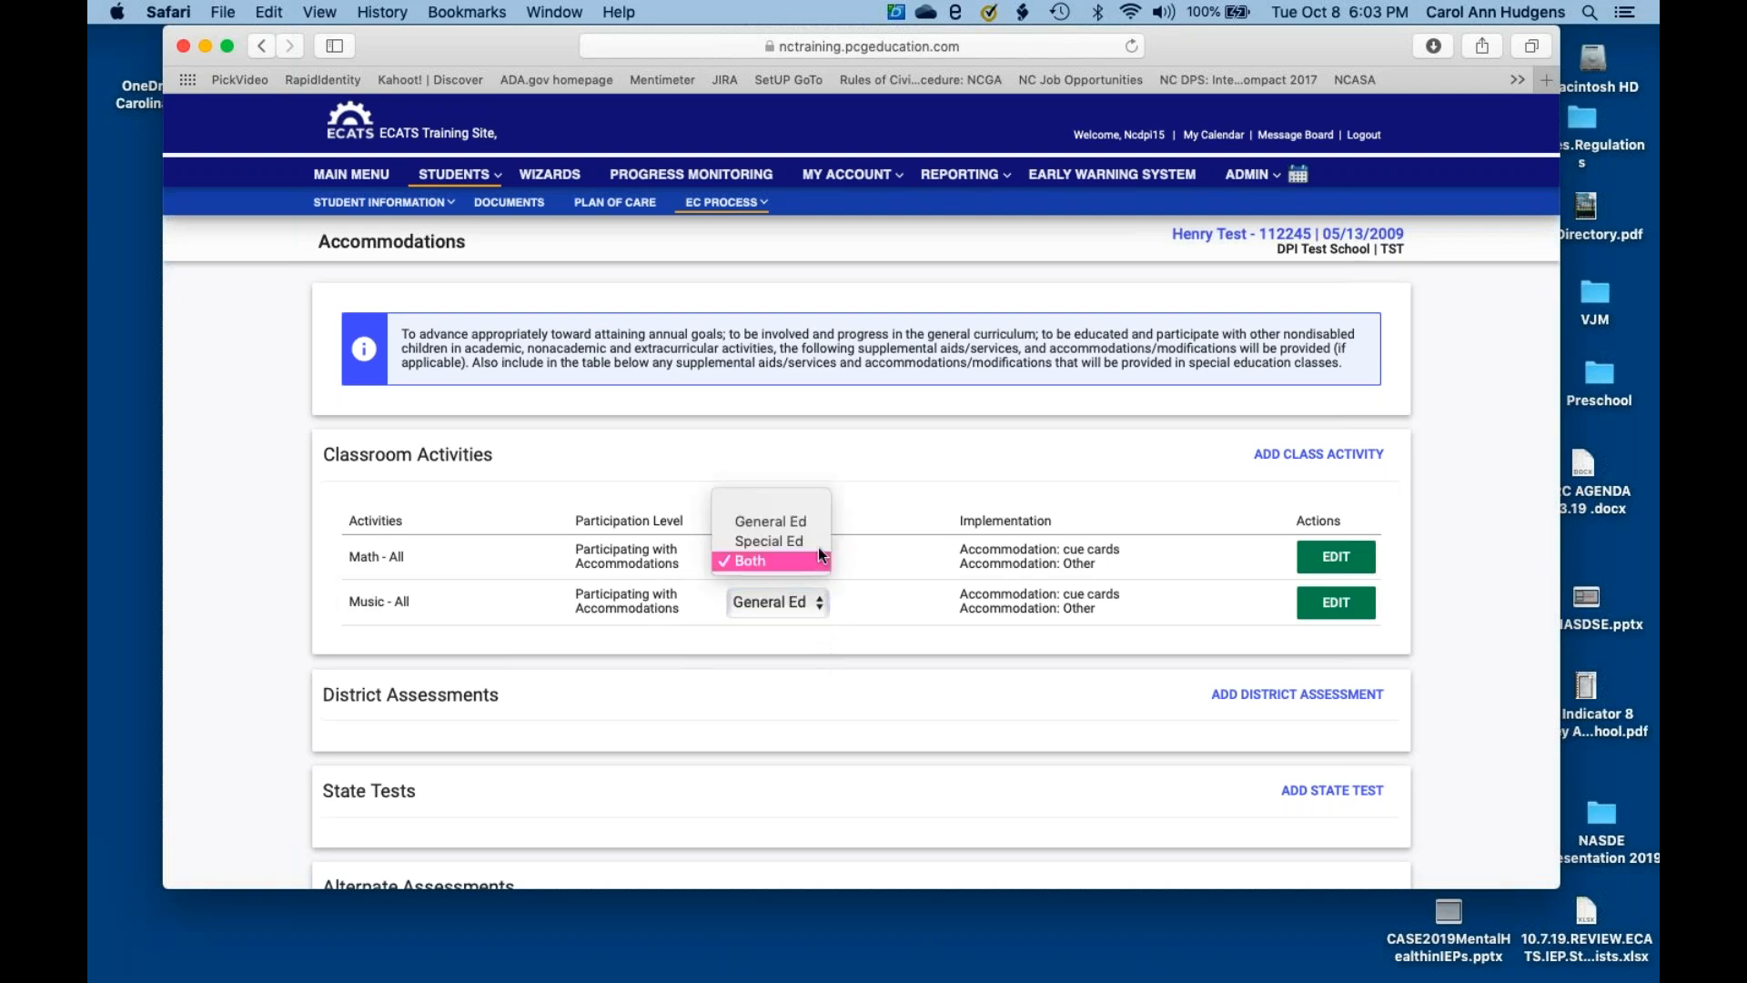
{"action": "left_click", "coordinate": [811, 521]}
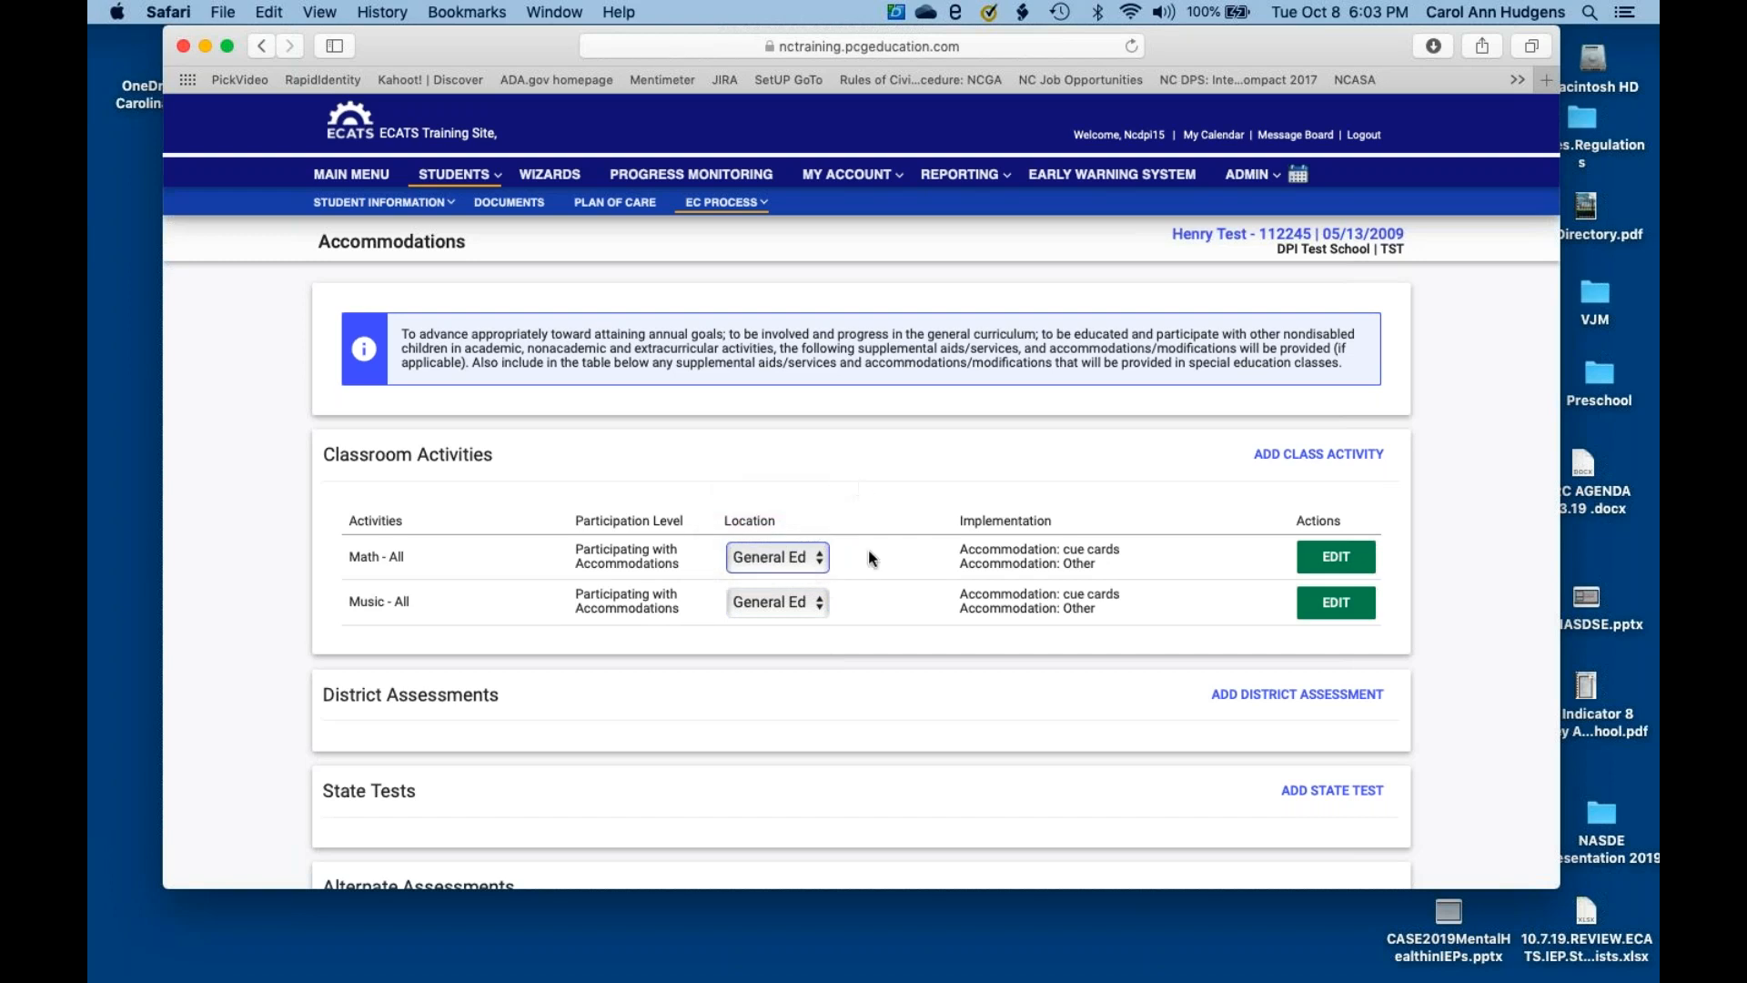
- Deselect Other and clear the "cue cards" custom accommodation for Music - All, and try to save with no accommodations
{"action": "scroll", "coordinate": [852, 693], "scroll_direction": "down", "scroll_amount": 3}
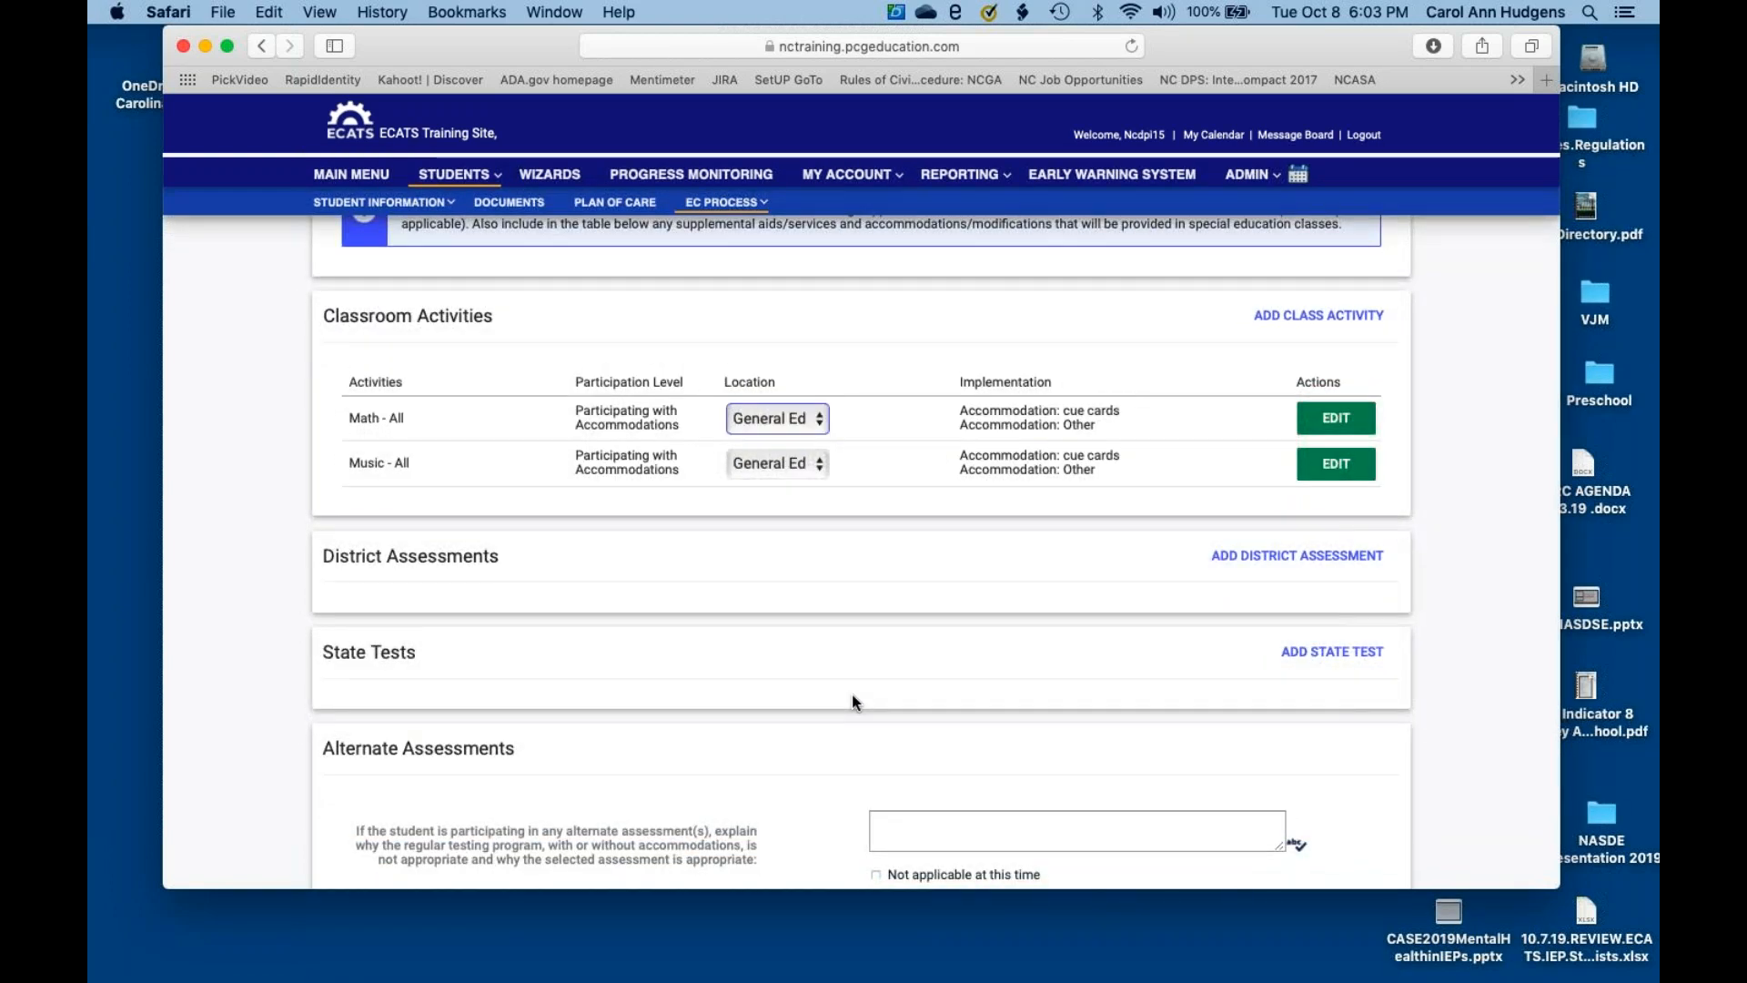
{"action": "scroll", "coordinate": [852, 700], "scroll_direction": "down", "scroll_amount": 1}
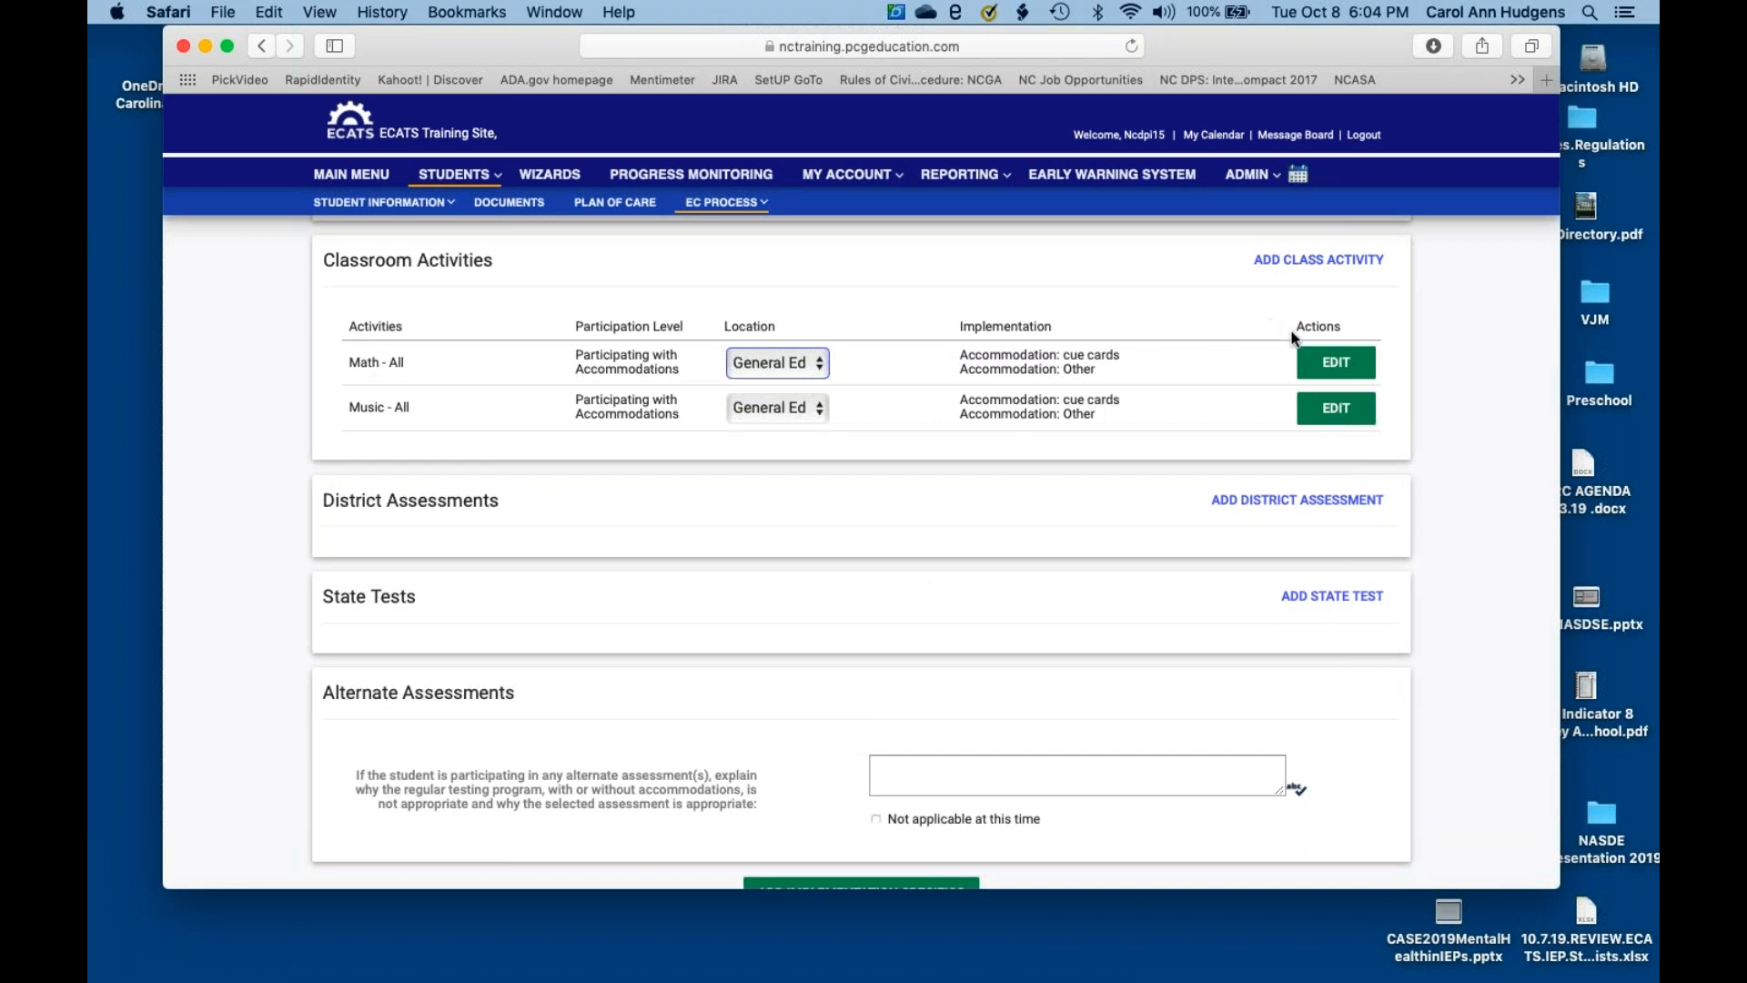
{"action": "left_click", "coordinate": [1335, 409]}
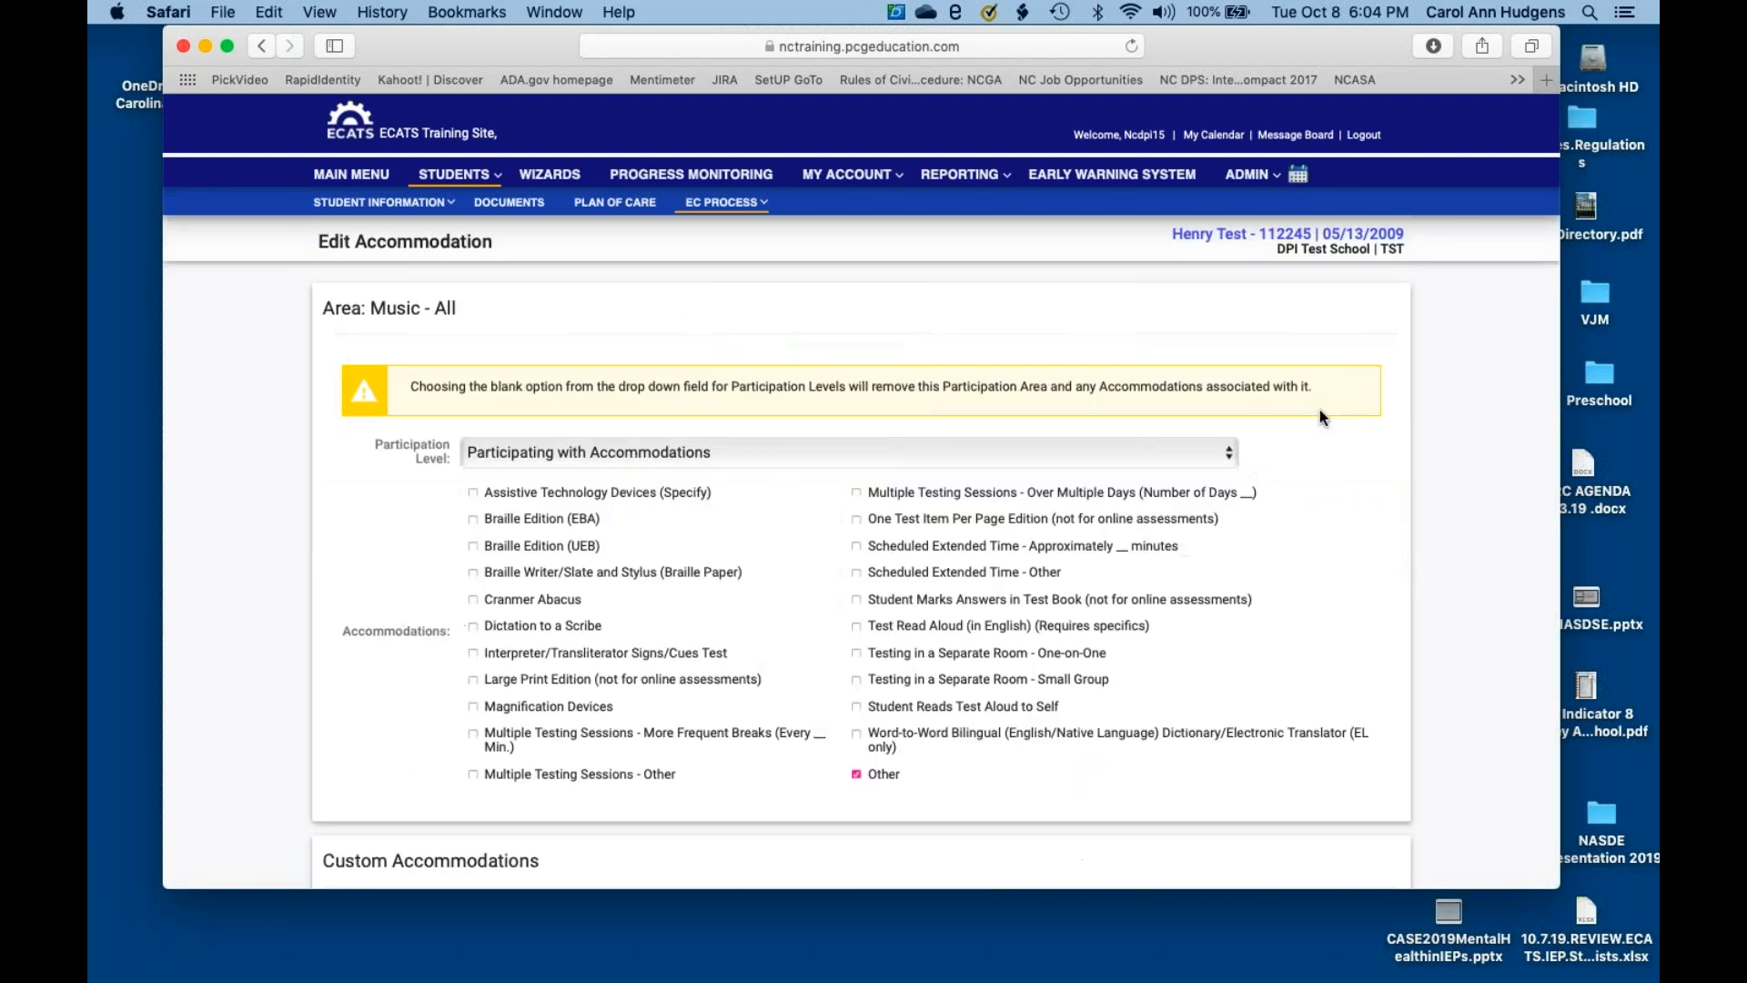
{"action": "scroll", "coordinate": [1015, 695], "scroll_direction": "down", "scroll_amount": 5}
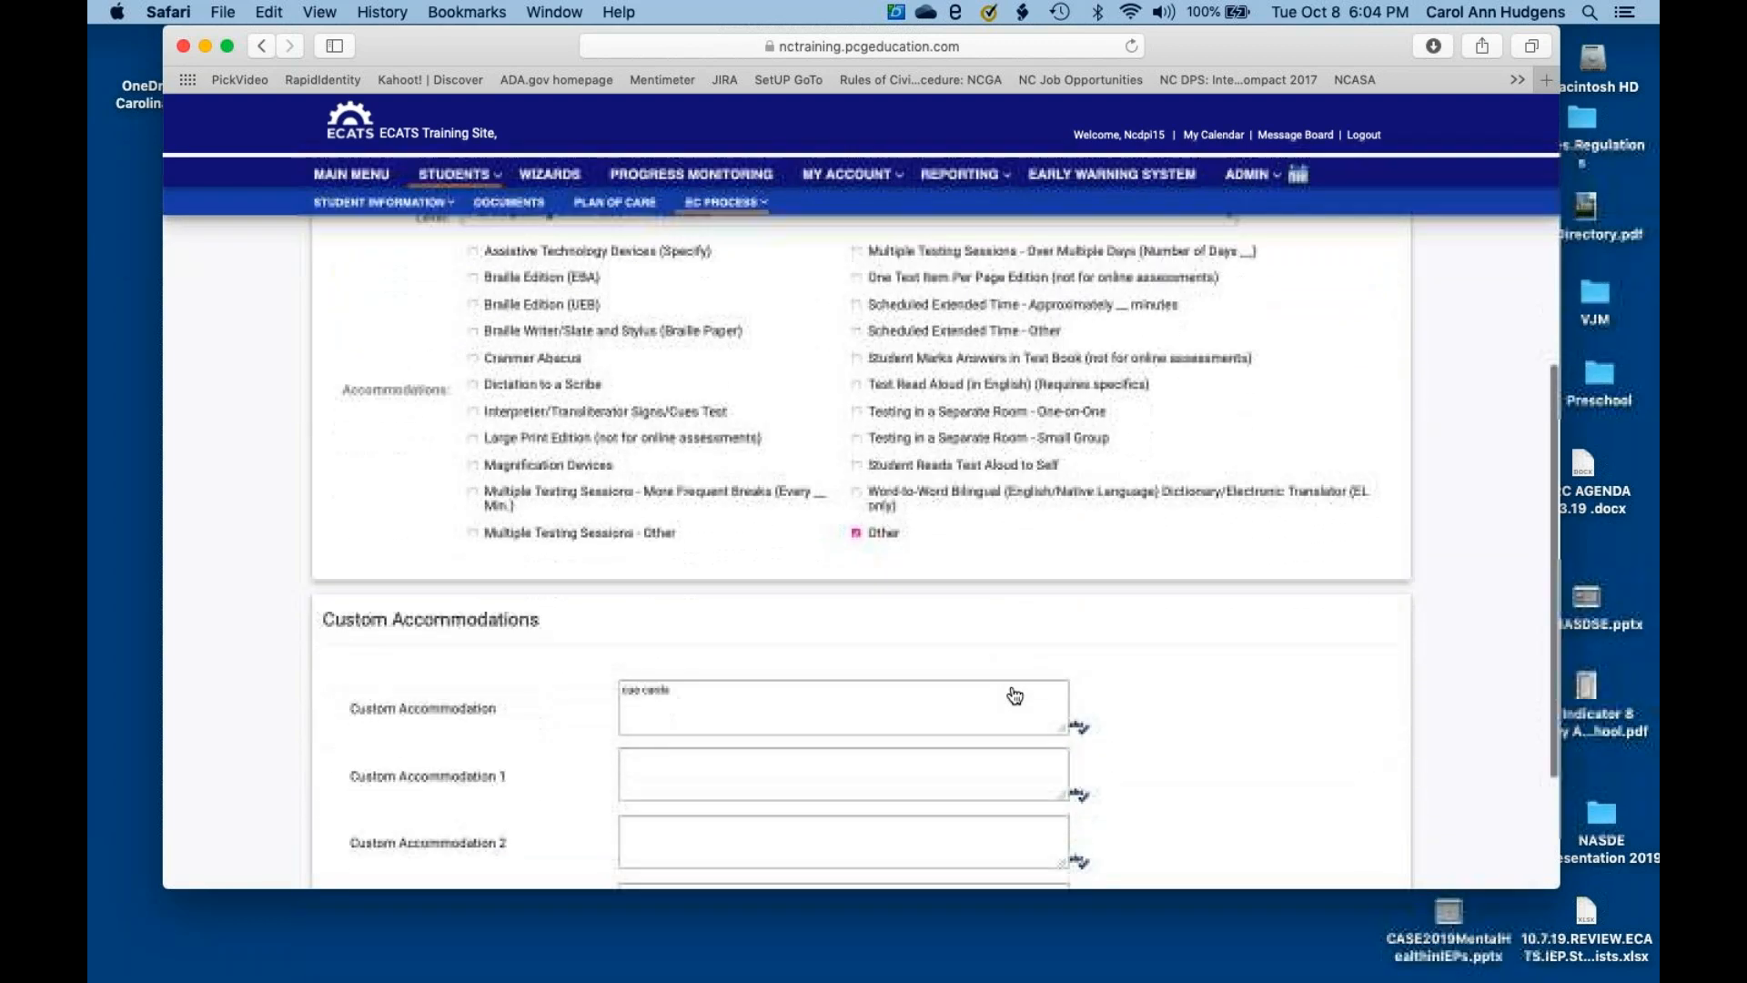
{"action": "scroll", "coordinate": [1015, 695], "scroll_direction": "up", "scroll_amount": 2}
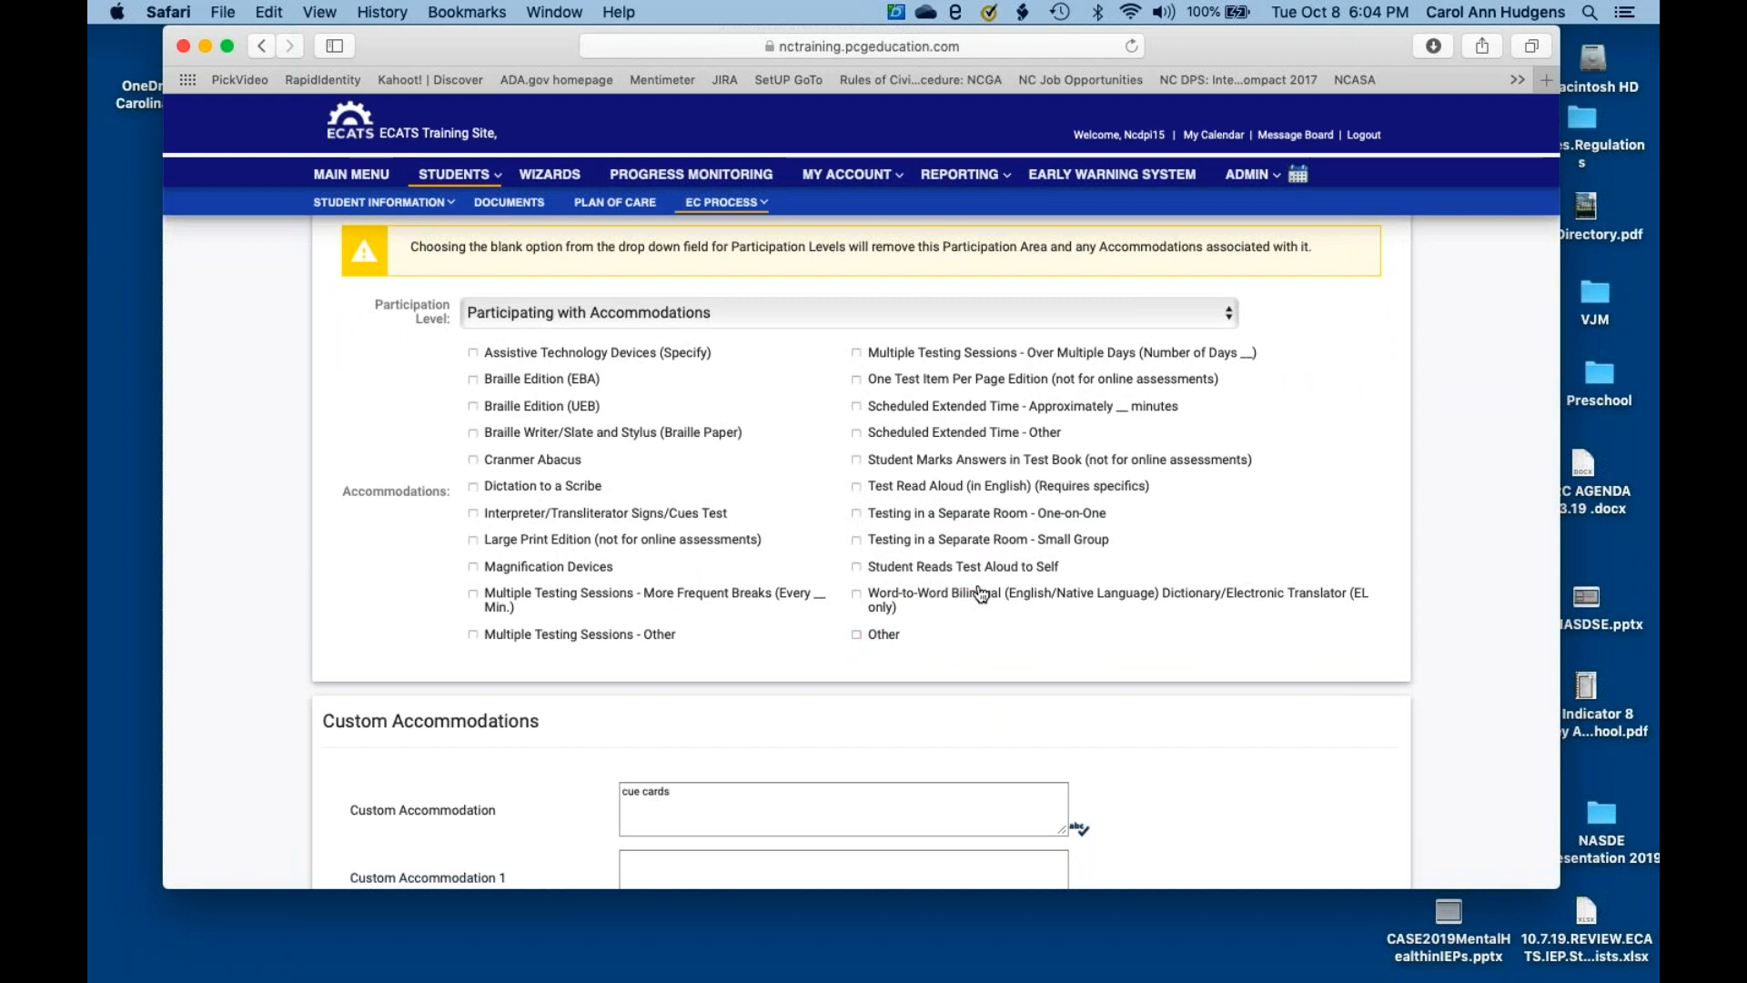
{"action": "scroll", "coordinate": [981, 595], "scroll_direction": "down", "scroll_amount": 6}
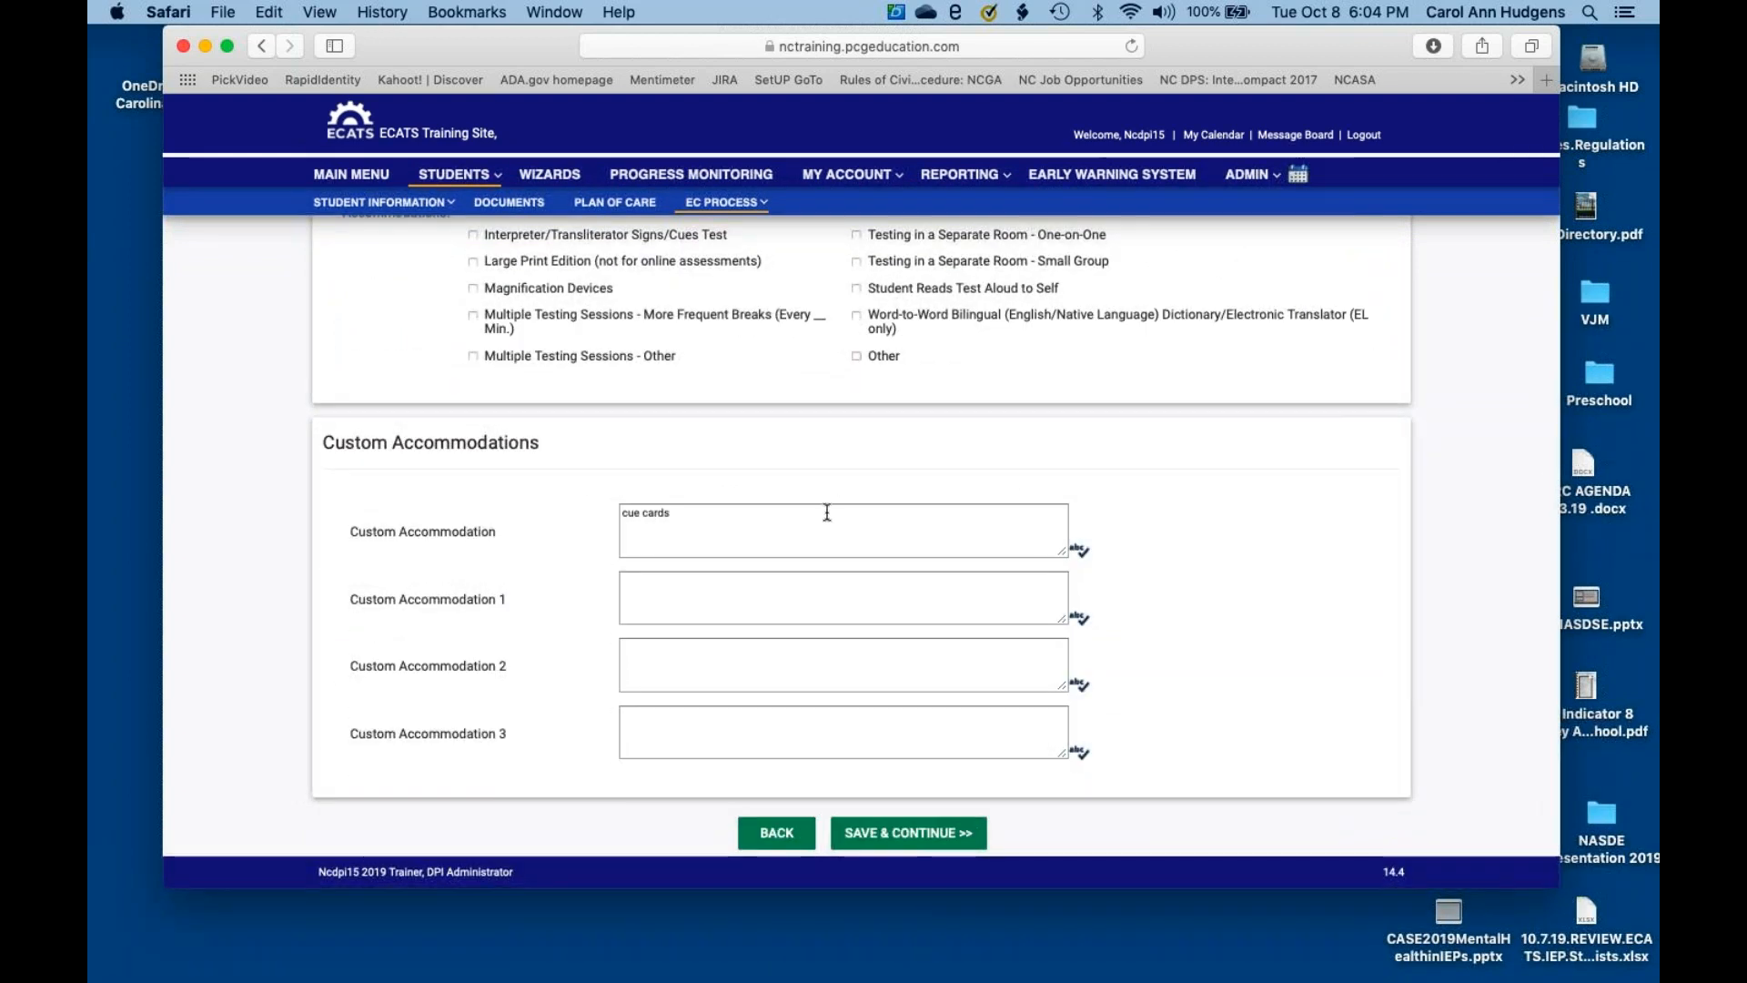
{"action": "left_click", "coordinate": [823, 510]}
{"action": "triple_click", "coordinate": [624, 515]}
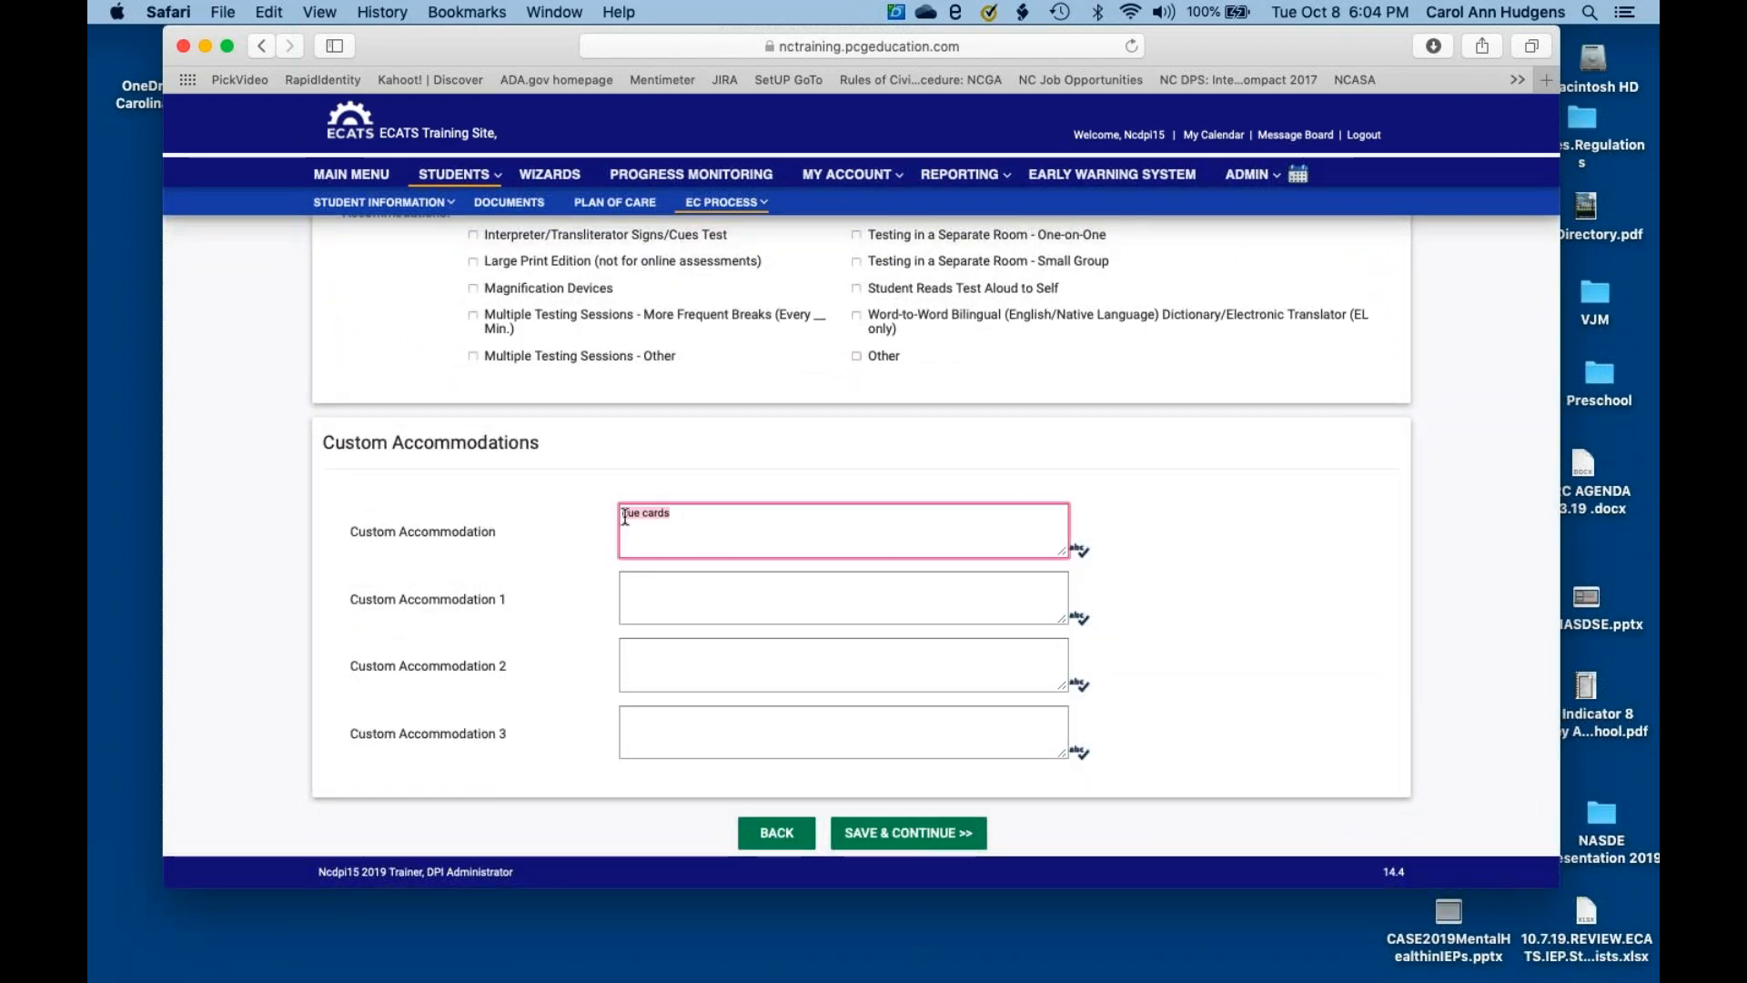
{"action": "key", "text": "BackSpace"}
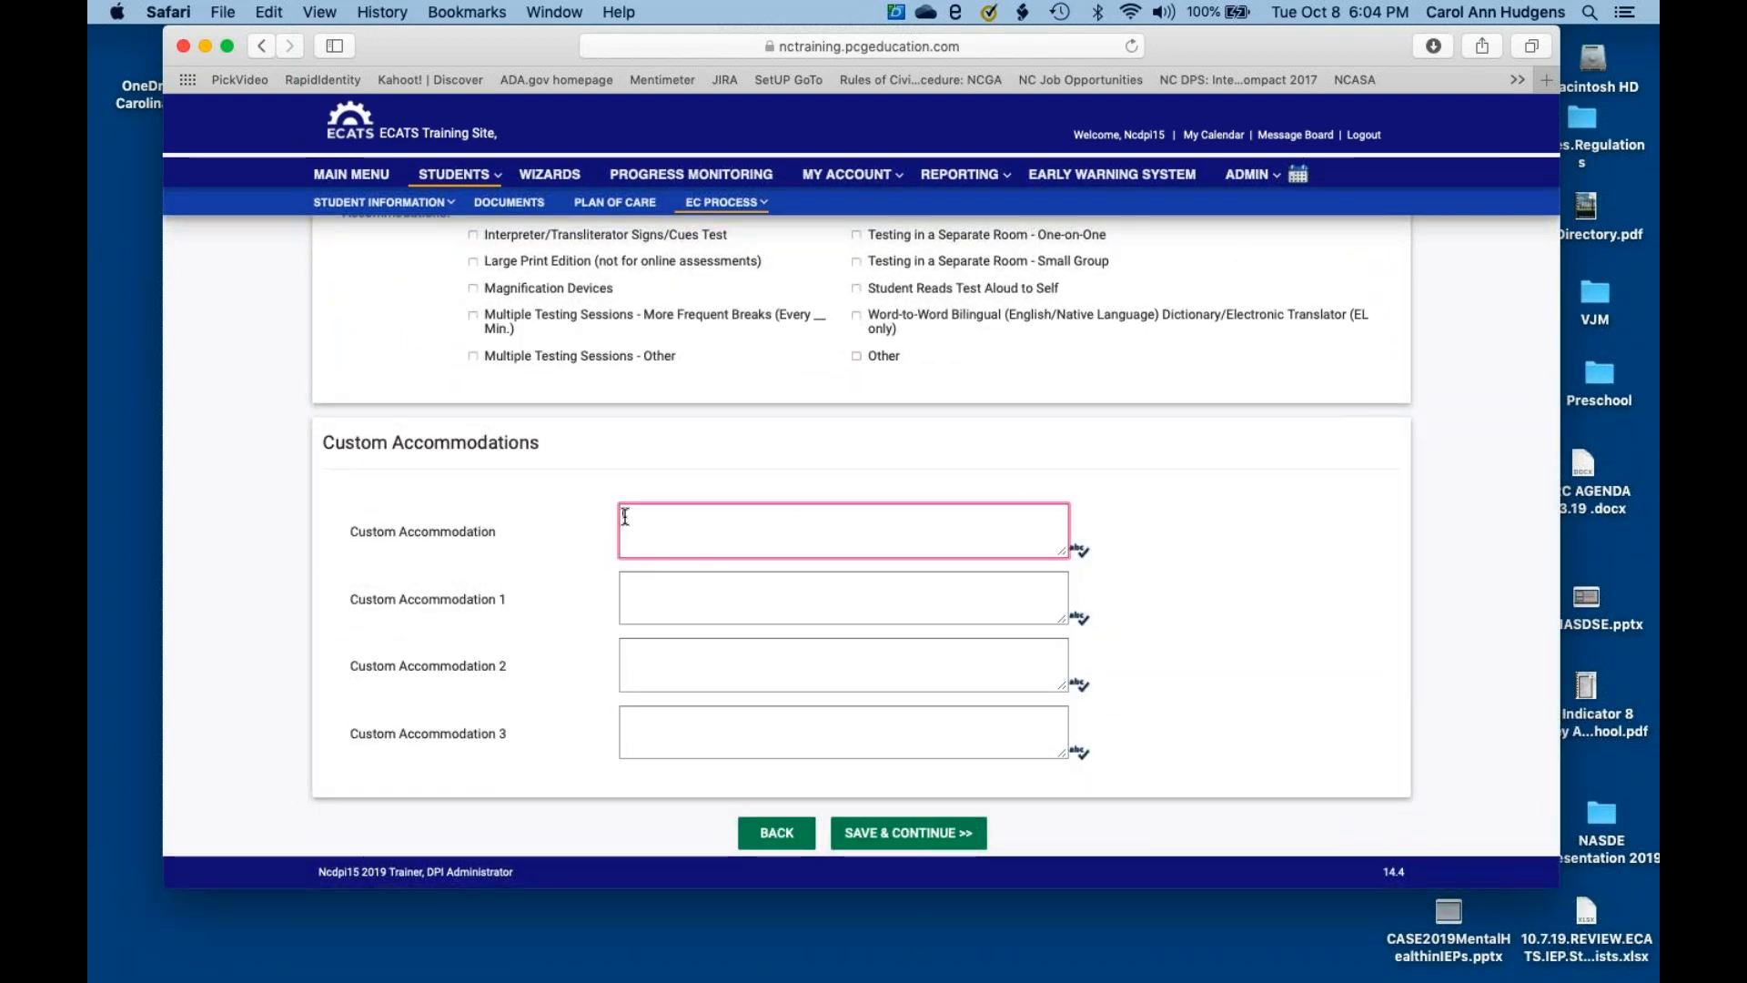
{"action": "left_click", "coordinate": [876, 831]}
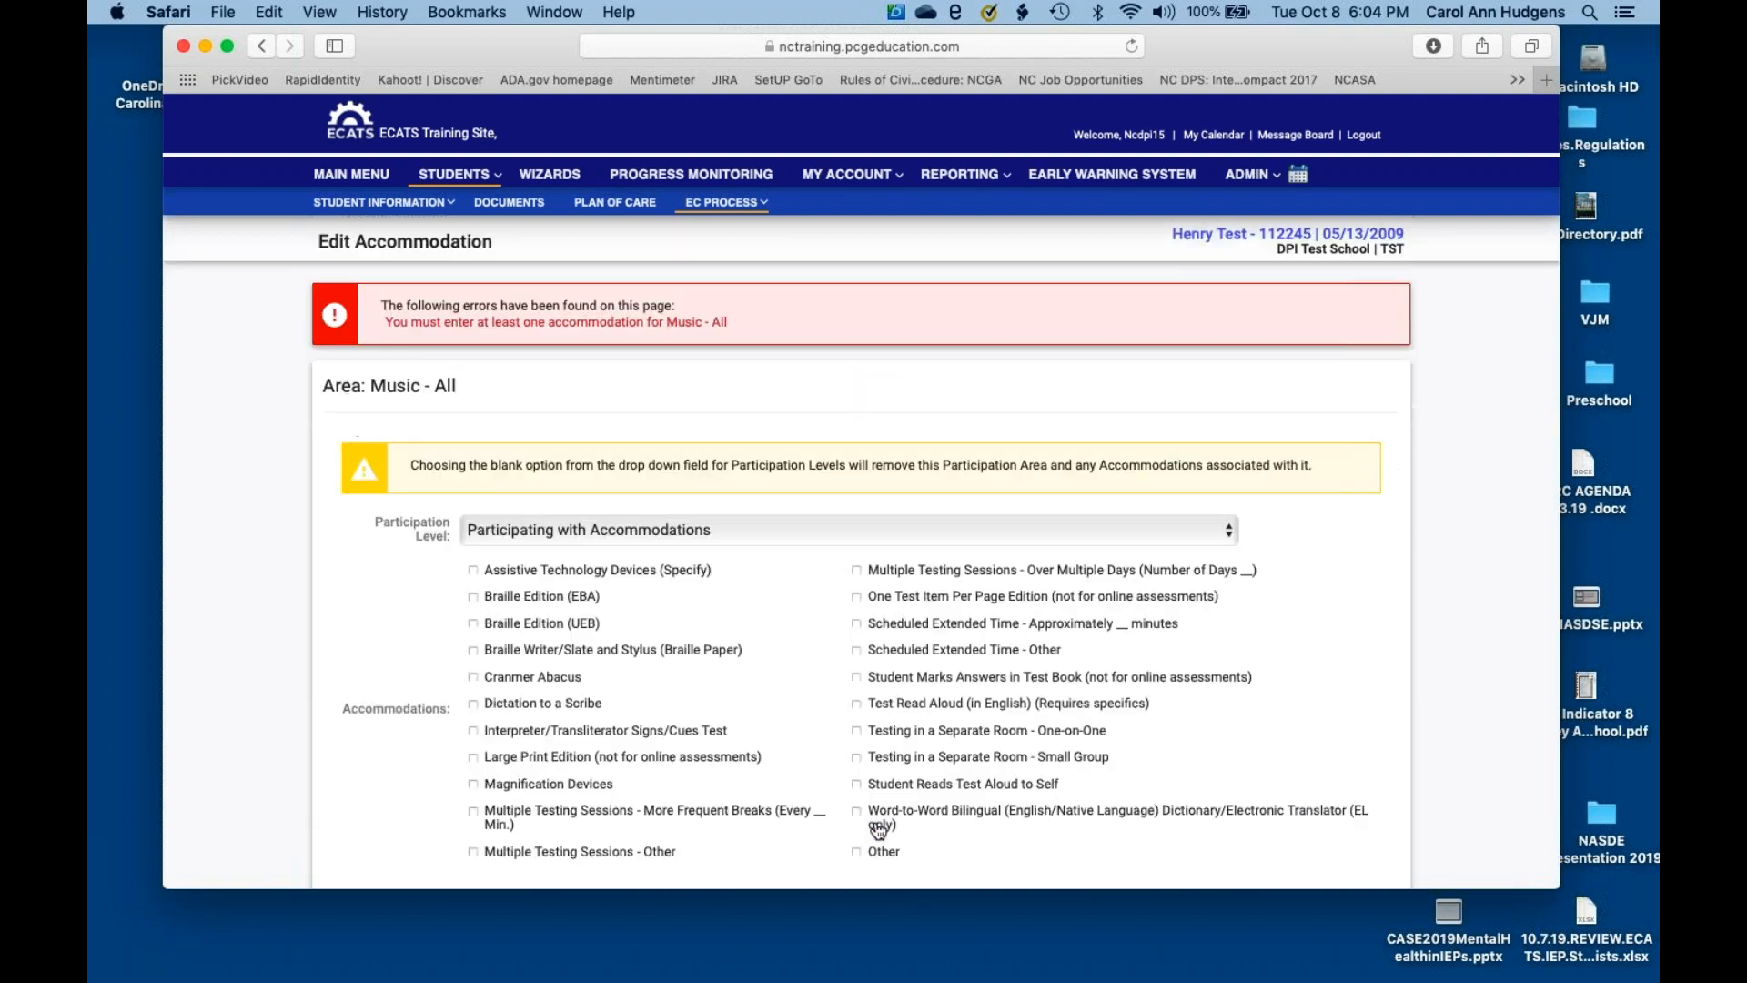
- Change the Music - All participation level to Participating in Regular Class/Activity and save it
{"action": "scroll", "coordinate": [808, 577], "scroll_direction": "down", "scroll_amount": 1}
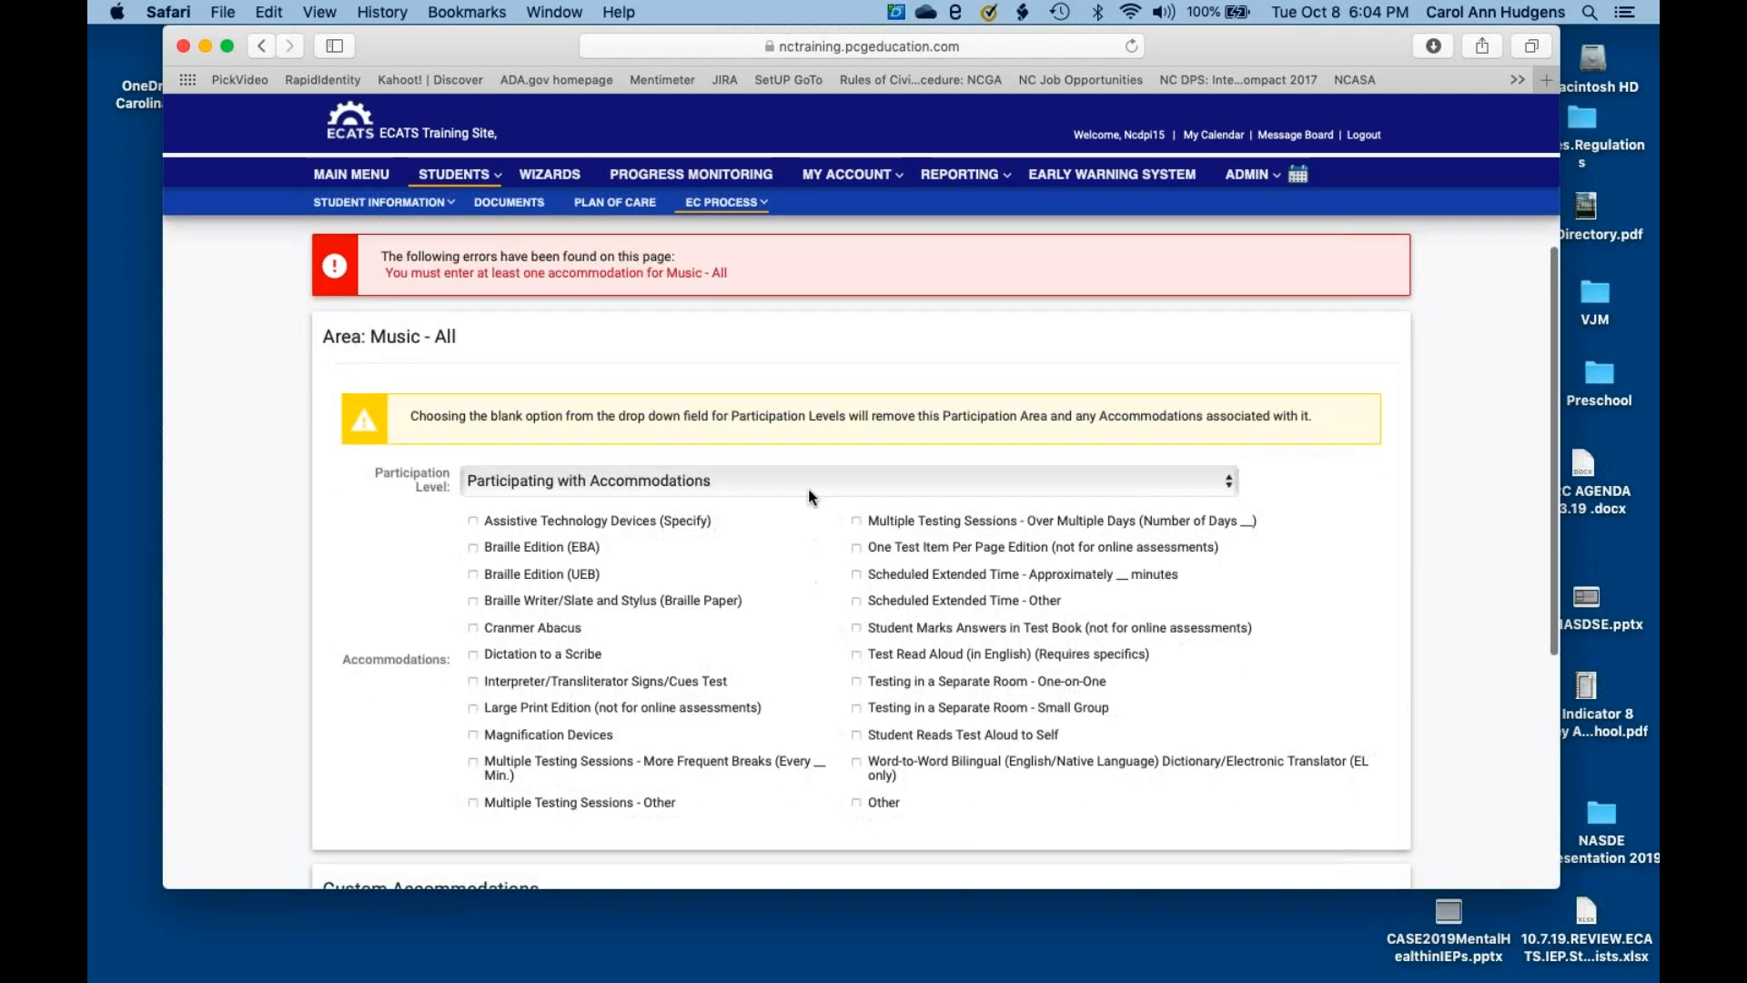
{"action": "left_click", "coordinate": [817, 473]}
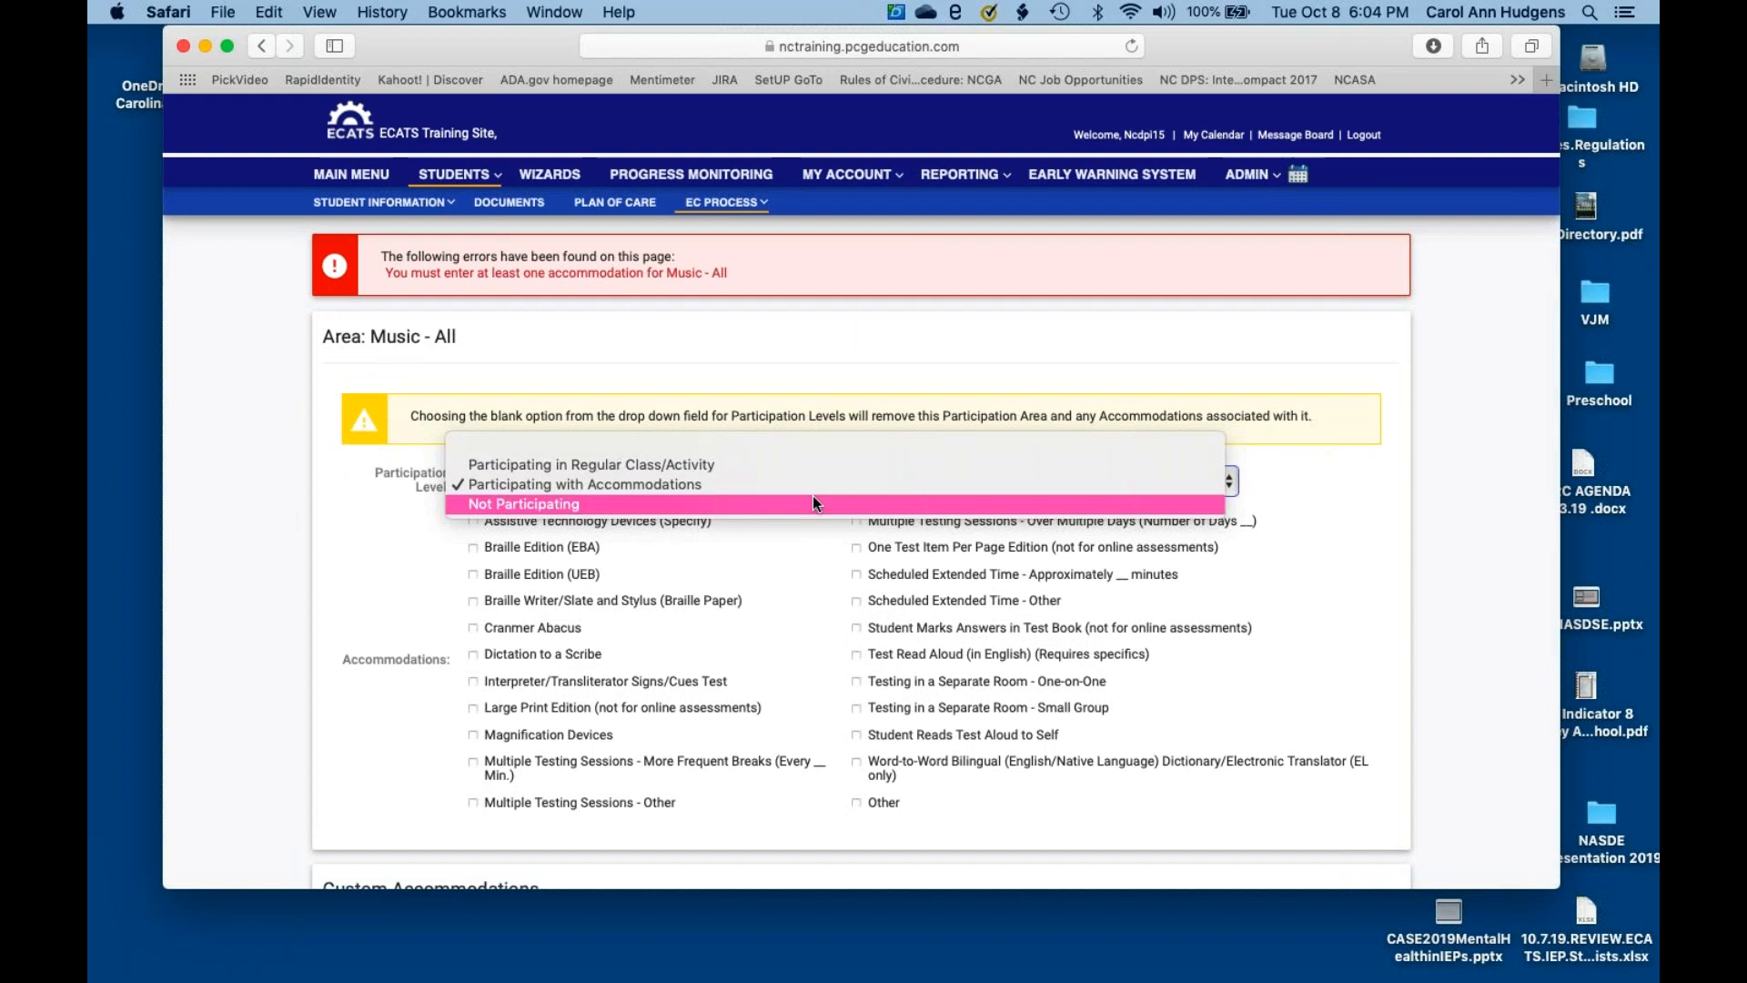
{"action": "left_click", "coordinate": [801, 464]}
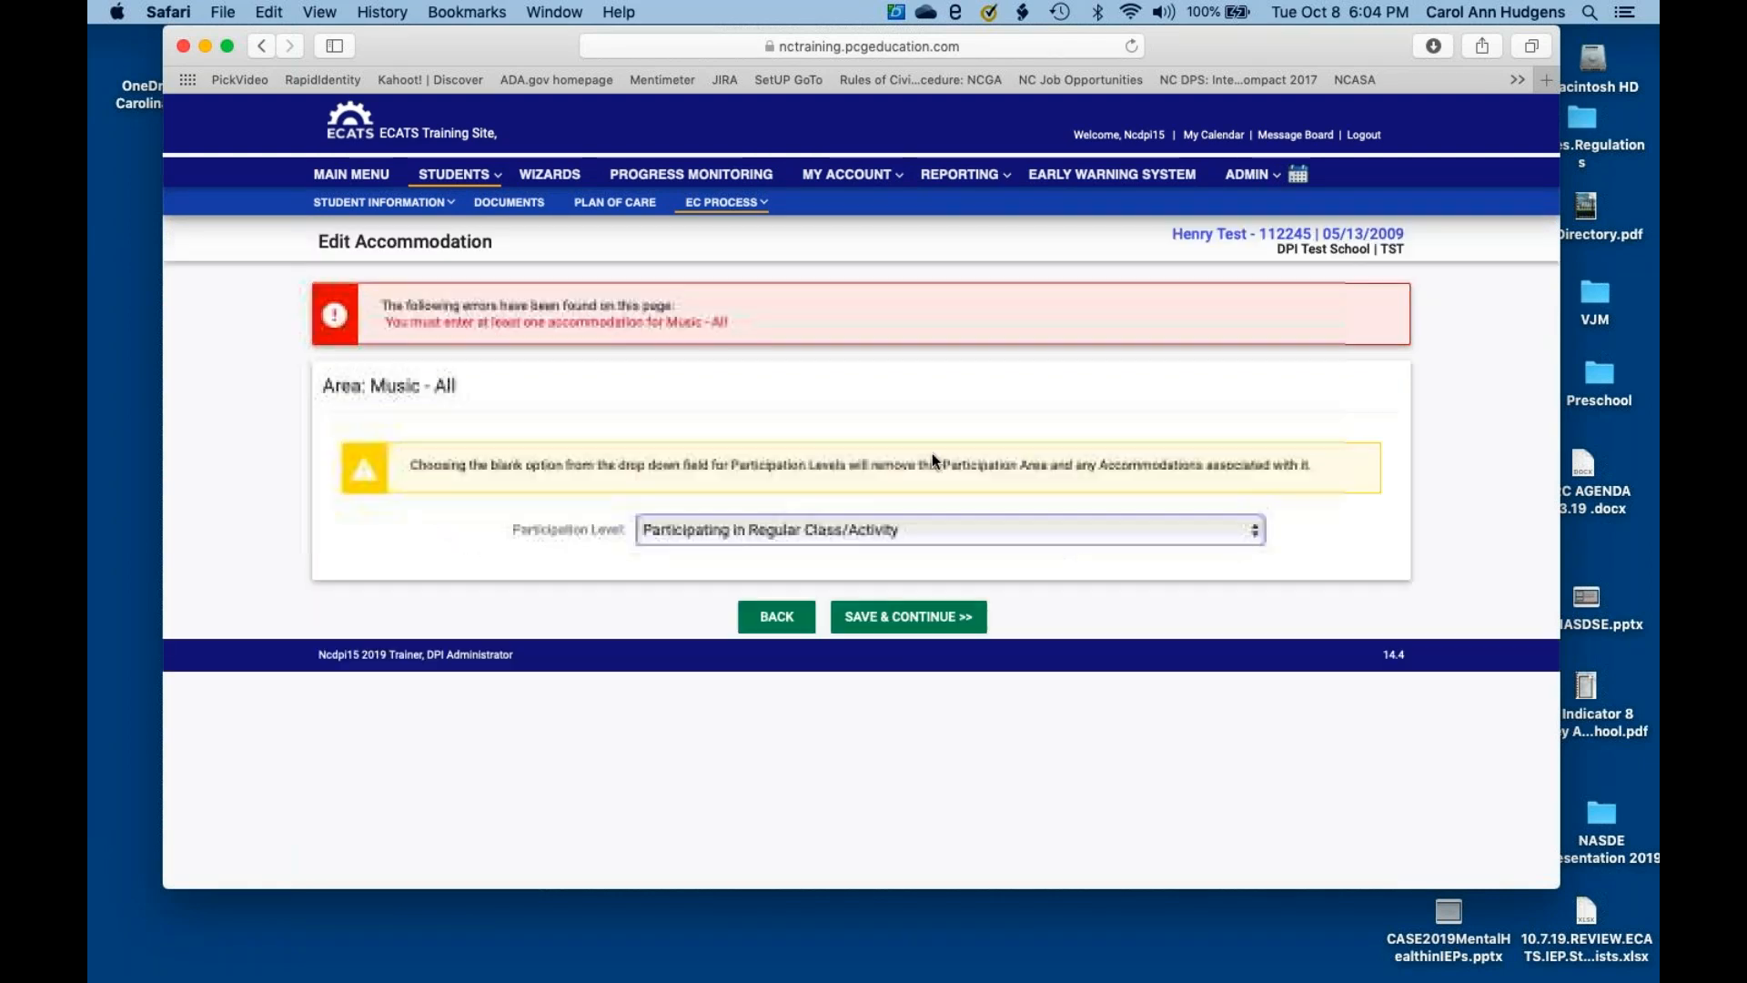
{"action": "left_click", "coordinate": [933, 619]}
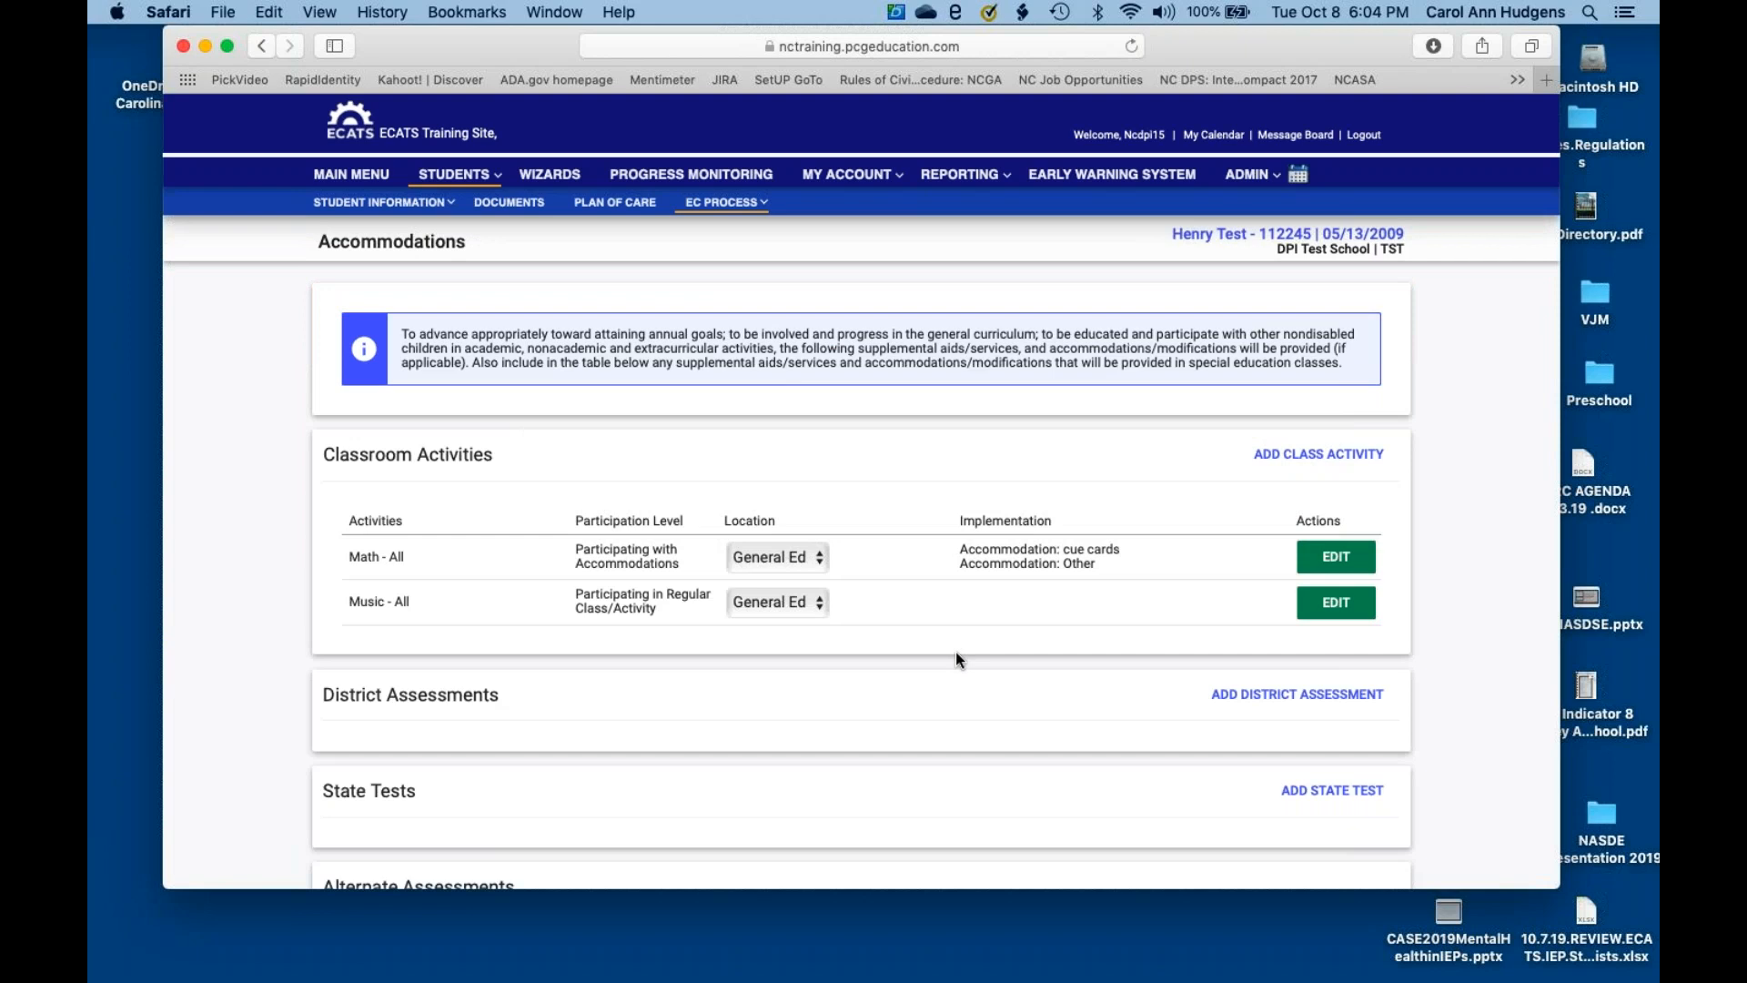
- Mark the alternate assessments explanation as Not applicable at this time
{"action": "scroll", "coordinate": [955, 651], "scroll_direction": "down", "scroll_amount": 3}
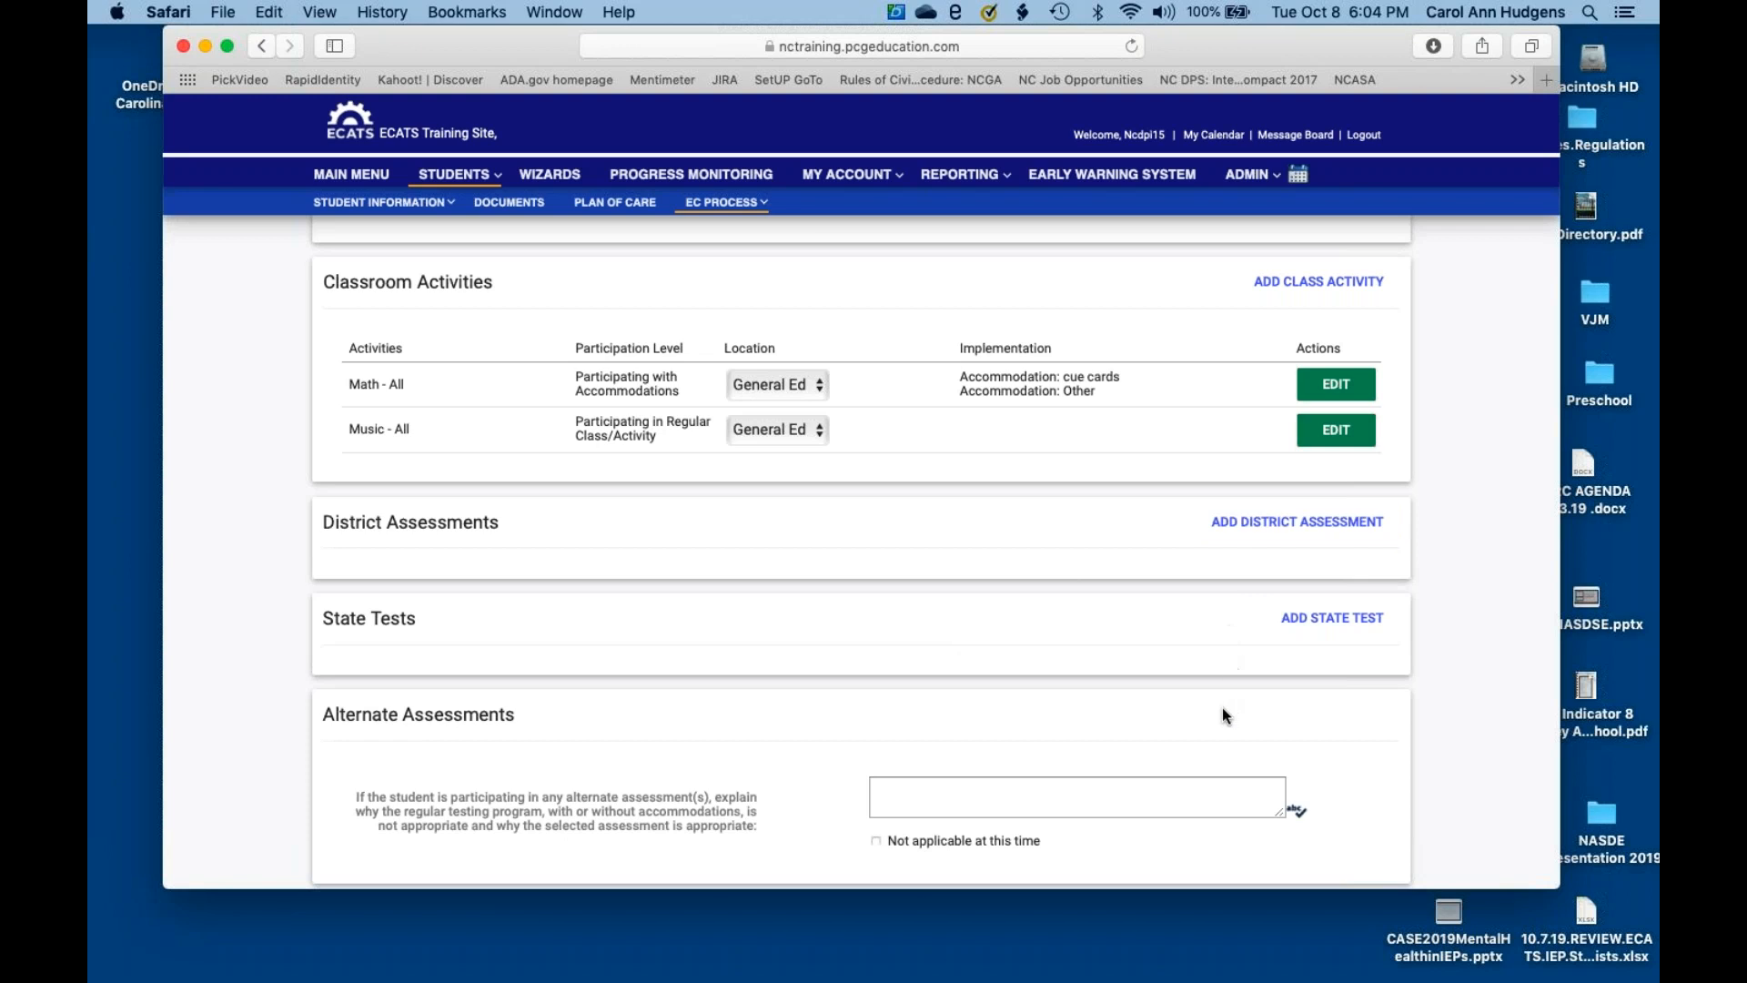
{"action": "scroll", "coordinate": [1221, 707], "scroll_direction": "down", "scroll_amount": 3}
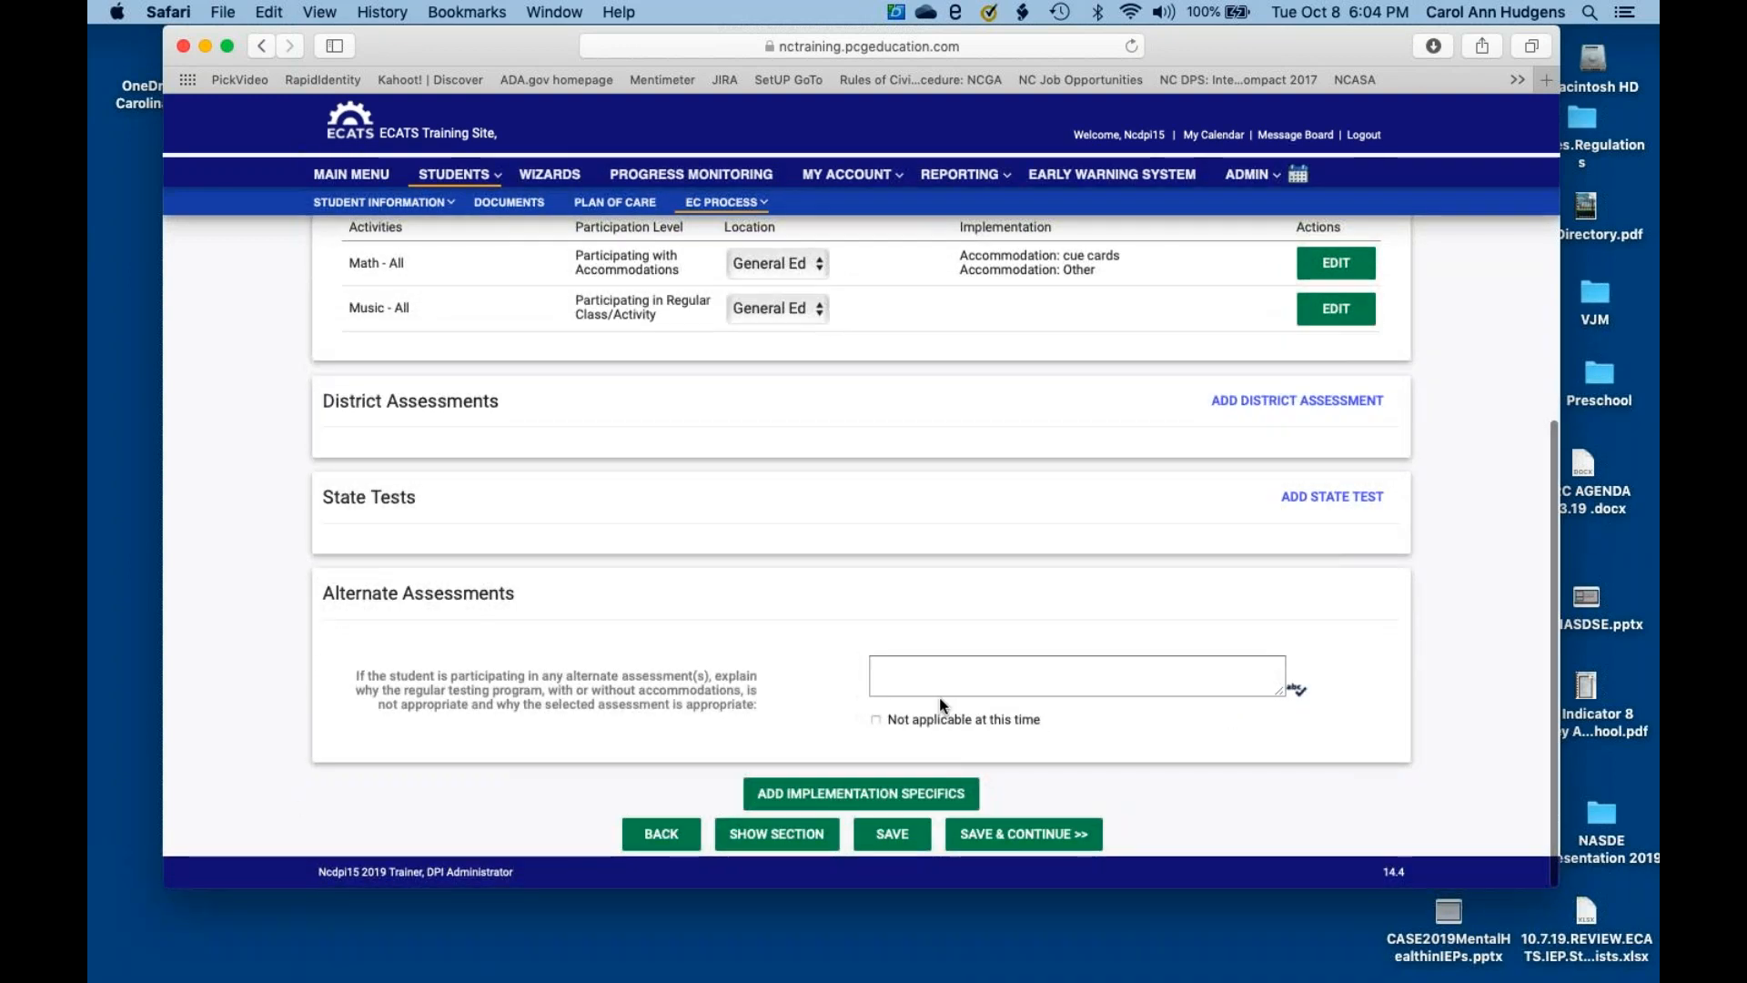
{"action": "left_click", "coordinate": [875, 721]}
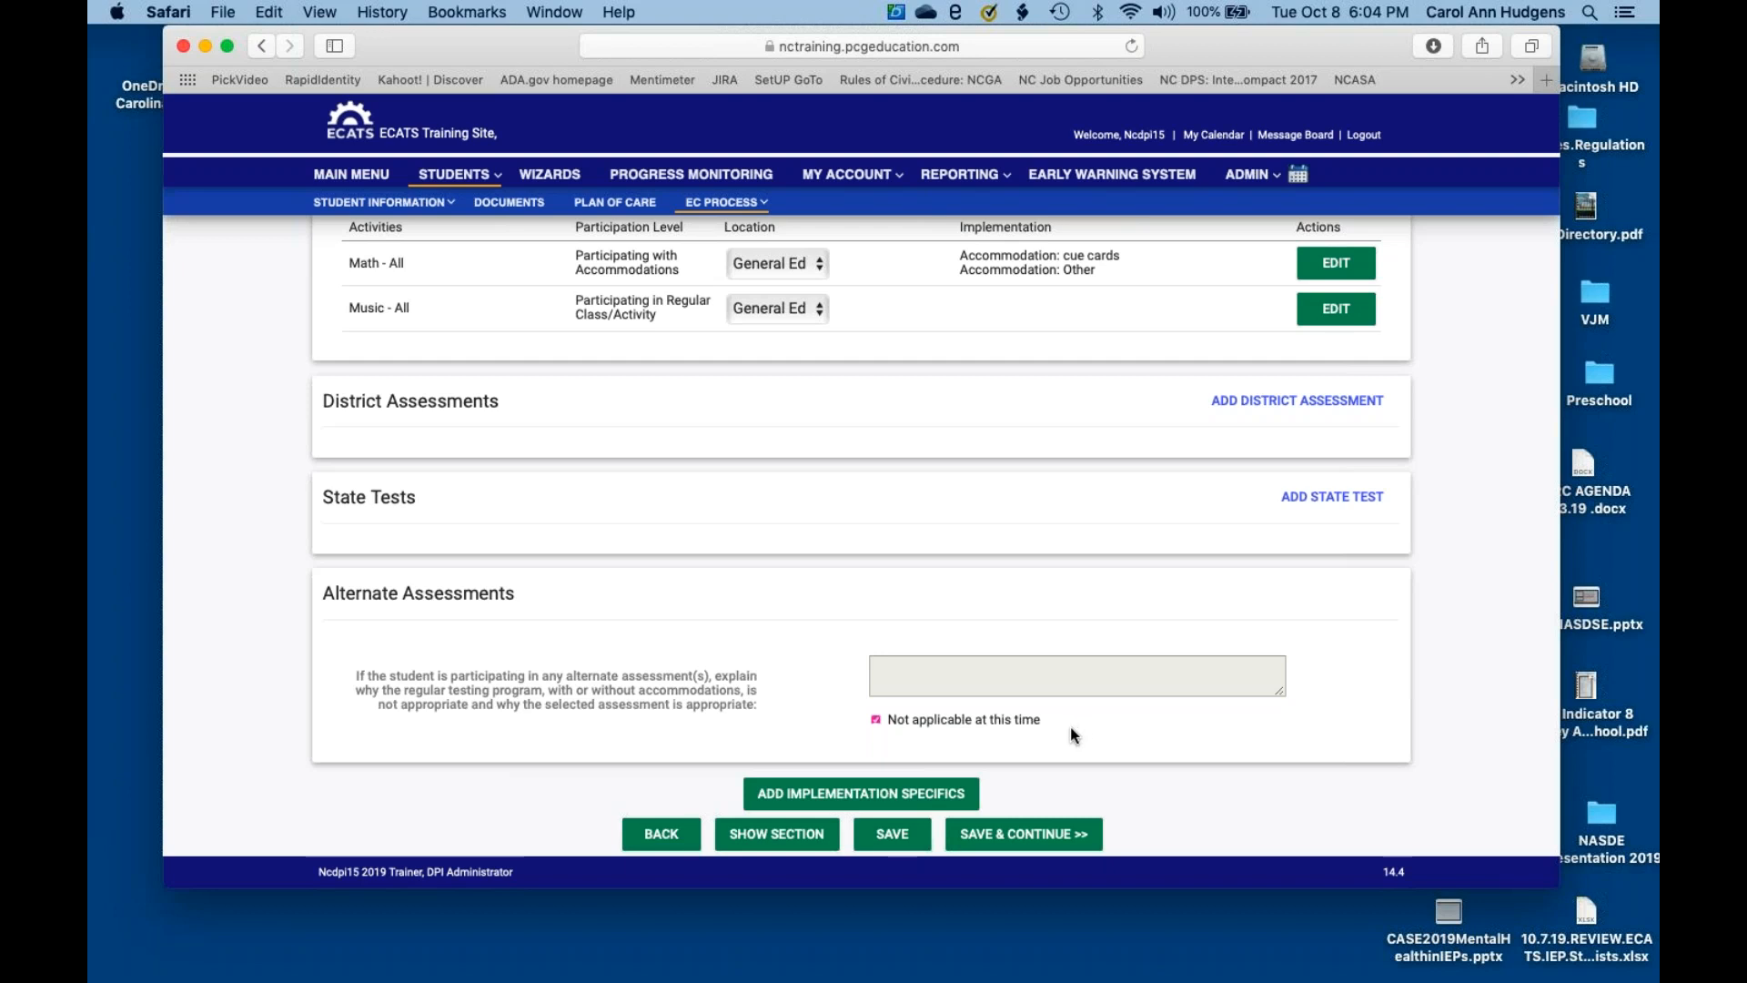
- Save the Math - All implementation specifics with blank narratives, and save and continue to ESY Services
{"action": "left_click", "coordinate": [887, 804]}
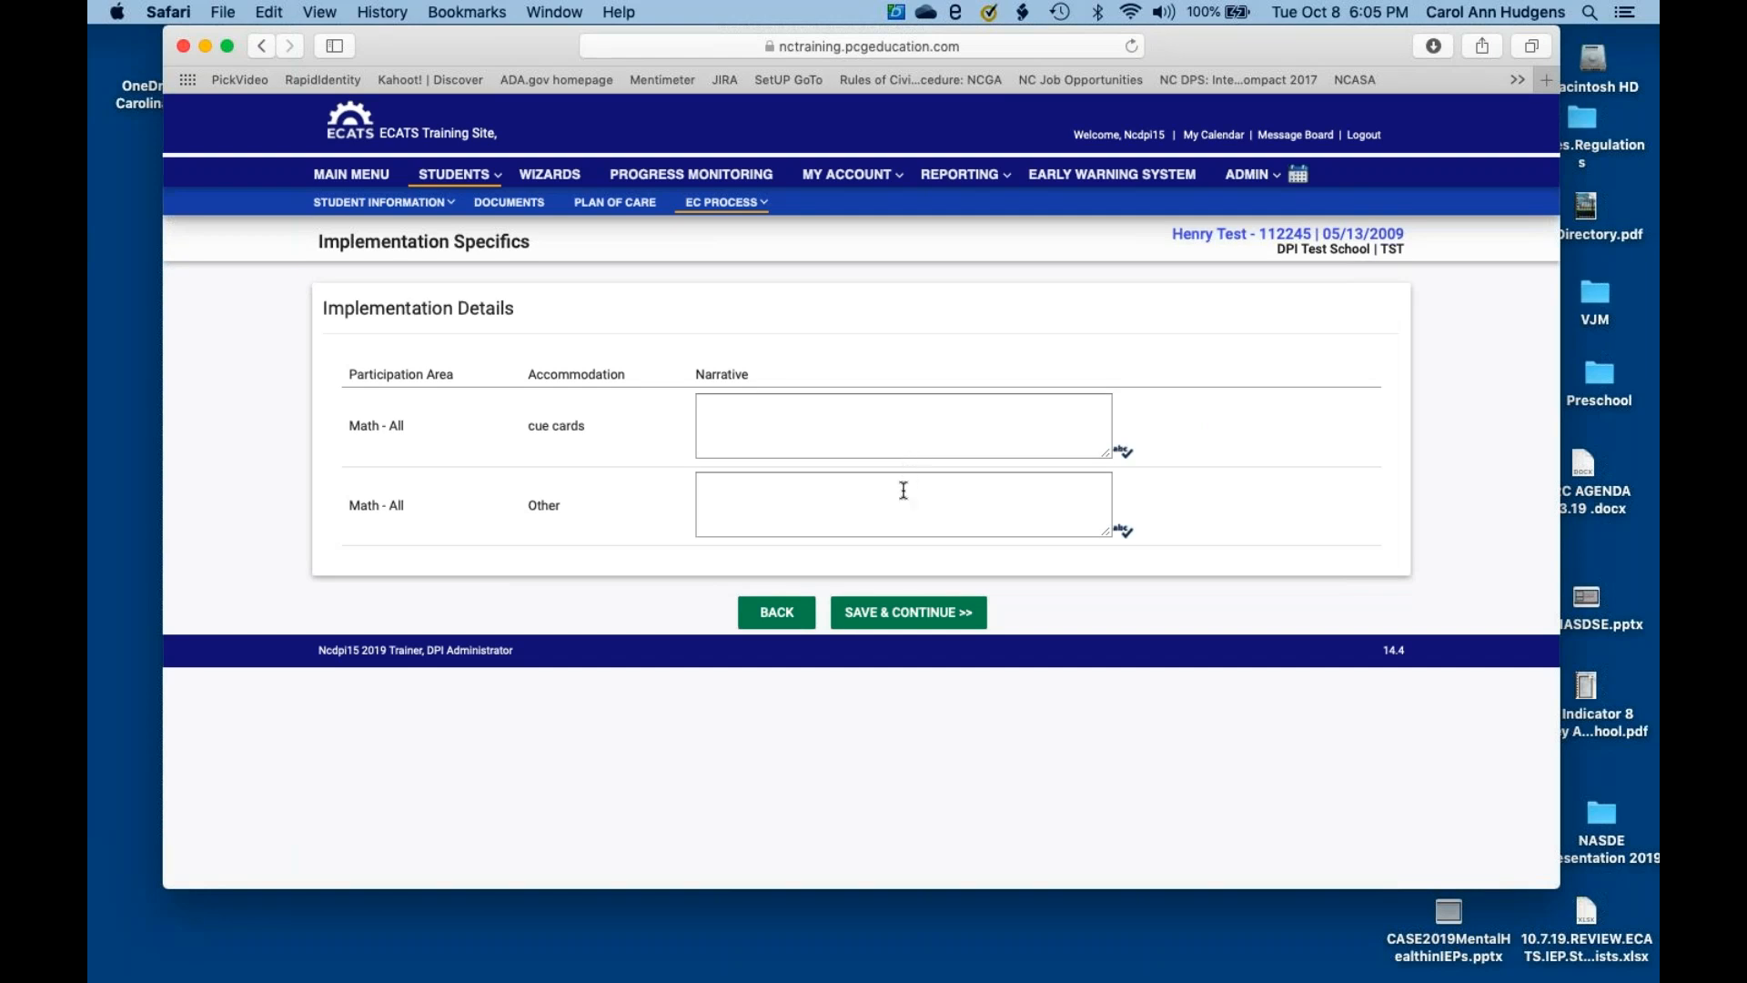
{"action": "left_click", "coordinate": [894, 609]}
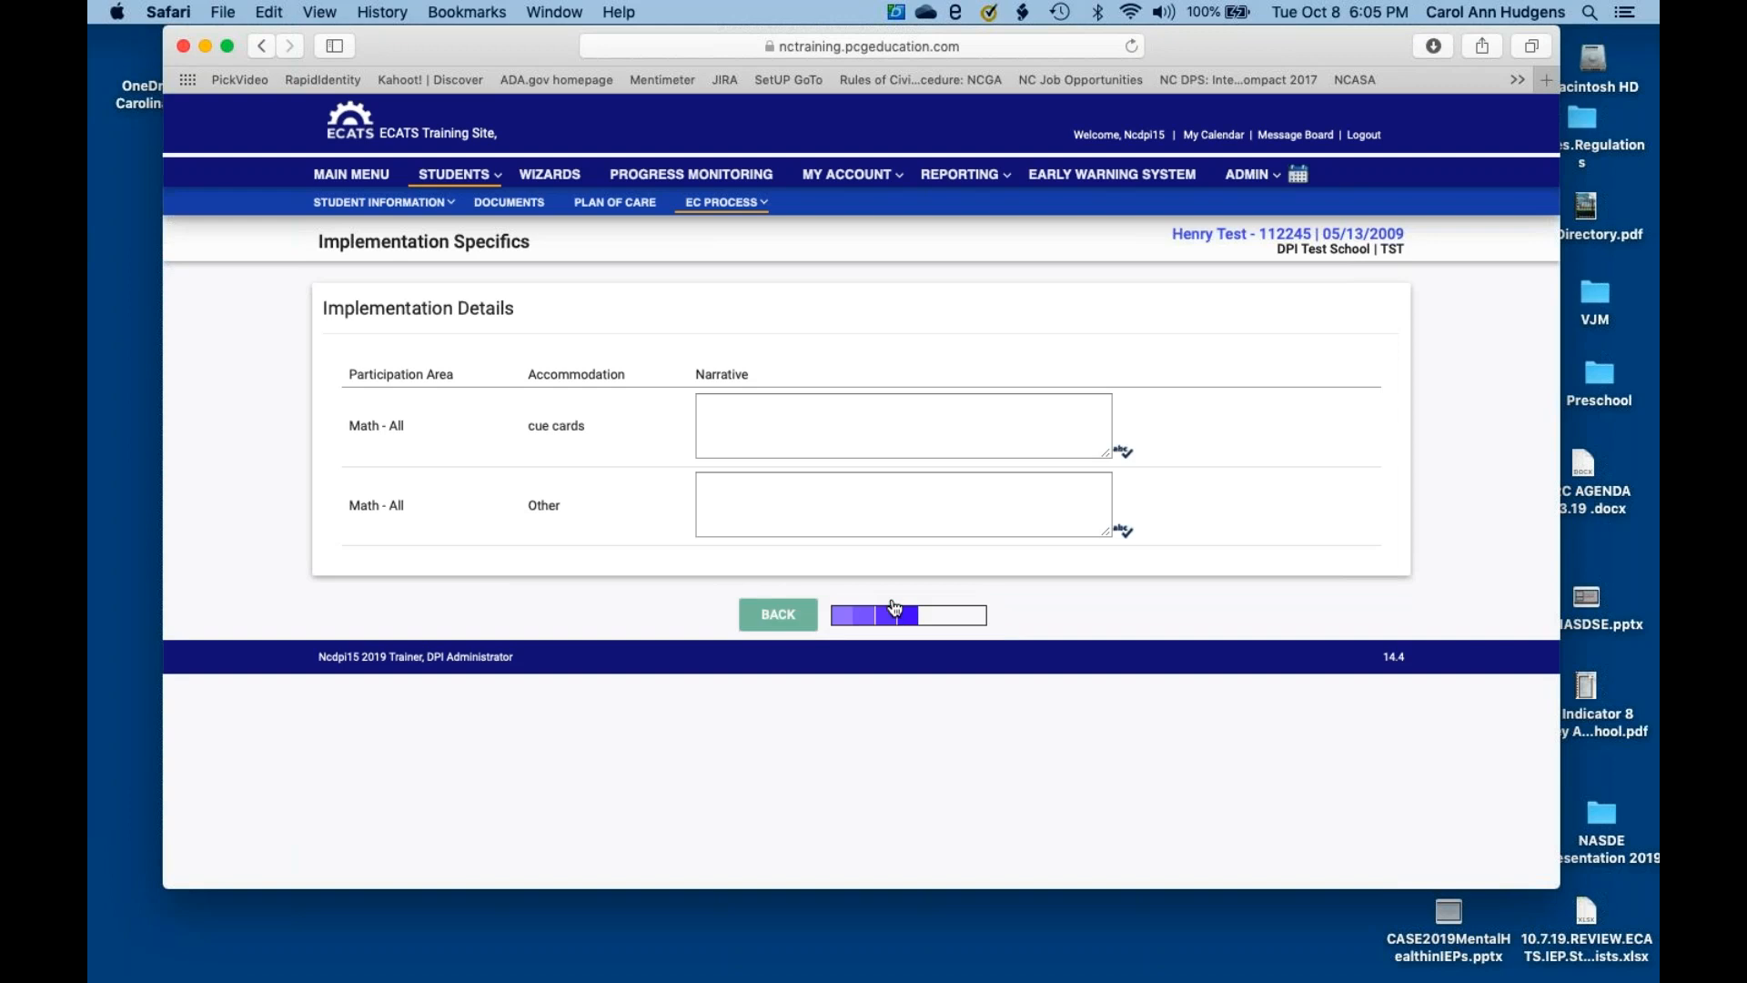
{"action": "scroll", "coordinate": [894, 608], "scroll_direction": "down", "scroll_amount": 5}
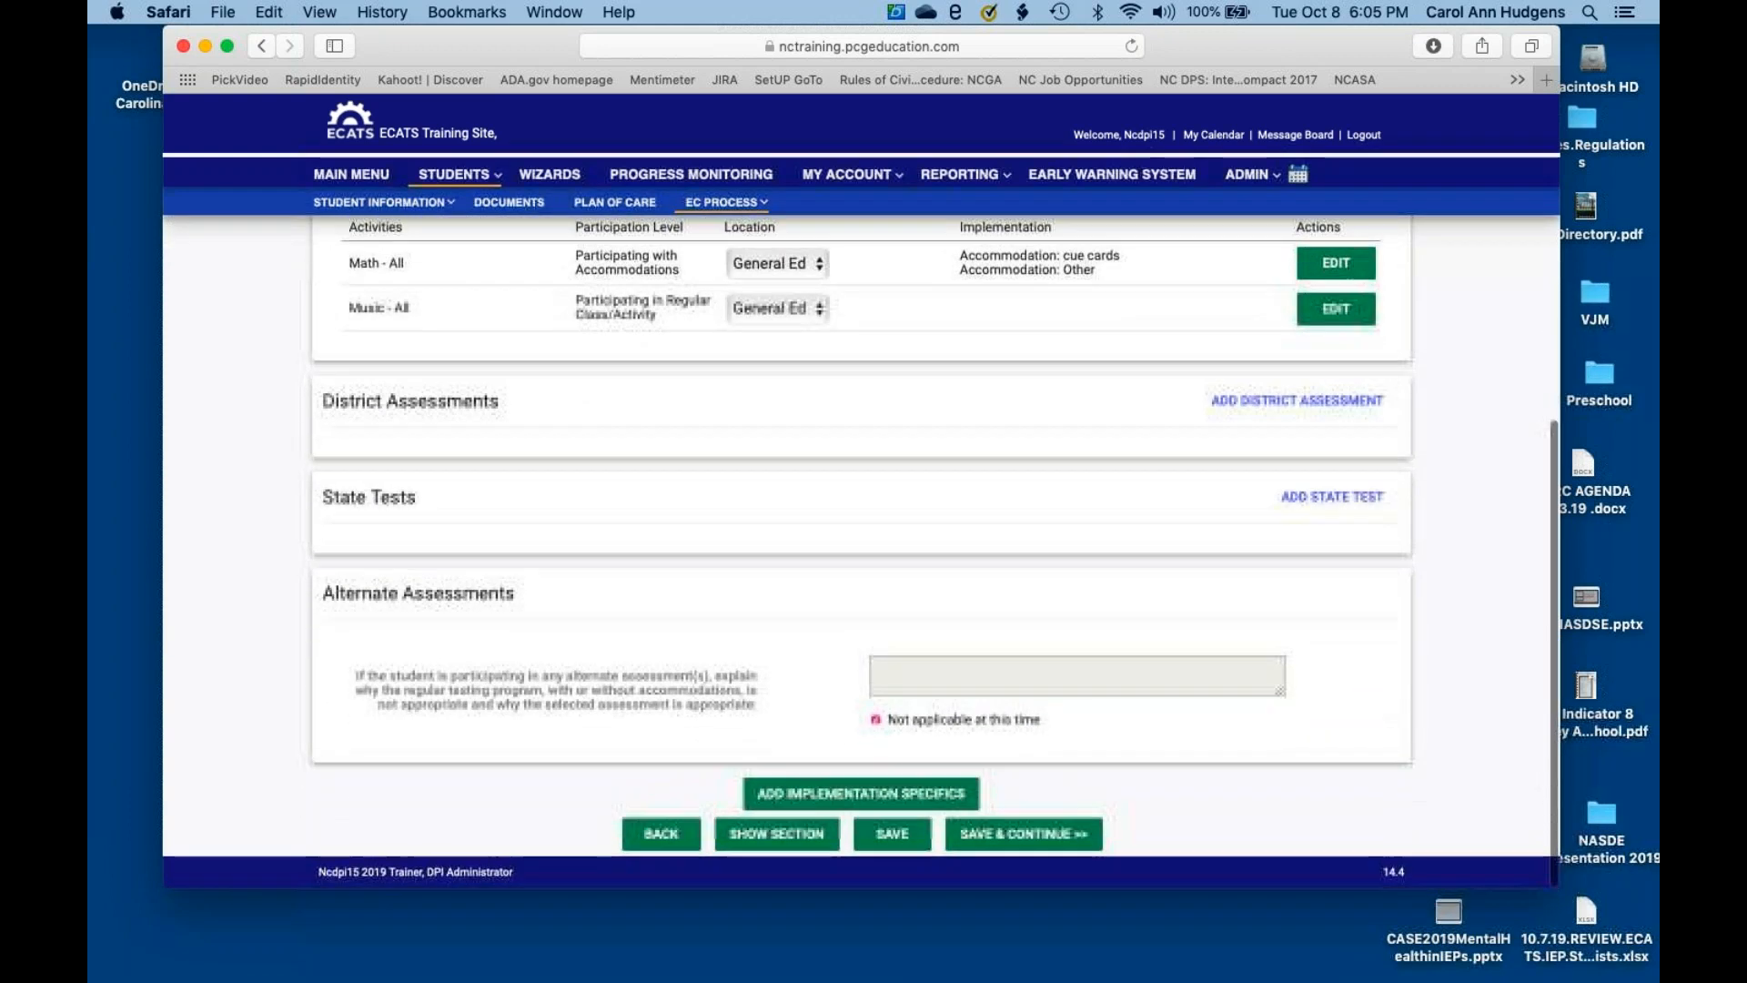
{"action": "left_click", "coordinate": [979, 835]}
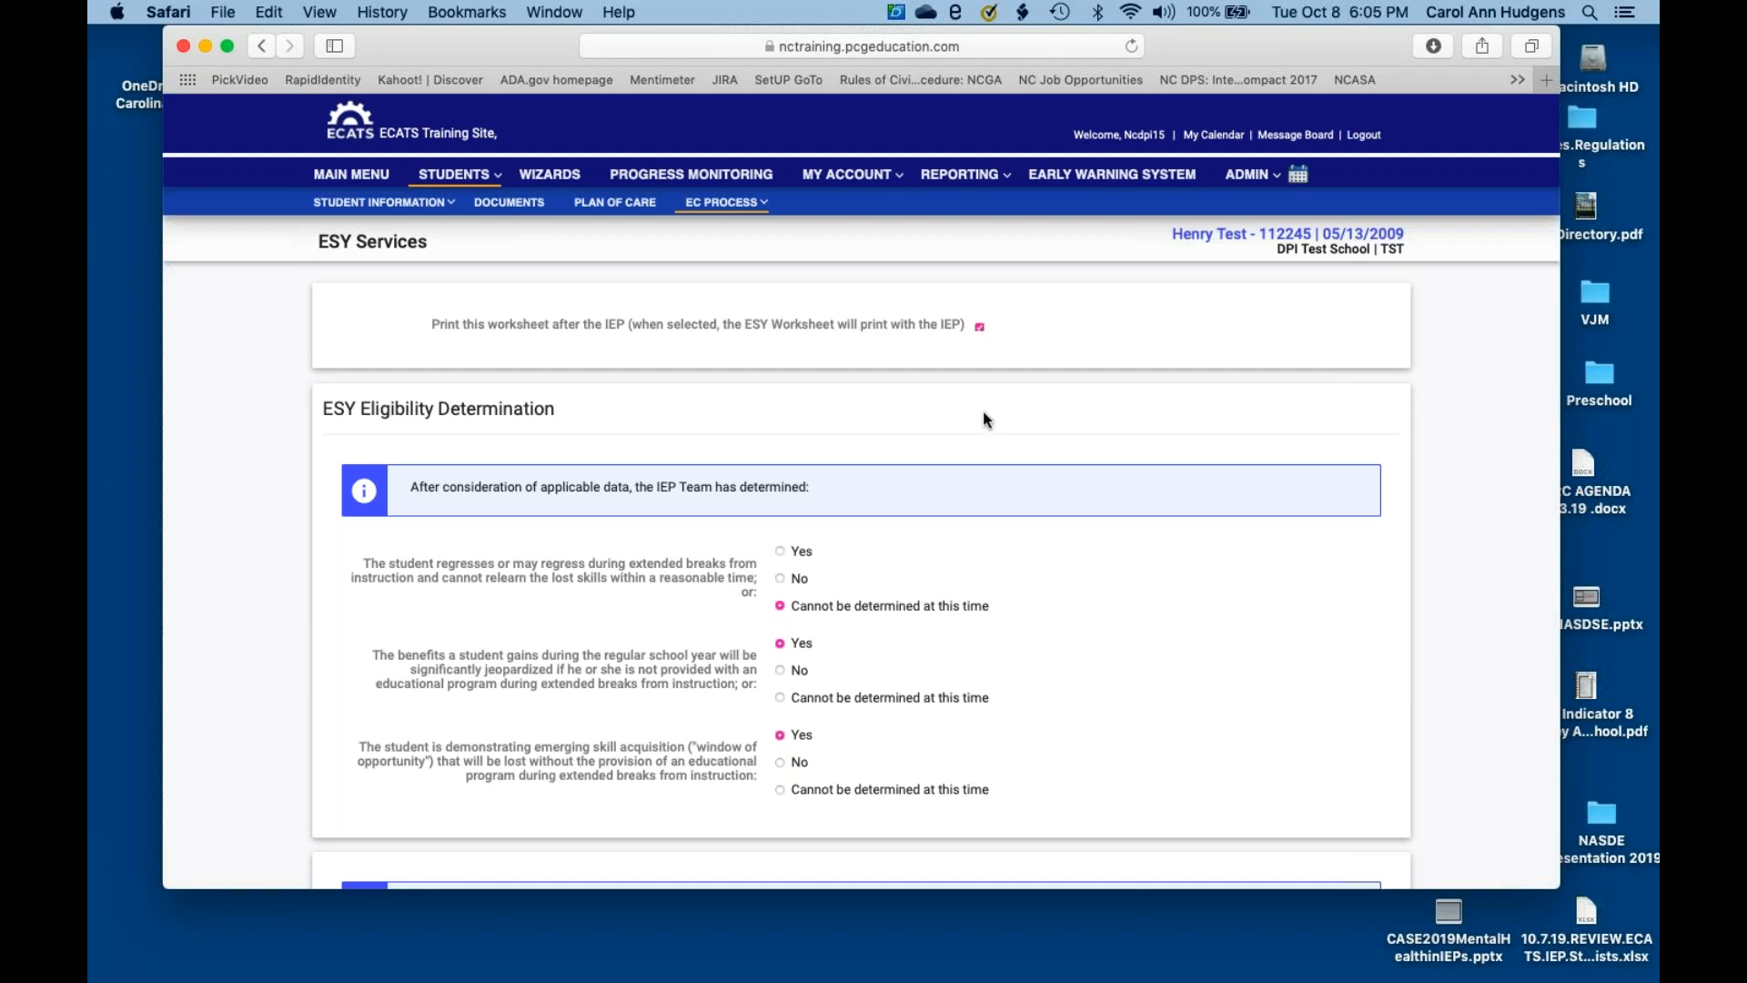
- Keep the emerging skill acquisition determination at Yes and set ESY Eligibility to "Eligibility cannot be determined at this time."
{"action": "scroll", "coordinate": [982, 419], "scroll_direction": "down", "scroll_amount": 2}
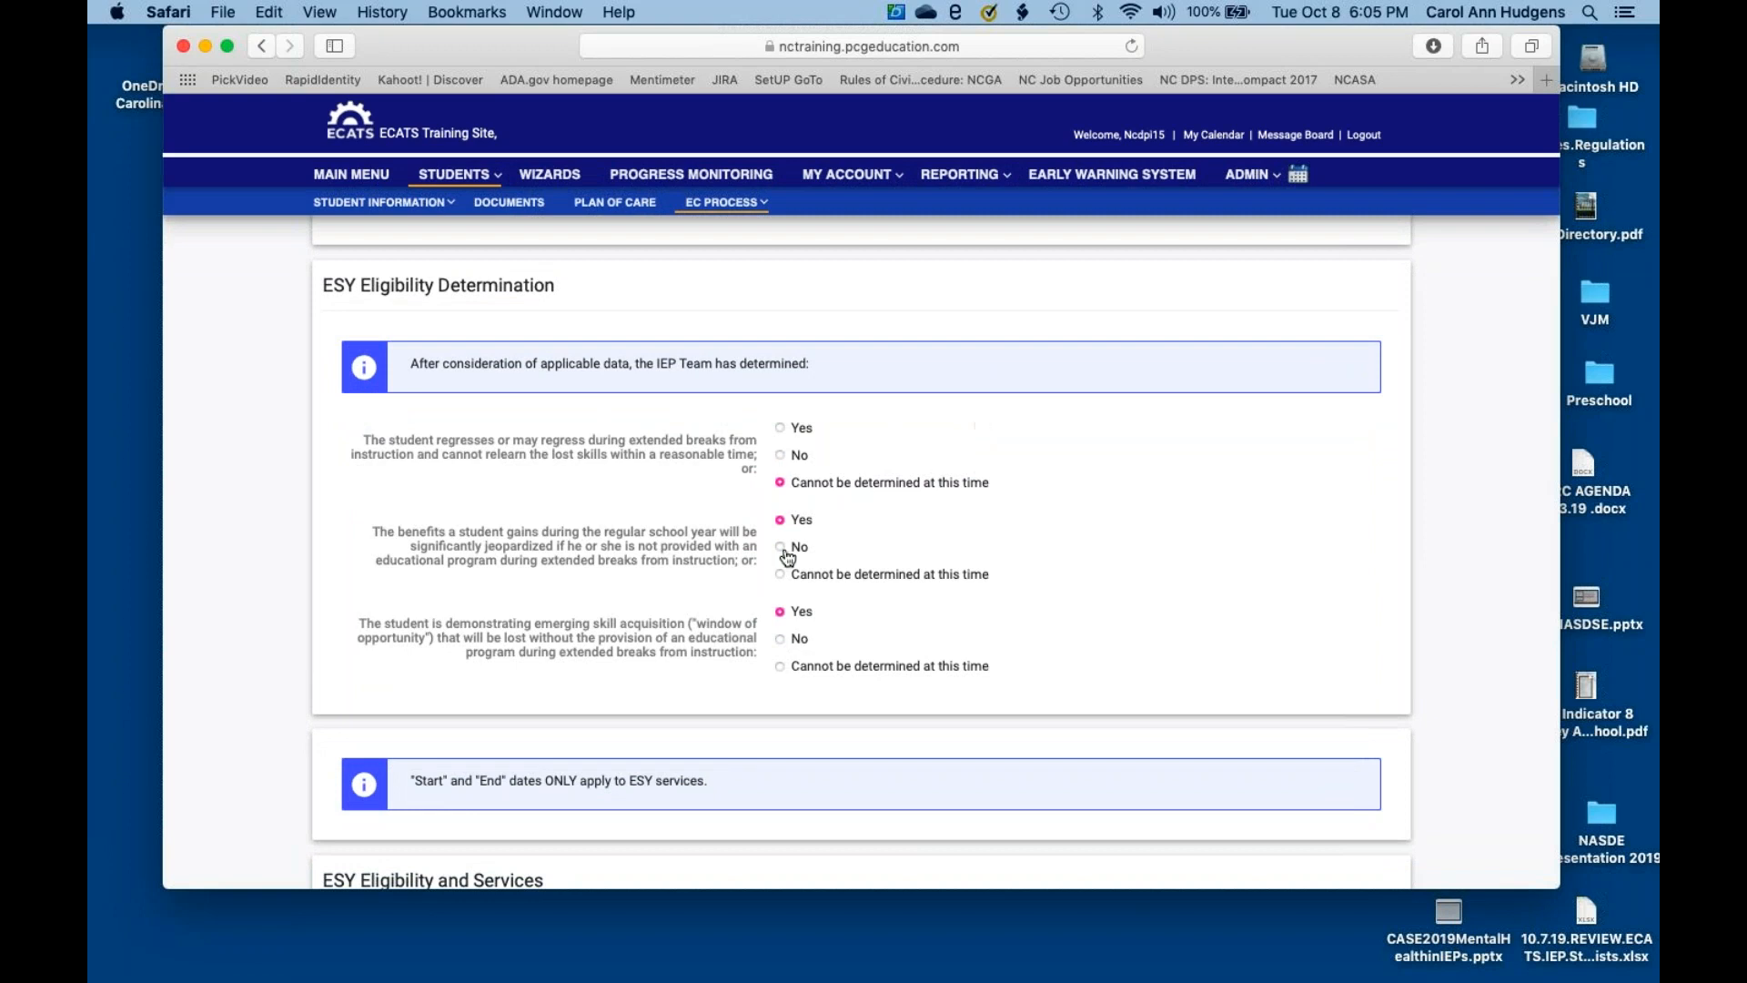
{"action": "left_click", "coordinate": [779, 611]}
{"action": "scroll", "coordinate": [853, 515], "scroll_direction": "down", "scroll_amount": 2}
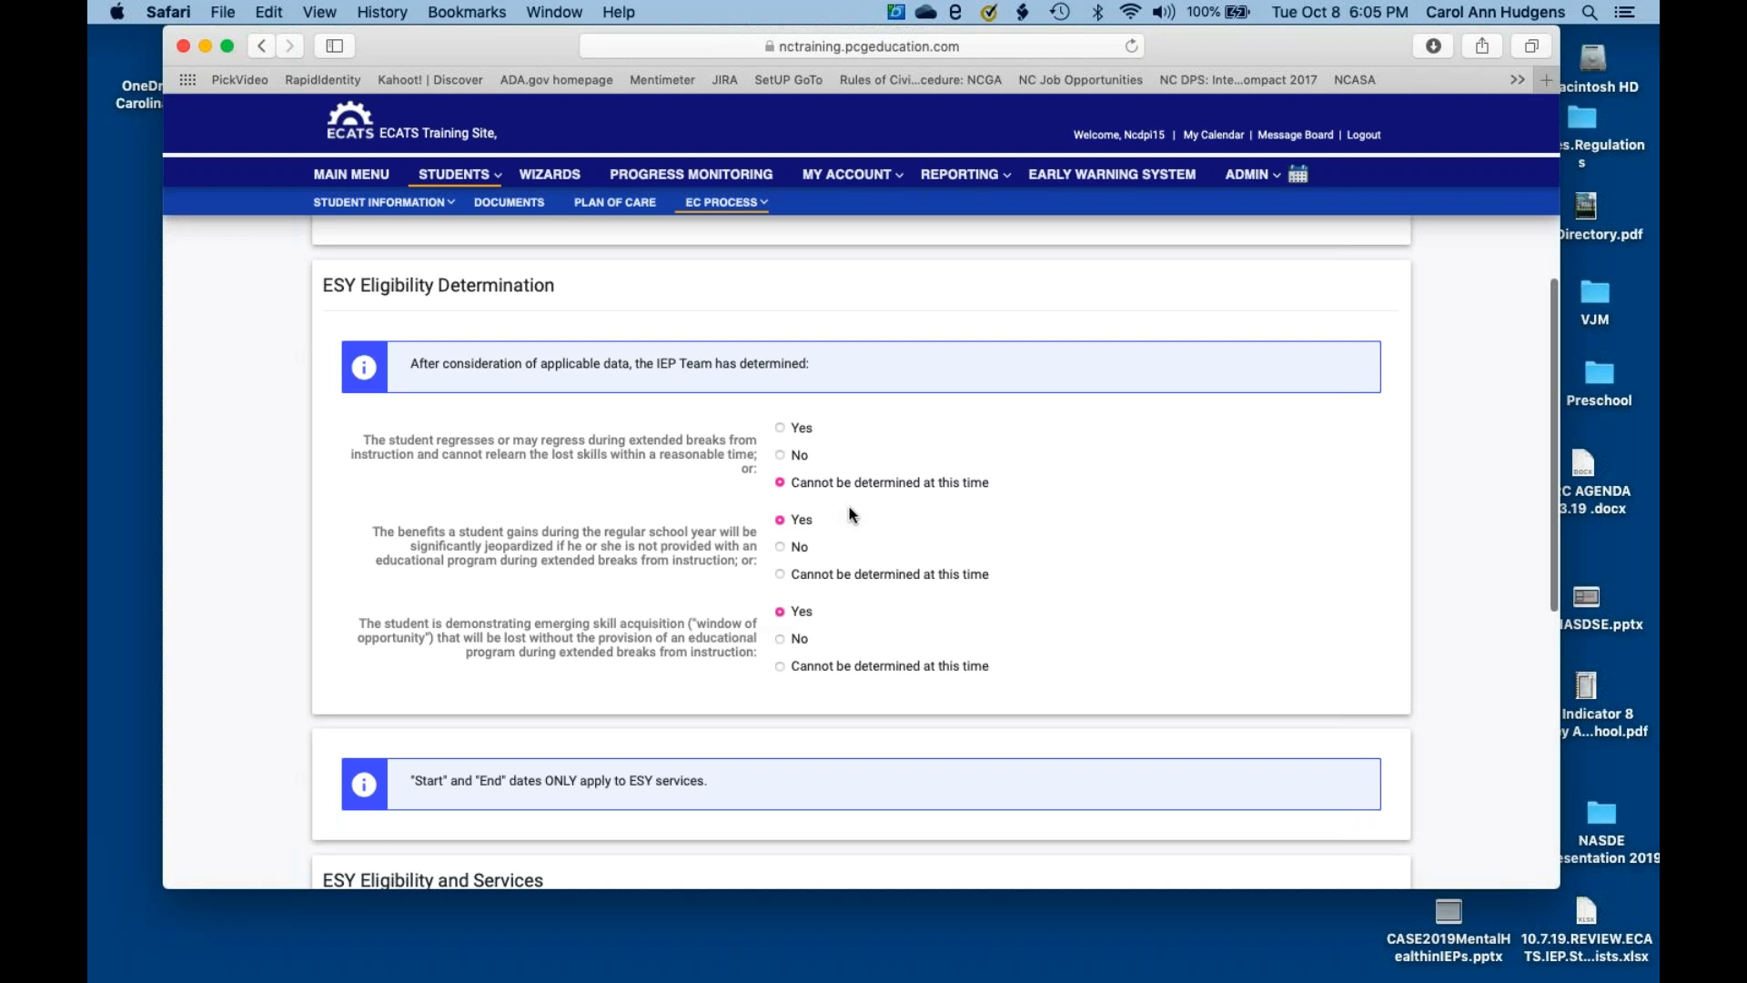
{"action": "scroll", "coordinate": [852, 515], "scroll_direction": "down", "scroll_amount": 2}
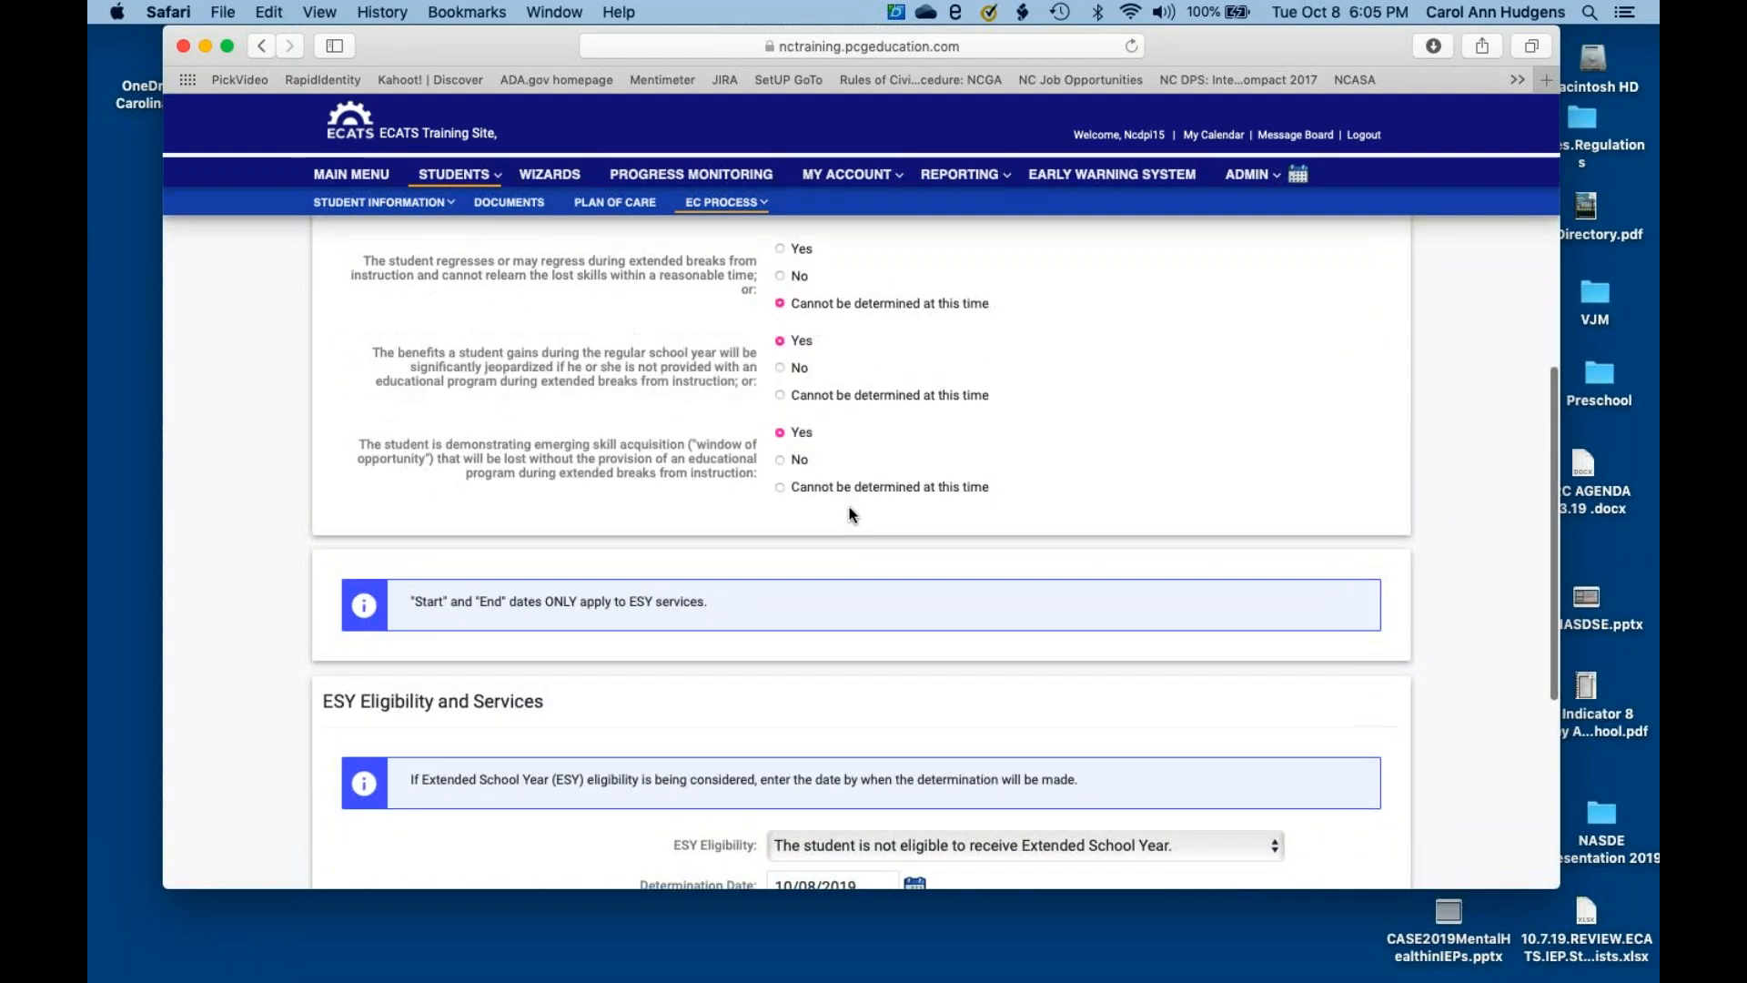
{"action": "scroll", "coordinate": [852, 515], "scroll_direction": "down", "scroll_amount": 2}
{"action": "scroll", "coordinate": [853, 515], "scroll_direction": "down", "scroll_amount": 4}
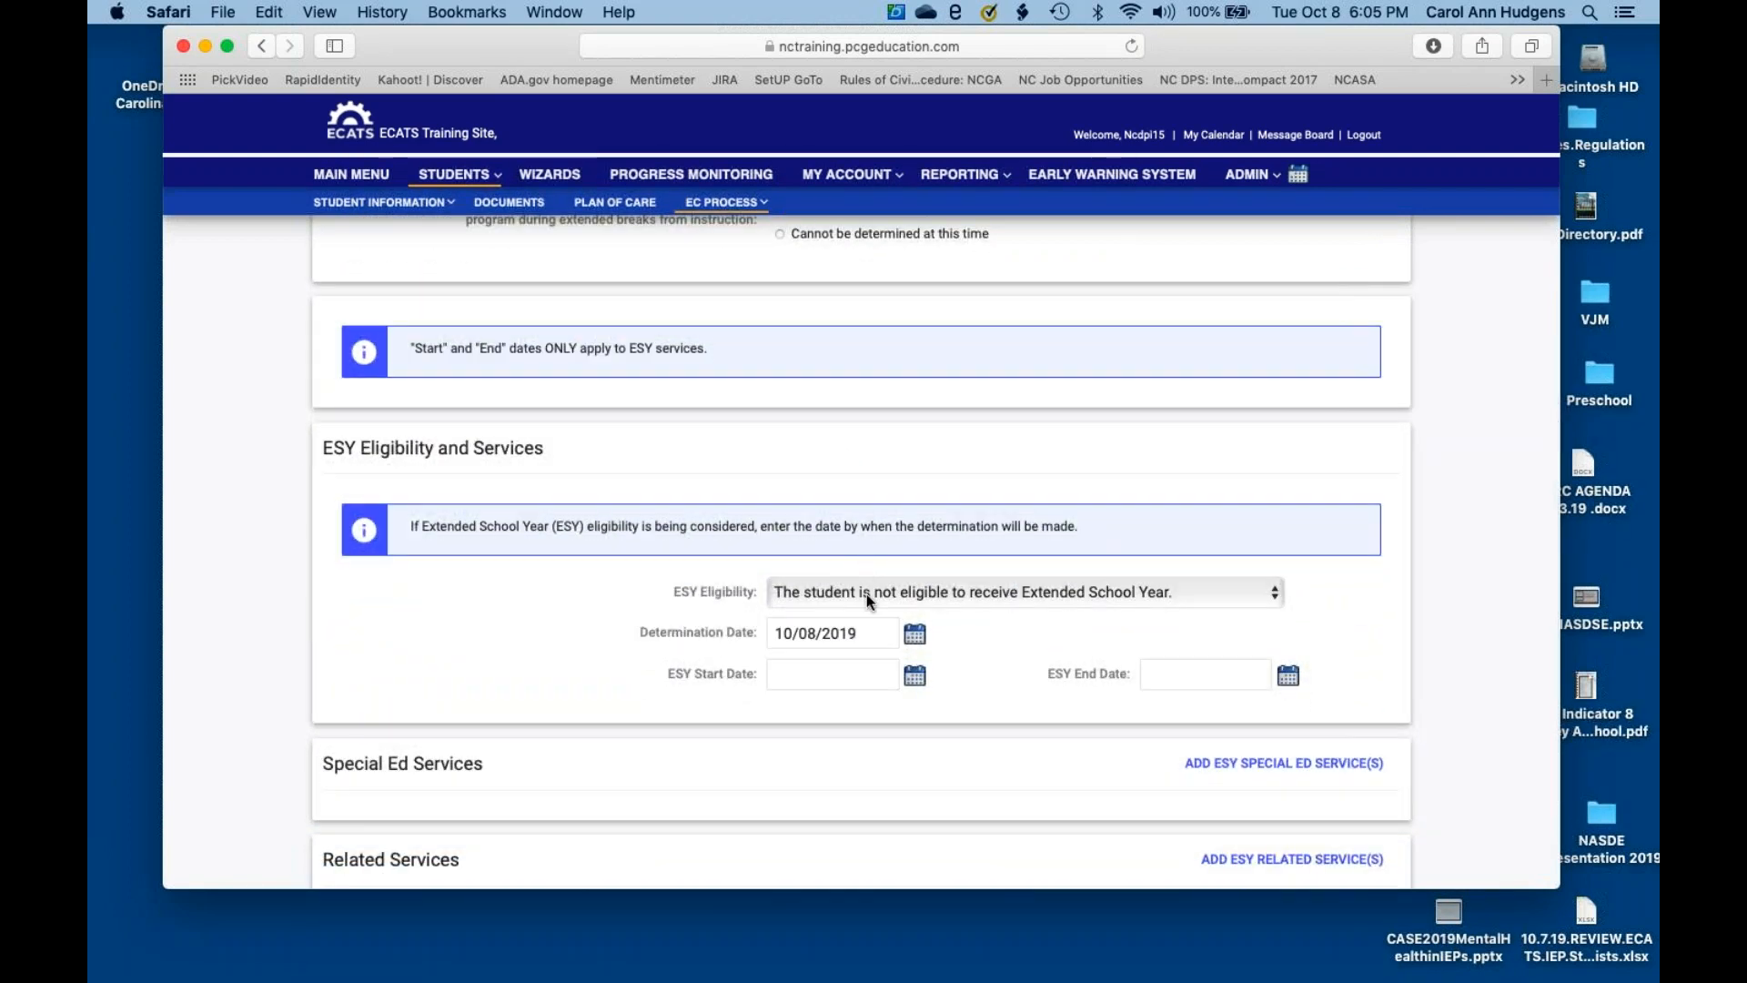
{"action": "left_click", "coordinate": [866, 593]}
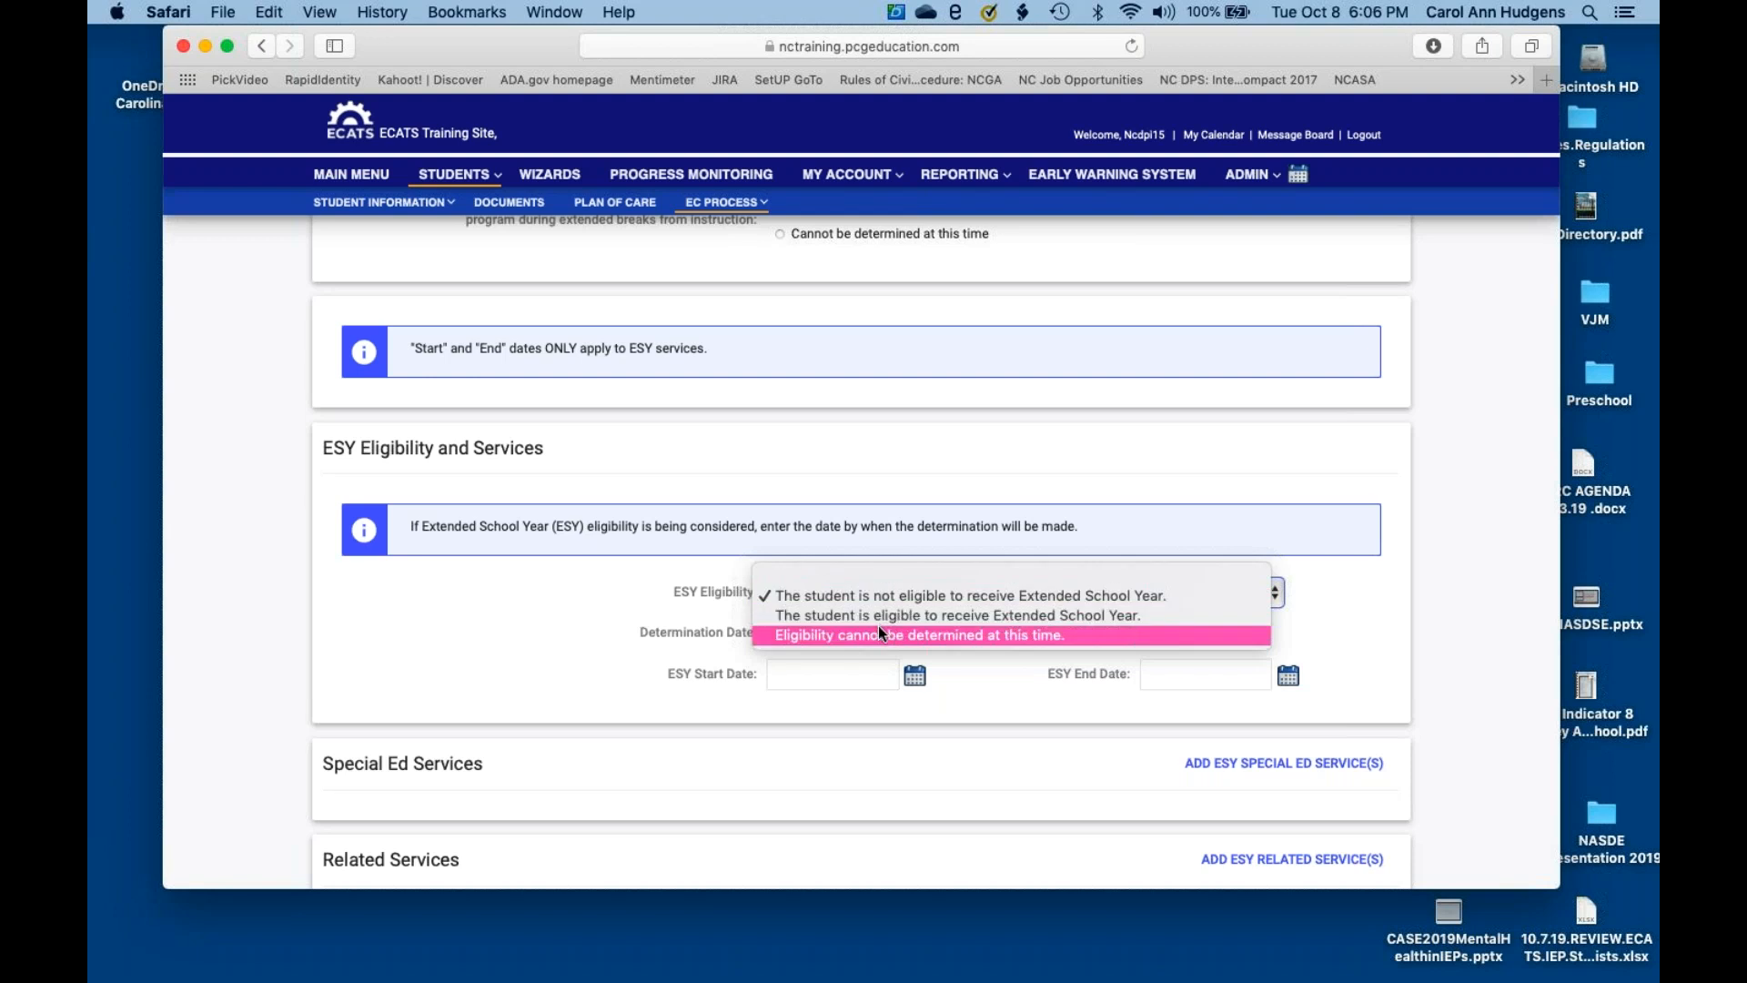
{"action": "left_click", "coordinate": [883, 597]}
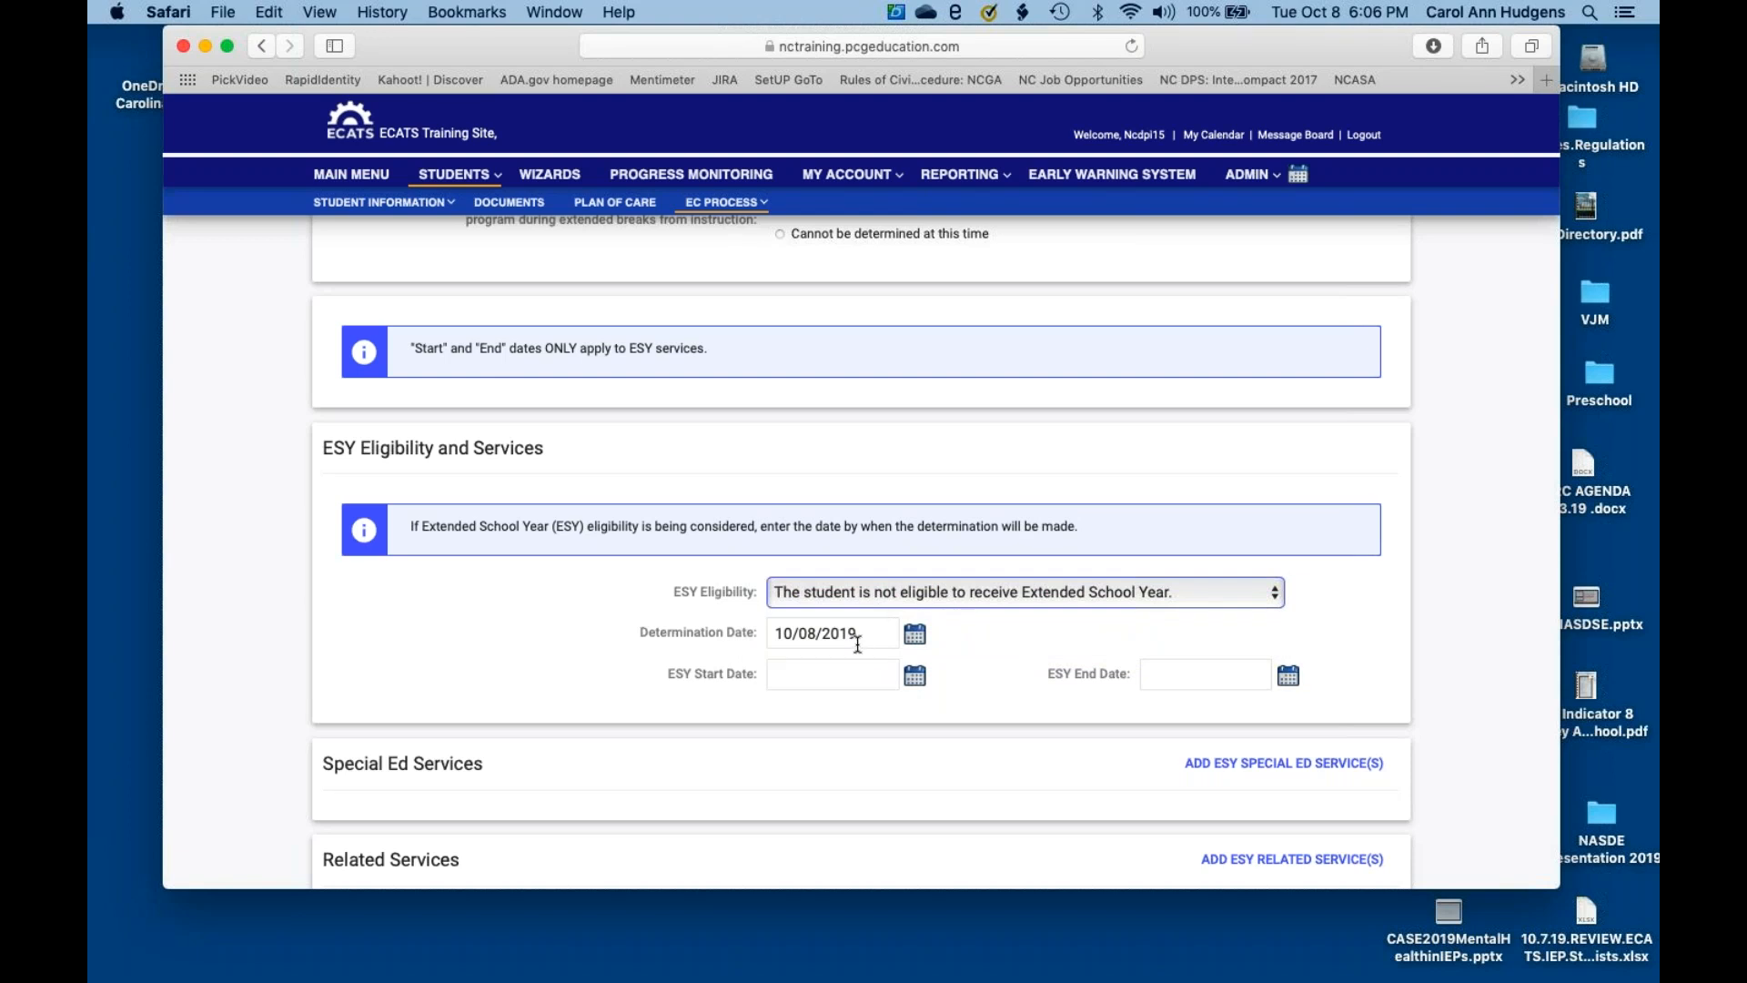
{"action": "left_click", "coordinate": [893, 595]}
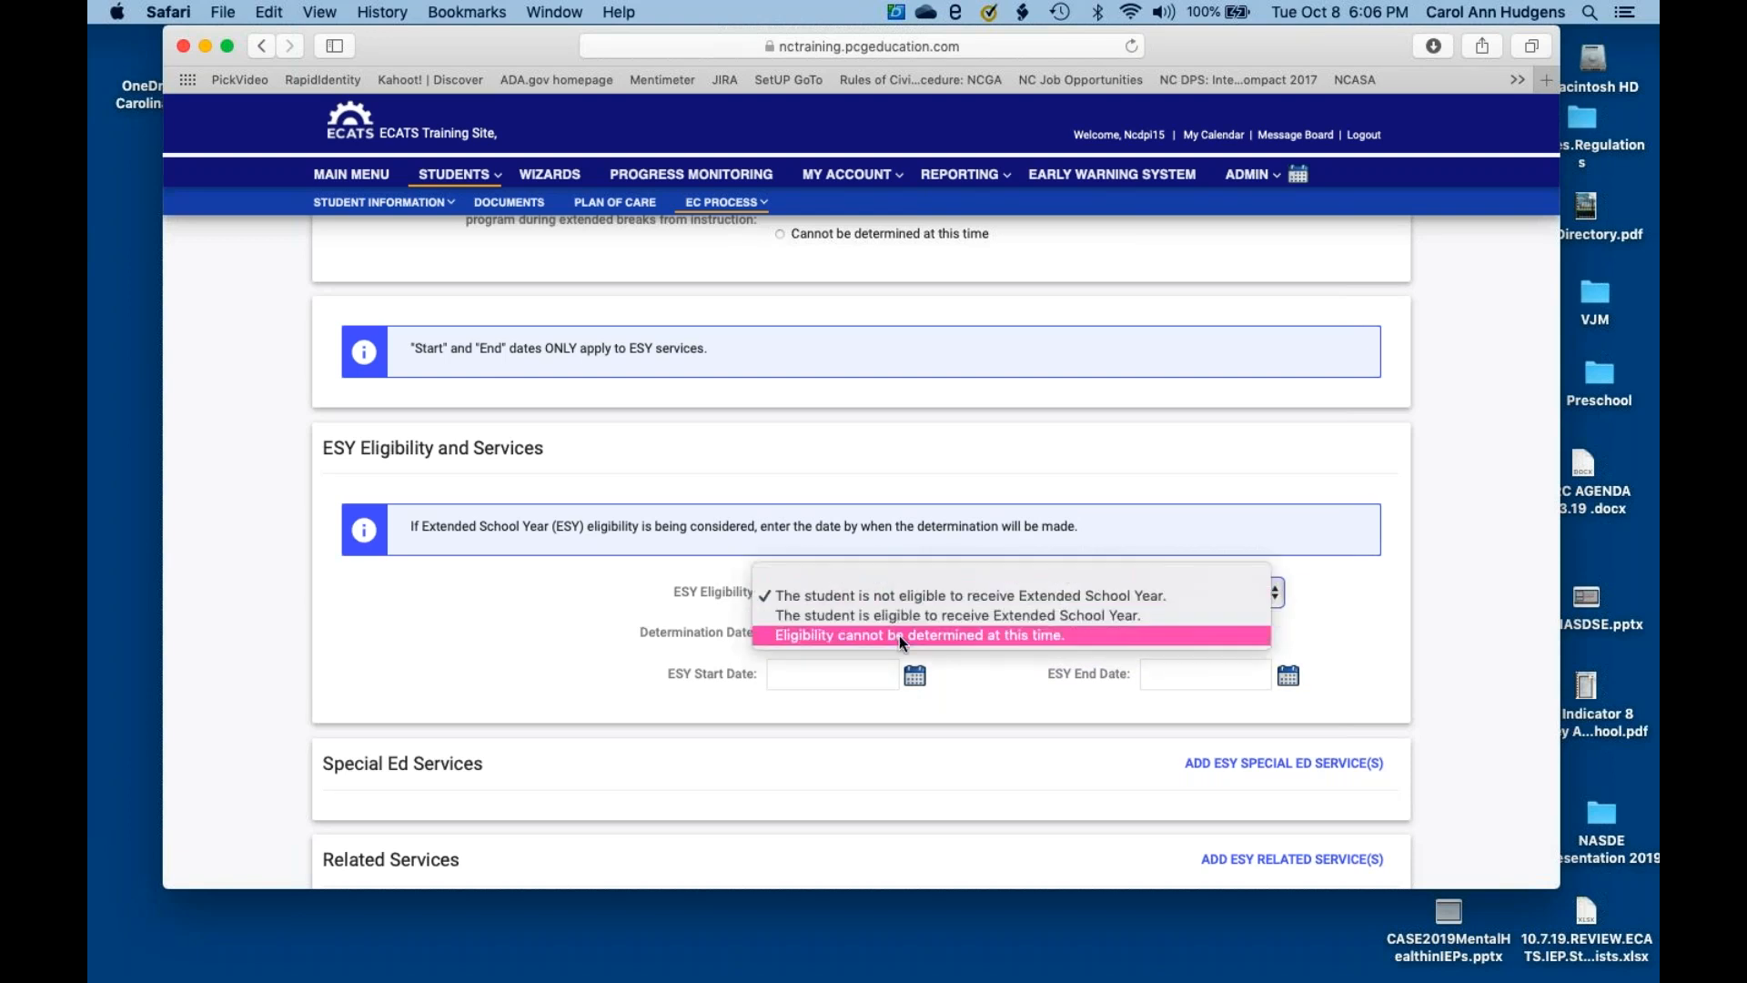
{"action": "left_click", "coordinate": [899, 635]}
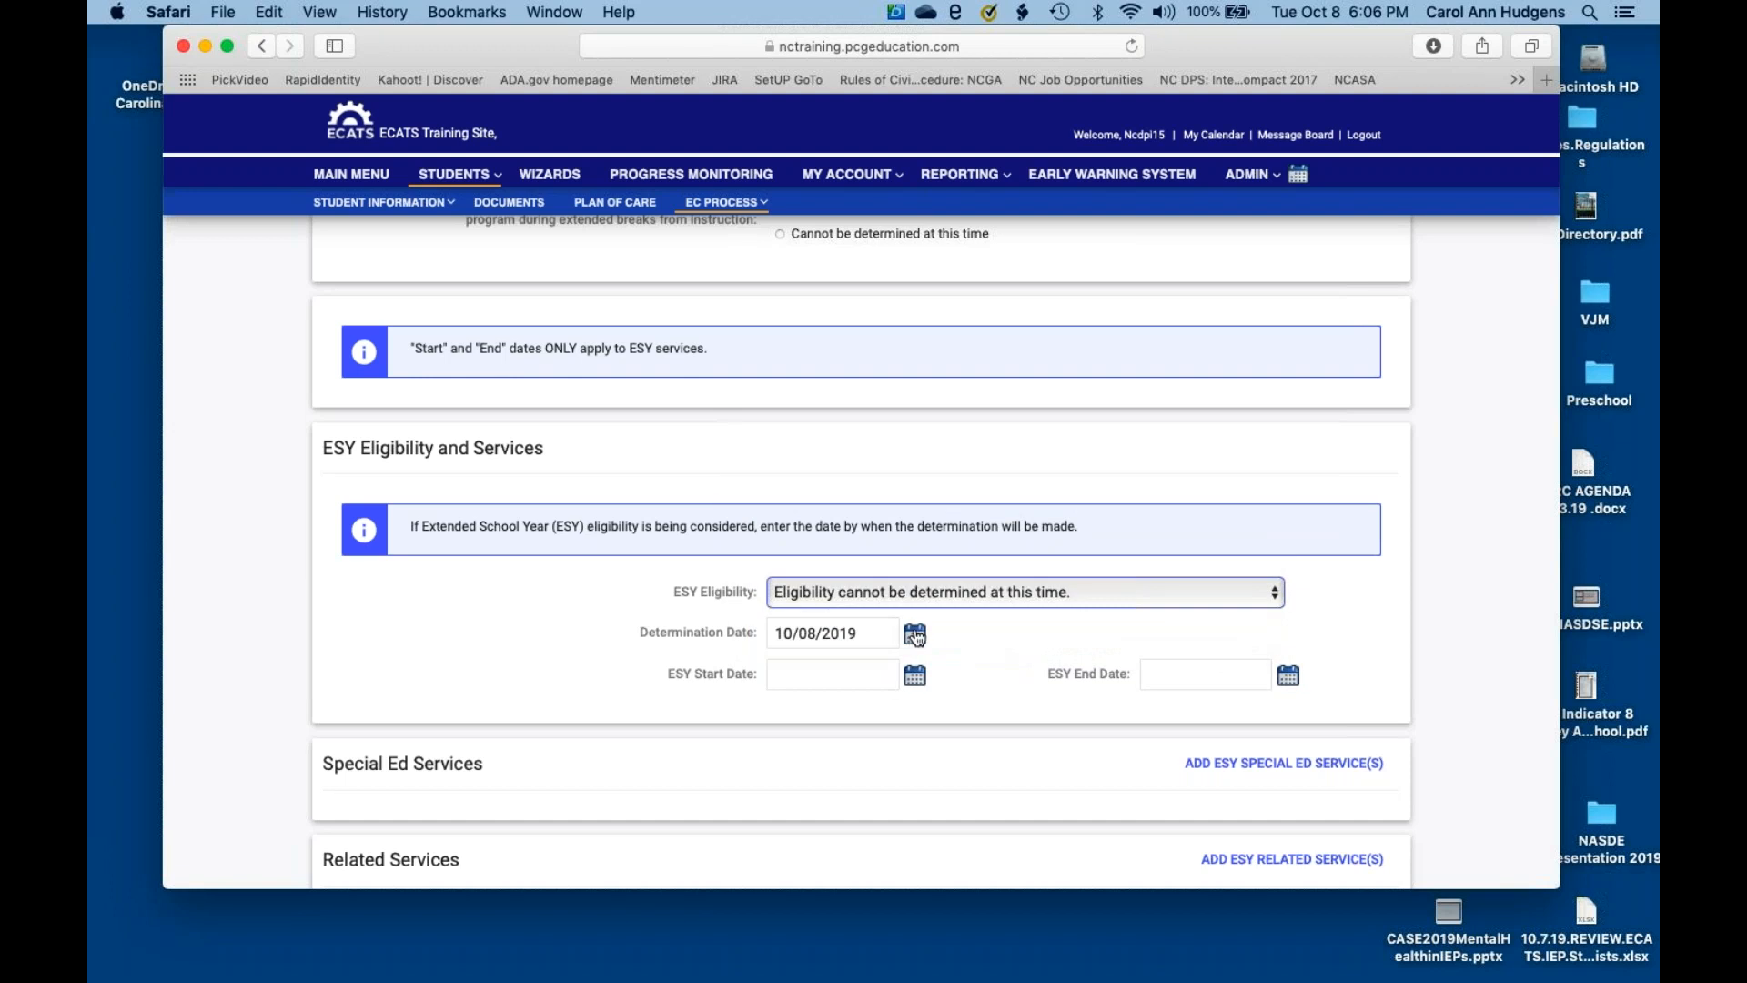
- Set the ESY Determination Date to 05/31/2019
{"action": "left_click", "coordinate": [915, 635]}
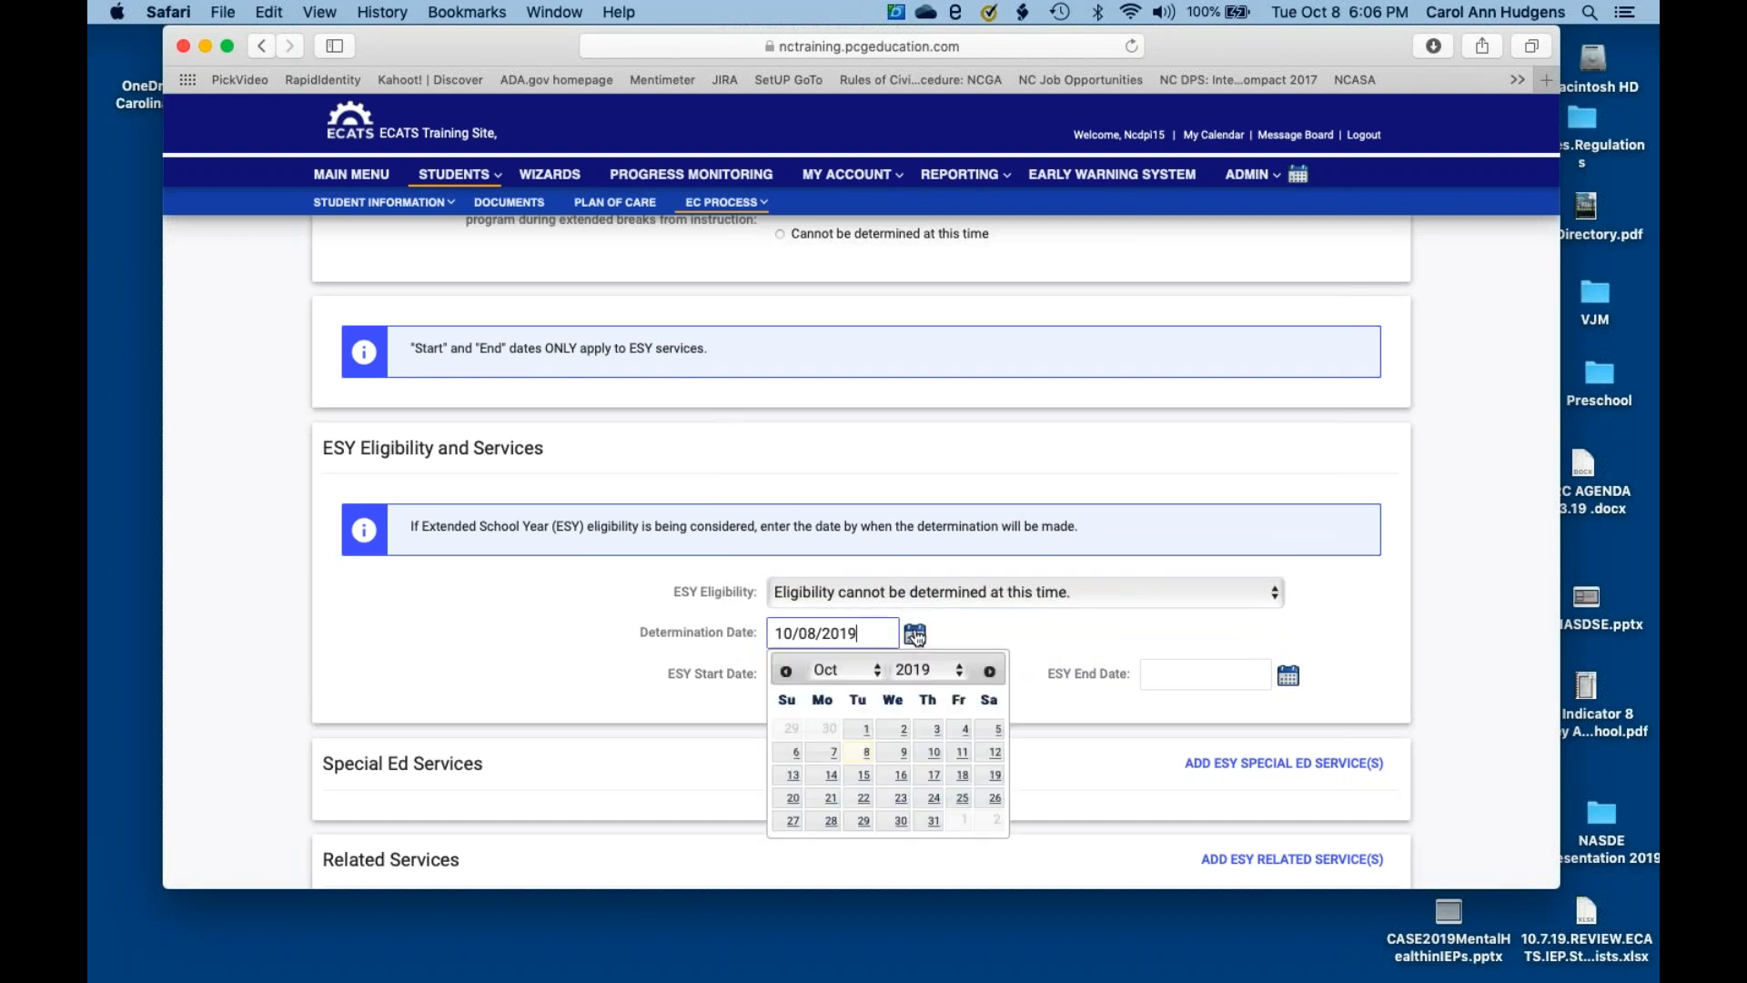
{"action": "left_click", "coordinate": [877, 681]}
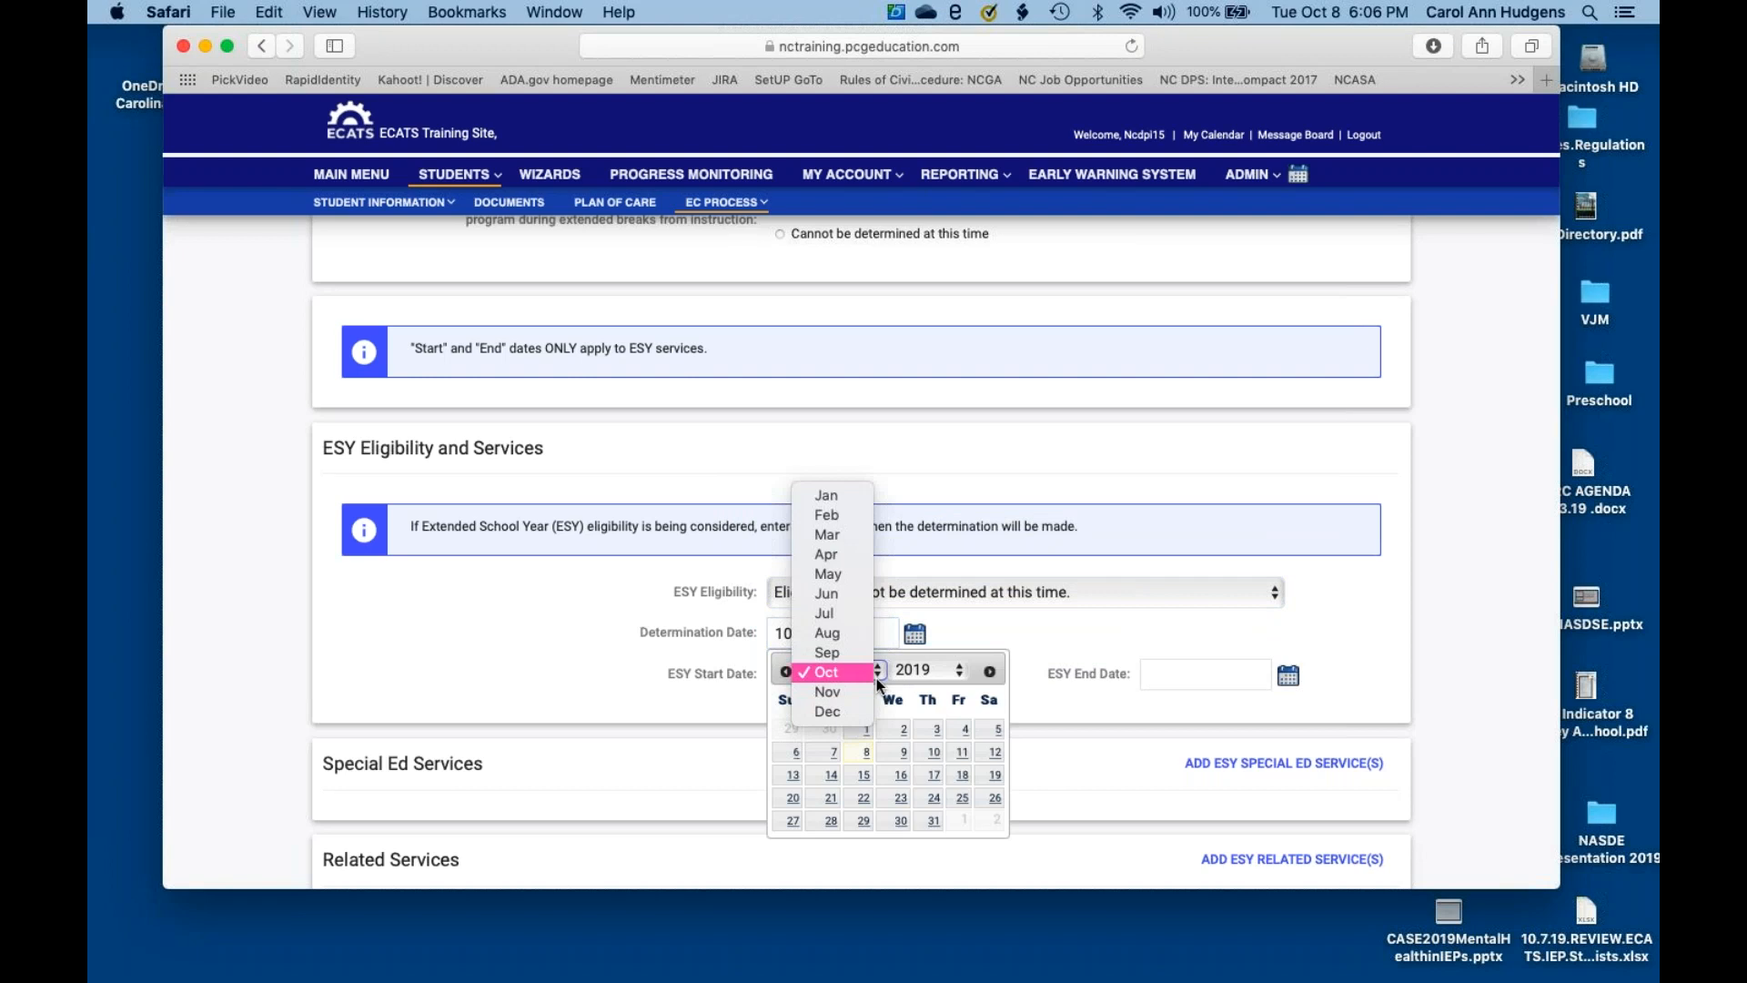
{"action": "left_click", "coordinate": [839, 573]}
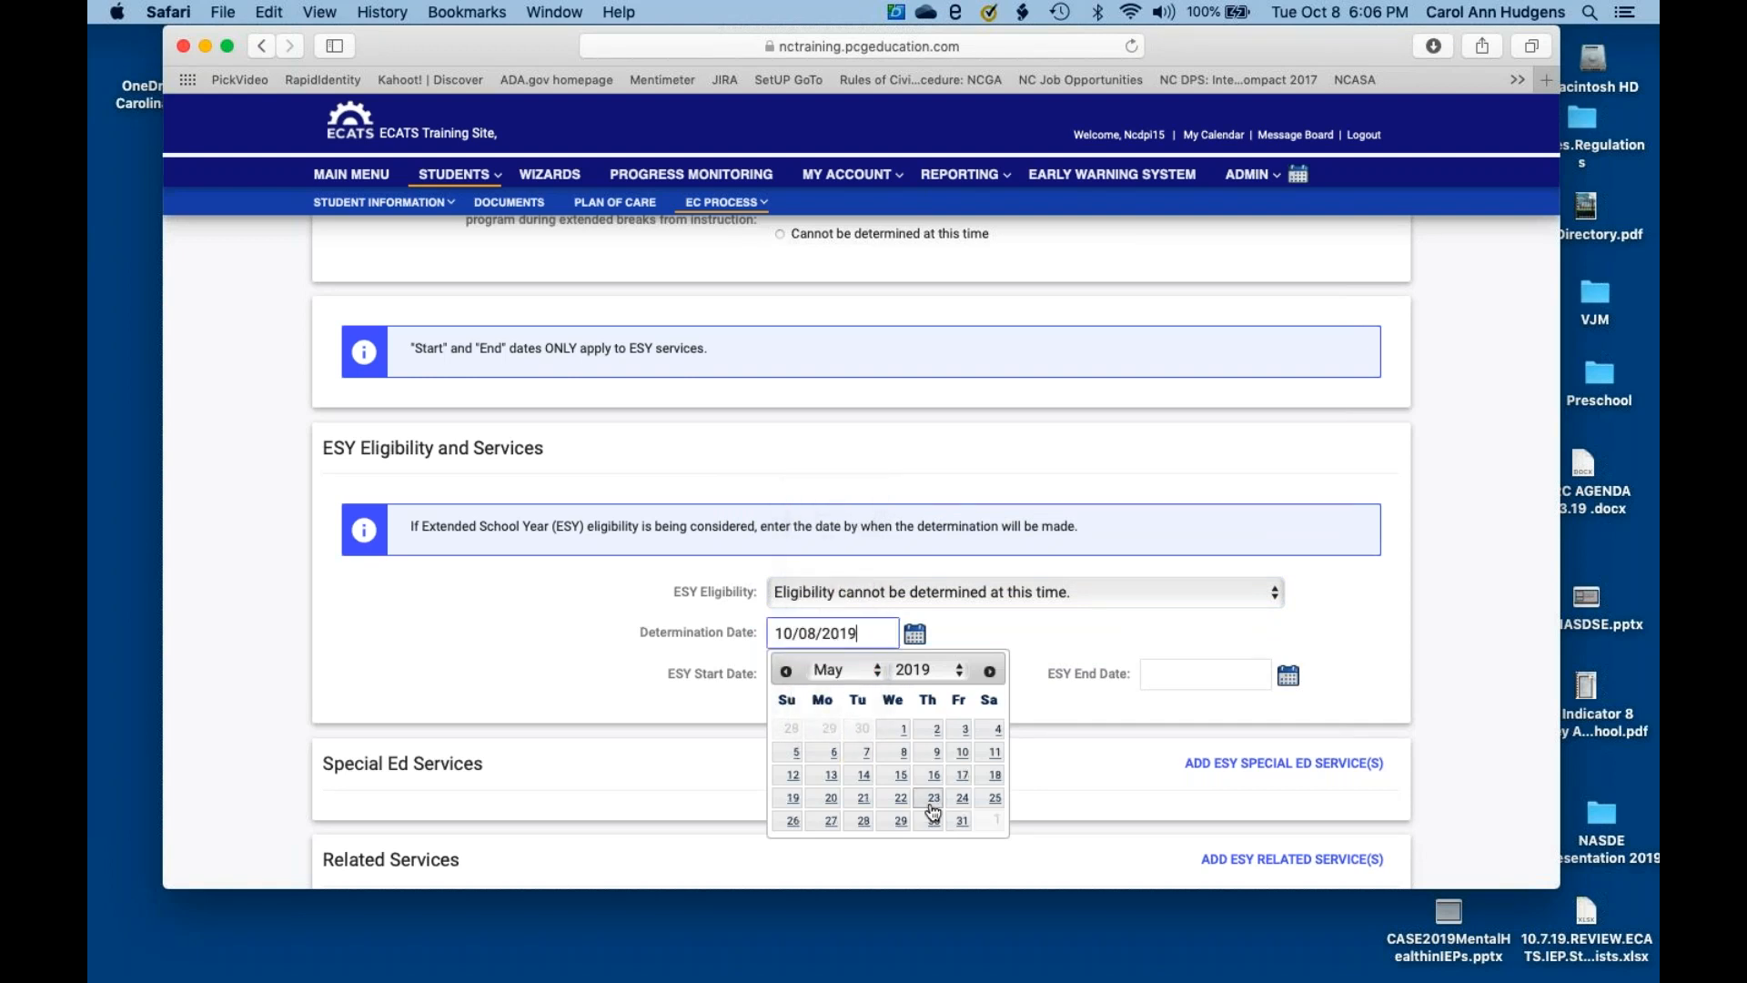
{"action": "left_click", "coordinate": [962, 819]}
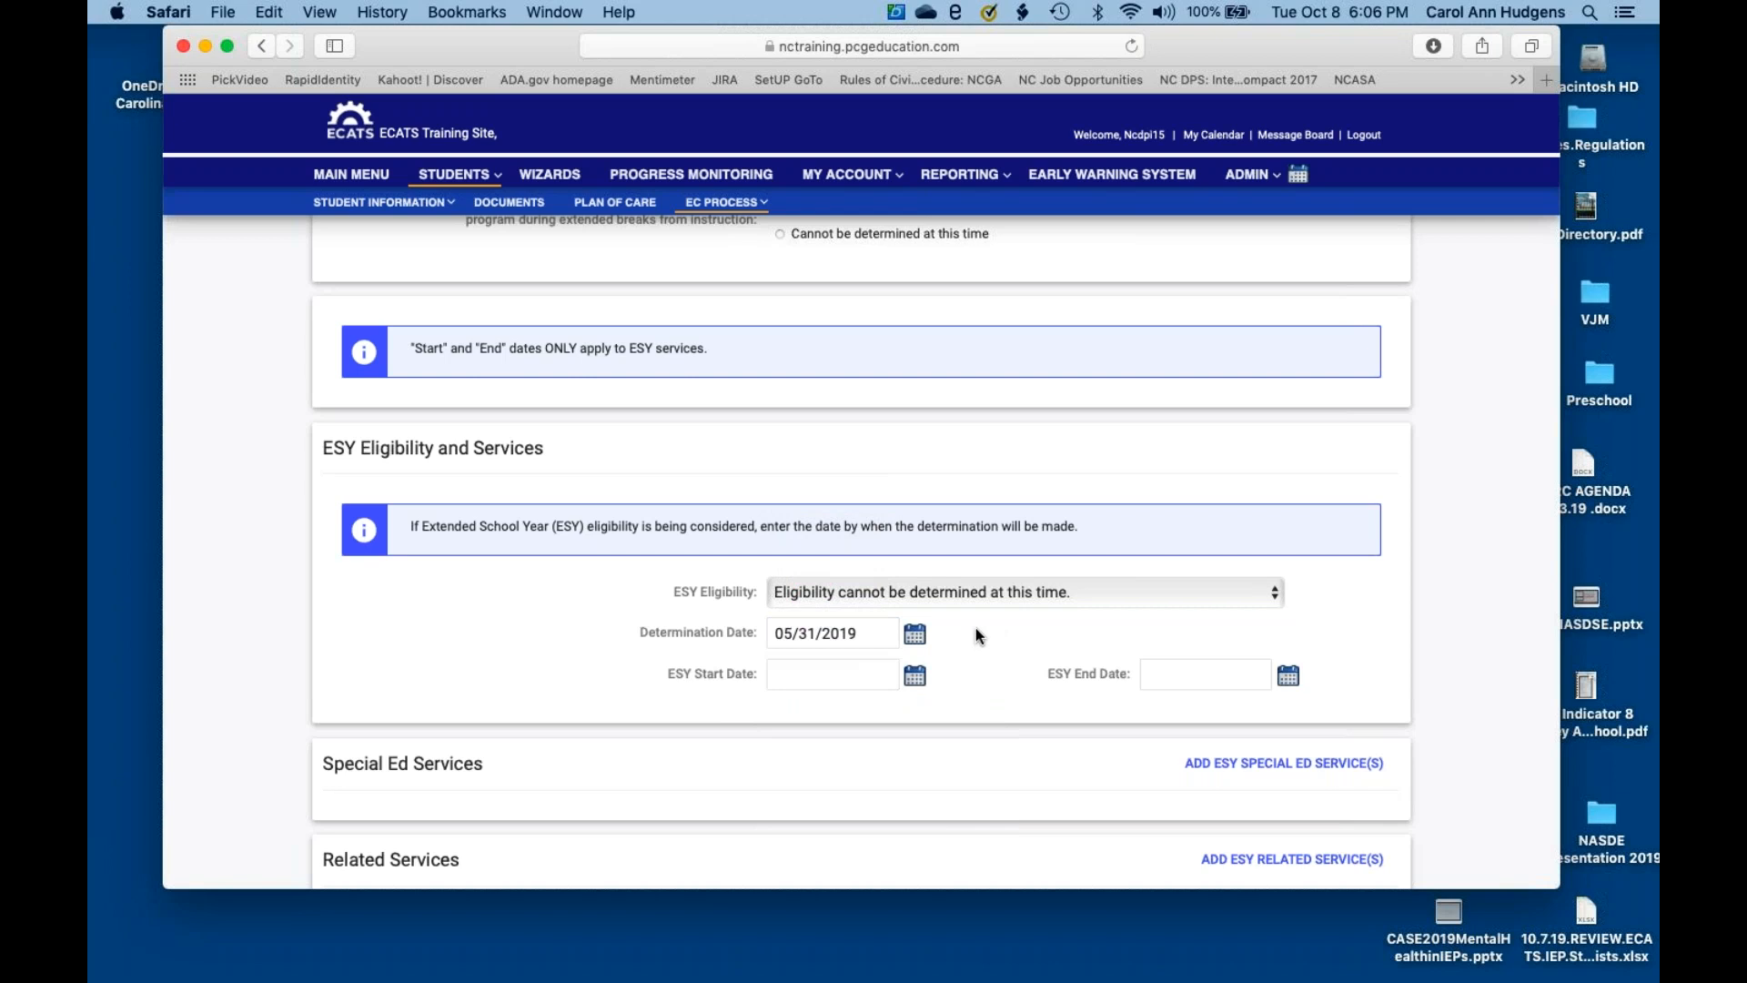
- Save and continue through ESY Services and ESY Services Goal Integration to reach Create IEP
{"action": "scroll", "coordinate": [961, 708], "scroll_direction": "down", "scroll_amount": 3}
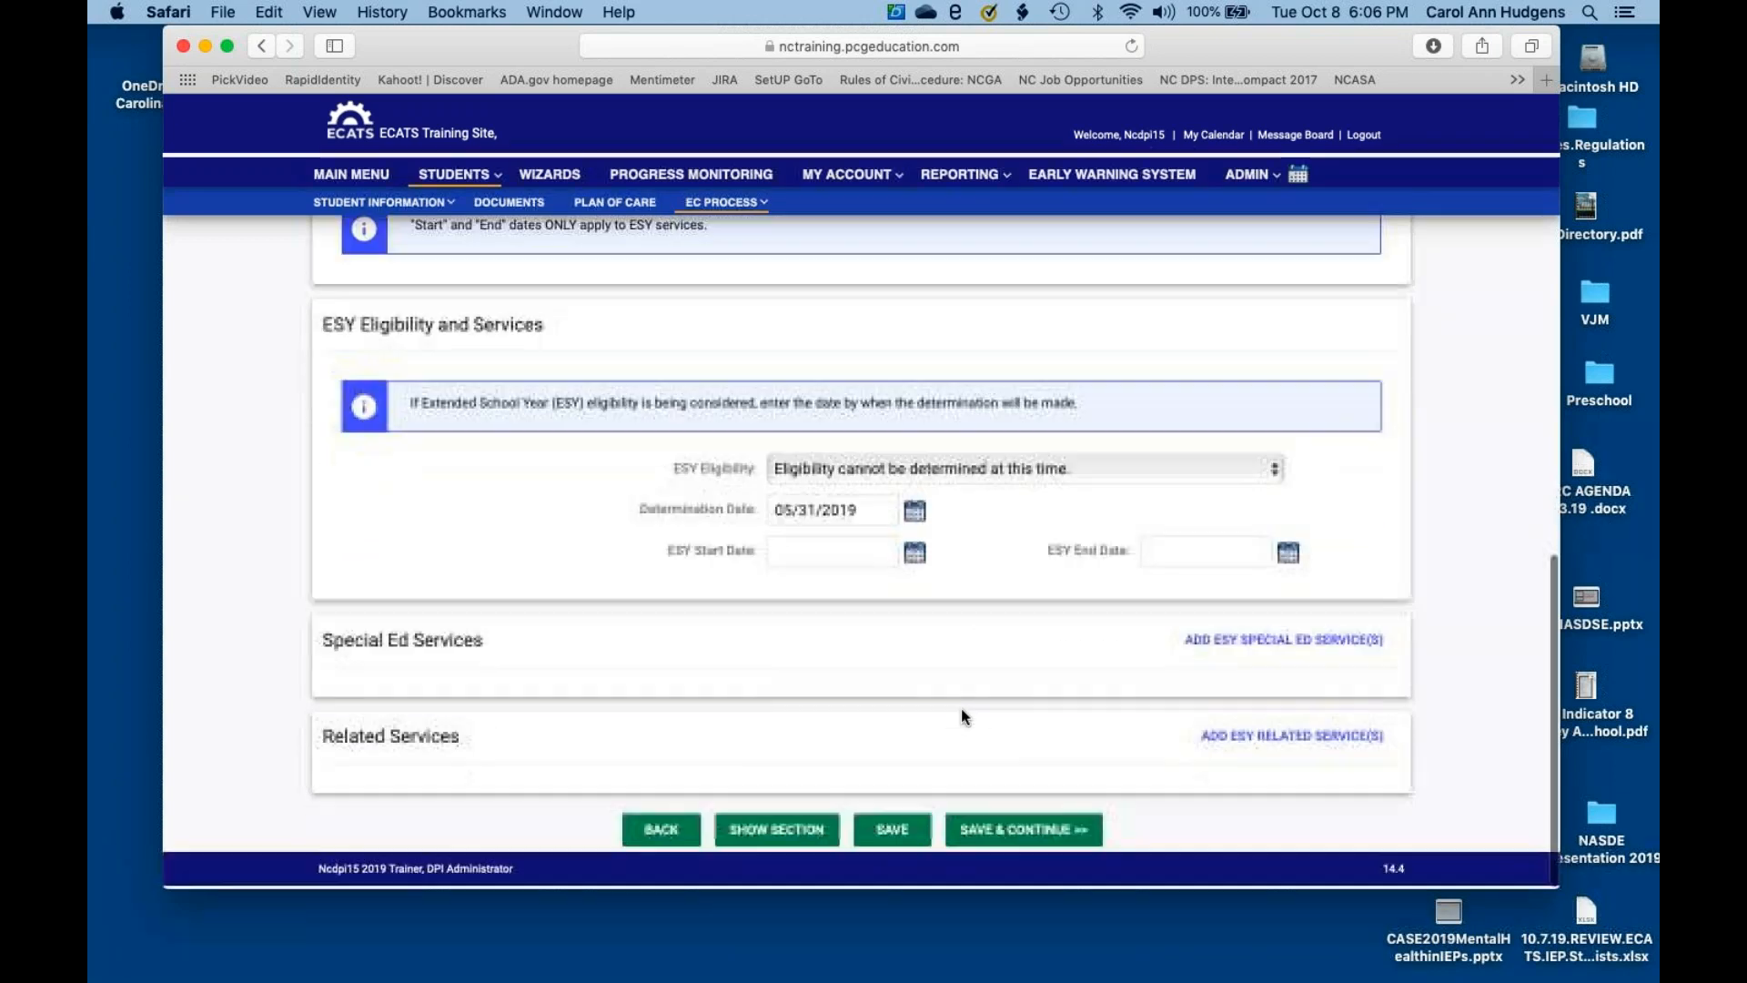
{"action": "left_click", "coordinate": [987, 832]}
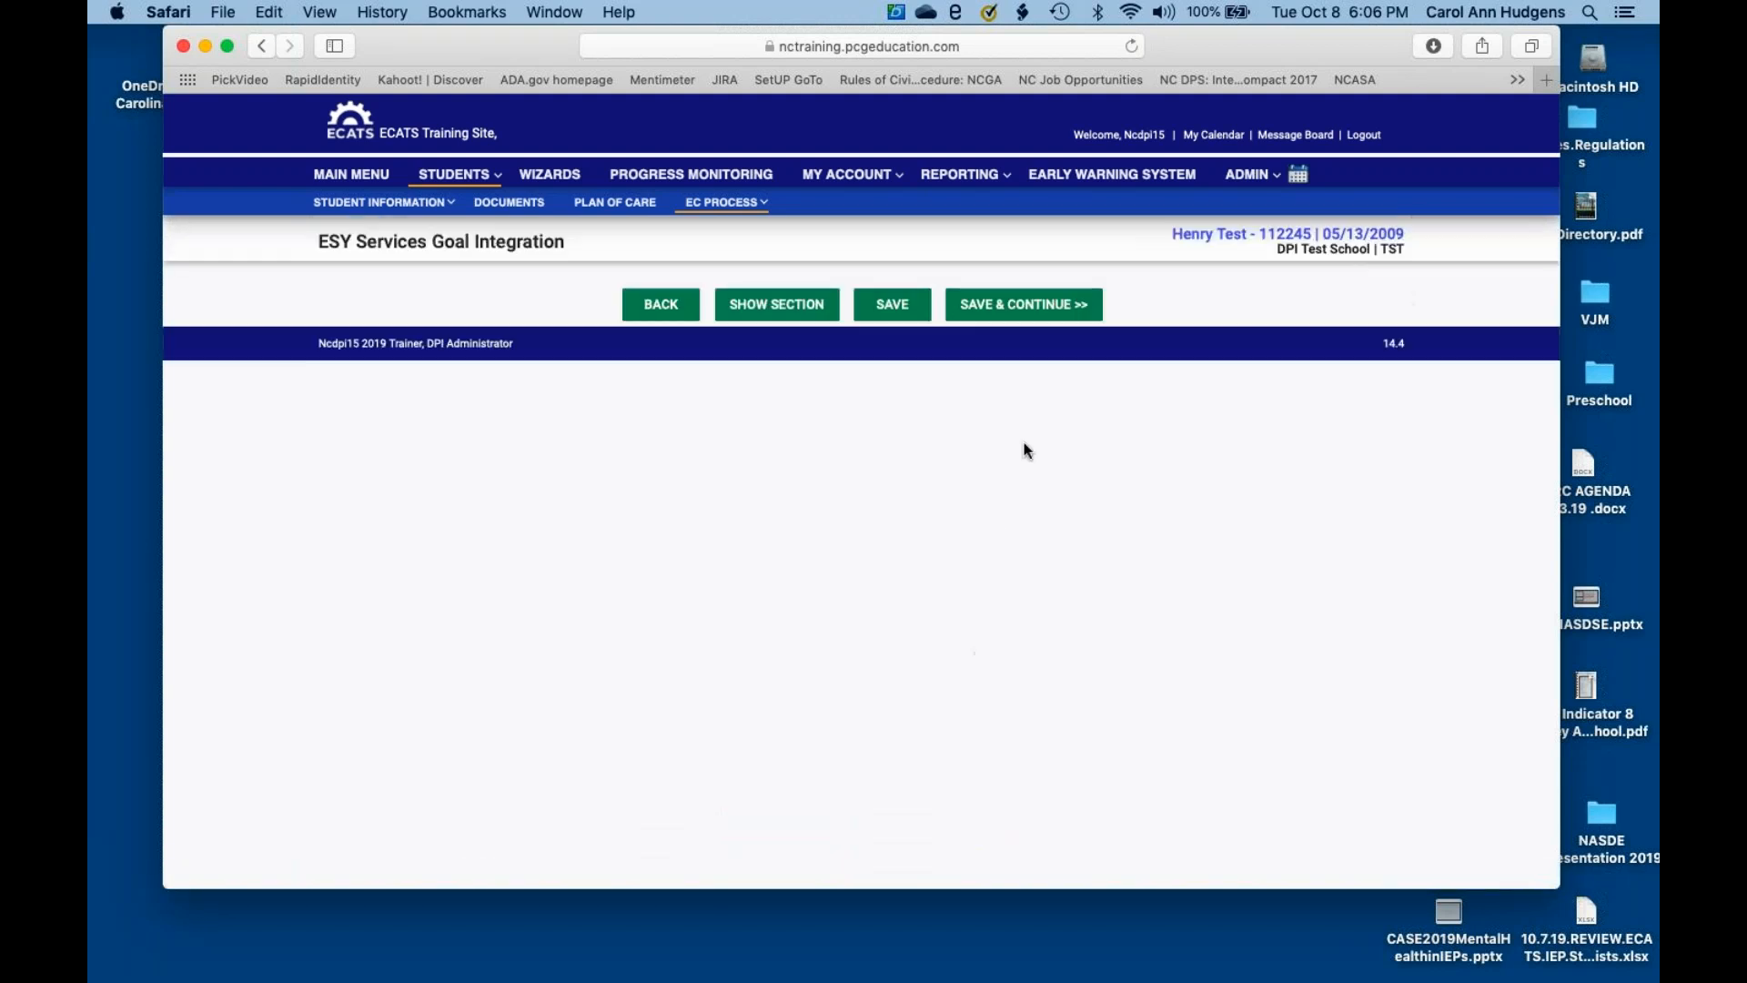
{"action": "left_click", "coordinate": [1027, 309]}
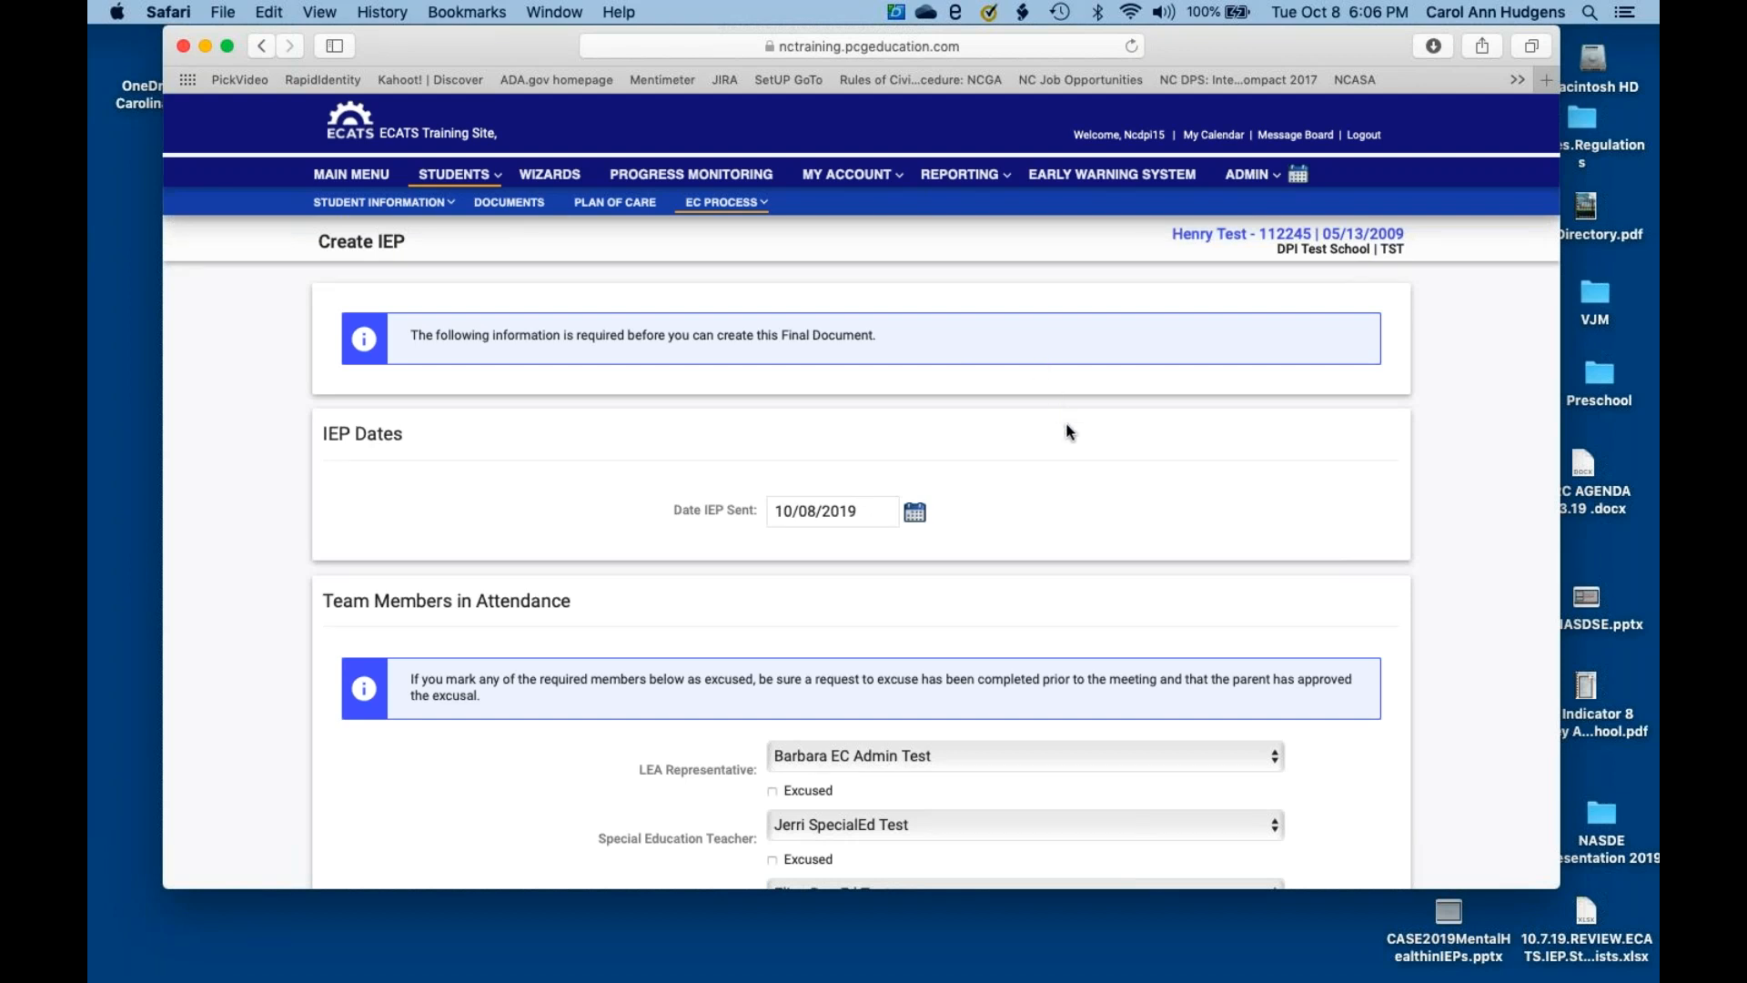
- Review the IEP sent date and team members in attendance, and check the LEA Representative choices while keeping the current one
{"action": "scroll", "coordinate": [1067, 432], "scroll_direction": "down", "scroll_amount": 2}
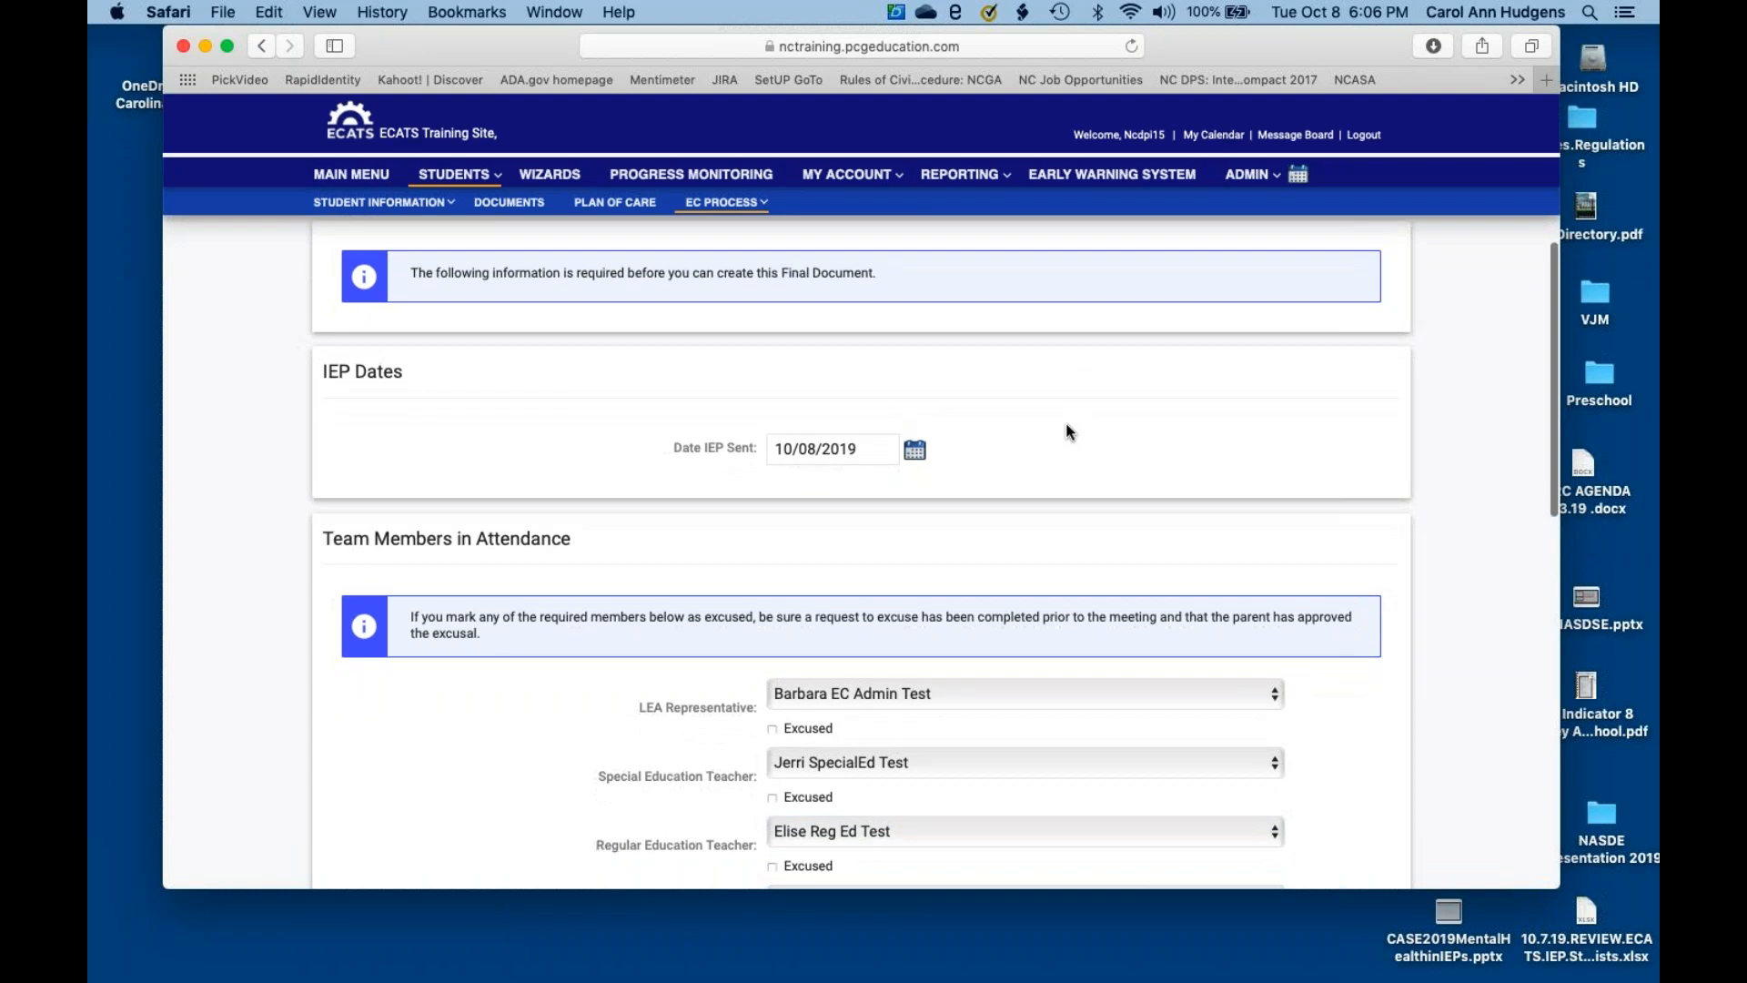
{"action": "scroll", "coordinate": [1067, 430], "scroll_direction": "down", "scroll_amount": 1}
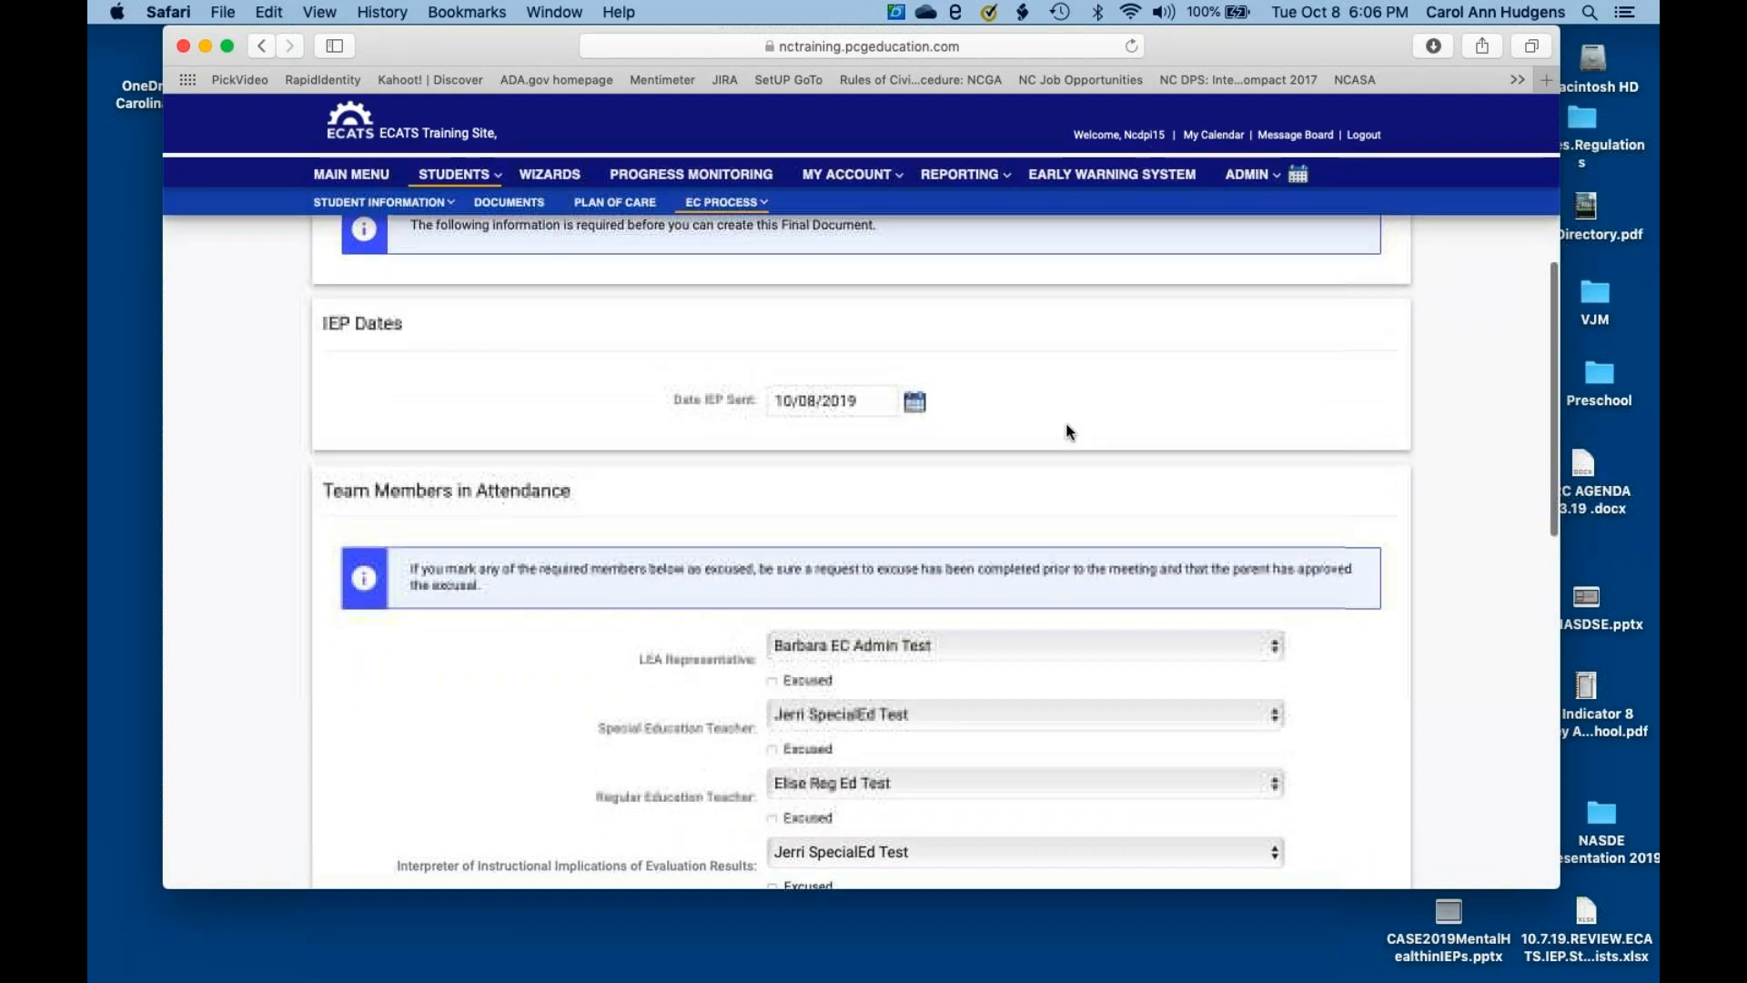
{"action": "scroll", "coordinate": [1069, 431], "scroll_direction": "down", "scroll_amount": 1}
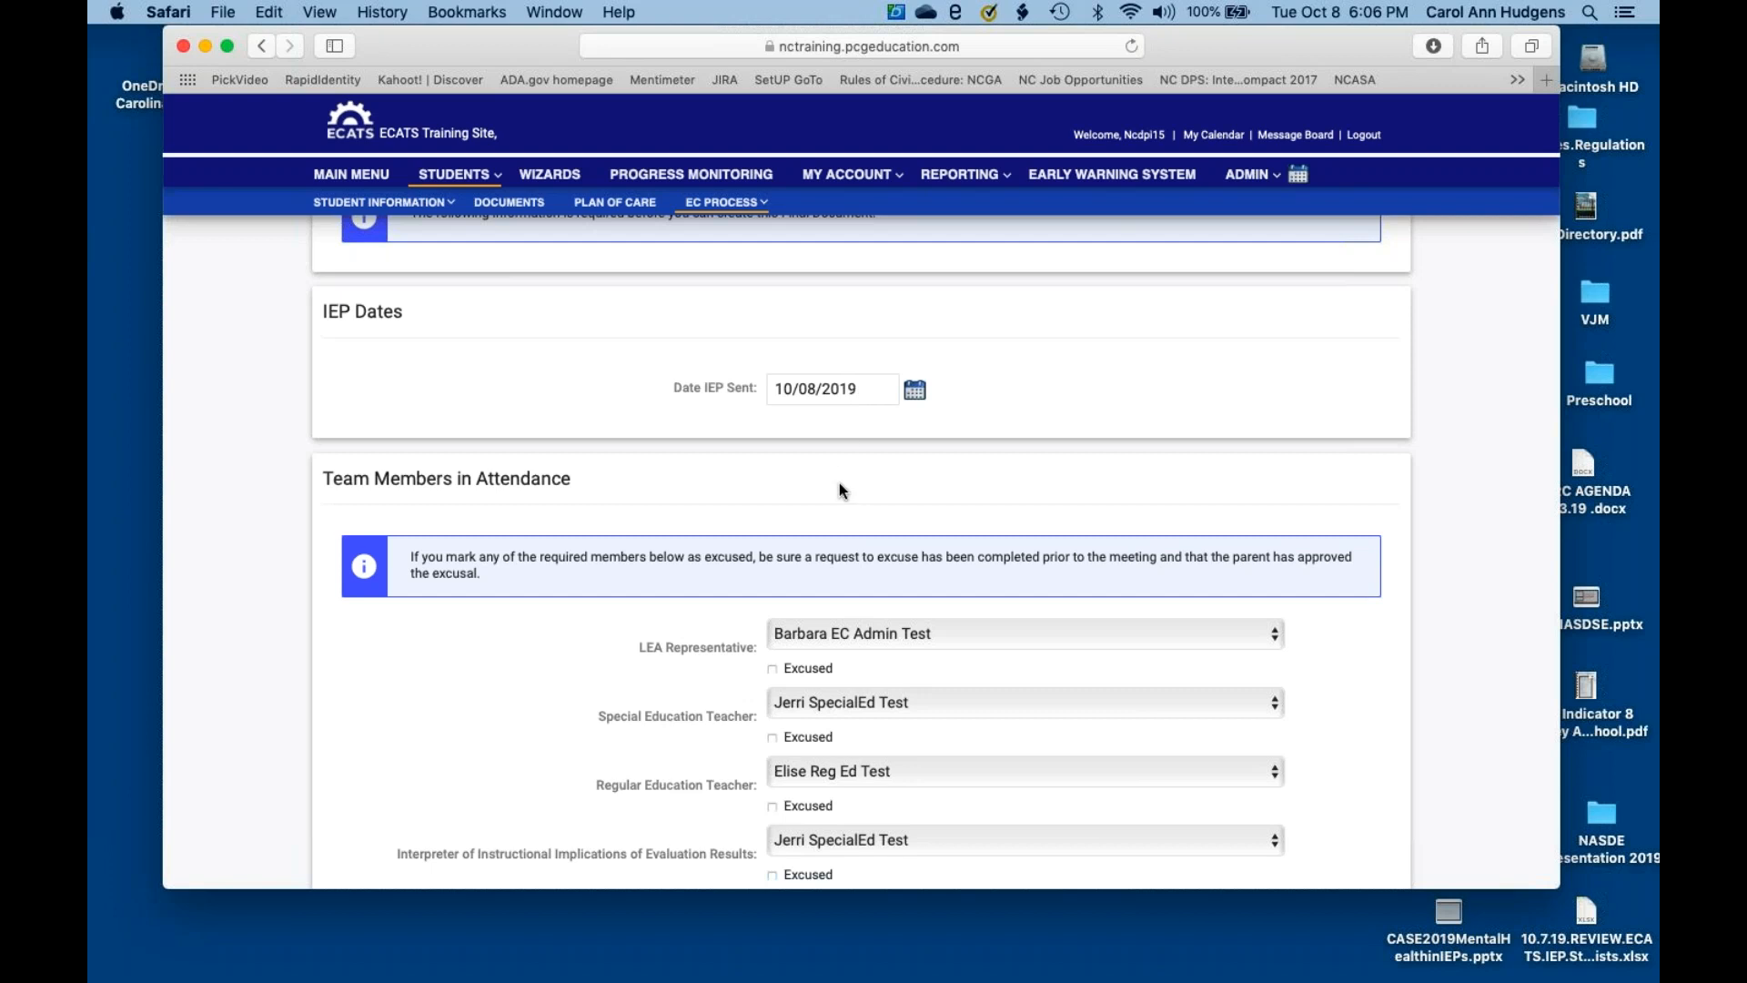
{"action": "scroll", "coordinate": [860, 535], "scroll_direction": "down", "scroll_amount": 5}
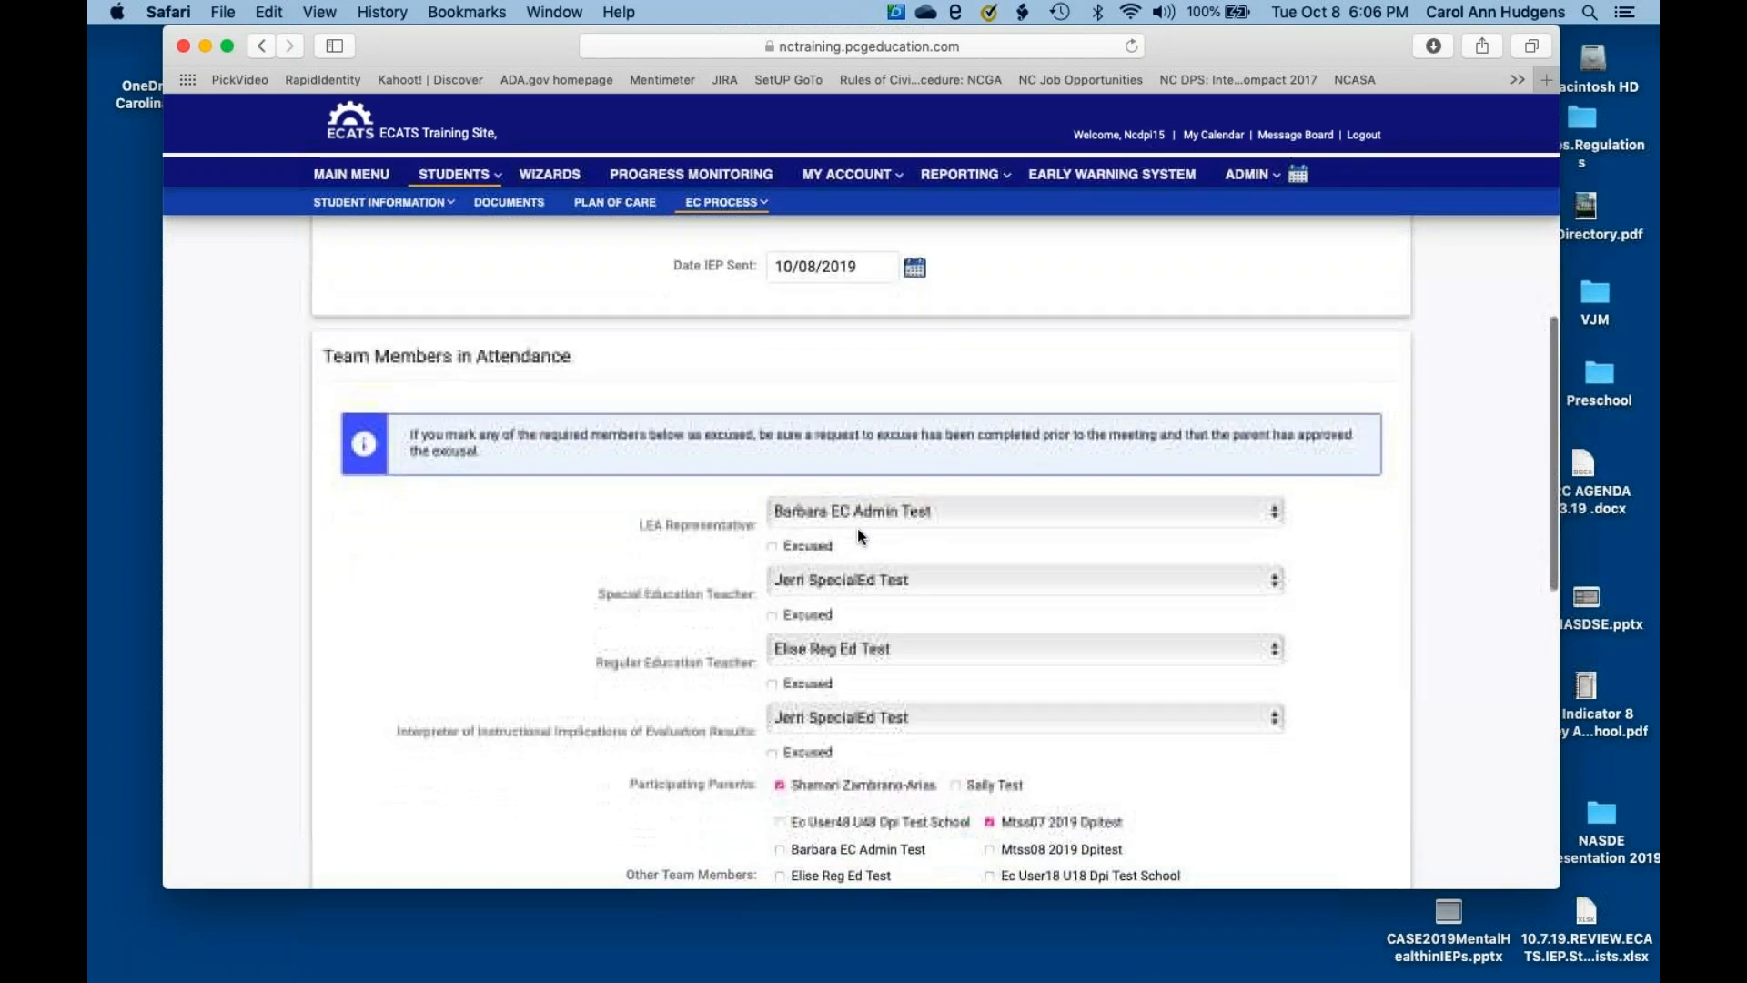
{"action": "left_click", "coordinate": [1025, 374]}
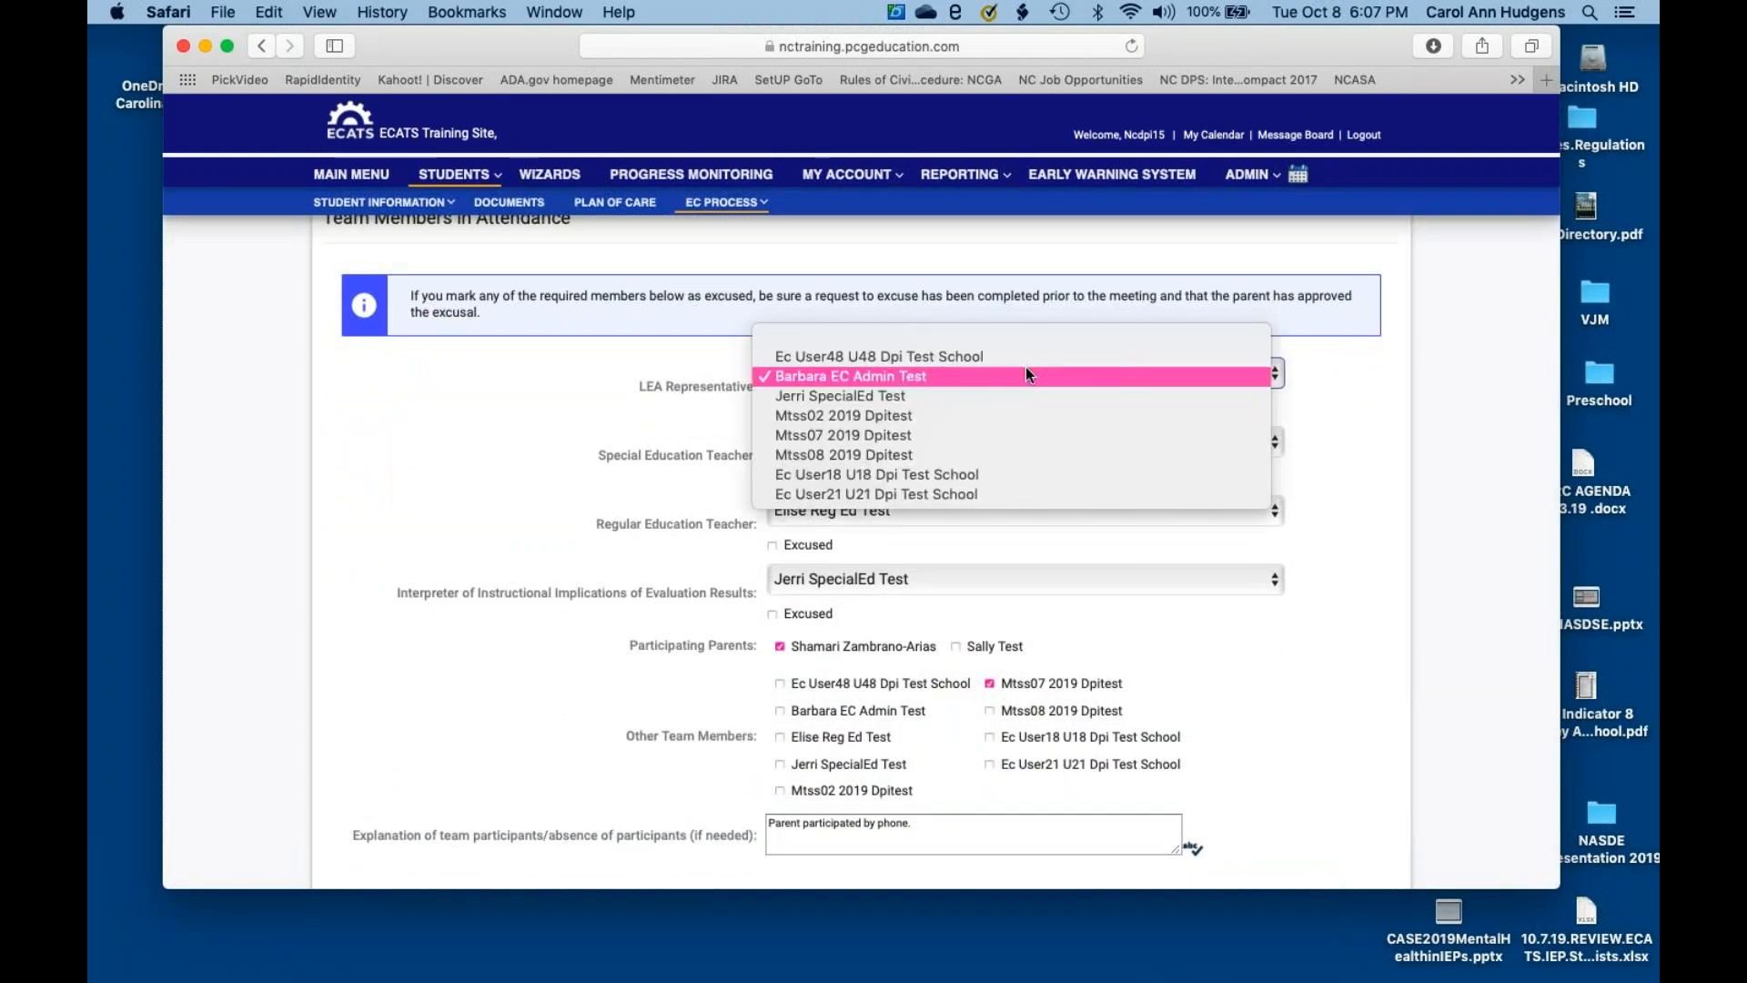
{"action": "left_click", "coordinate": [1026, 373]}
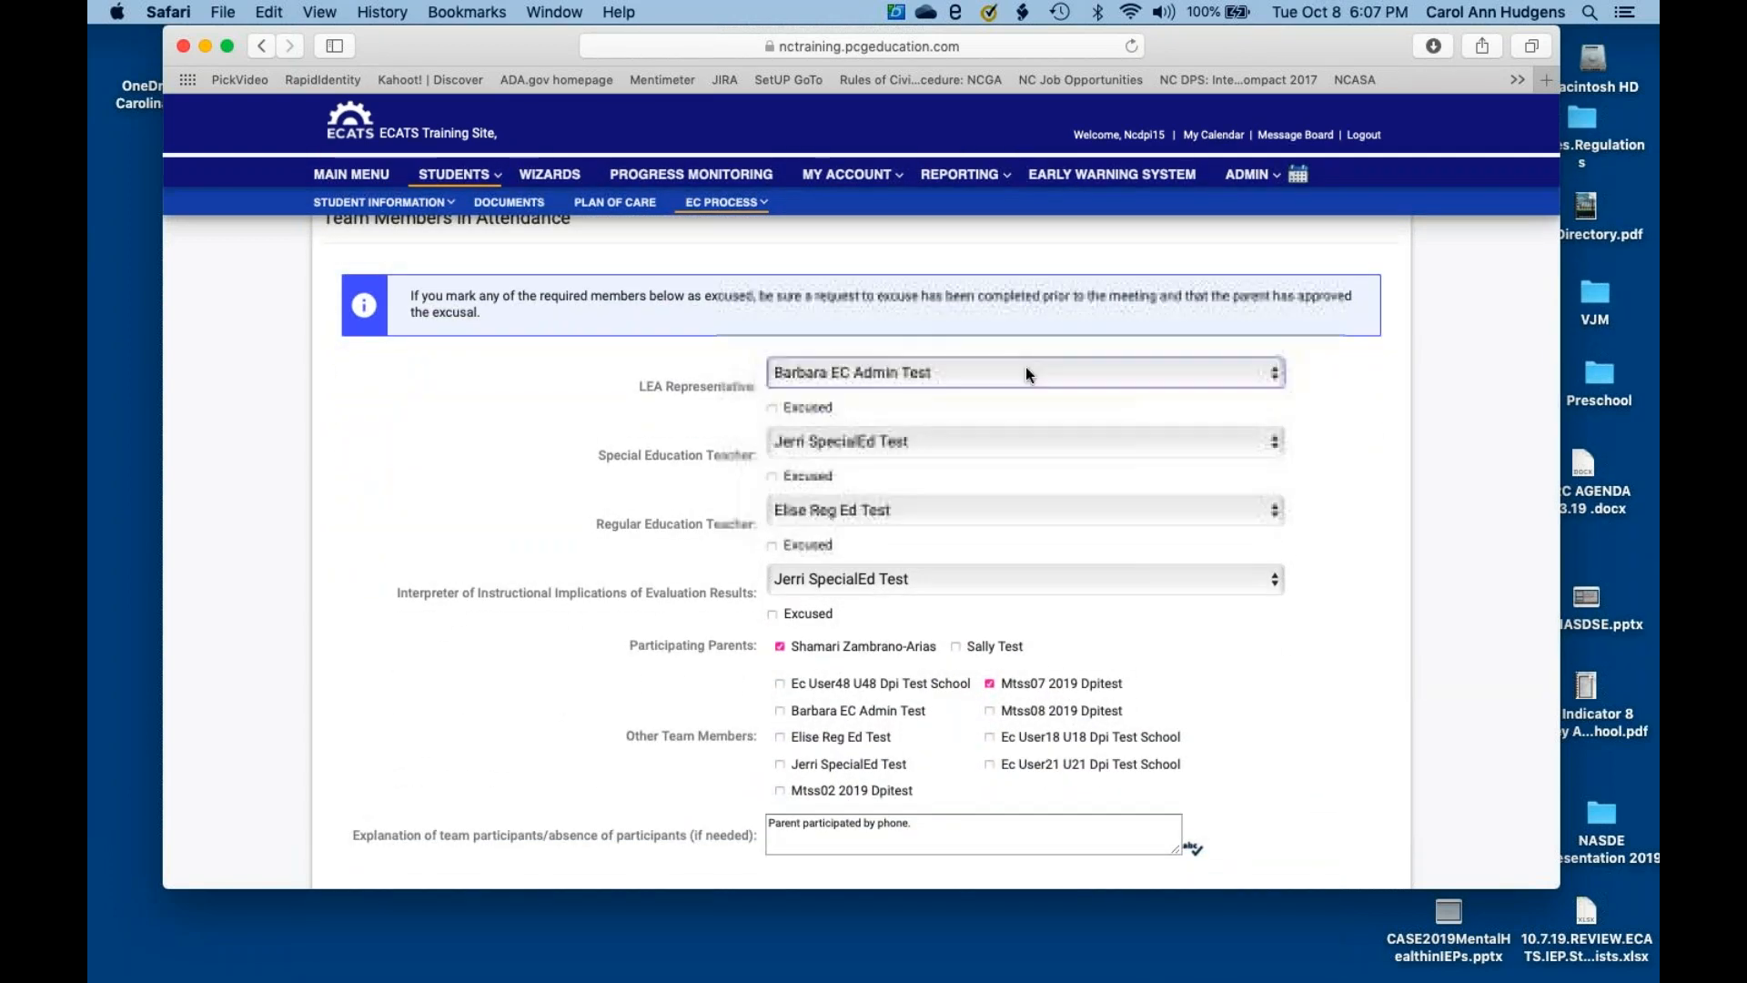
- Mark the second parent as participating and include Ec User18 U18 Dpi Test School among the other team members
{"action": "scroll", "coordinate": [926, 646], "scroll_direction": "down", "scroll_amount": 3}
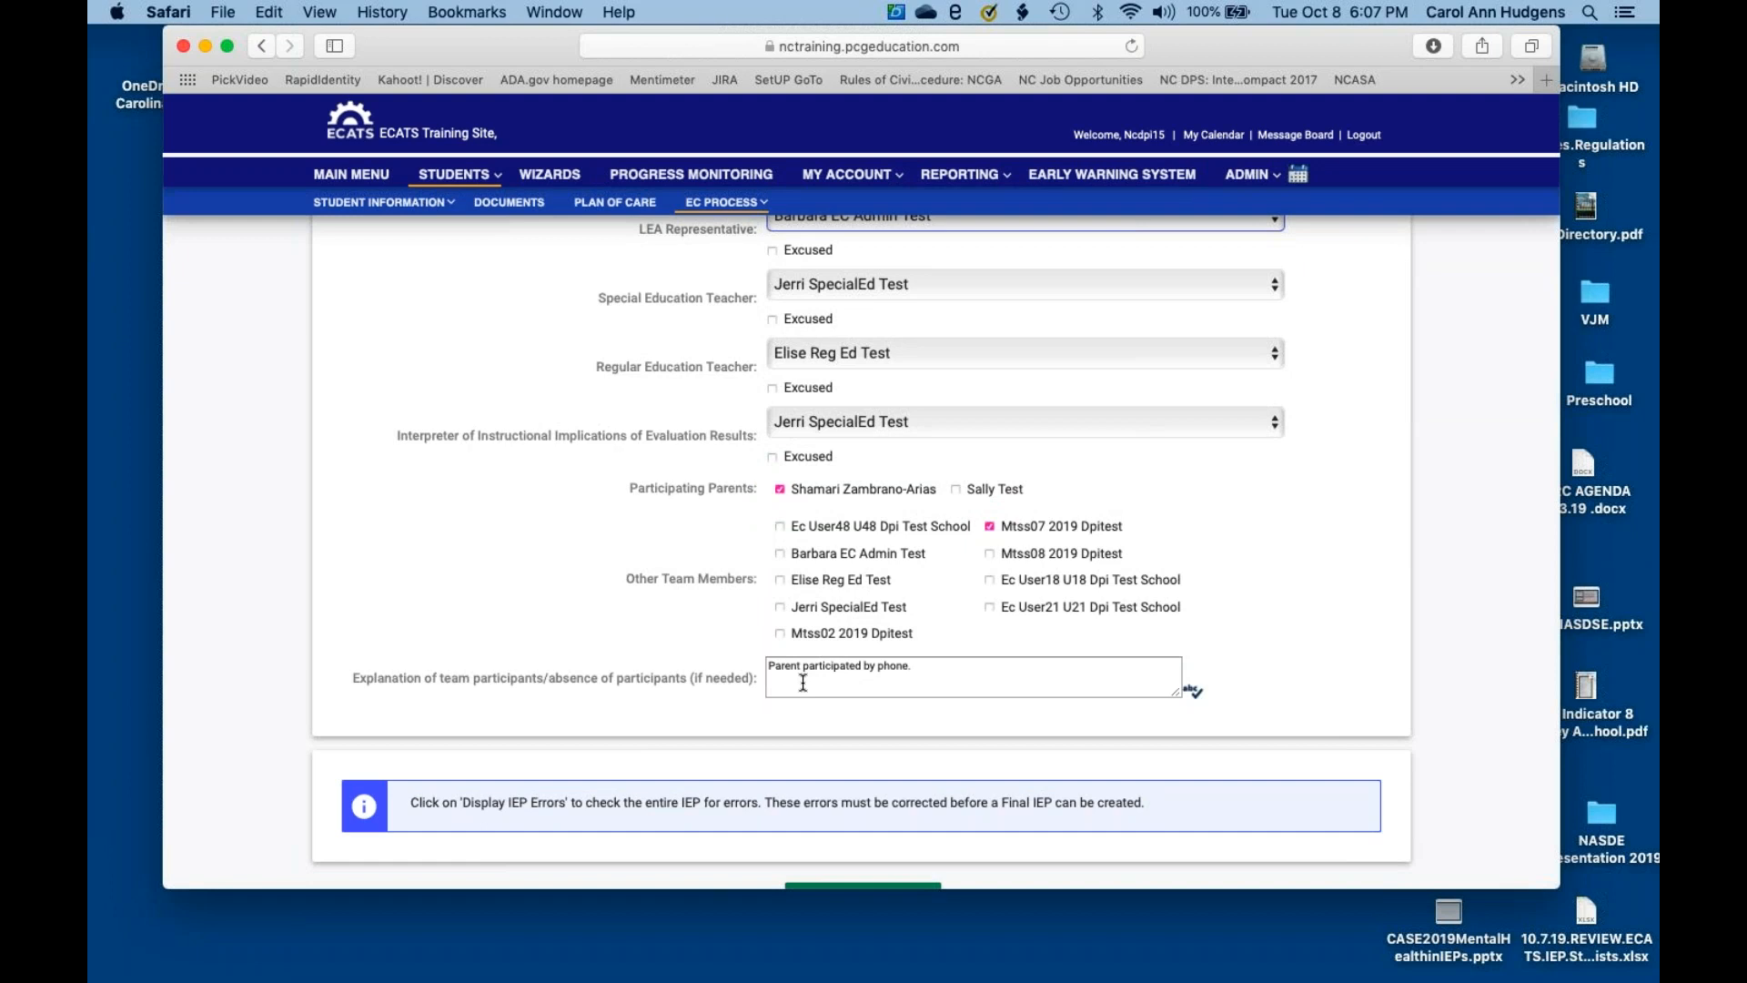
{"action": "left_click", "coordinate": [956, 490]}
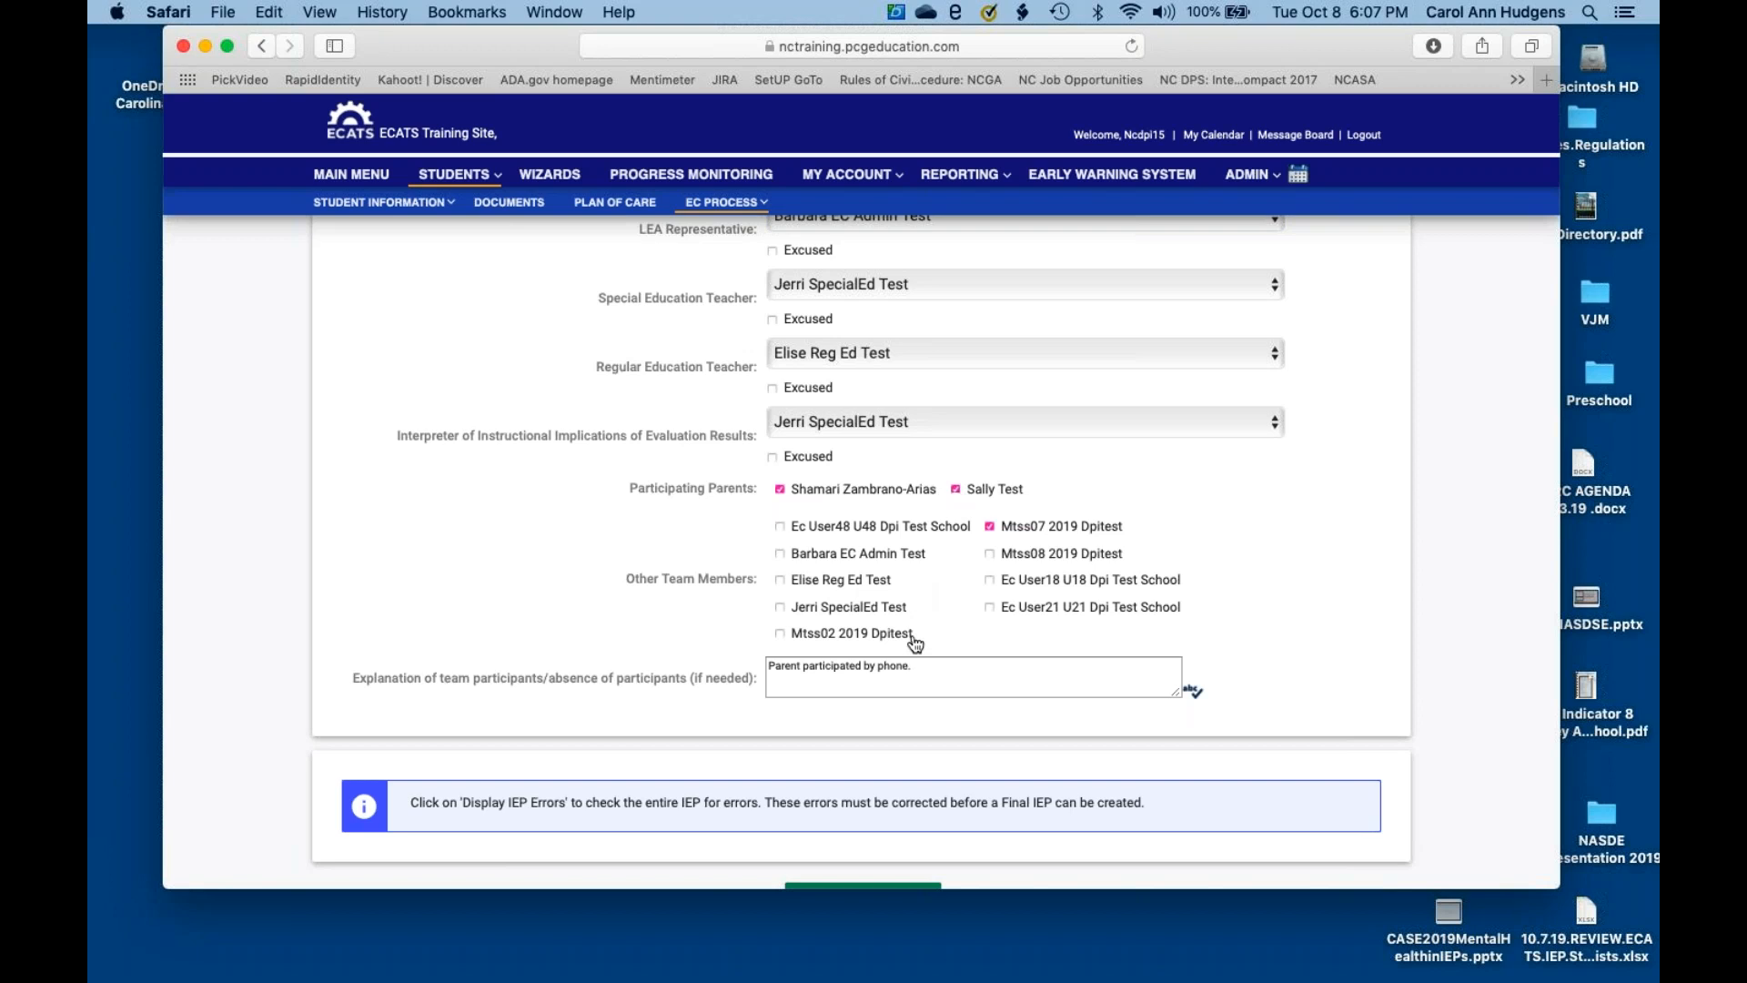
{"action": "left_click", "coordinate": [989, 582]}
- Create a draft of the IEP and open the 10/08/2019 draft from the list of IEP documents
{"action": "scroll", "coordinate": [912, 684], "scroll_direction": "down", "scroll_amount": 5}
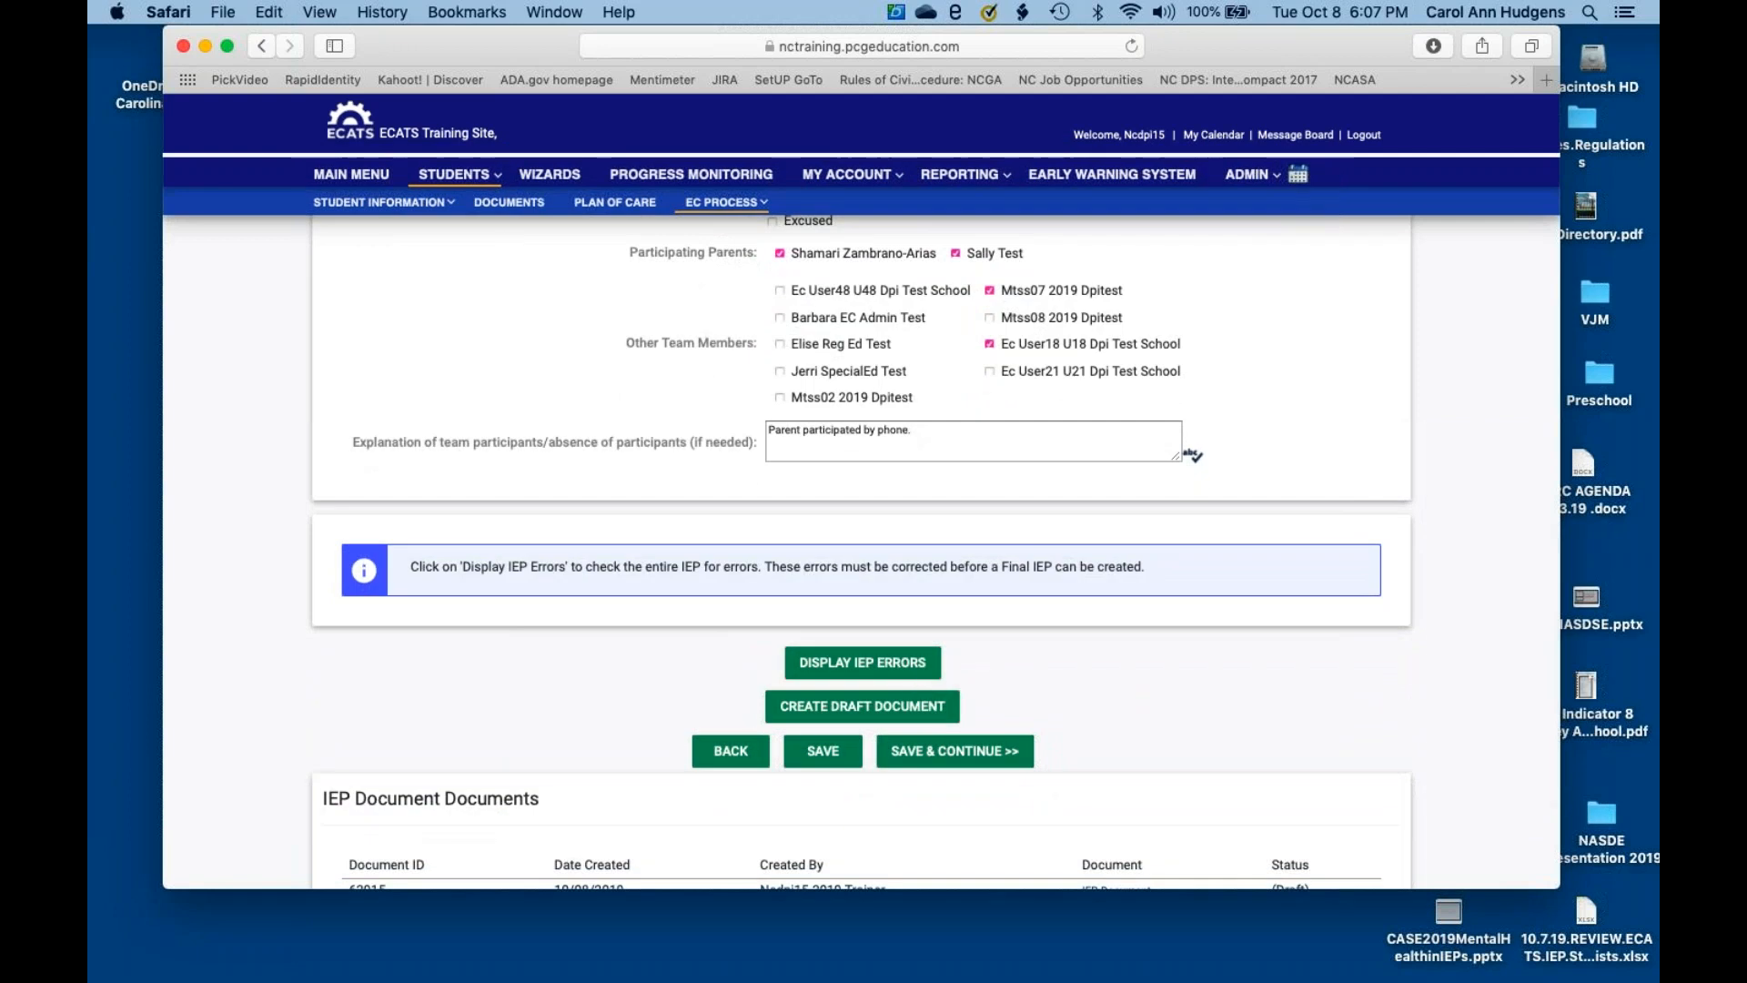
{"action": "left_click", "coordinate": [907, 708]}
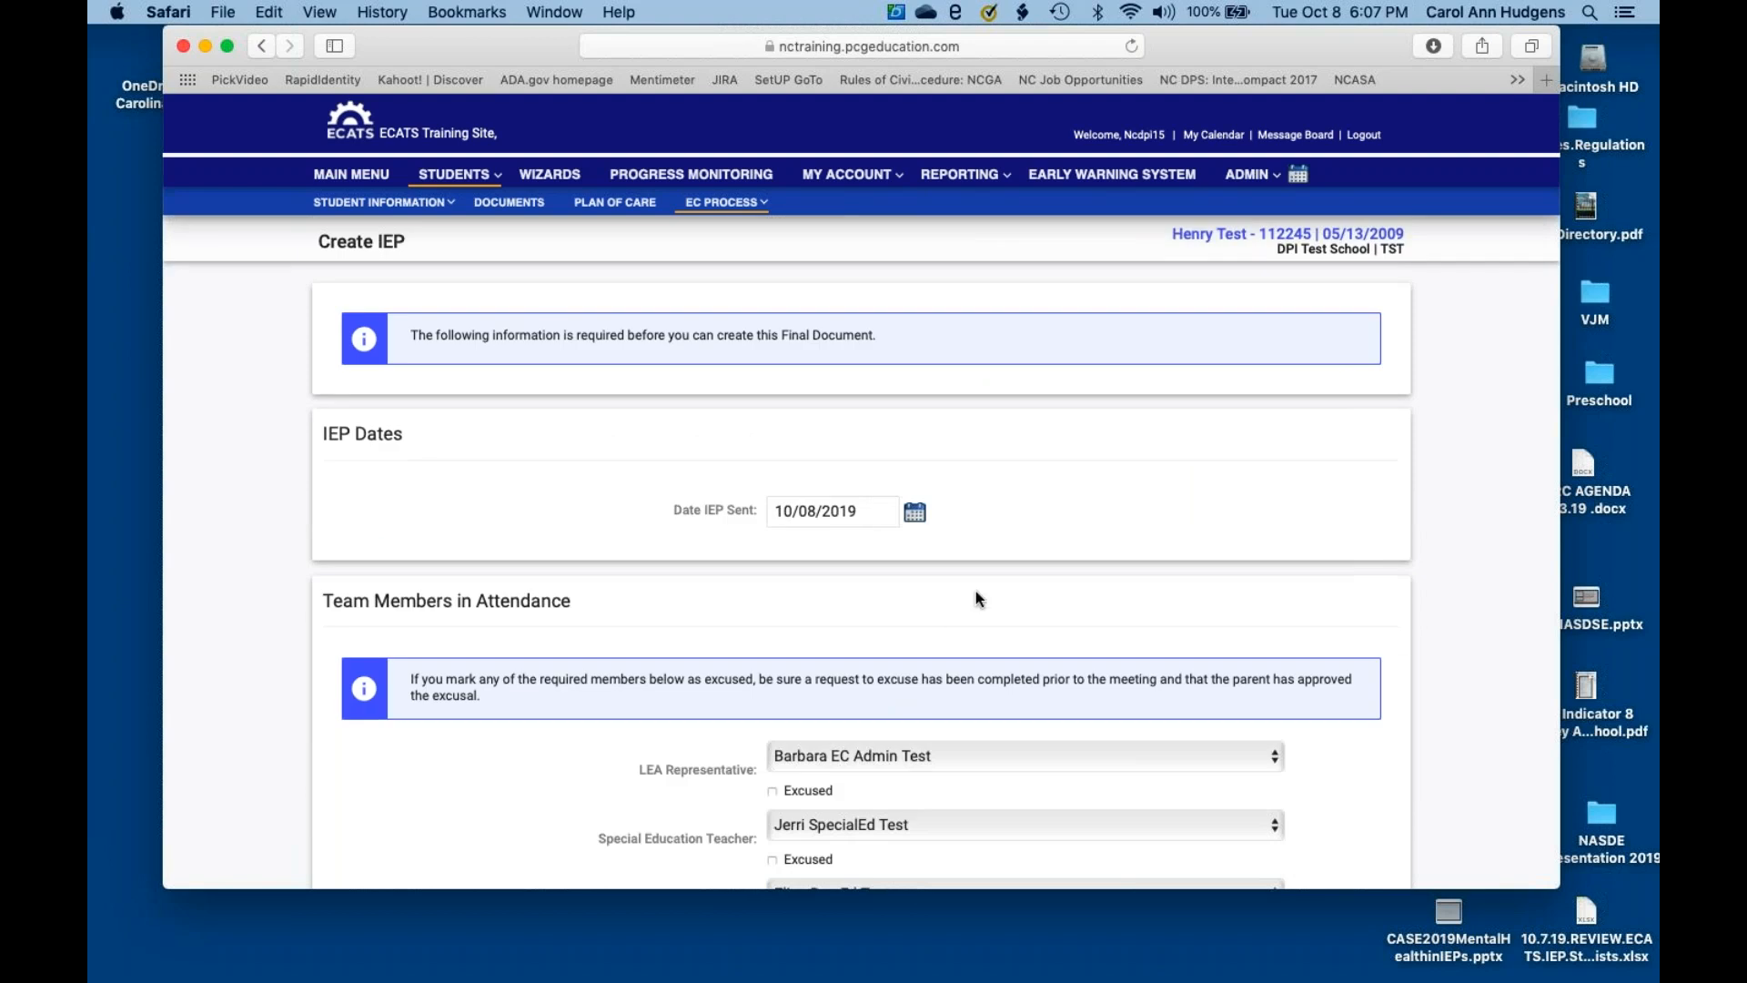
{"action": "scroll", "coordinate": [975, 591], "scroll_direction": "down", "scroll_amount": 5}
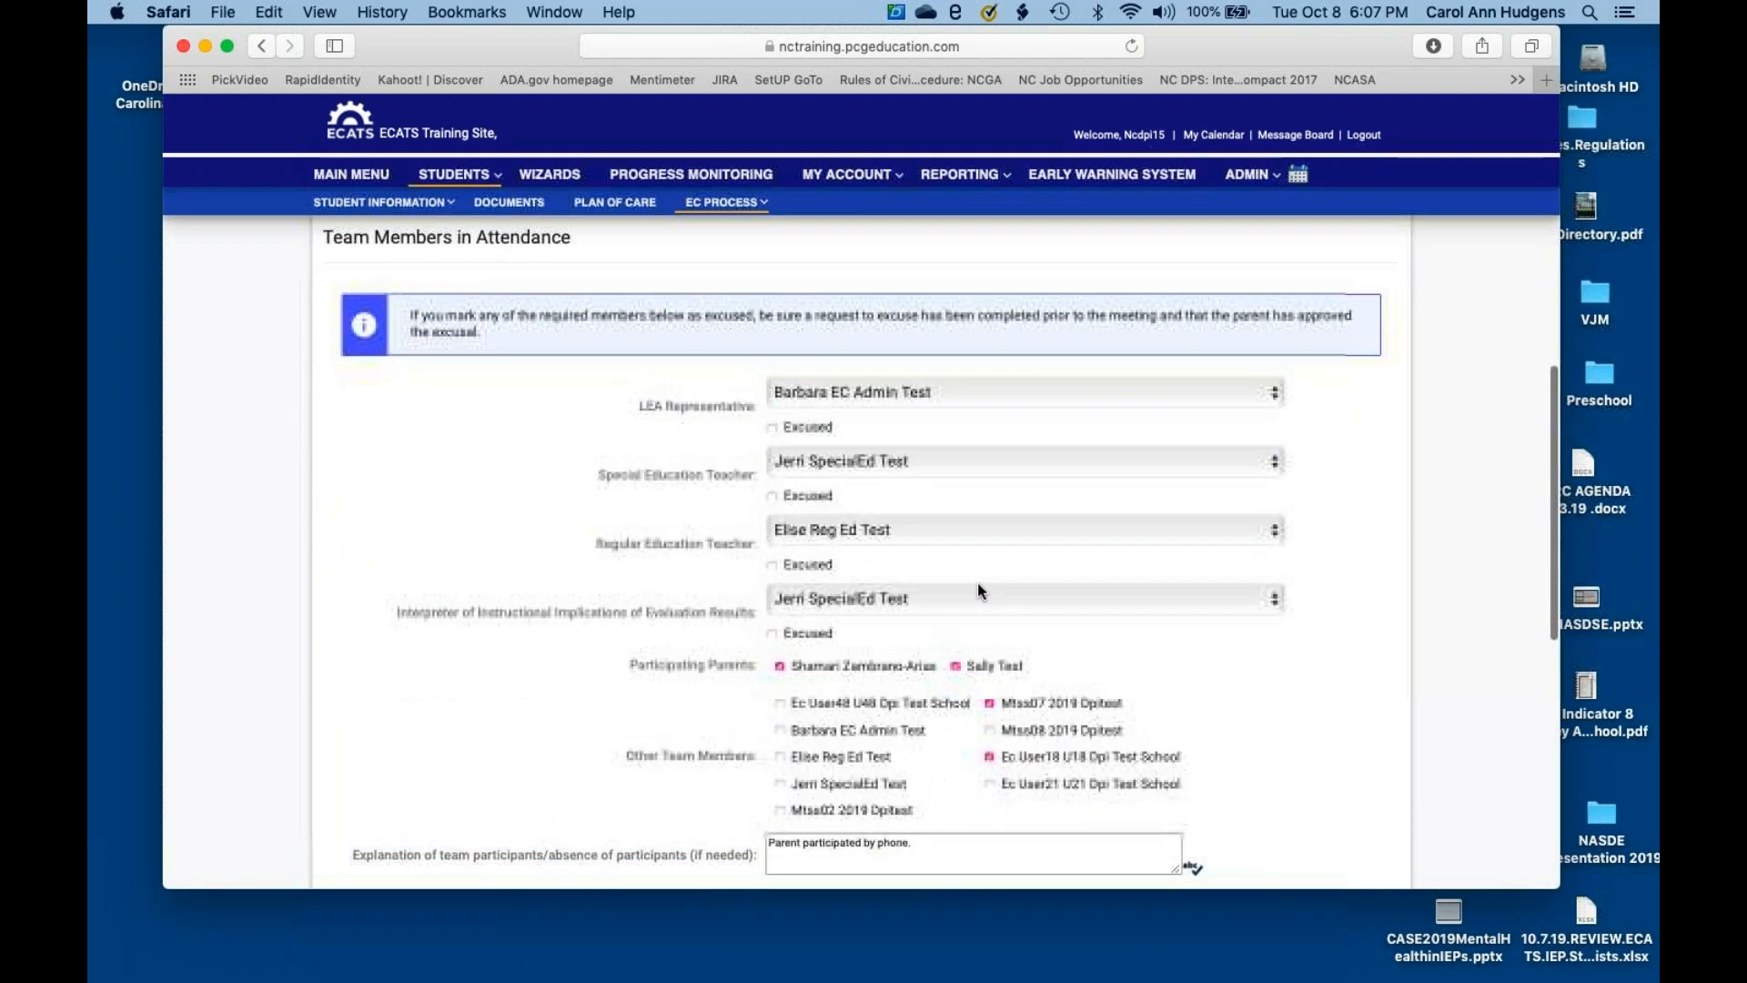
{"action": "scroll", "coordinate": [978, 582], "scroll_direction": "down", "scroll_amount": 6}
{"action": "scroll", "coordinate": [977, 583], "scroll_direction": "down", "scroll_amount": 1}
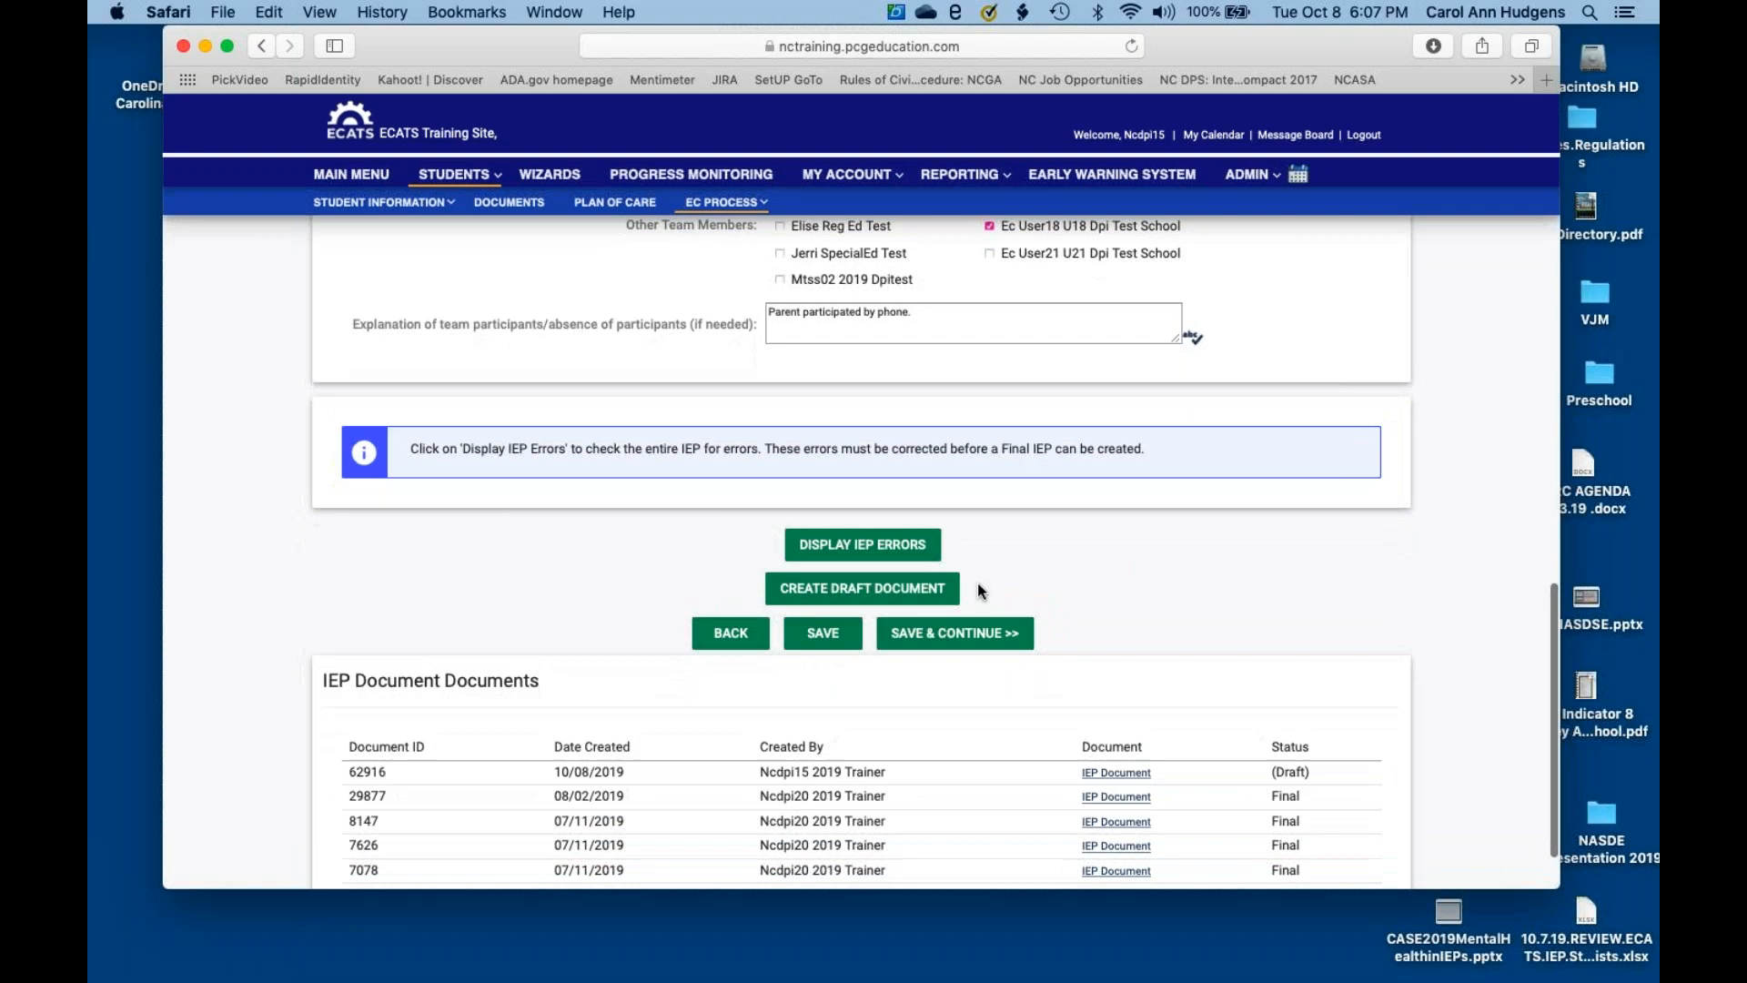
{"action": "left_click", "coordinate": [1108, 775]}
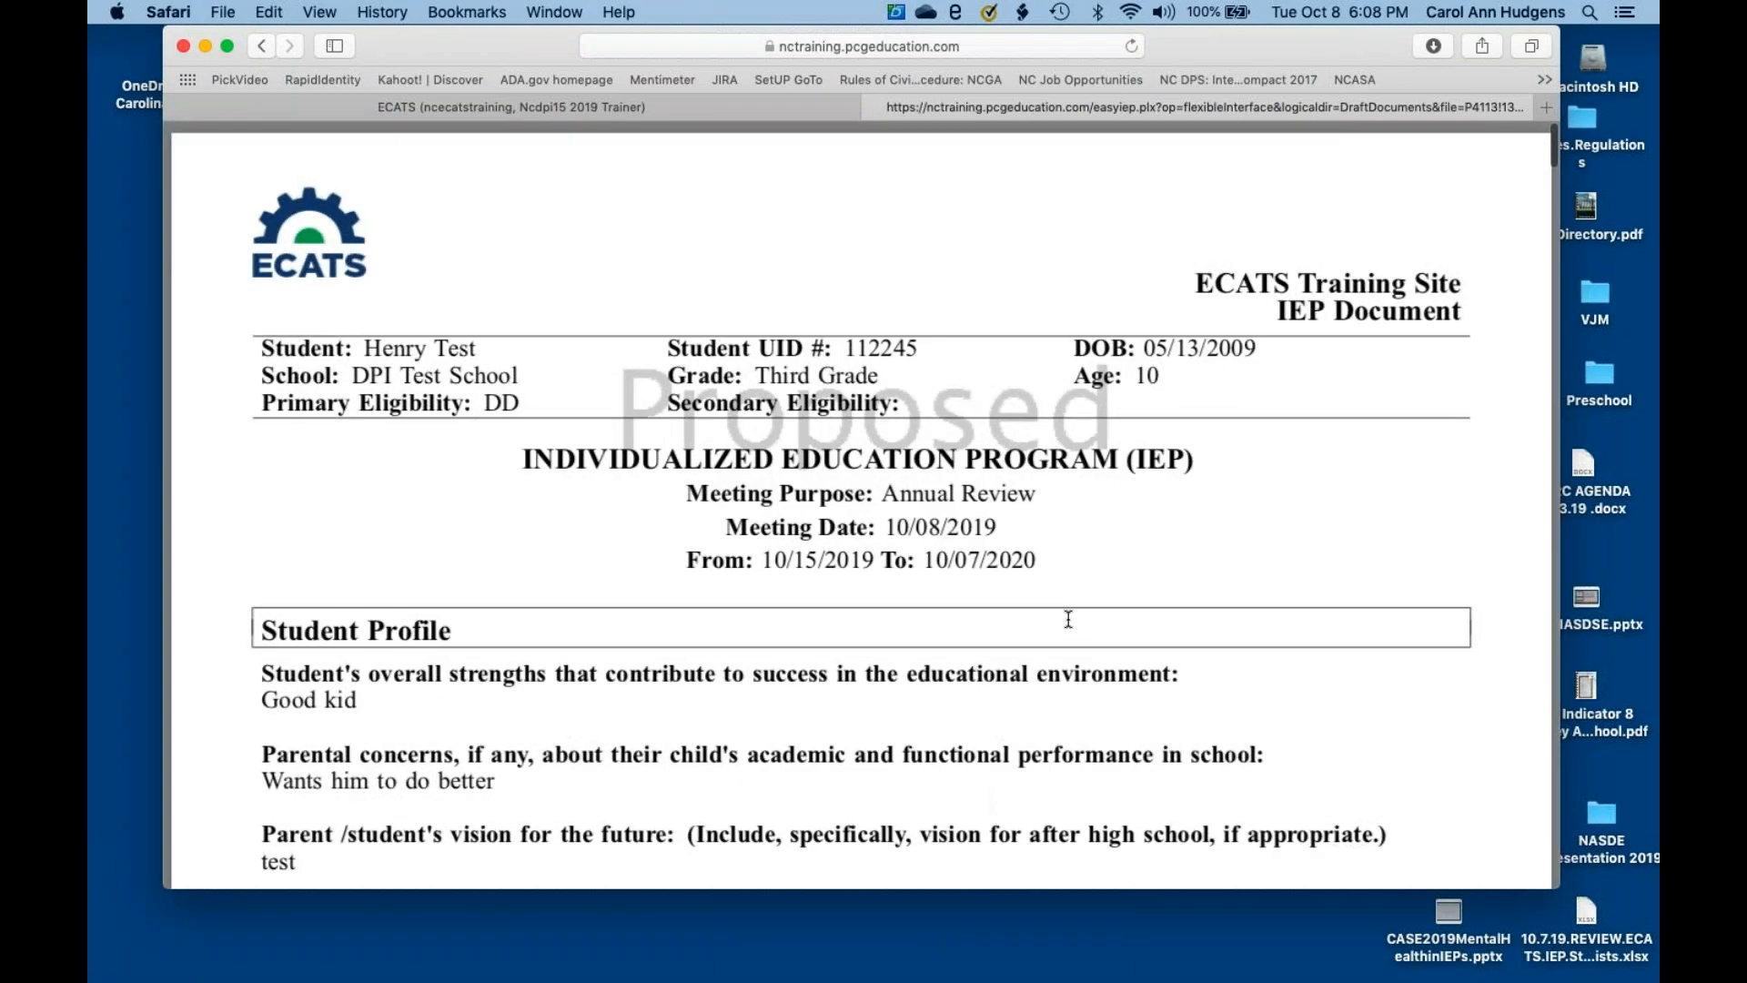
- Read through the proposed IEP document from the student profile to the special factors such as communication, hearing, behavior and Adapted Physical Education
{"action": "scroll", "coordinate": [1068, 619], "scroll_direction": "down", "scroll_amount": 5}
{"action": "scroll", "coordinate": [1068, 618], "scroll_direction": "down", "scroll_amount": 8}
{"action": "scroll", "coordinate": [1068, 619], "scroll_direction": "down", "scroll_amount": 5}
{"action": "scroll", "coordinate": [1068, 618], "scroll_direction": "down", "scroll_amount": 7}
{"action": "scroll", "coordinate": [1068, 619], "scroll_direction": "down", "scroll_amount": 9}
{"action": "scroll", "coordinate": [1068, 619], "scroll_direction": "down", "scroll_amount": 7}
{"action": "scroll", "coordinate": [1068, 619], "scroll_direction": "down", "scroll_amount": 7}
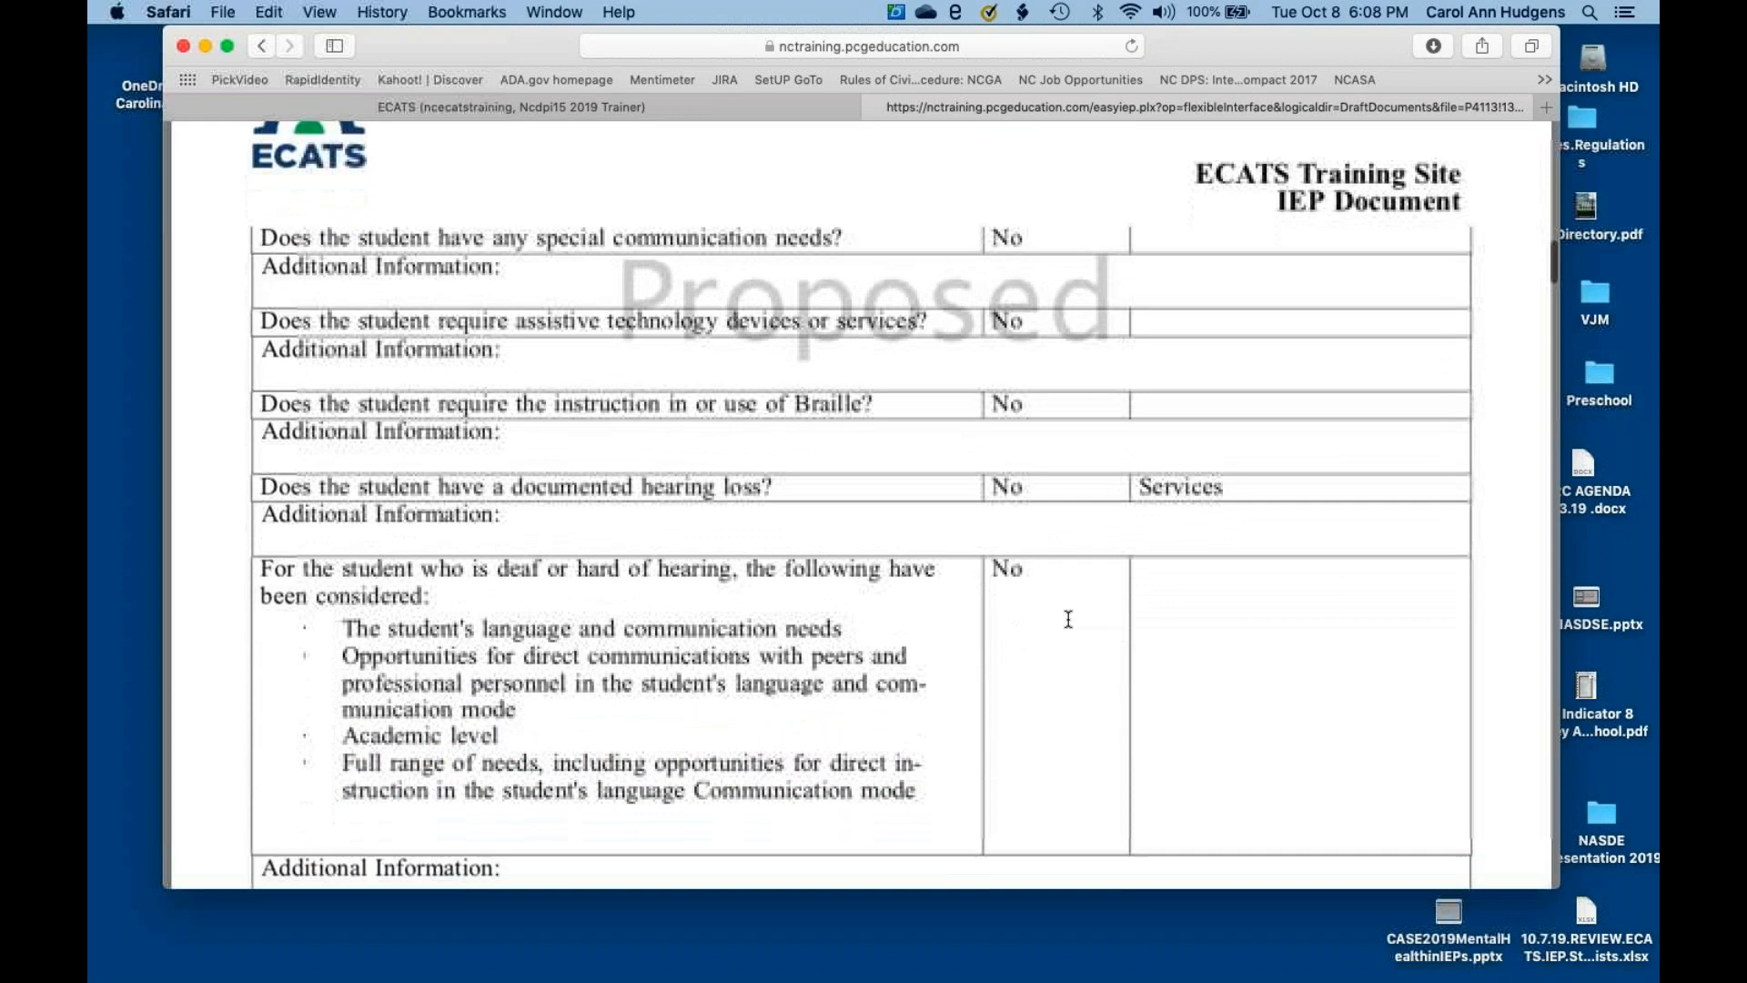
{"action": "scroll", "coordinate": [1068, 619], "scroll_direction": "down", "scroll_amount": 10}
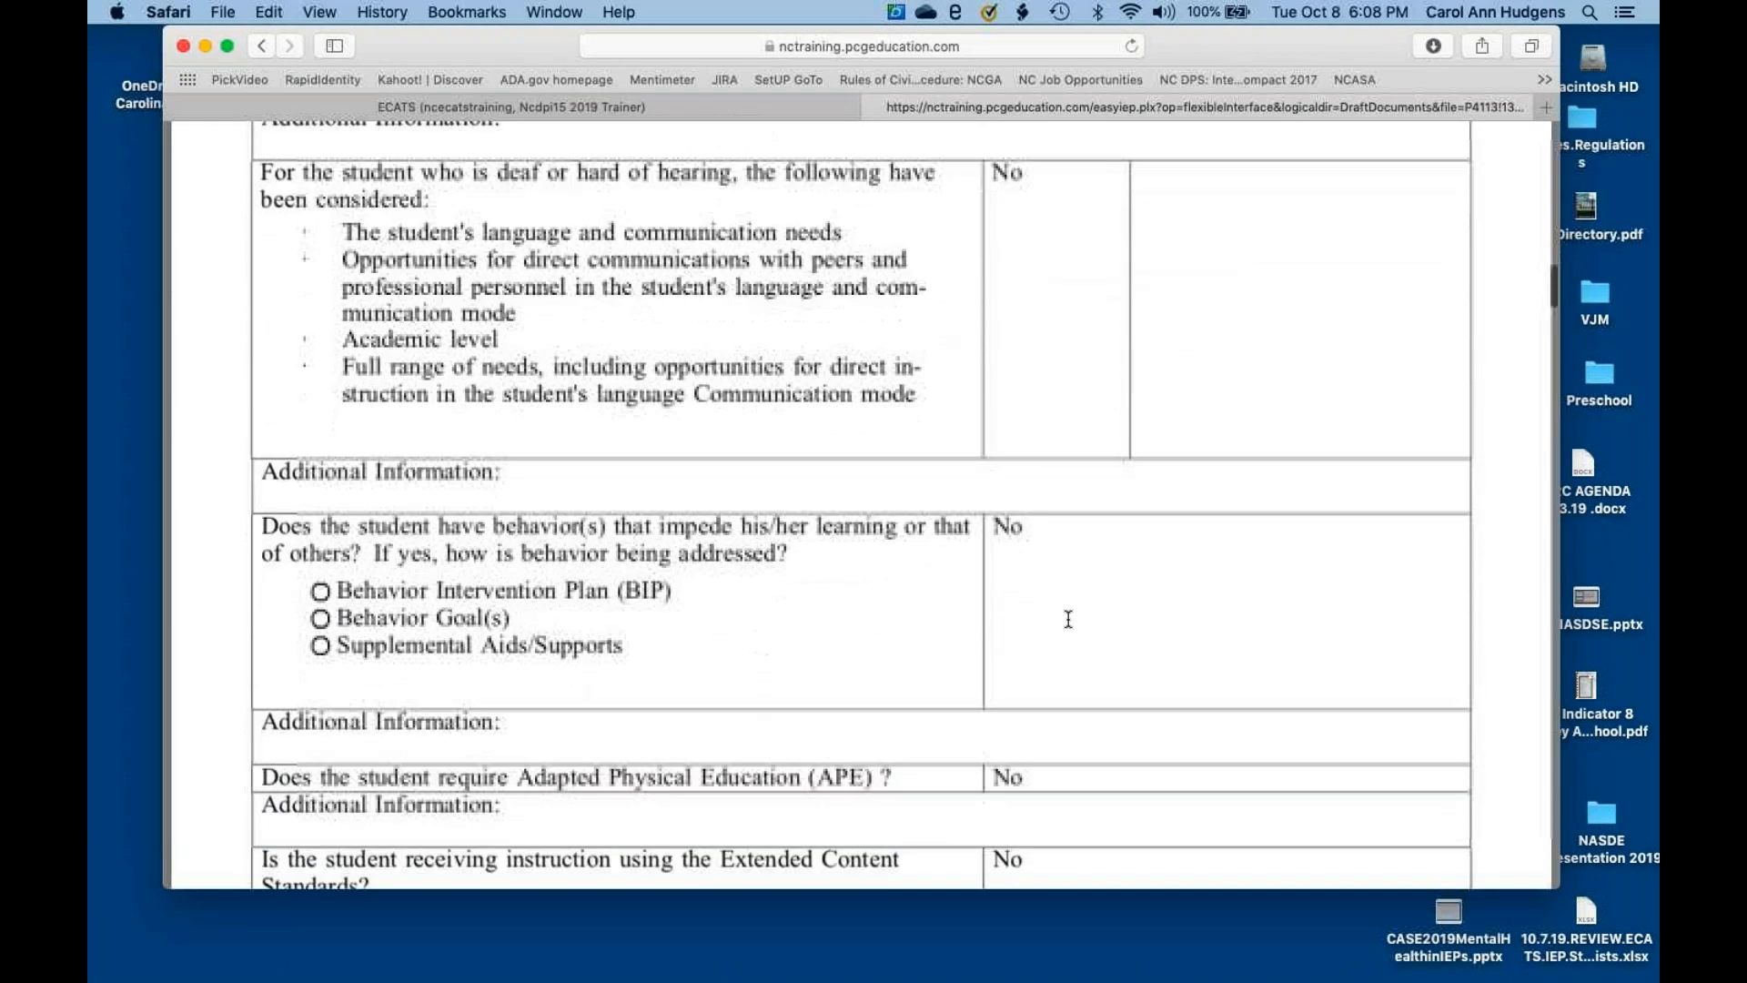
{"action": "scroll", "coordinate": [1068, 619], "scroll_direction": "down", "scroll_amount": 3}
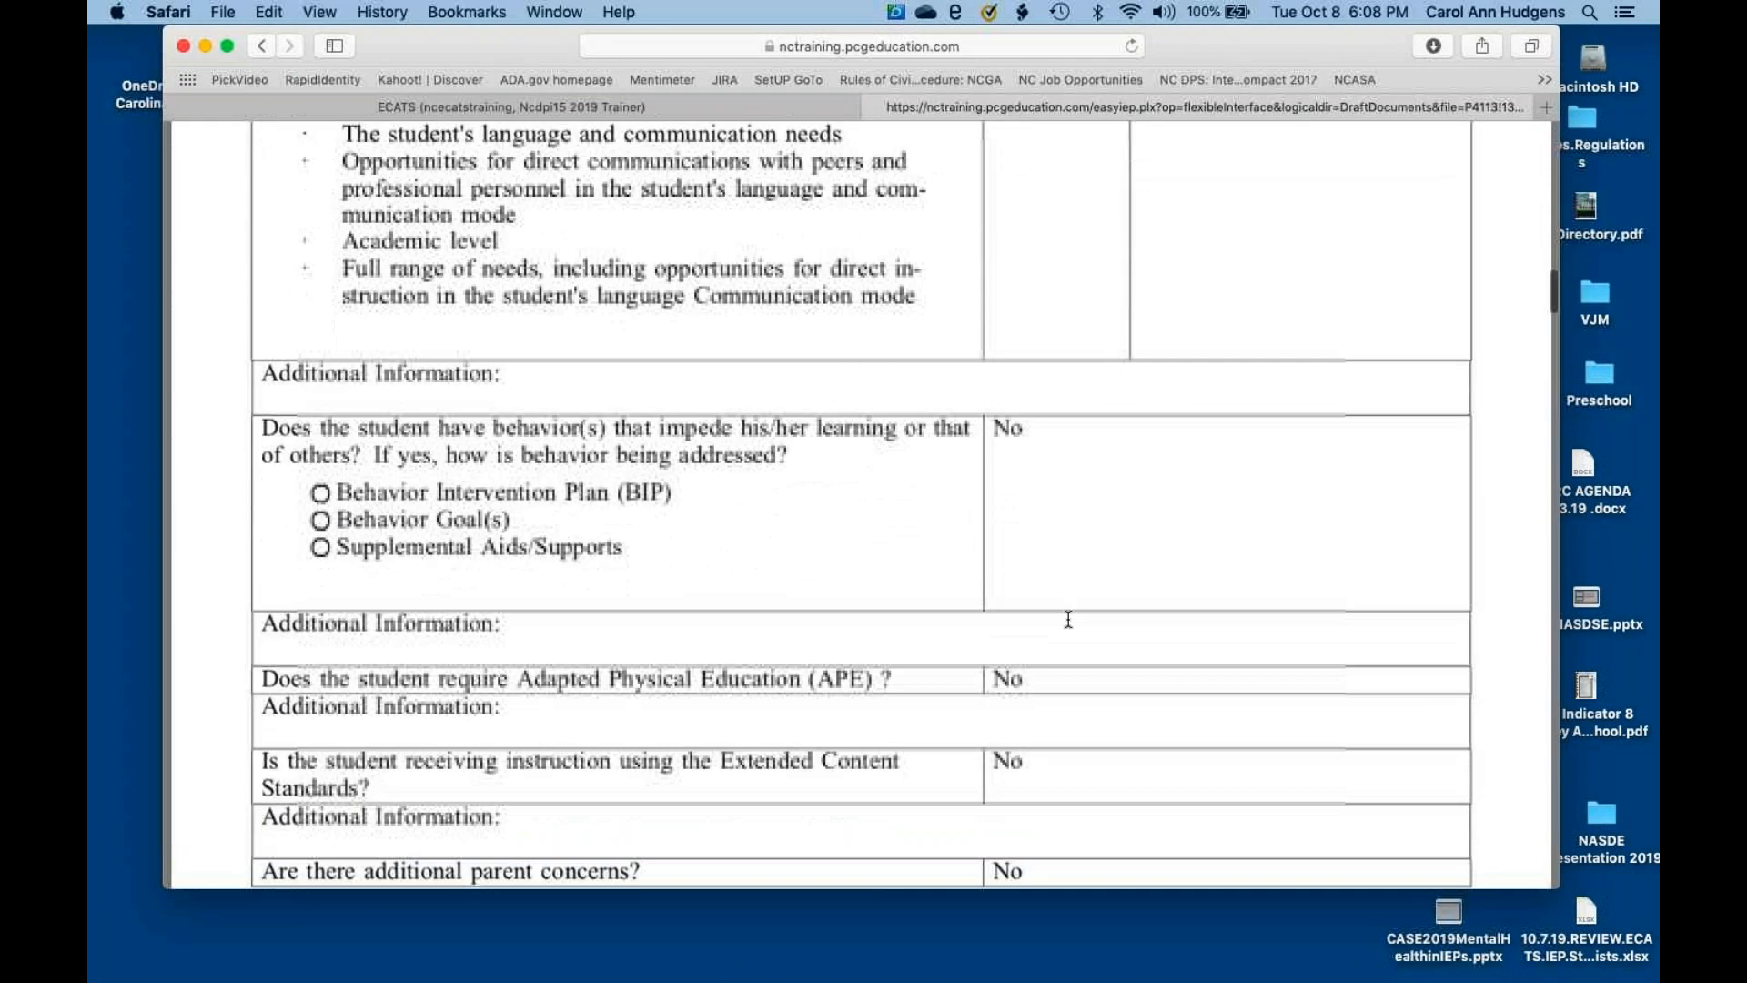
{"action": "left_click", "coordinate": [1646, 74]}
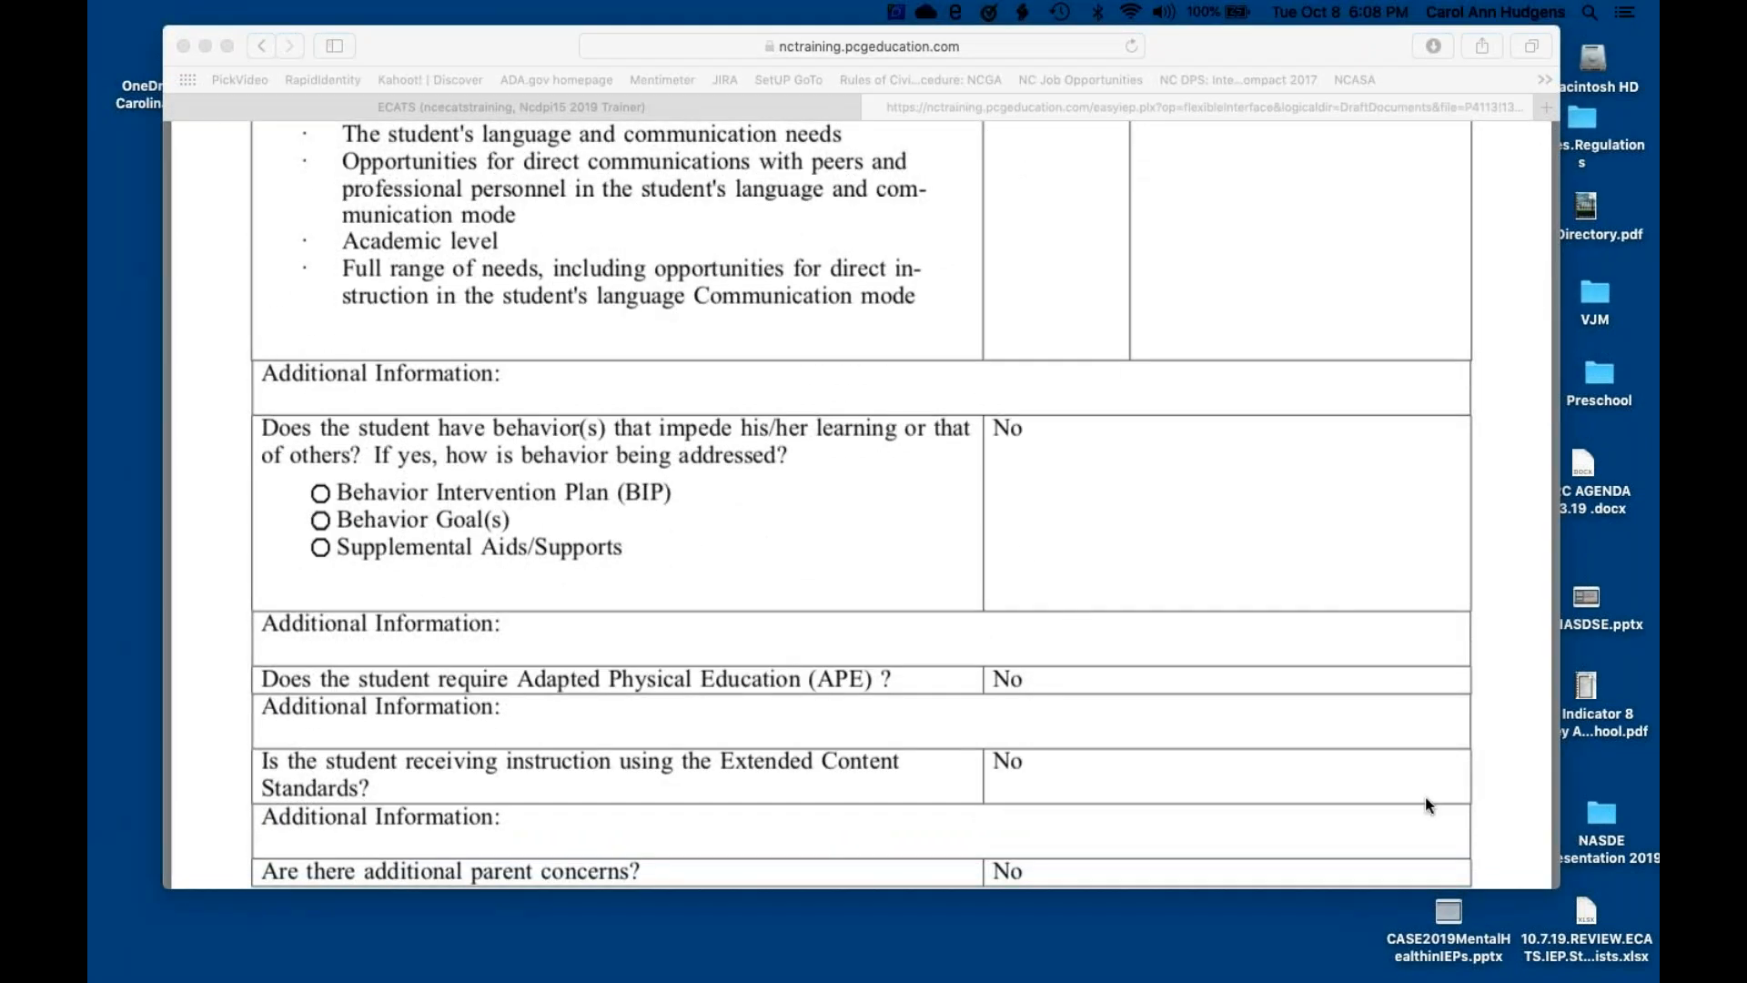